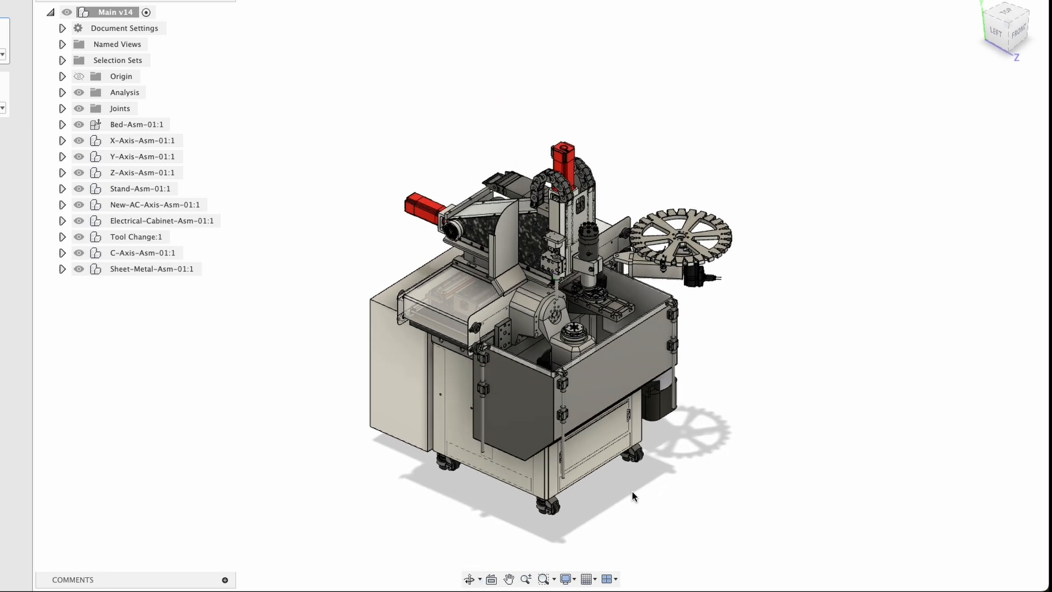
Examine the complete CNC machine assembly from the front, left and right, including the spindle column, tool changer and enclosure
scroll(517, 313, up, 2)
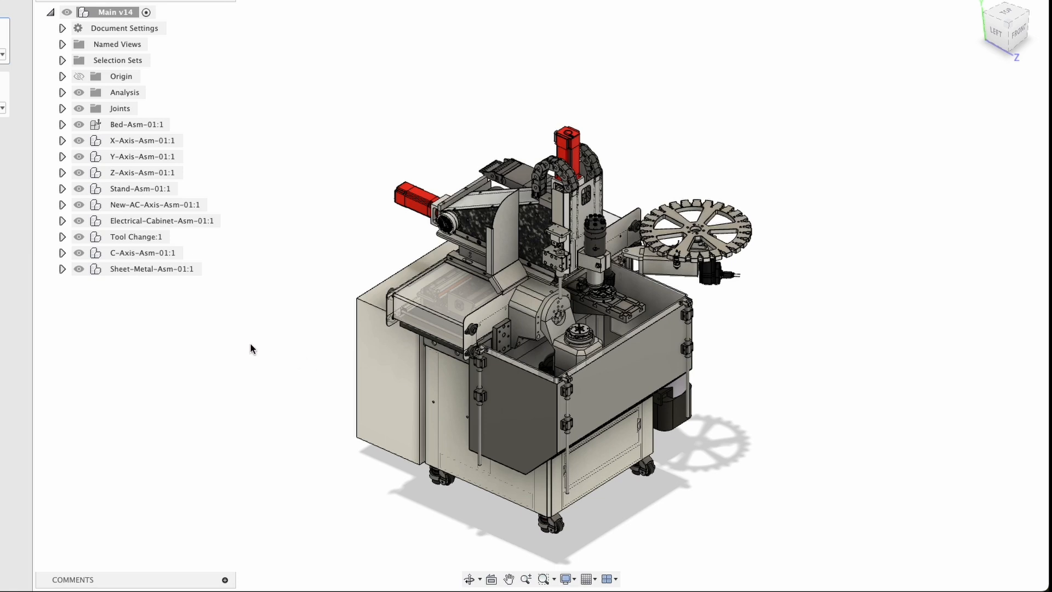
shift+middle_drag(548, 390, 503, 319)
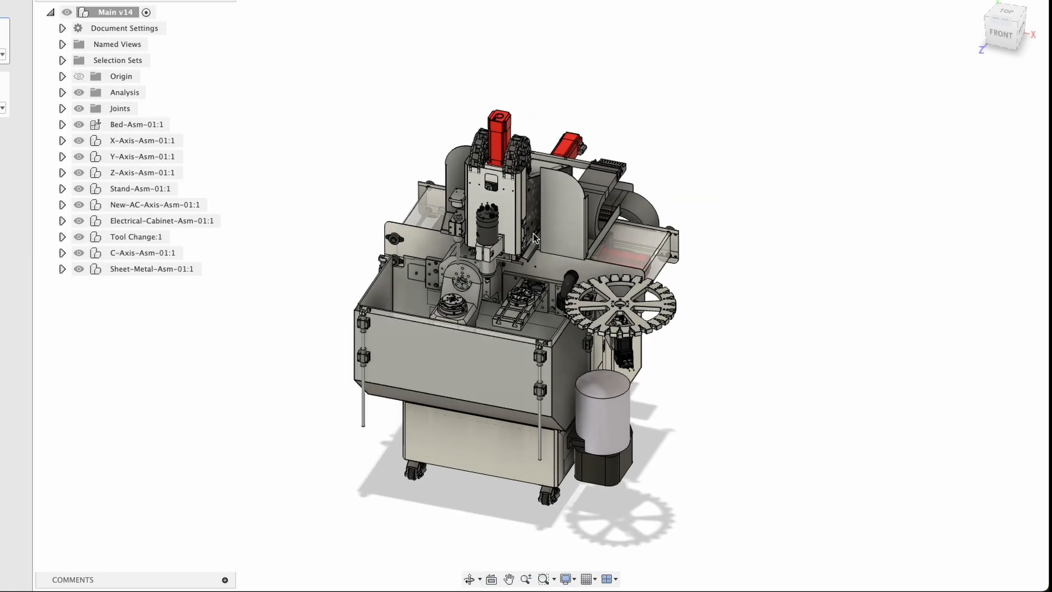
scroll(533, 234, up, 3)
scroll(547, 245, up, 5)
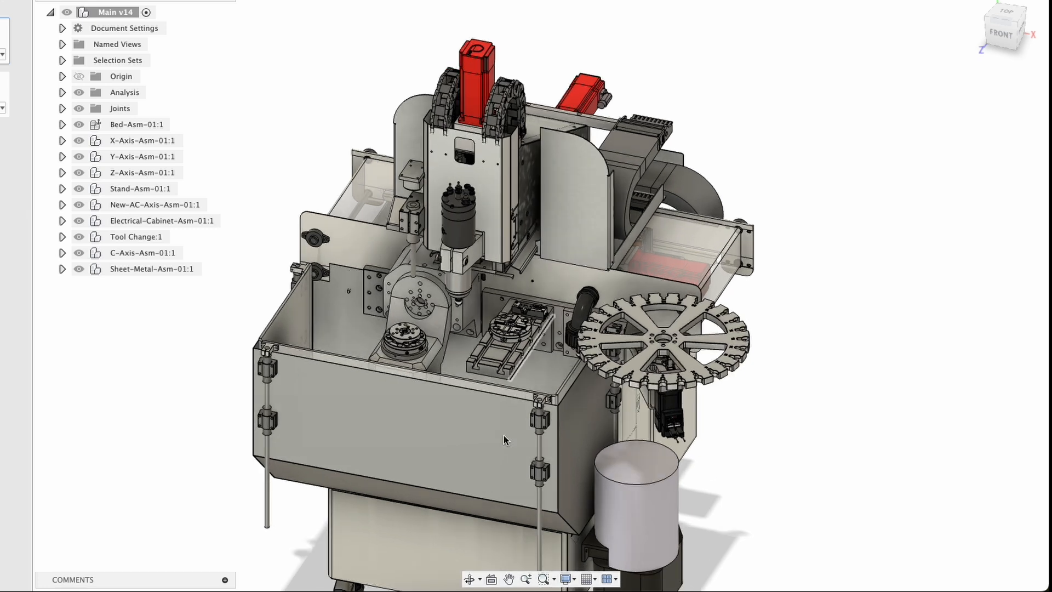
shift+middle_drag(485, 397, 468, 393)
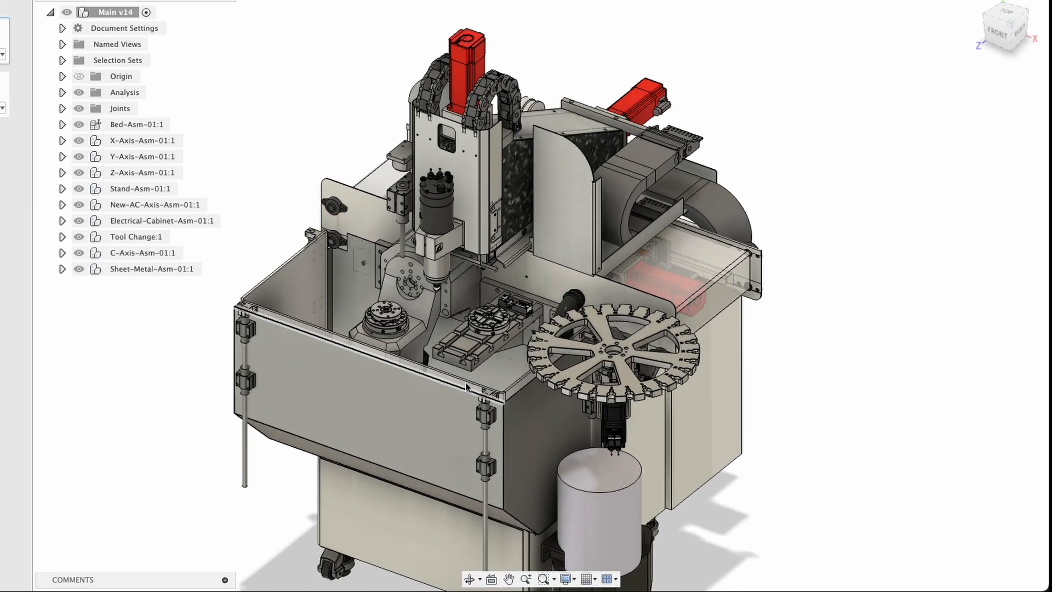
shift+middle_drag(601, 280, 706, 277)
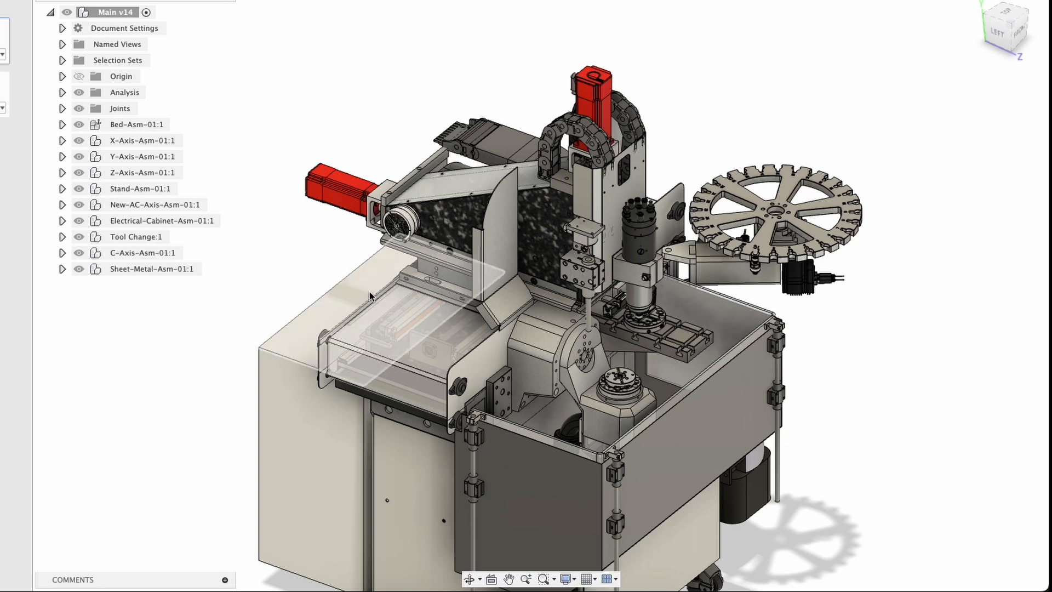
shift+middle_drag(406, 329, 242, 294)
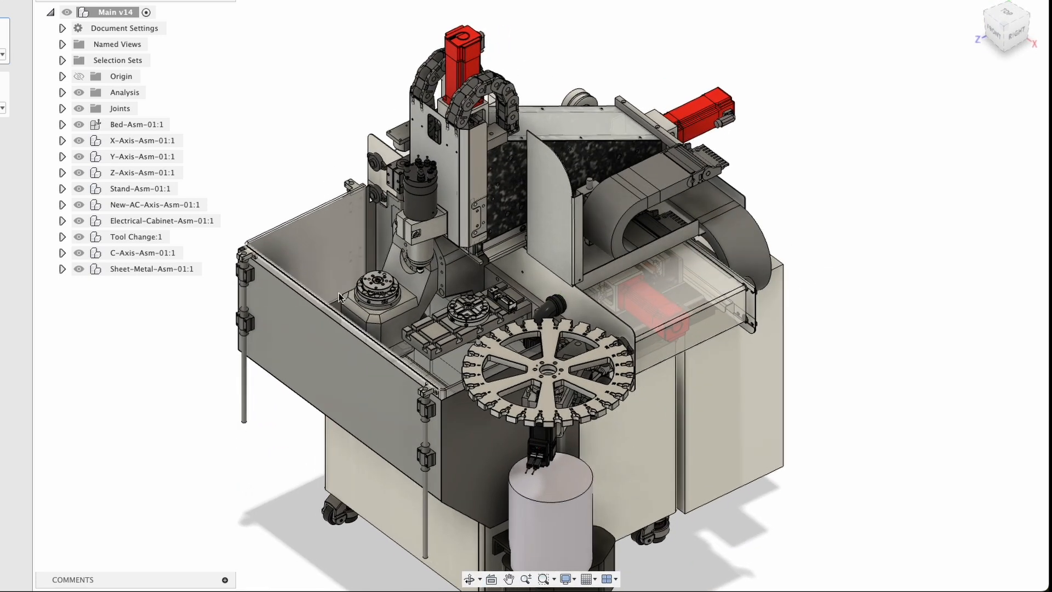
shift+middle_drag(503, 317, 648, 312)
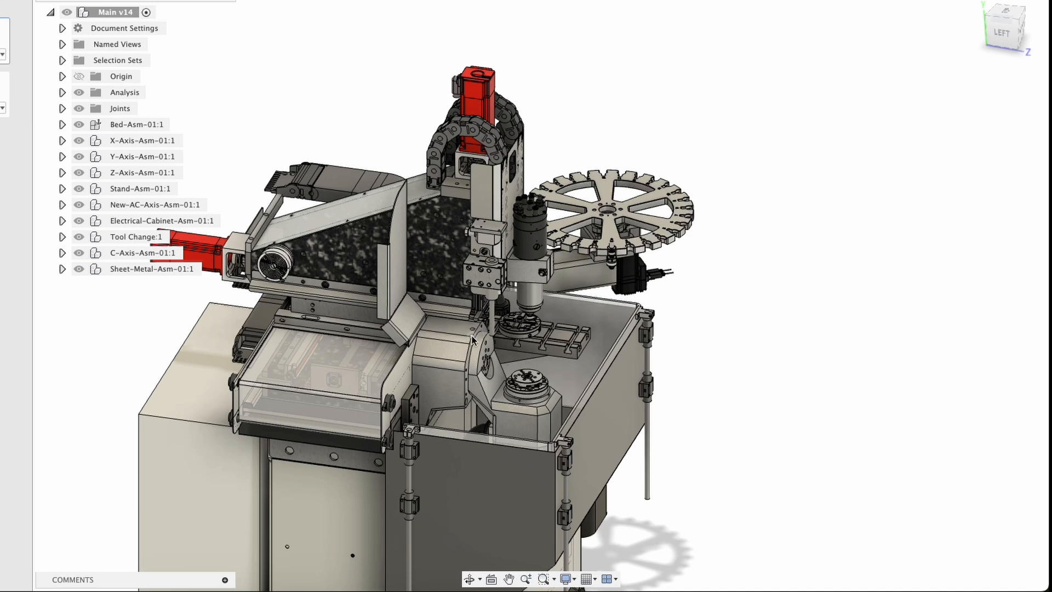
shift+middle_drag(480, 331, 426, 338)
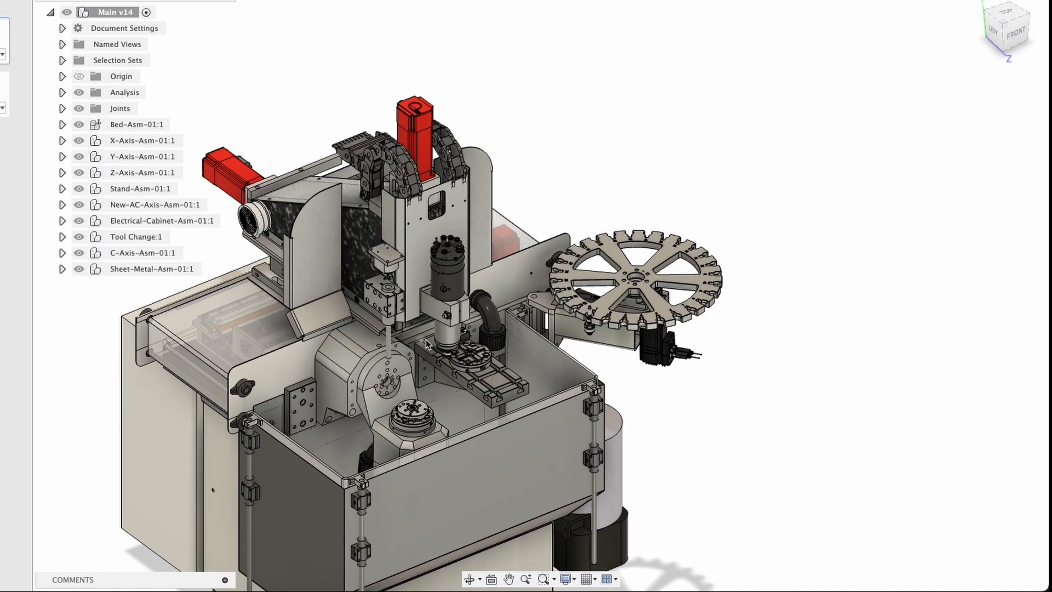
middle_drag(341, 308, 416, 245)
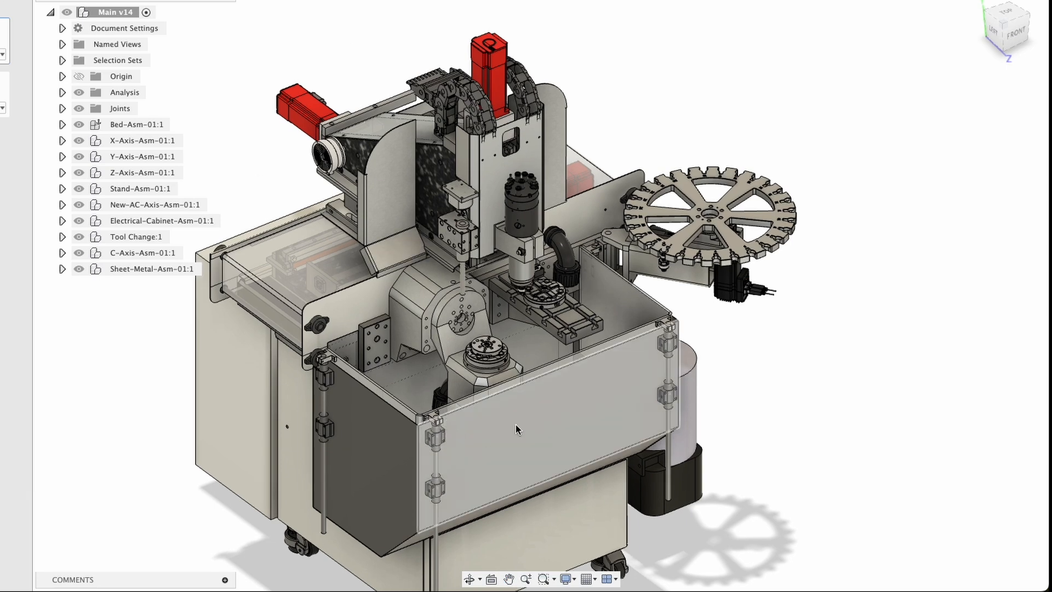
shift+middle_drag(518, 429, 548, 338)
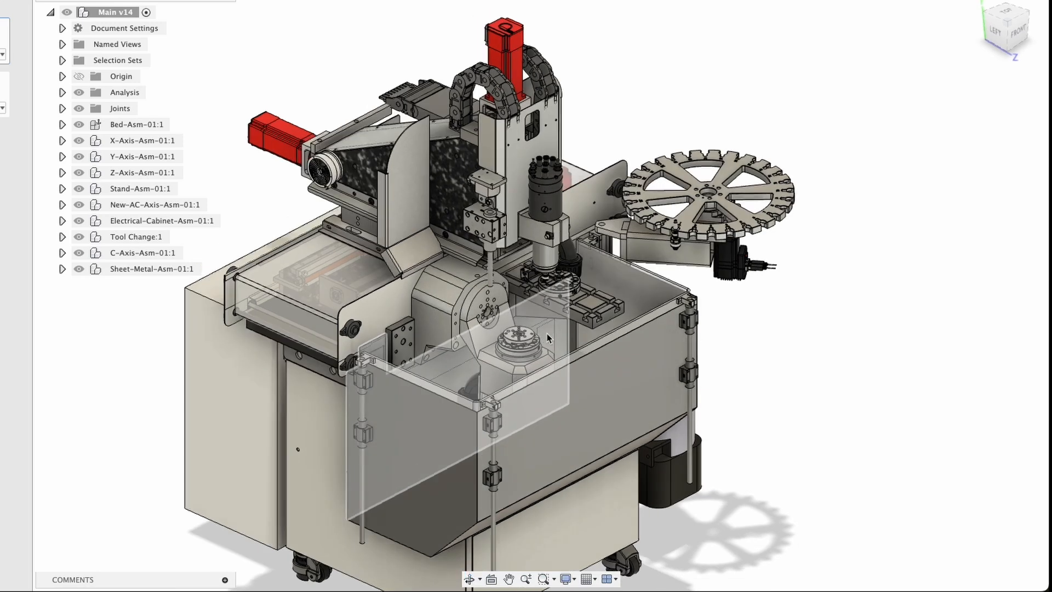
middle_drag(414, 400, 273, 239)
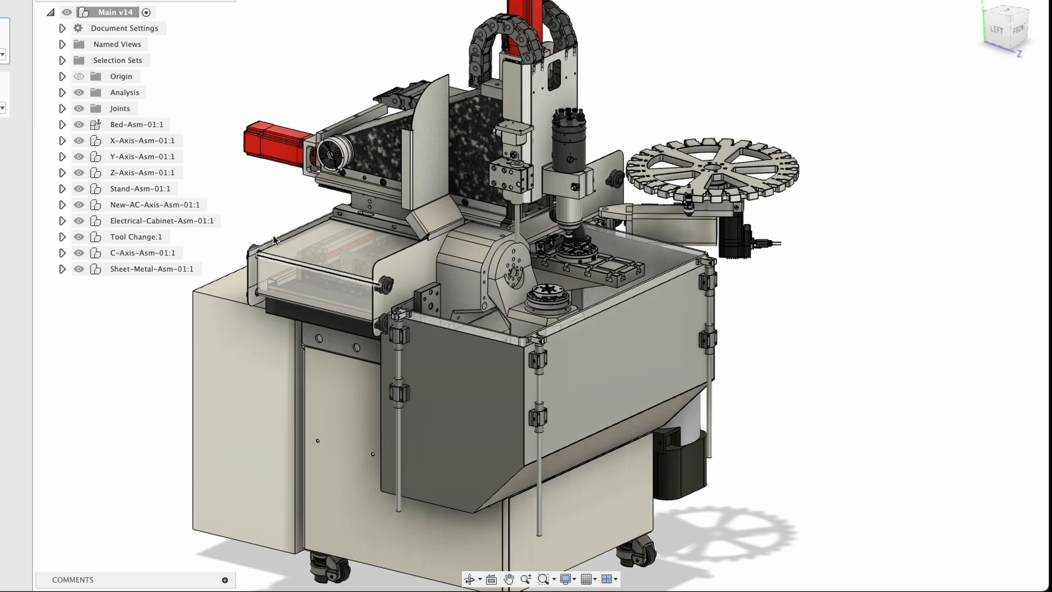
middle_drag(383, 206, 387, 262)
shift+middle_drag(389, 298, 433, 323)
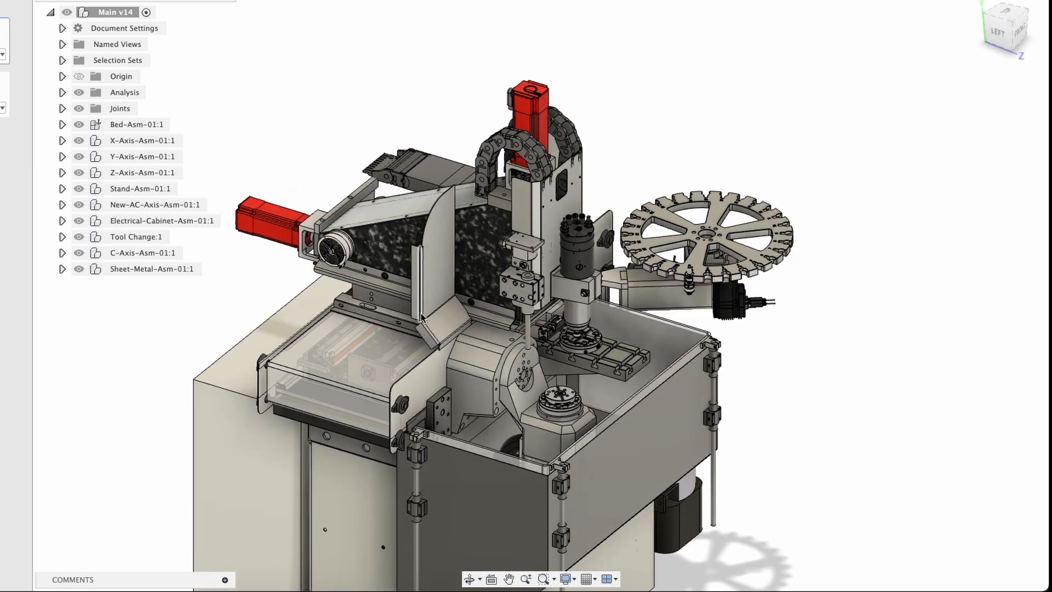
middle_drag(505, 336, 488, 288)
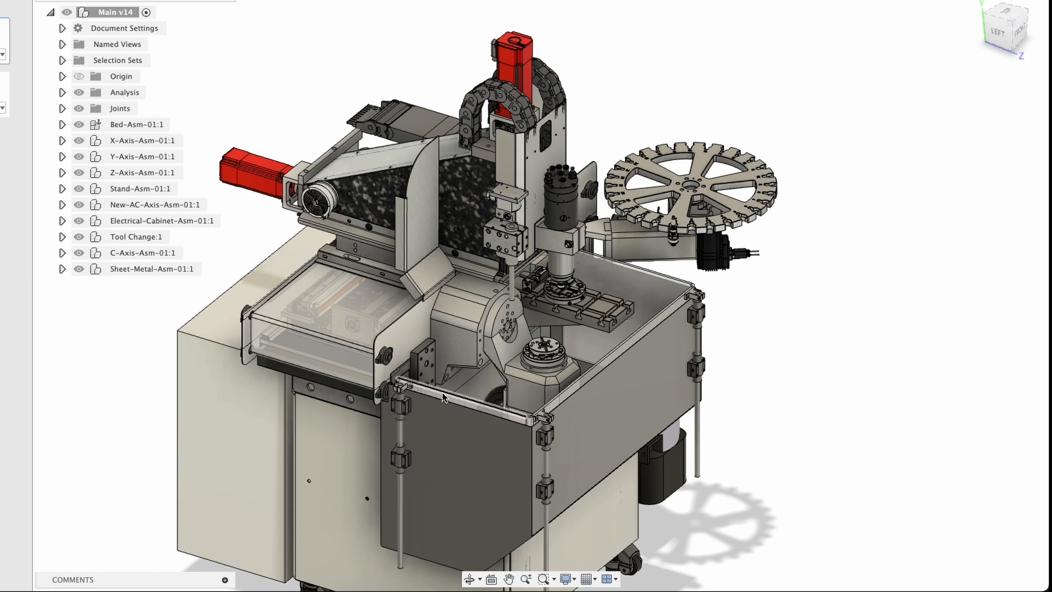
shift+middle_drag(443, 396, 429, 283)
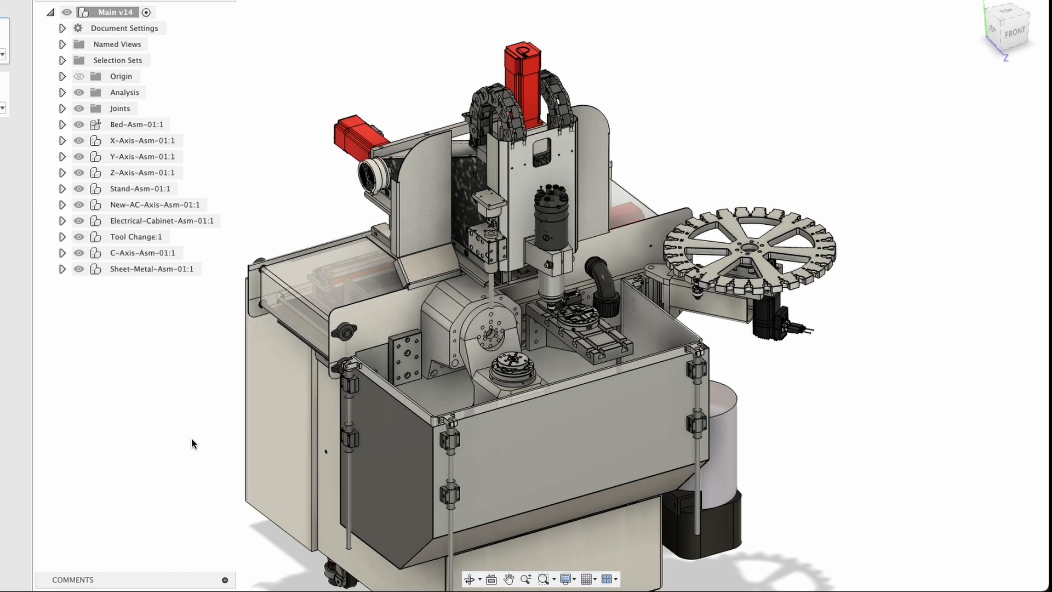
middle_drag(191, 439, 251, 377)
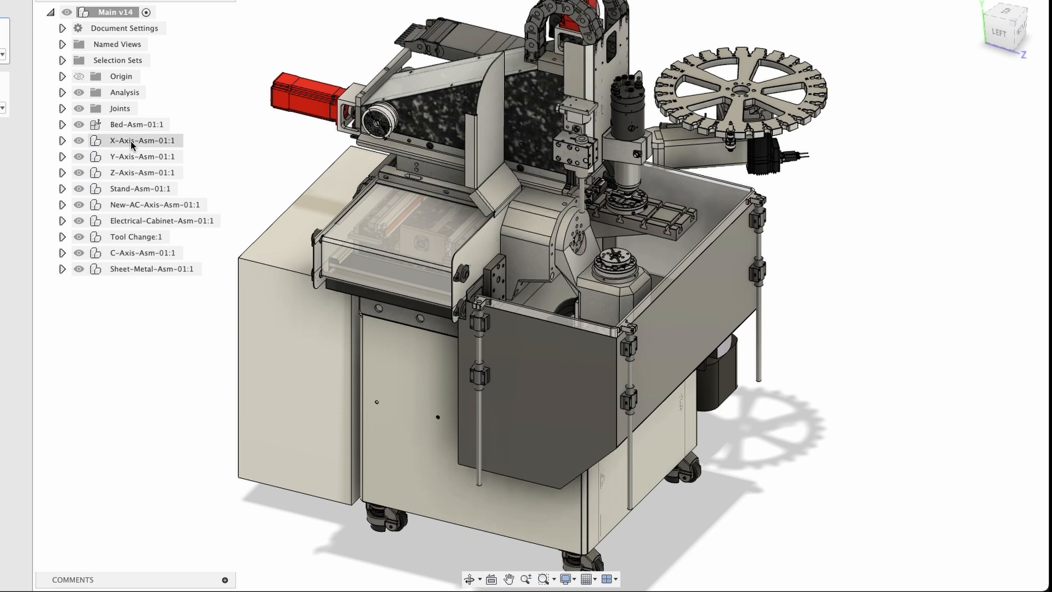
Activate the Stand-Asm-01 component and examine the stand's frame from the front and left
click(187, 189)
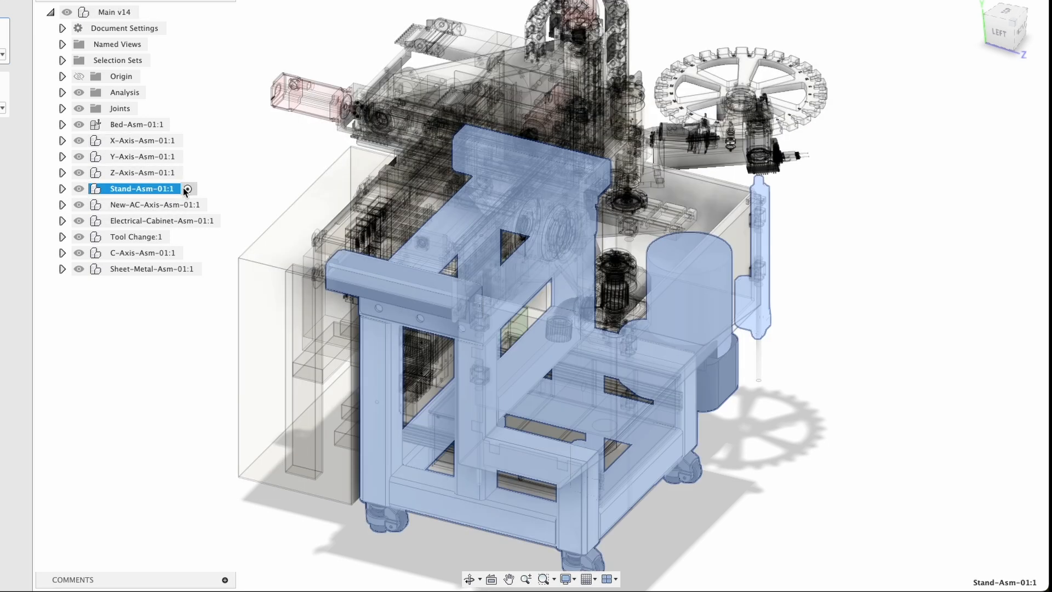
shift+middle_drag(186, 351, 159, 334)
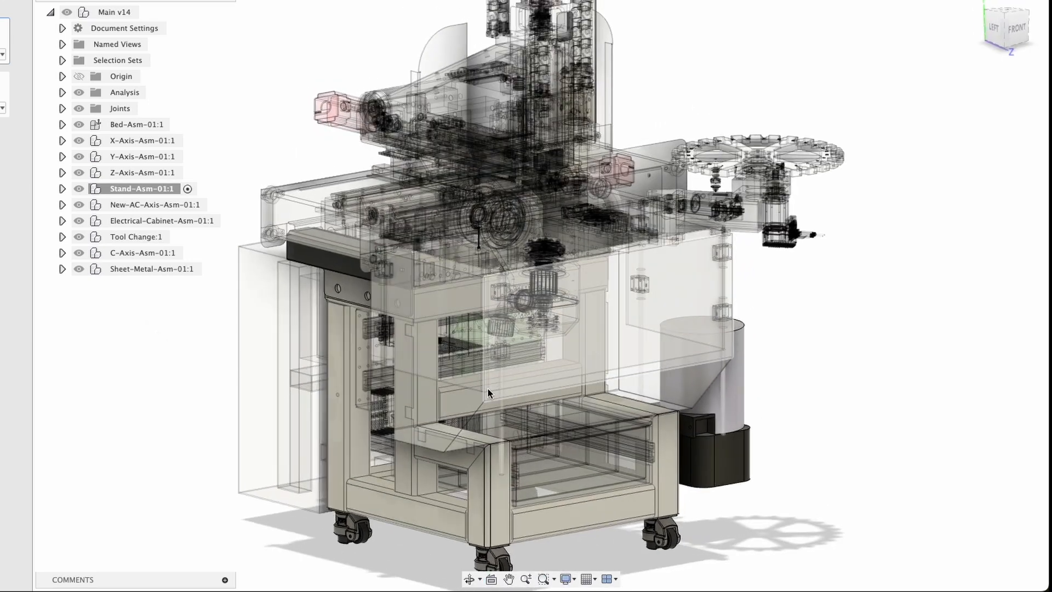
middle_drag(296, 370, 321, 379)
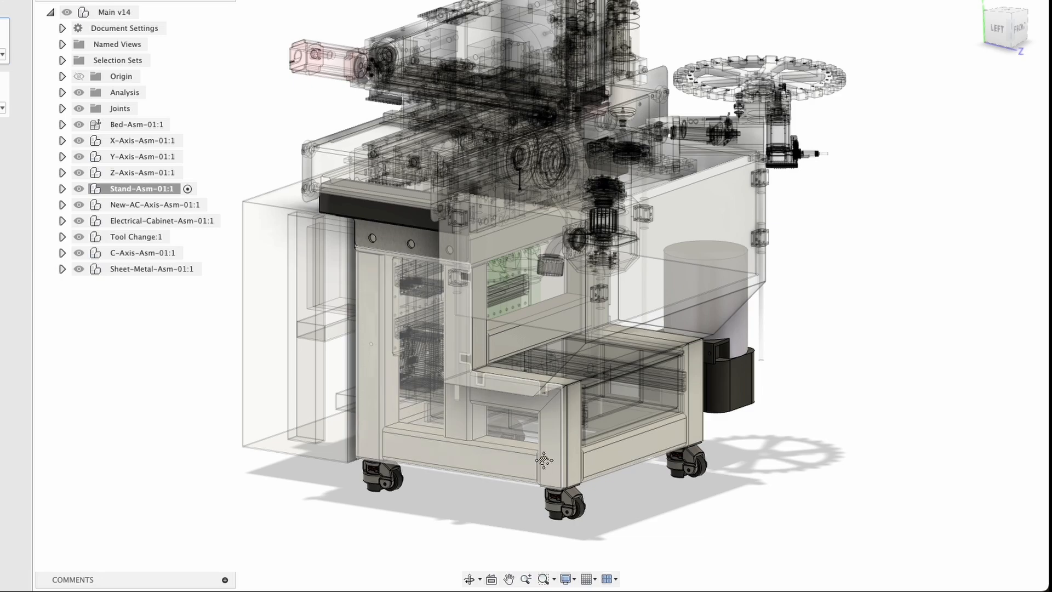
middle_drag(544, 460, 519, 423)
scroll(518, 419, up, 3)
mouse_move(424, 452)
shift+middle_down()
mouse_move(423, 427)
mouse_move(343, 439)
mouse_move(419, 462)
shift+middle_up()
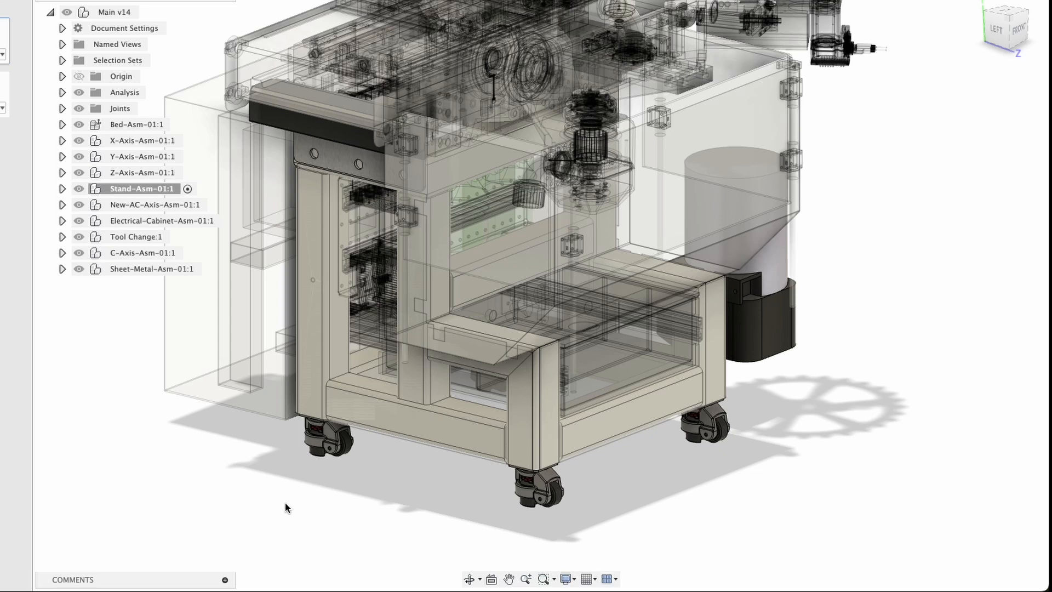
mouse_move(304, 333)
shift+middle_down()
mouse_move(322, 329)
mouse_move(311, 326)
shift+middle_up()
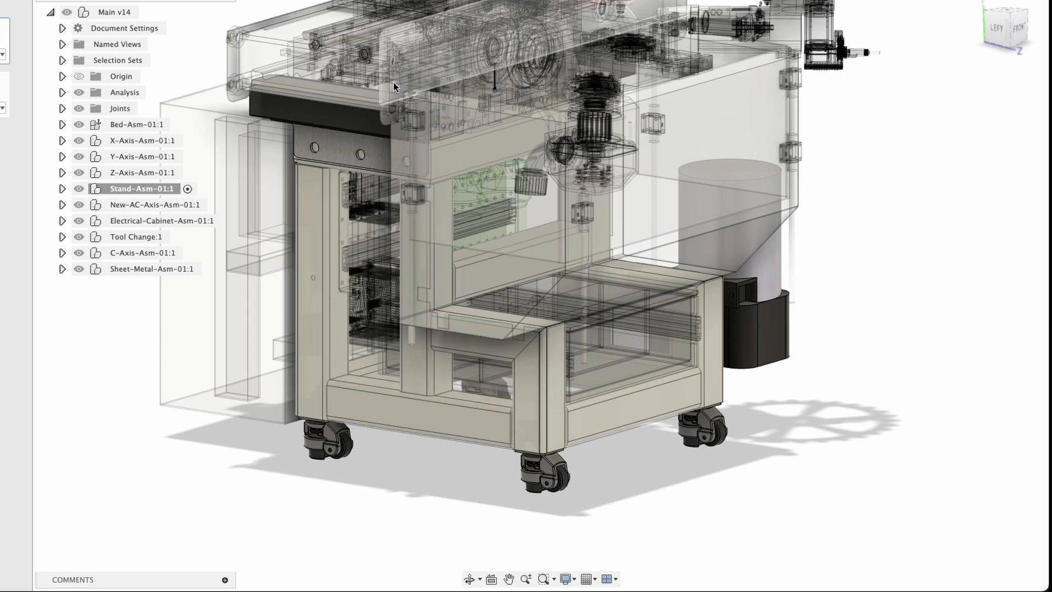
middle_drag(438, 127, 442, 267)
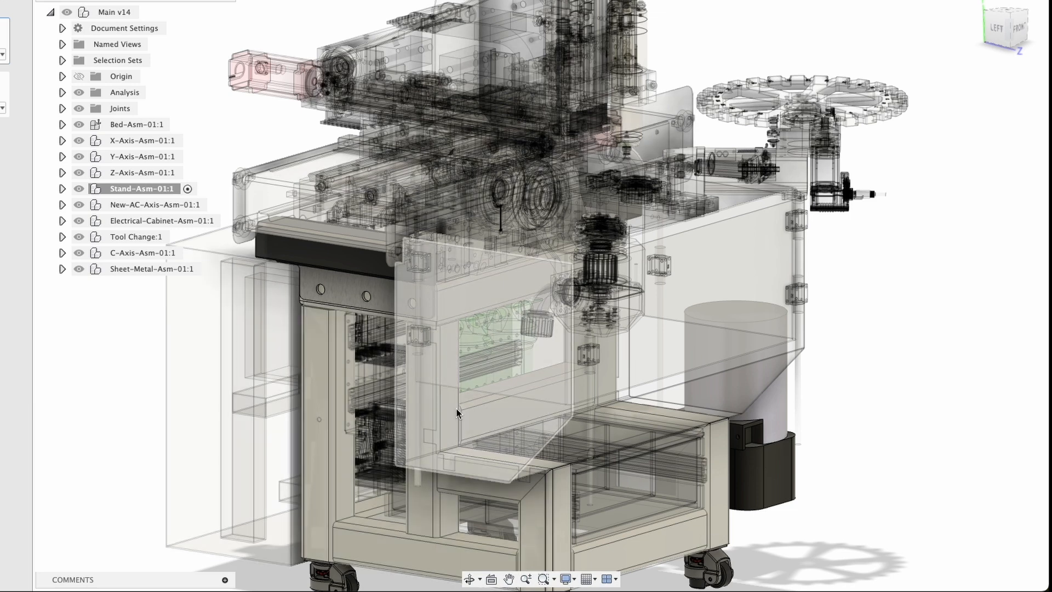
middle_drag(418, 543, 388, 393)
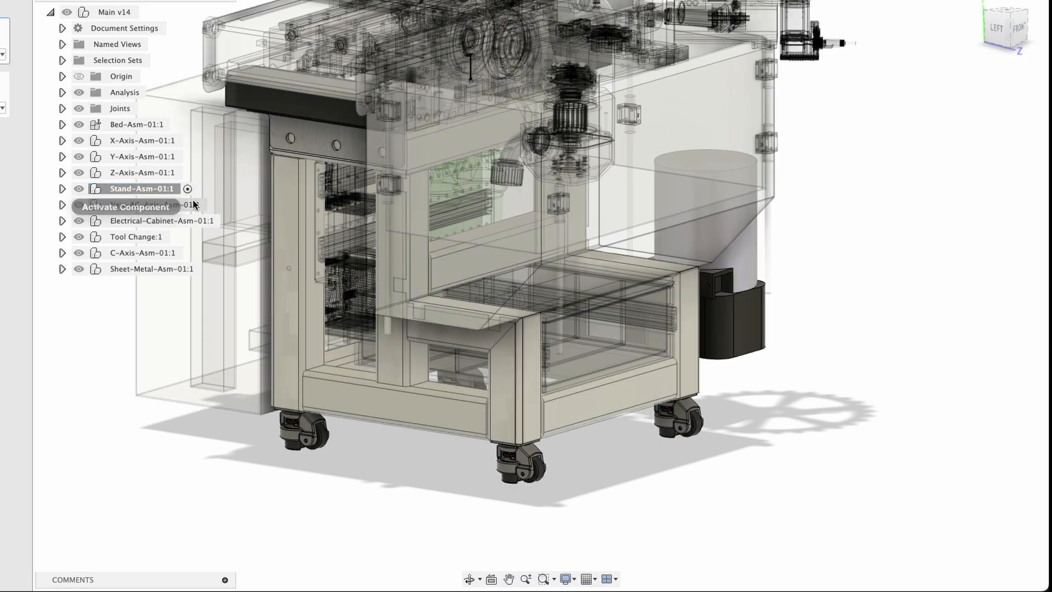
shift+middle_drag(320, 374, 442, 274)
shift+drag(441, 274, 412, 278)
shift+middle_drag(412, 278, 412, 329)
Examine the stand's casters up close, including the red adjuster, foot pad, wheel and mounting plate
middle_drag(477, 553, 435, 399)
scroll(495, 376, up, 8)
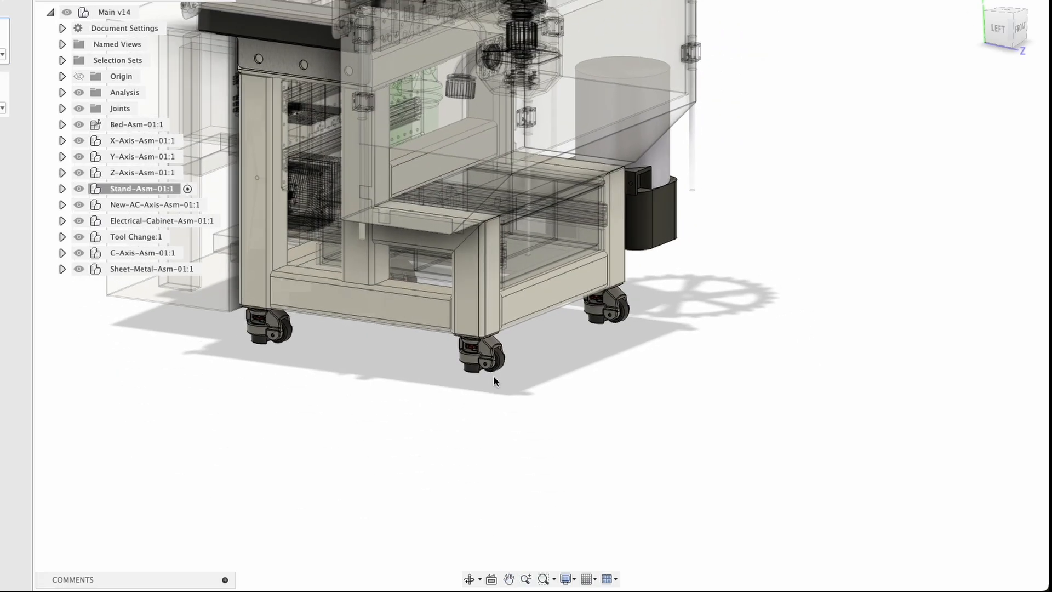
scroll(491, 357, up, 2)
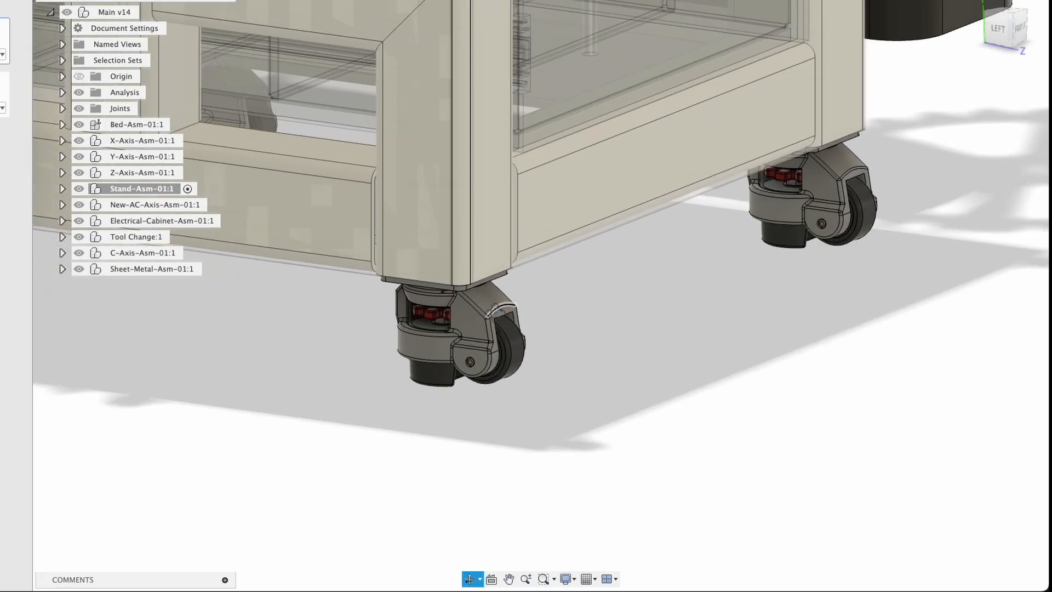
shift+middle_drag(496, 311, 434, 406)
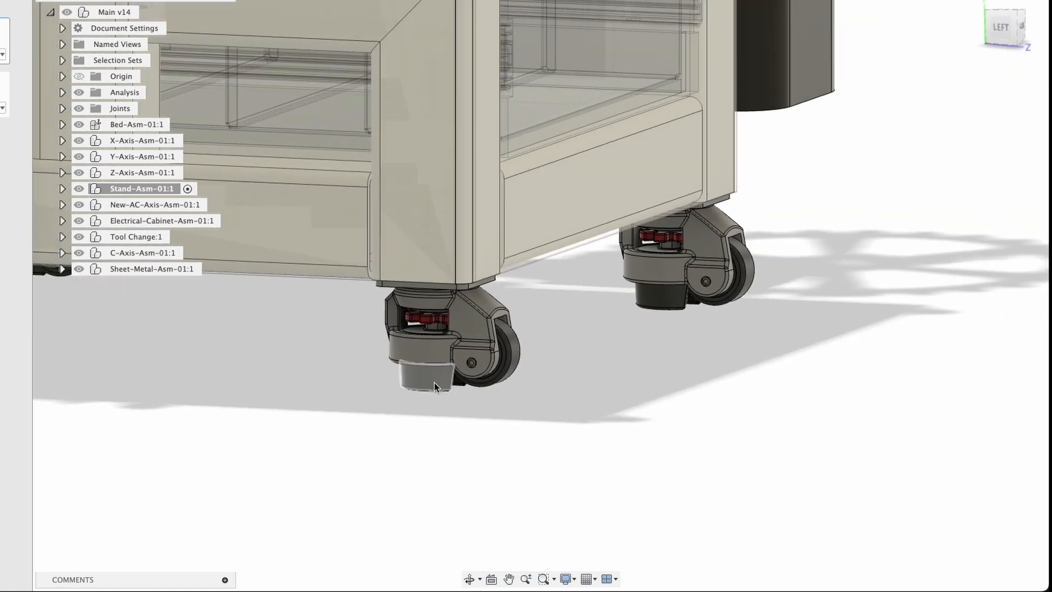
scroll(434, 382, up, 8)
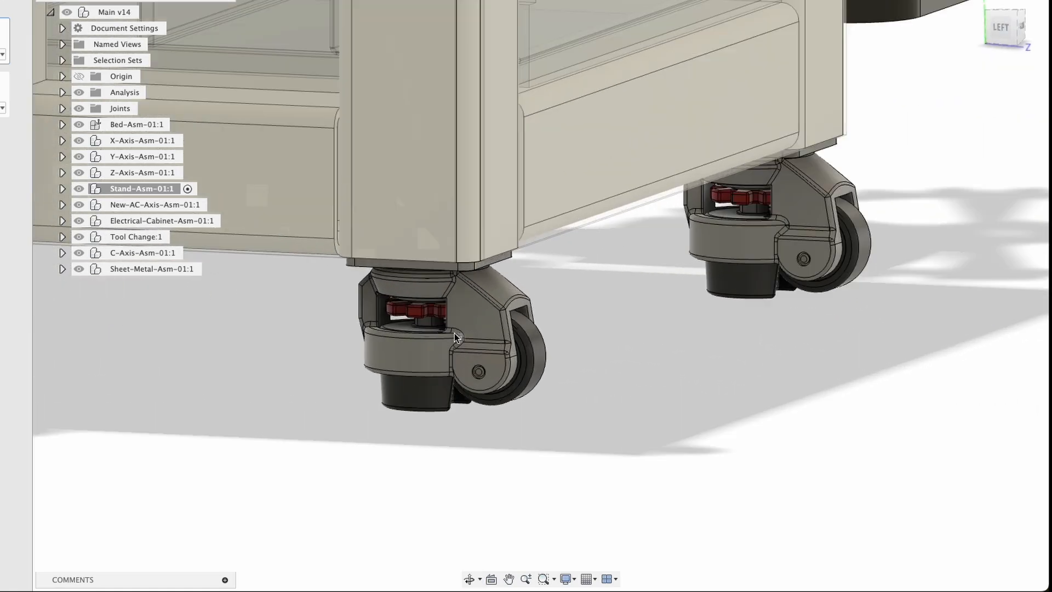
scroll(404, 327, down, 4)
scroll(384, 289, up, 4)
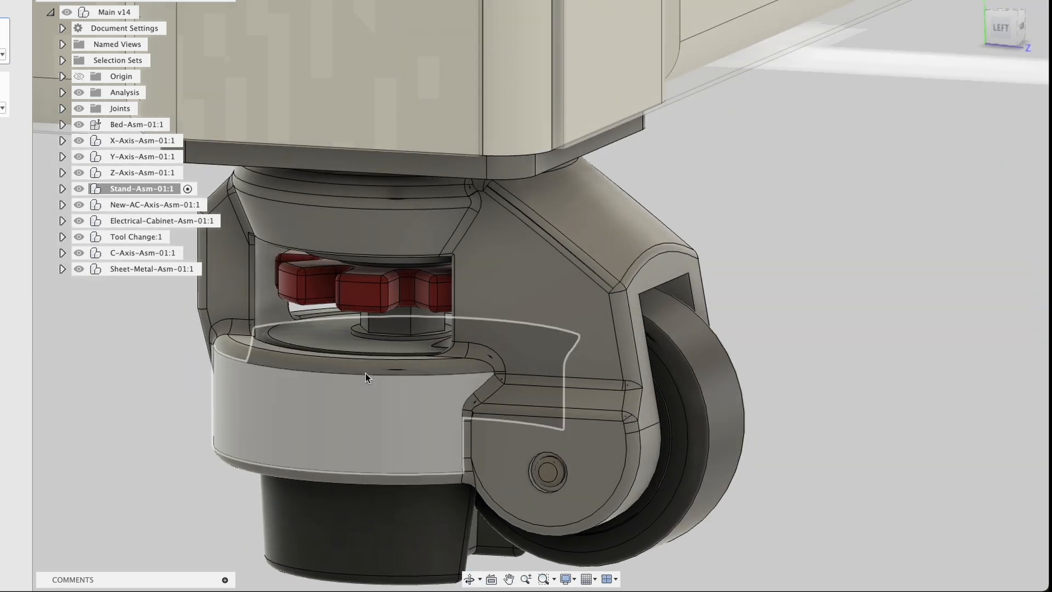
scroll(421, 332, down, 2)
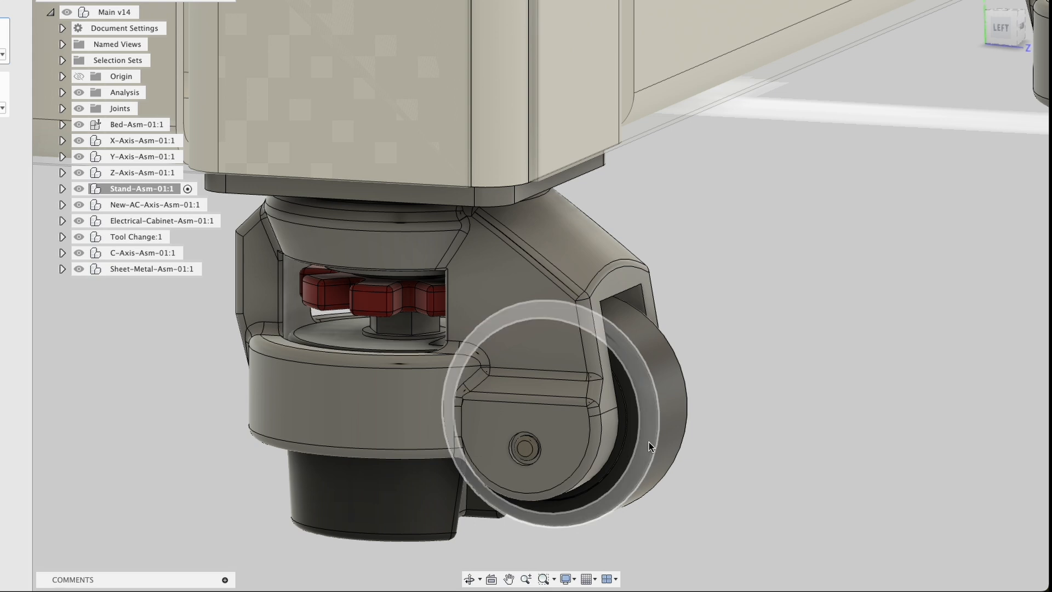
shift+middle_drag(359, 356, 370, 241)
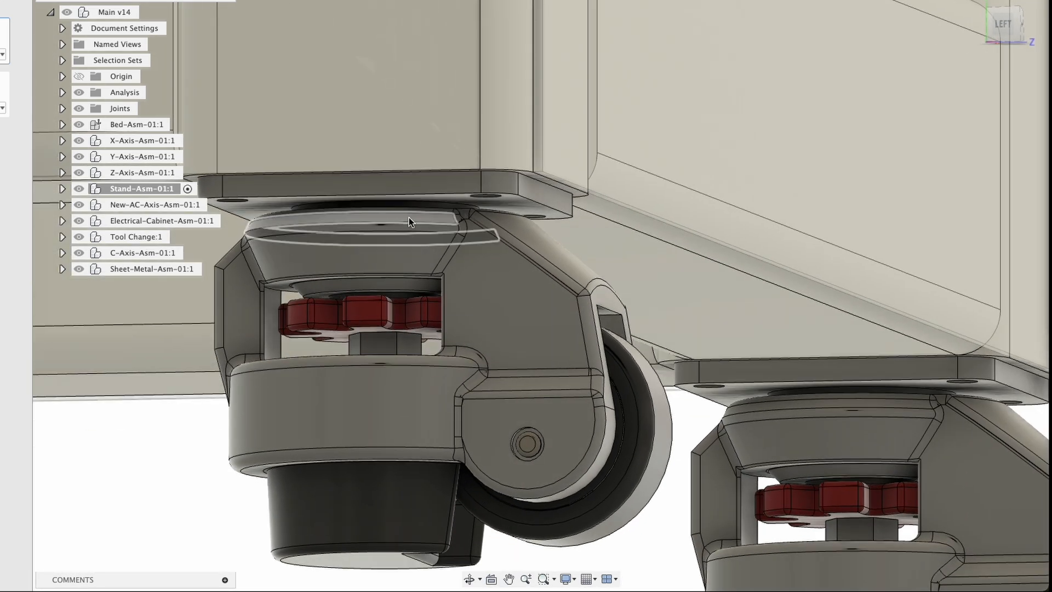
scroll(494, 390, up, 3)
scroll(494, 389, down, 10)
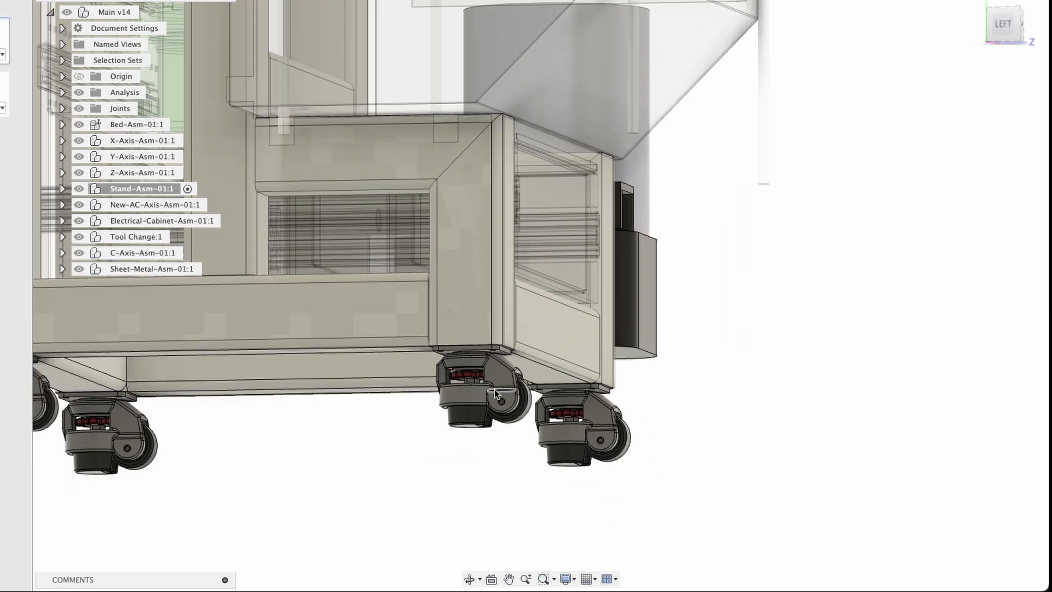
shift+middle_drag(495, 389, 477, 372)
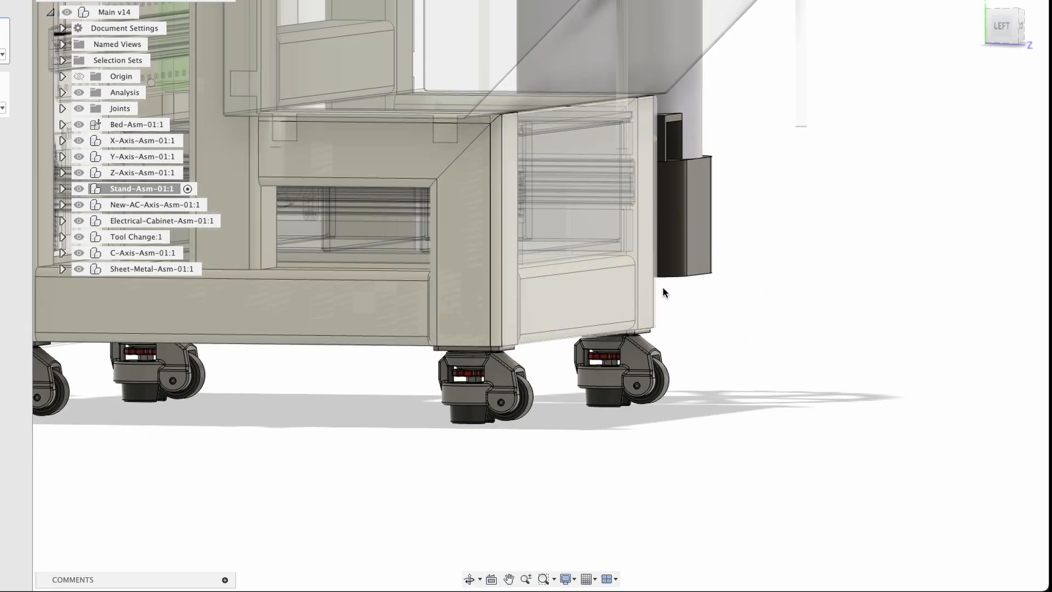
middle_drag(364, 398, 501, 416)
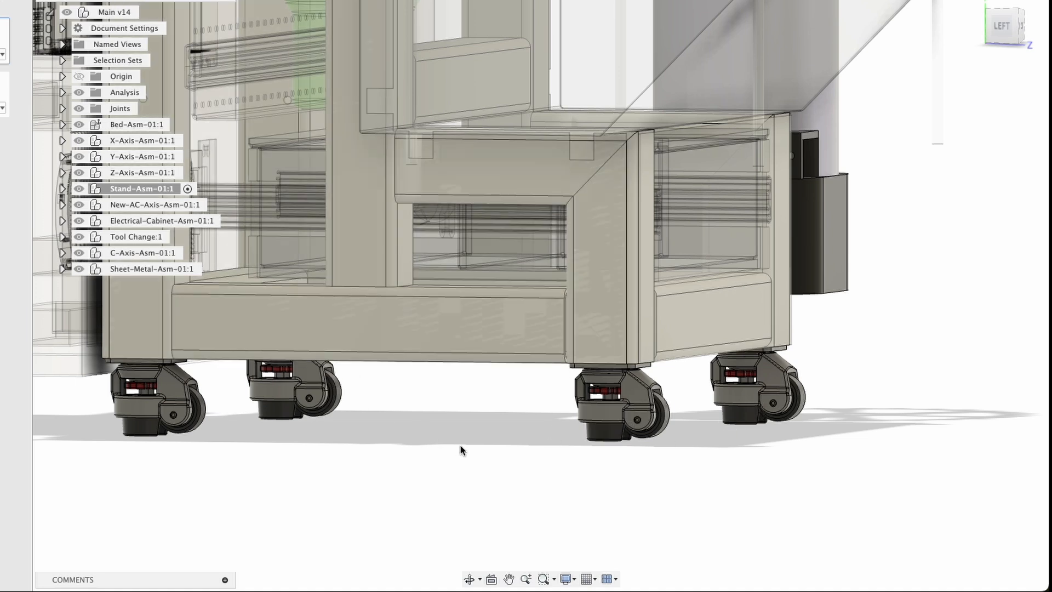
Activate the Bed-Asm-01 component in place of the stand, with the whole machine in view
scroll(461, 448, down, 6)
shift+middle_drag(428, 337, 383, 335)
click(188, 189)
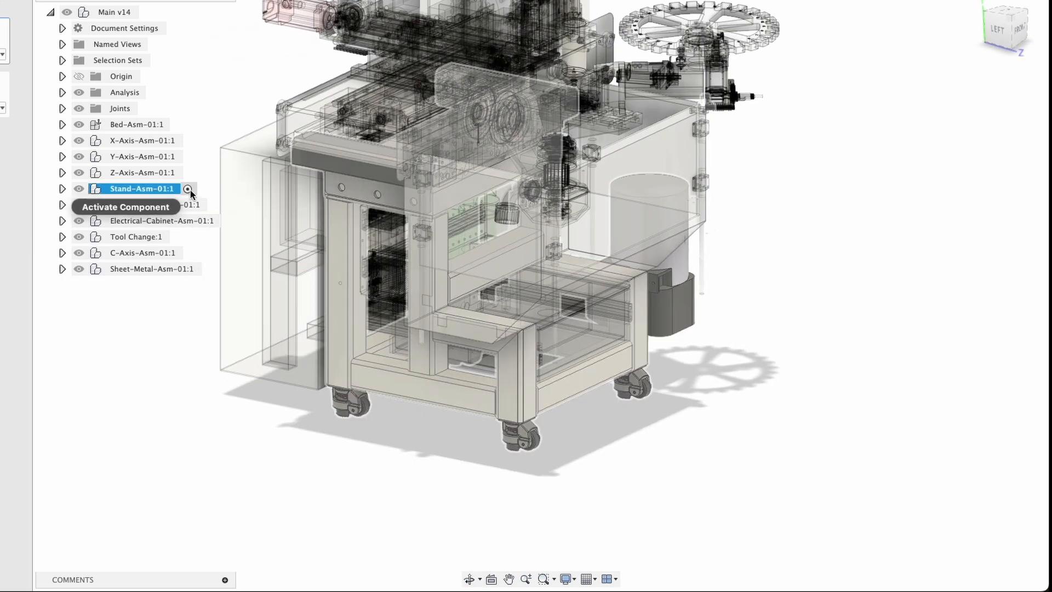
click(168, 418)
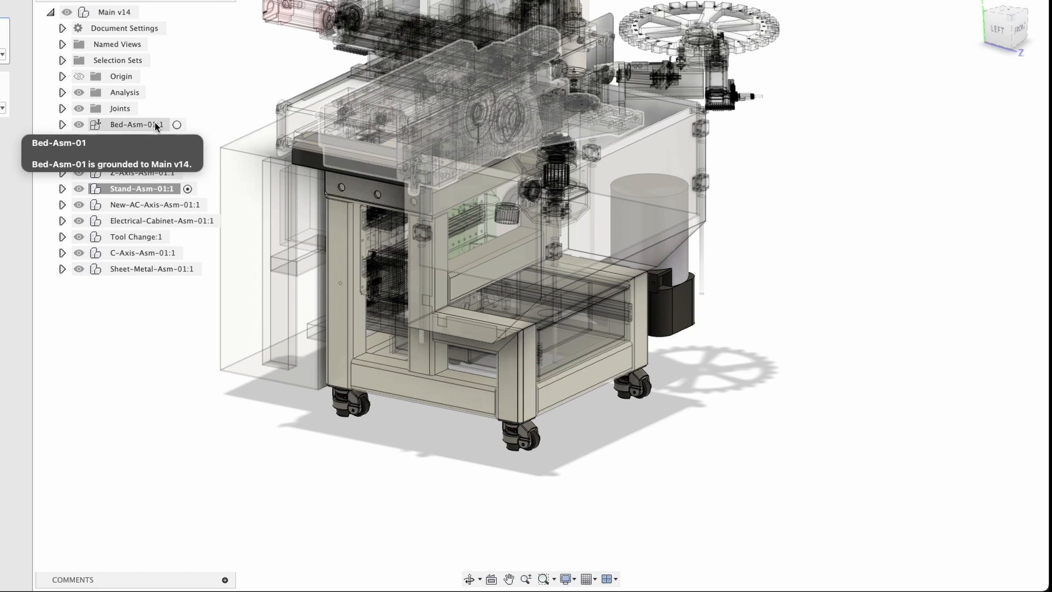
click(176, 126)
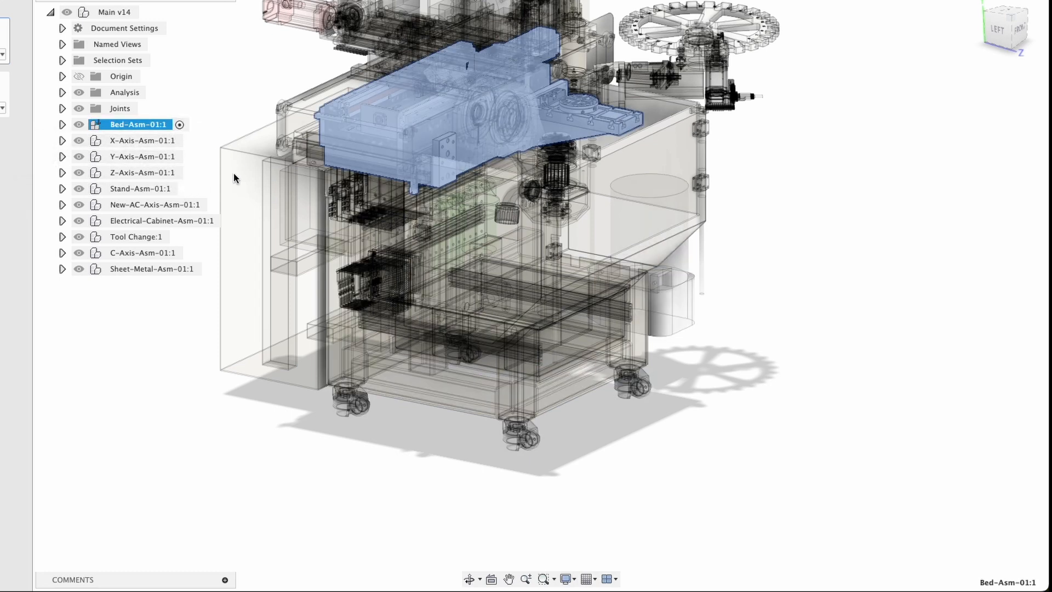
Hide the X-Axis, Y-Axis and Z-Axis assemblies around the active bed assembly
click(245, 82)
middle_drag(252, 82, 638, 252)
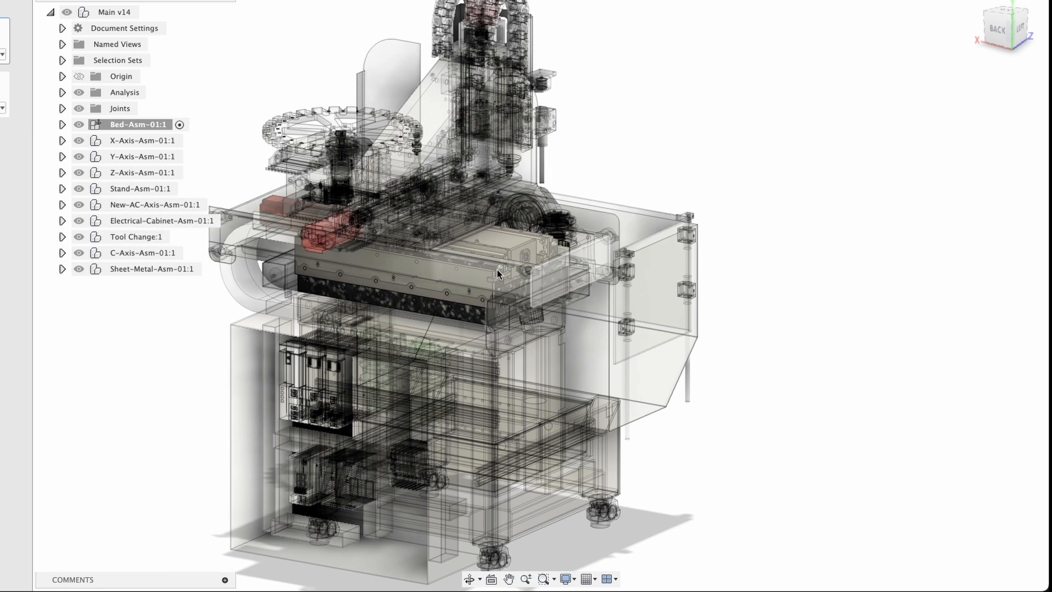
click(68, 12)
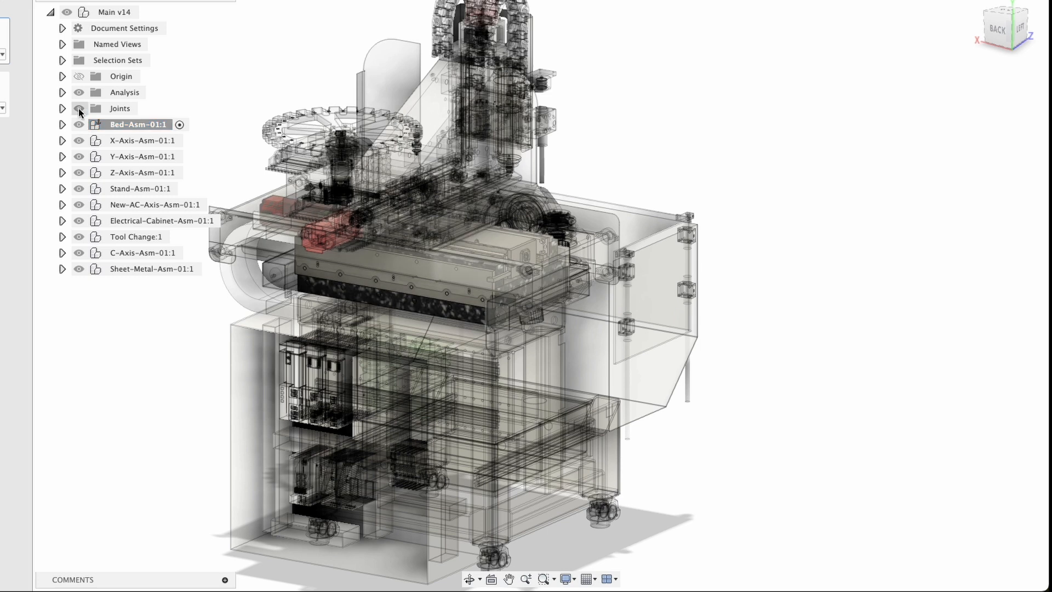
click(78, 142)
click(79, 141)
click(79, 157)
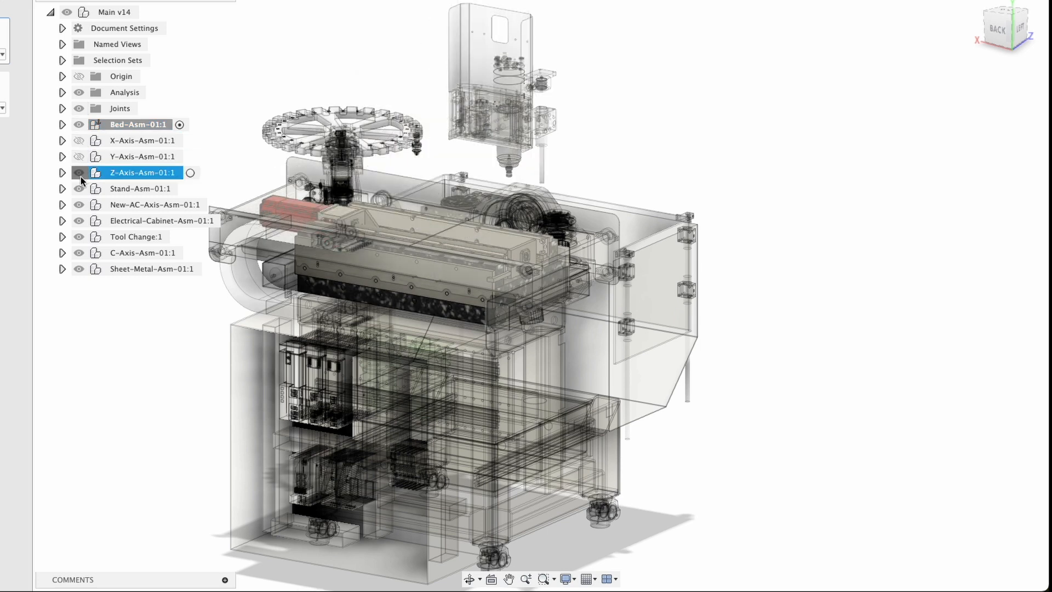
click(80, 173)
Hide the stand, New-AC-Axis, electrical cabinet, Tool Change and sheet-metal assemblies
click(80, 189)
click(80, 205)
click(80, 220)
click(79, 238)
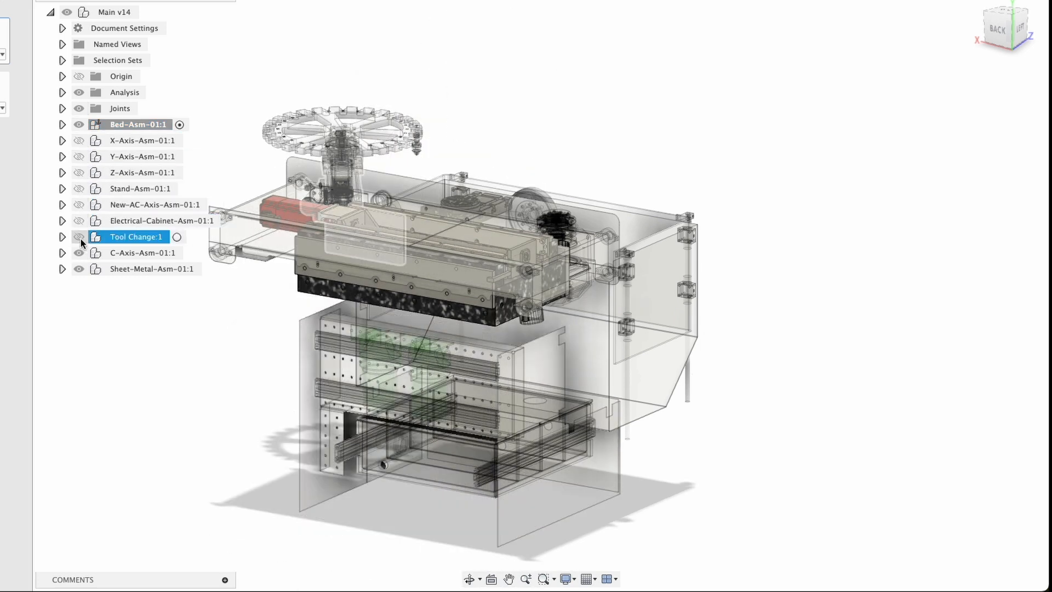
click(77, 268)
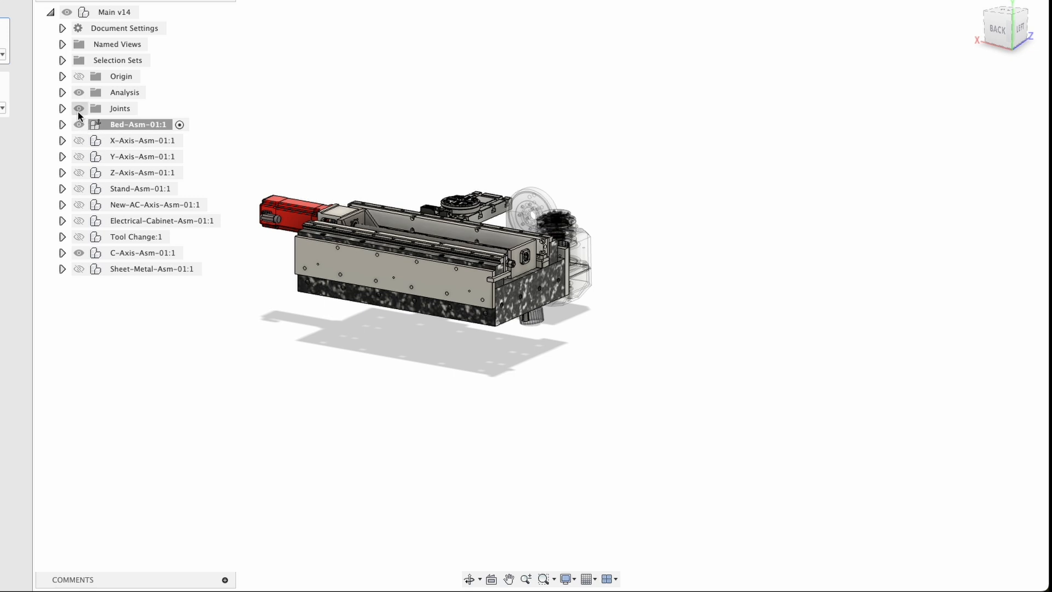
Hide the Joints and Analysis folders and the C-Axis assembly so only the bed assembly stays displayed
shift+middle_drag(407, 281, 316, 320)
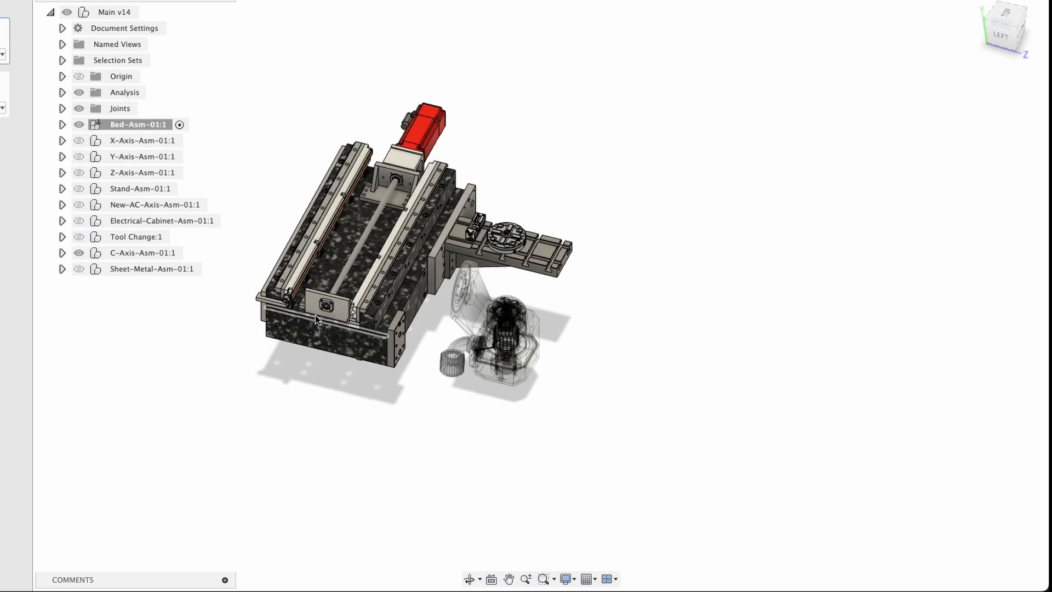
click(80, 93)
shift+middle_drag(391, 346, 362, 364)
click(79, 253)
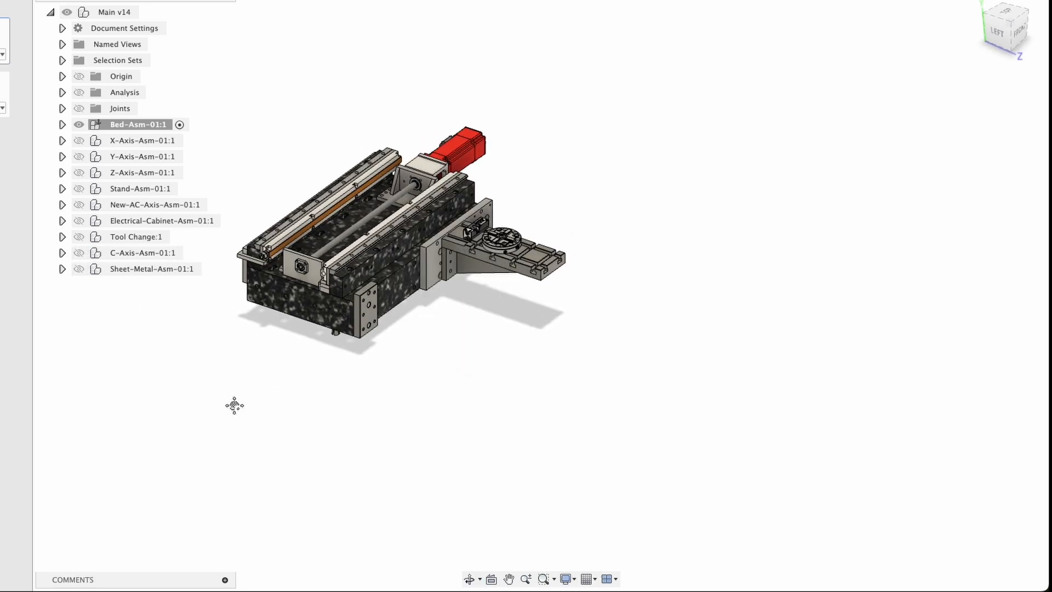
Examine the isolated bed assembly from the left end, including the granite-patterned base, rails, screw and side table
middle_drag(234, 406, 326, 486)
mouse_move(510, 433)
shift+middle_down()
mouse_move(432, 393)
mouse_move(466, 430)
mouse_move(507, 447)
shift+middle_up()
scroll(437, 367, down, 1)
scroll(437, 367, up, 4)
scroll(437, 367, up, 5)
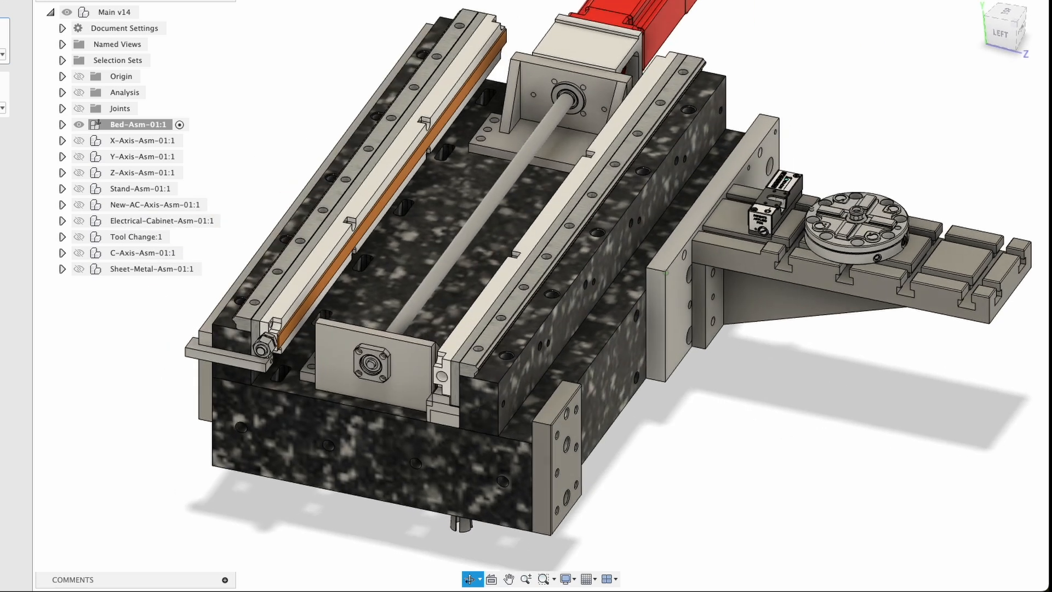
shift+middle_drag(387, 480, 374, 382)
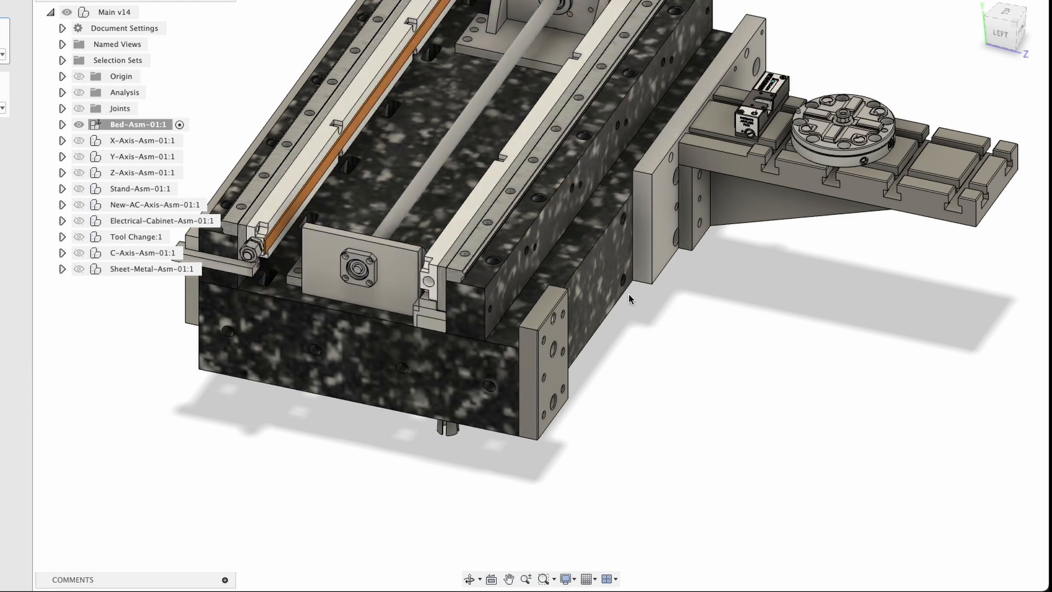
shift+middle_drag(603, 288, 273, 431)
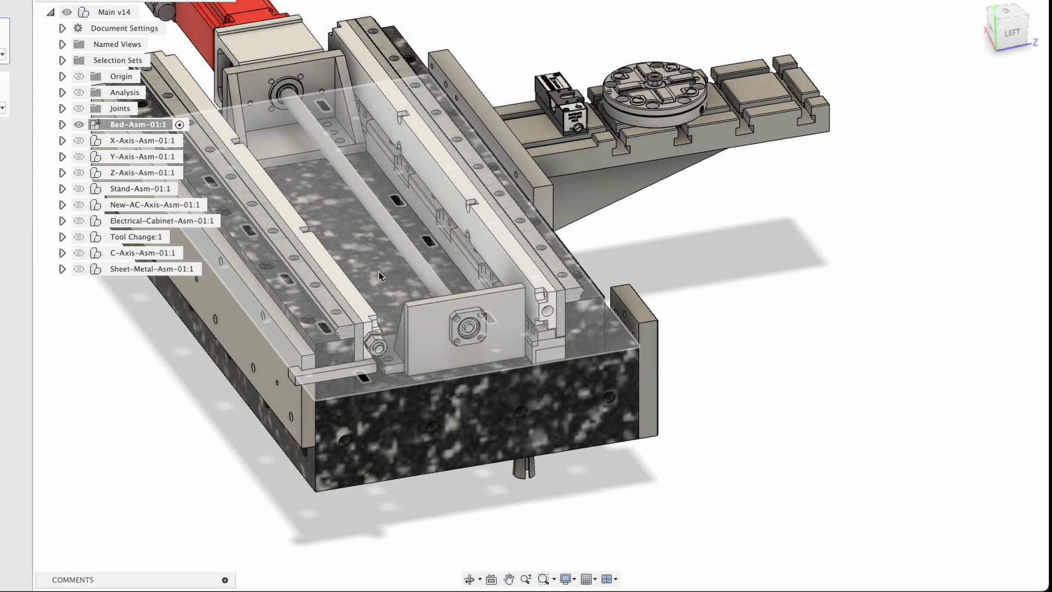
middle_drag(468, 345, 354, 397)
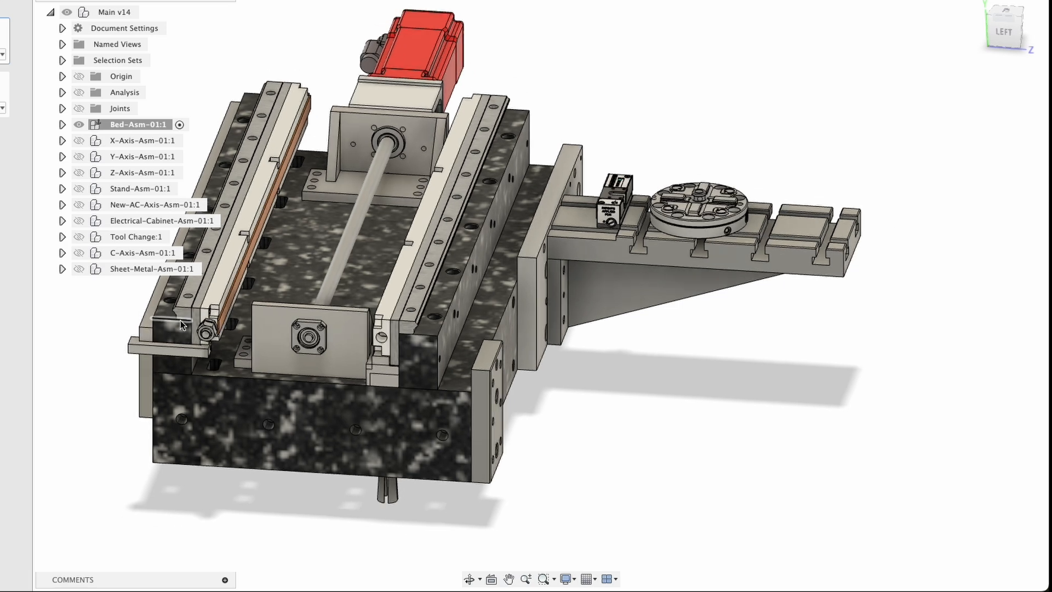
Examine the rail end profiles and the screw's end bracket up close from the bed's left end
scroll(180, 320, up, 6)
middle_drag(205, 335, 349, 359)
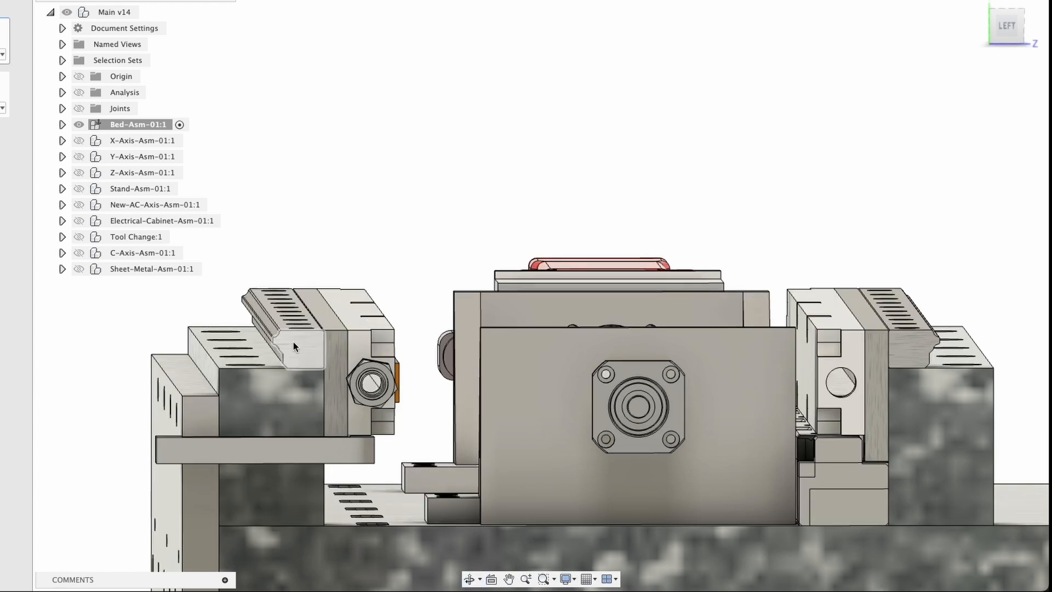
mouse_move(294, 340)
shift+middle_down()
mouse_move(294, 324)
mouse_move(293, 335)
mouse_move(278, 329)
mouse_move(280, 307)
mouse_move(297, 327)
shift+middle_up()
scroll(277, 334, up, 5)
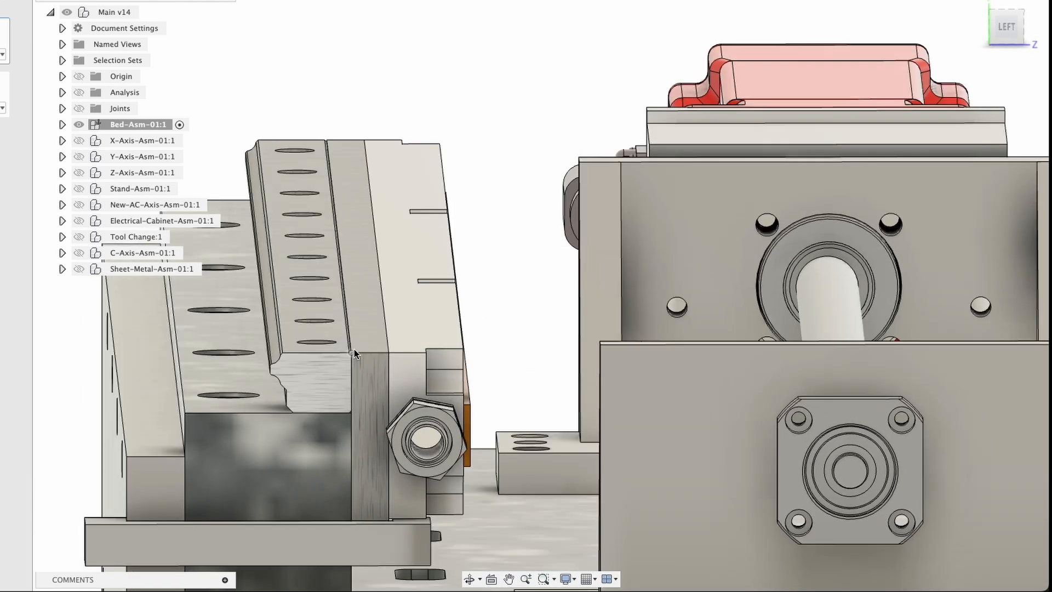
scroll(270, 267, down, 5)
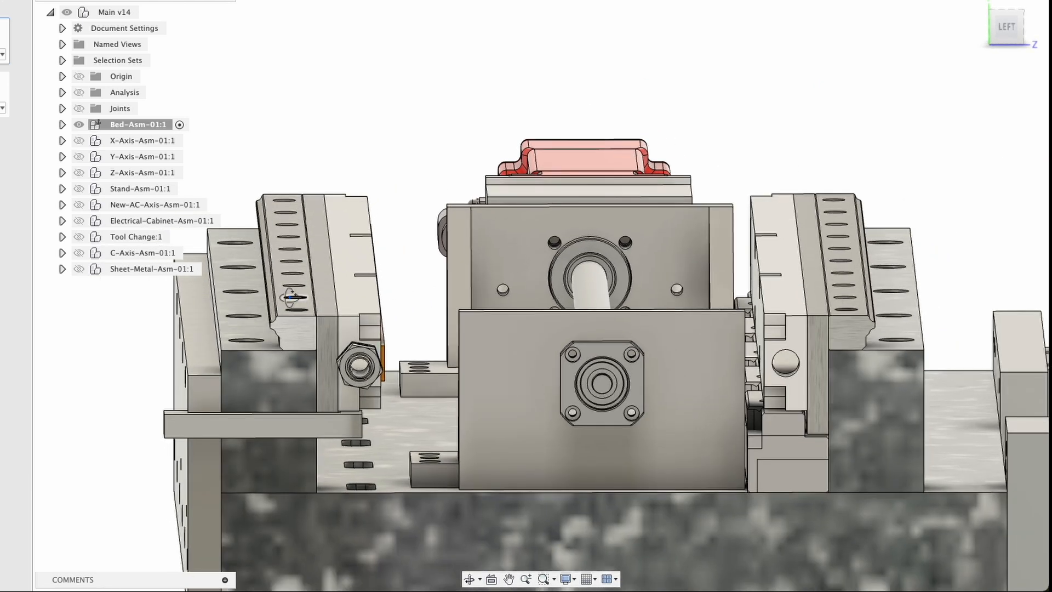
shift+middle_drag(291, 297, 297, 344)
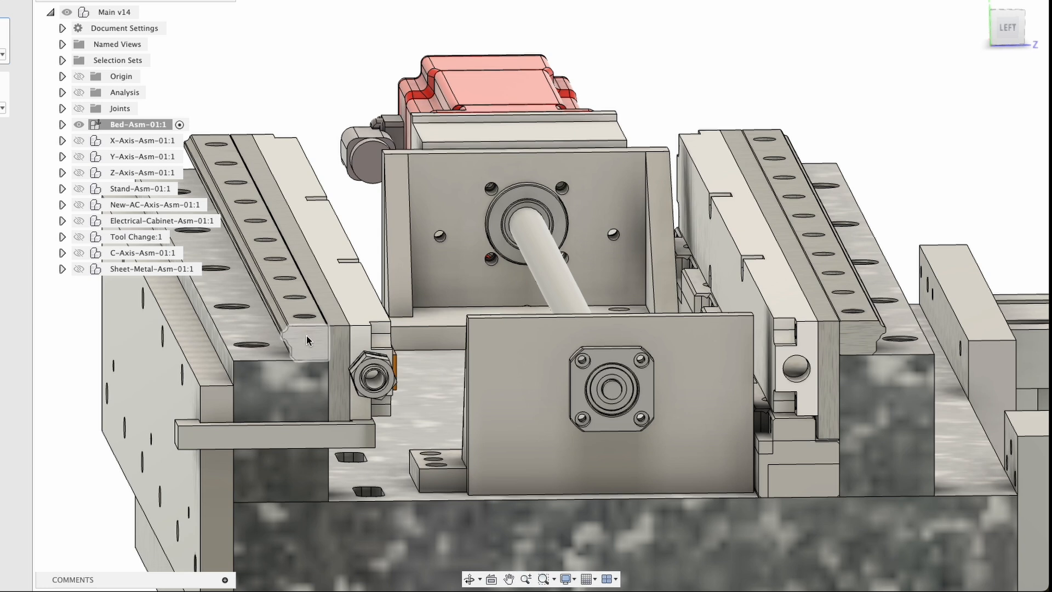
Examine the rear linear rail along its length, including how its end sits on the raised base strip
scroll(306, 335, down, 4)
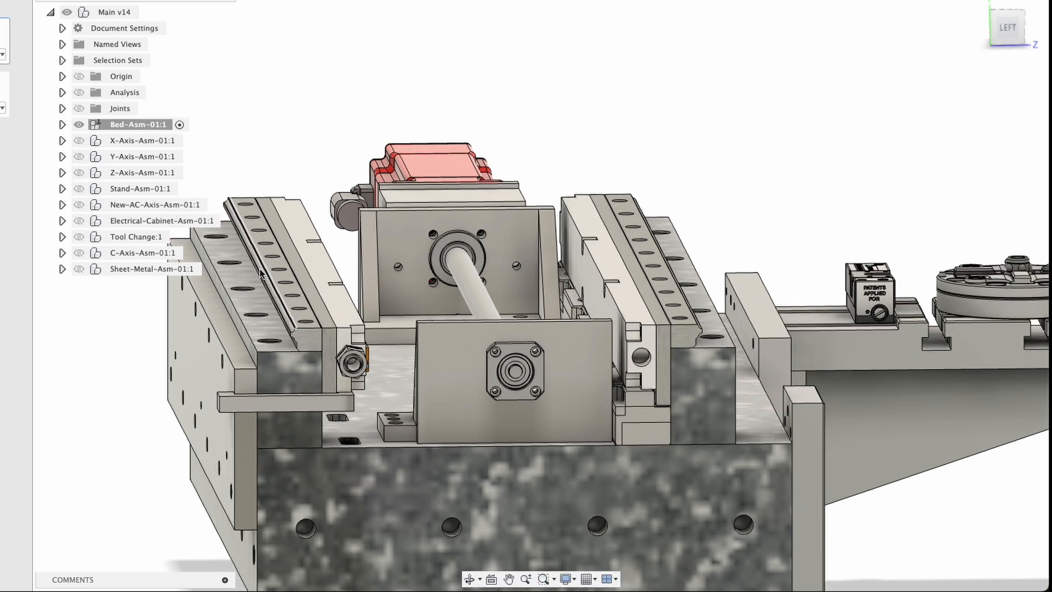
scroll(260, 268, up, 3)
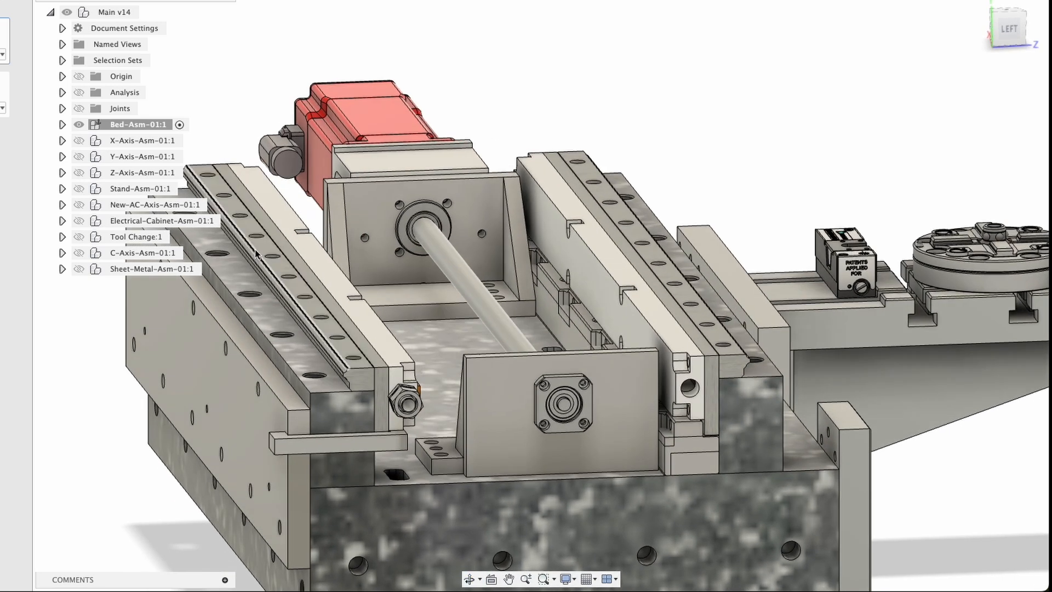
middle_drag(307, 326, 386, 389)
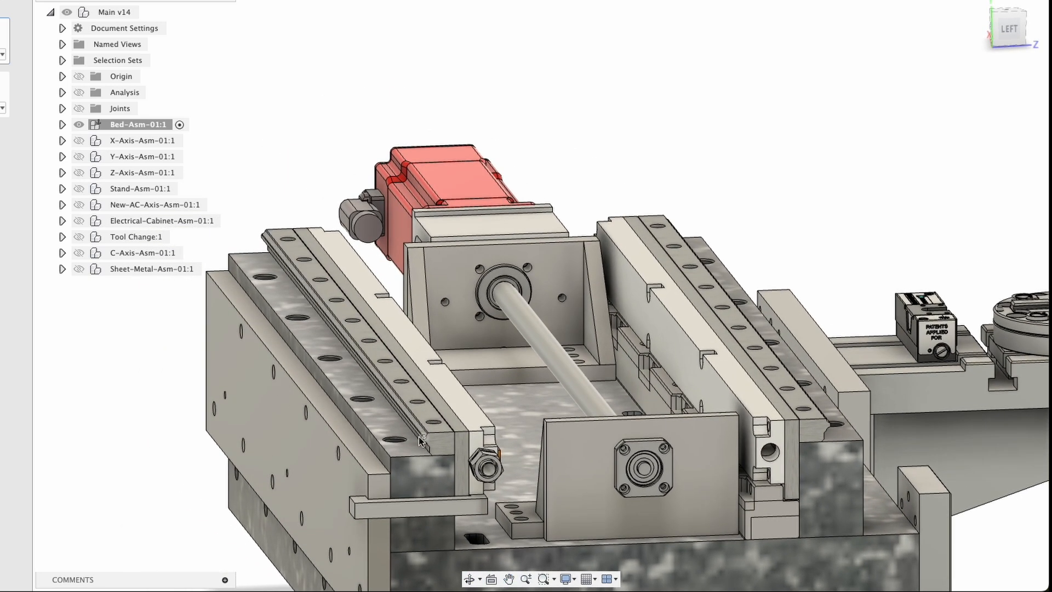
scroll(419, 440, up, 5)
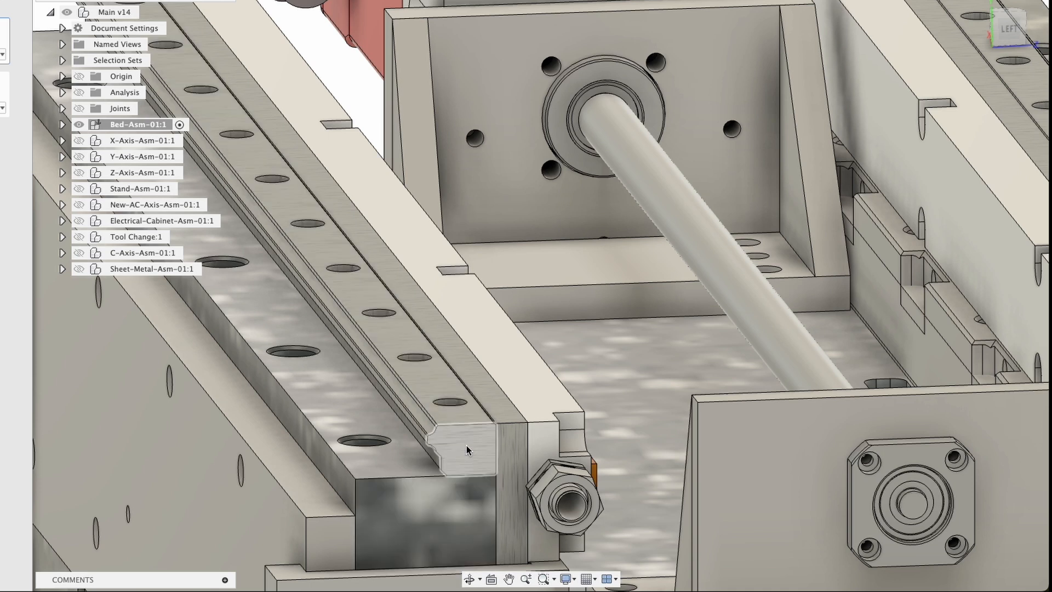
scroll(465, 450, down, 3)
scroll(466, 451, down, 2)
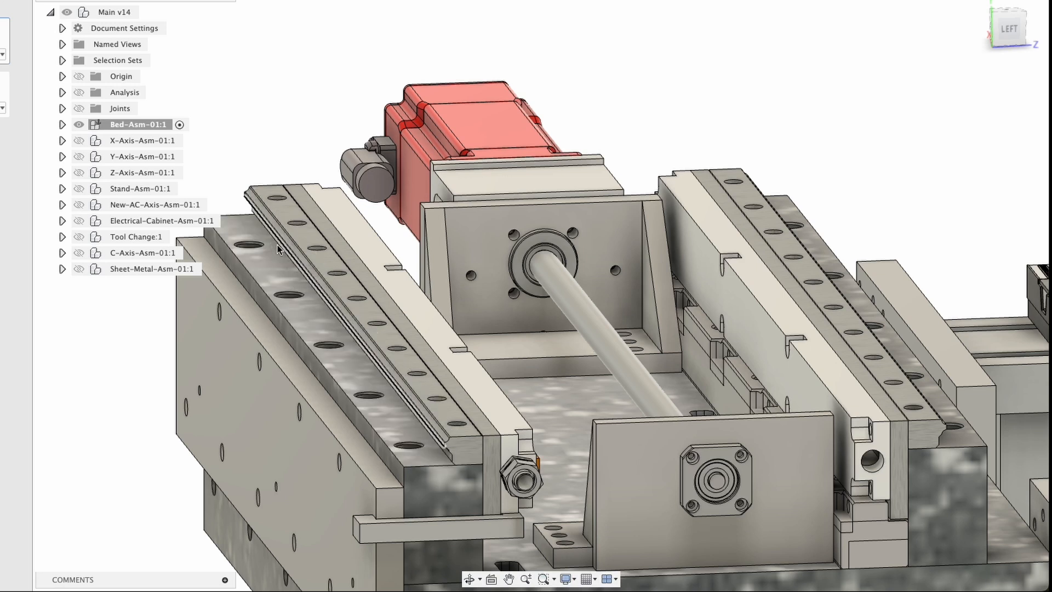
scroll(287, 253, up, 3)
scroll(287, 256, down, 2)
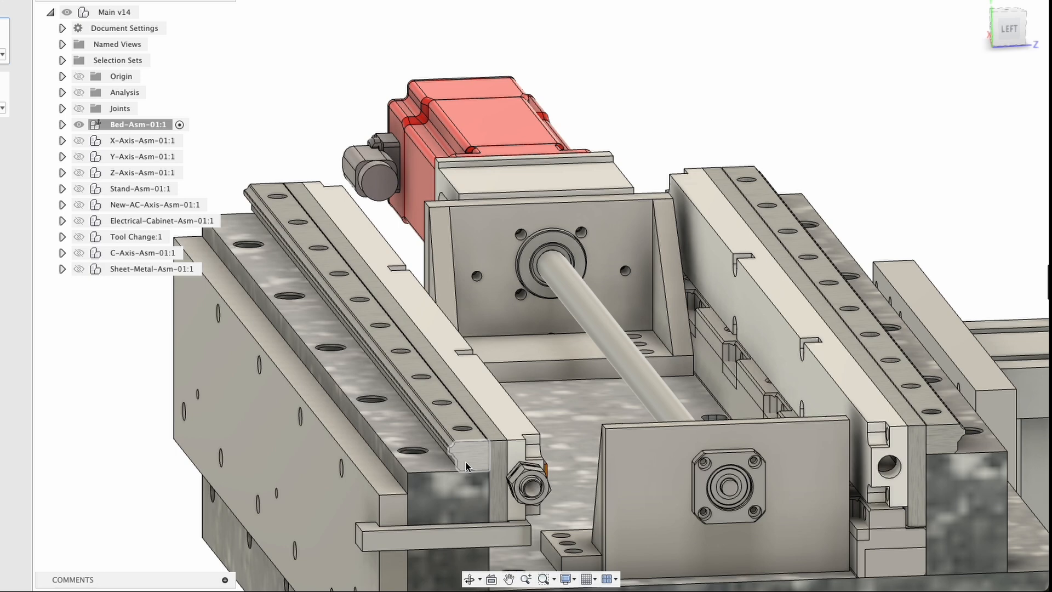
Examine the bed from the motor end and highlight the screw shaft between its two brackets, finishing with it deselected
middle_drag(439, 415, 257, 348)
scroll(403, 307, up, 1)
scroll(403, 305, down, 5)
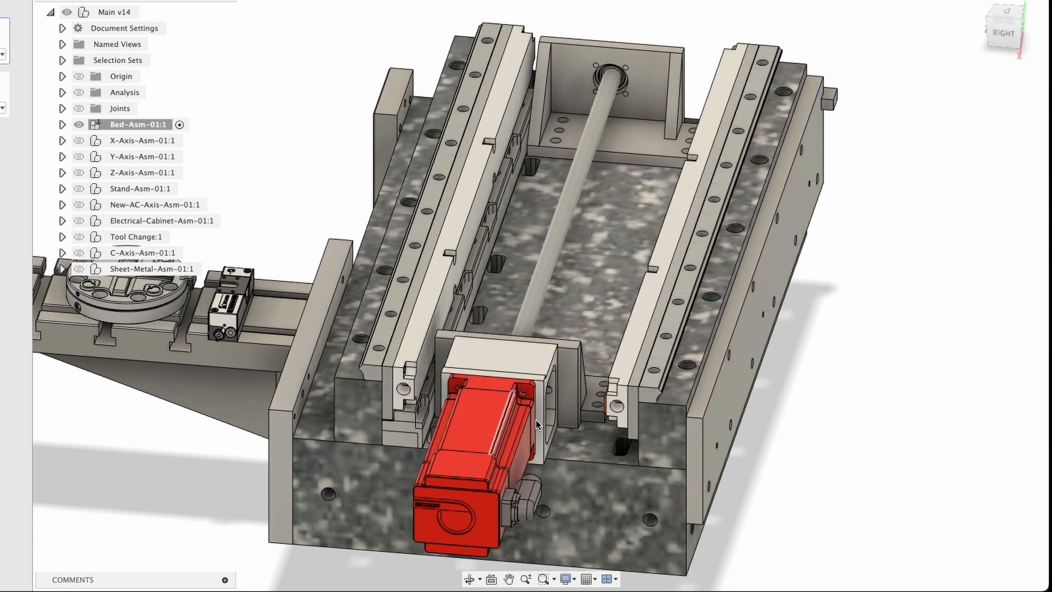
shift+middle_drag(636, 466, 561, 375)
click(679, 331)
middle_drag(776, 406, 381, 395)
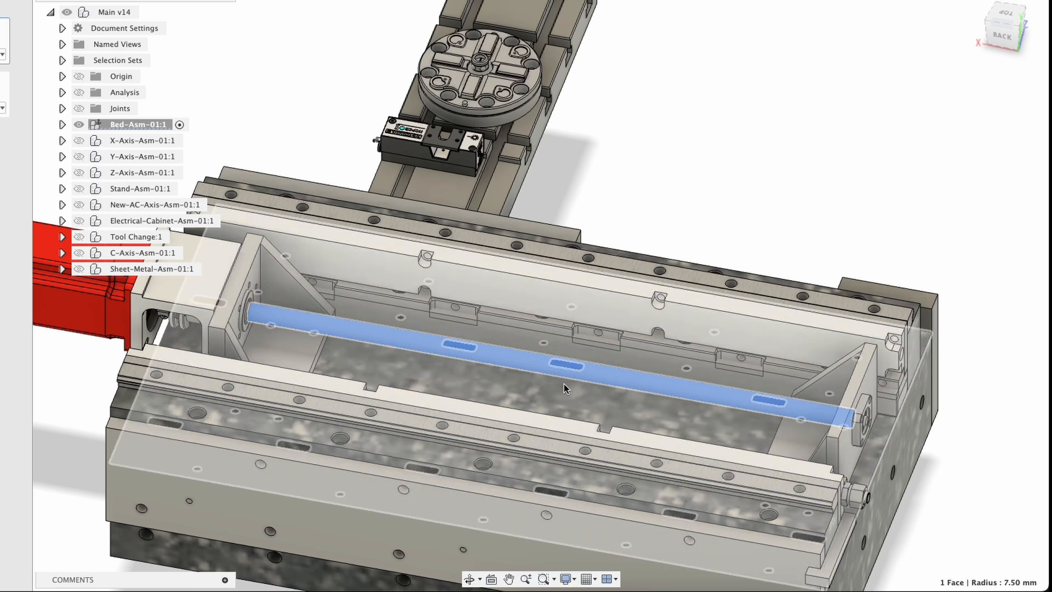
shift+middle_drag(564, 384, 436, 310)
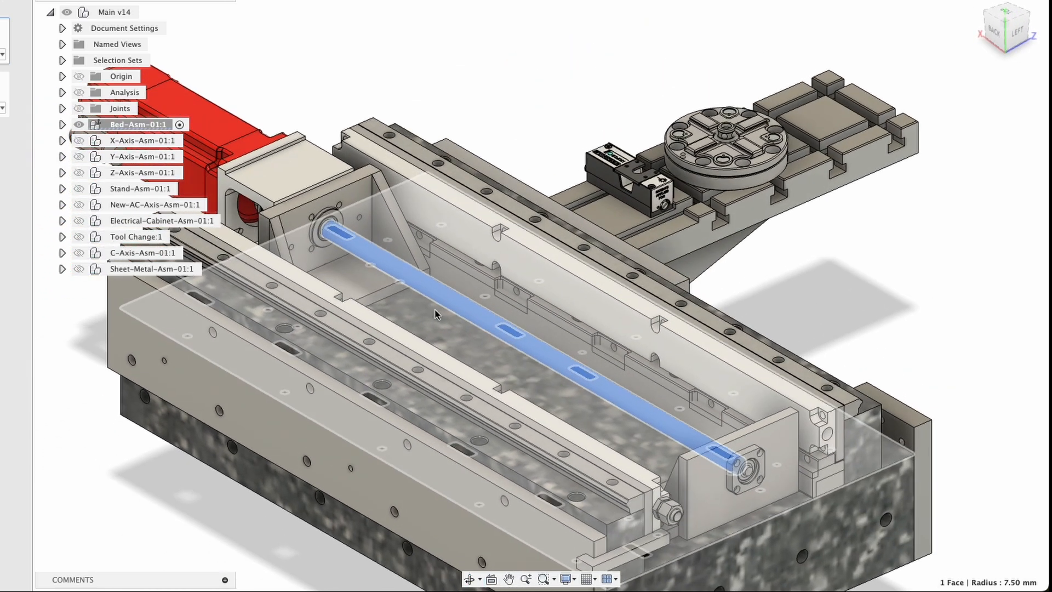
click(345, 54)
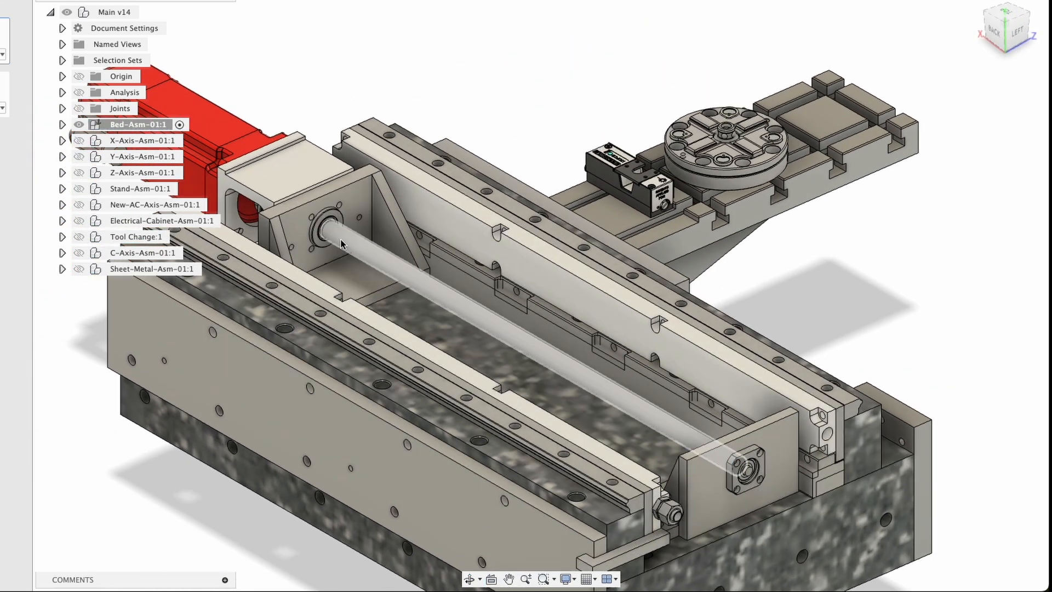
Examine the red motor, its mounting block and the two screw support brackets from the rear, front, motor end and above
shift+middle_drag(258, 211, 352, 268)
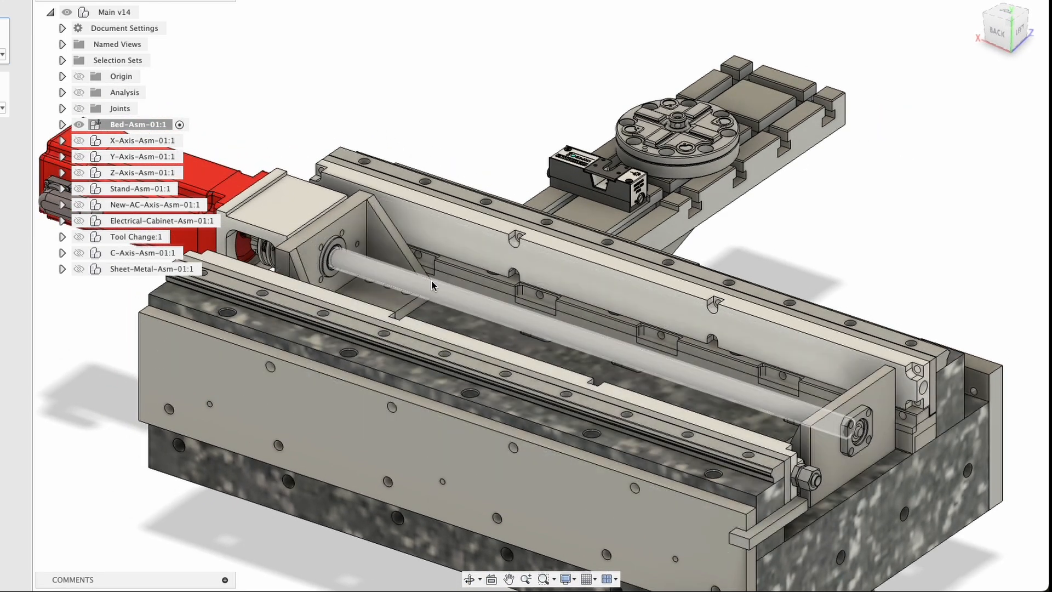
shift+middle_drag(545, 365, 465, 367)
shift+middle_drag(358, 165, 324, 178)
middle_drag(494, 79, 427, 239)
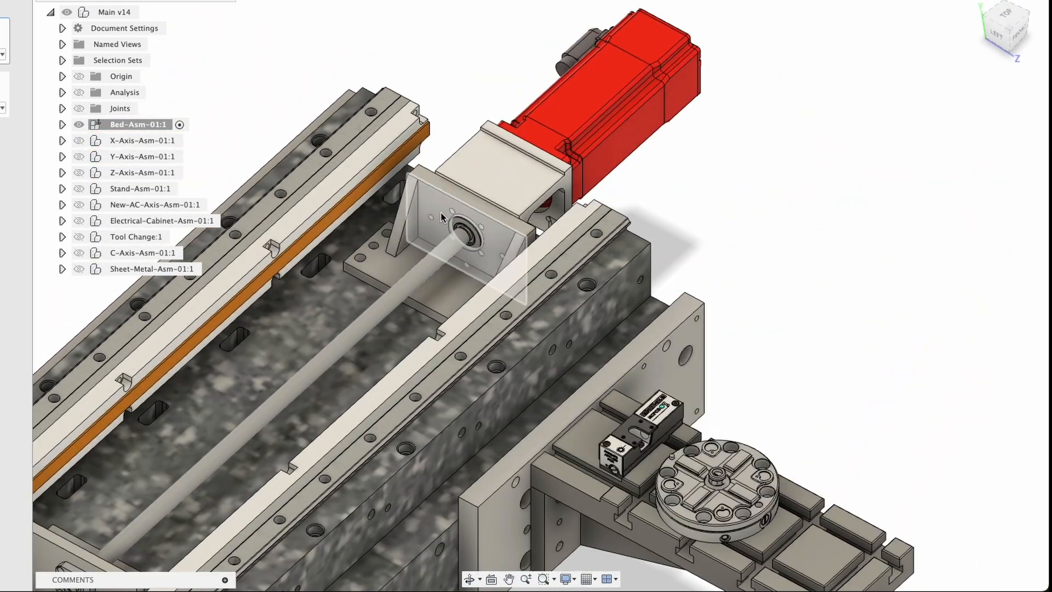
scroll(441, 213, down, 3)
scroll(441, 213, up, 5)
shift+middle_drag(459, 299, 561, 250)
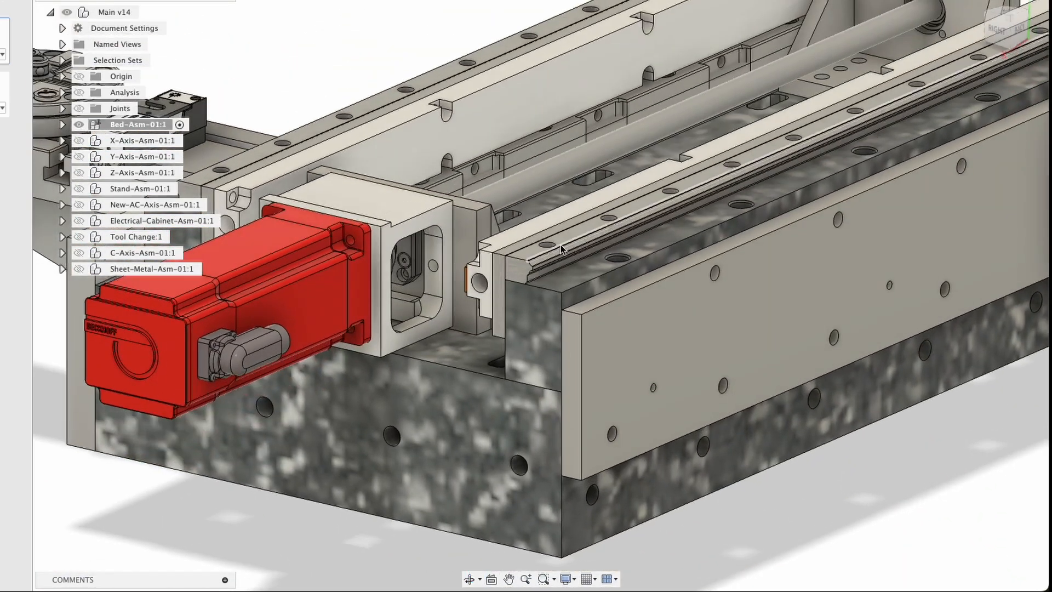
shift+middle_drag(378, 241, 576, 216)
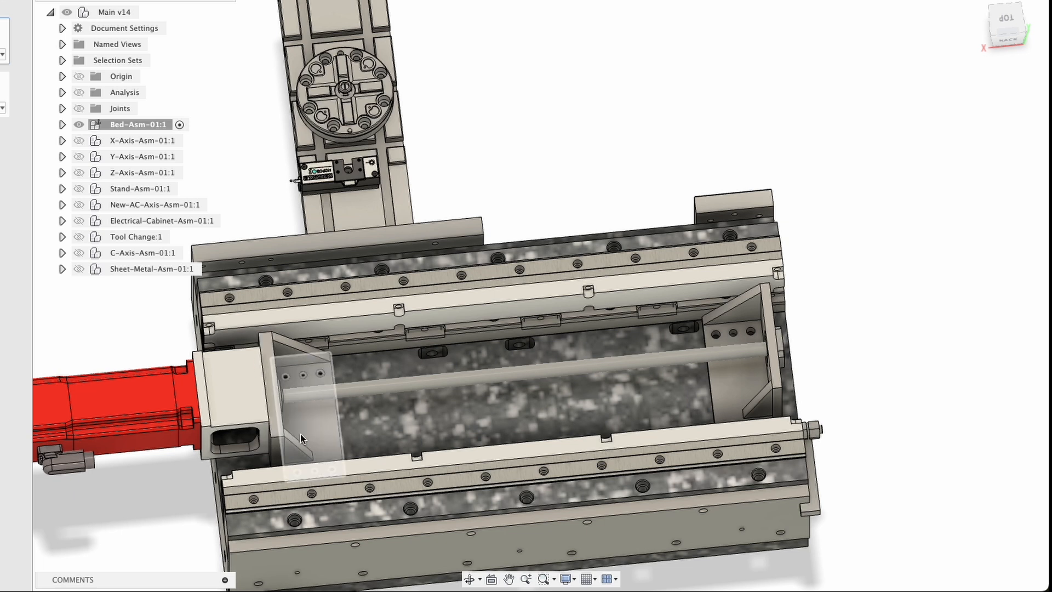
shift+middle_drag(300, 433, 350, 314)
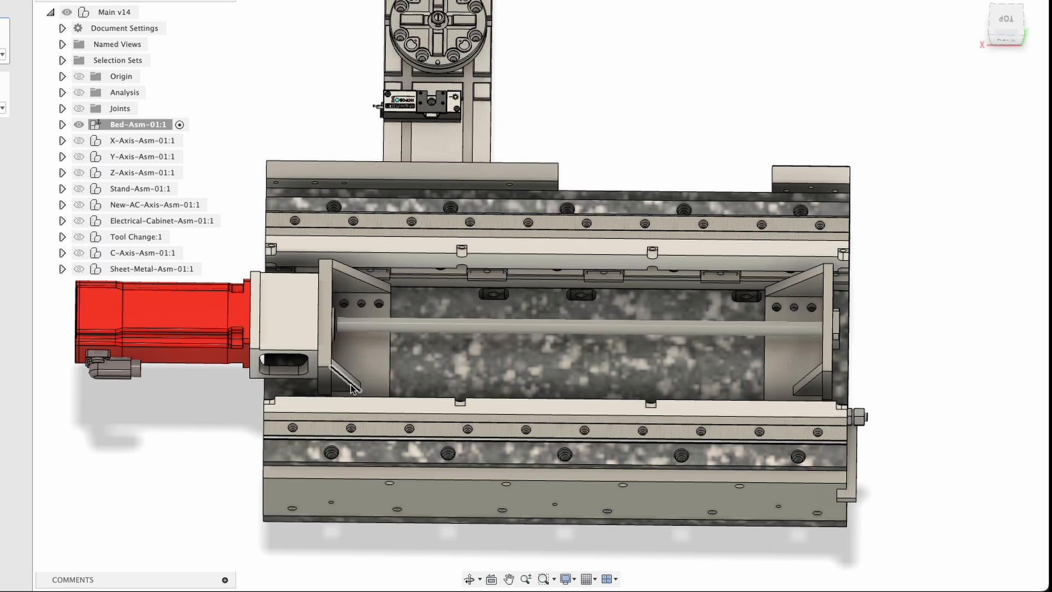
shift+middle_drag(339, 354, 364, 424)
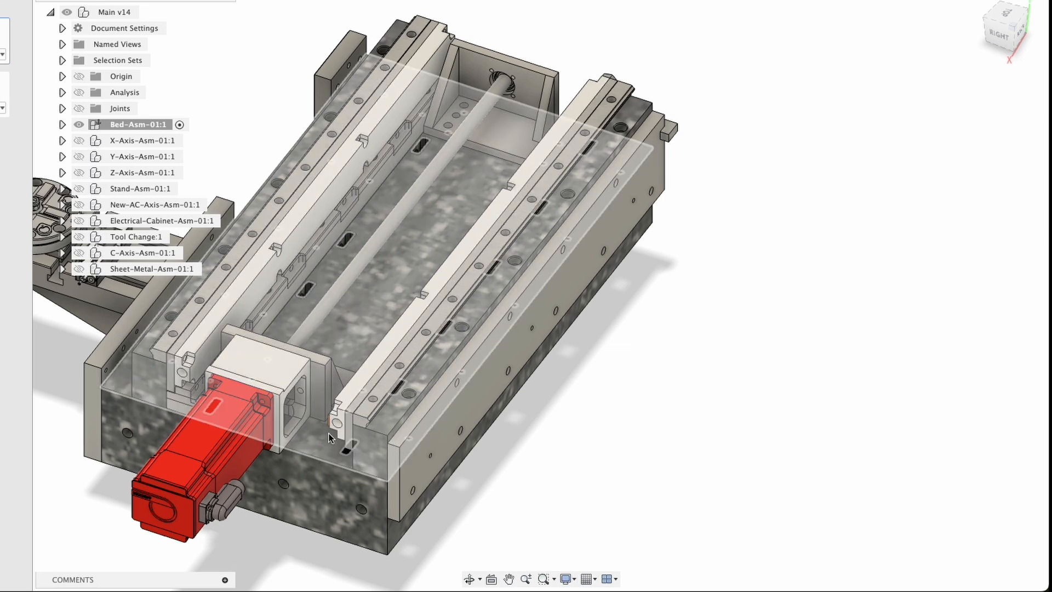
shift+middle_drag(317, 414, 382, 376)
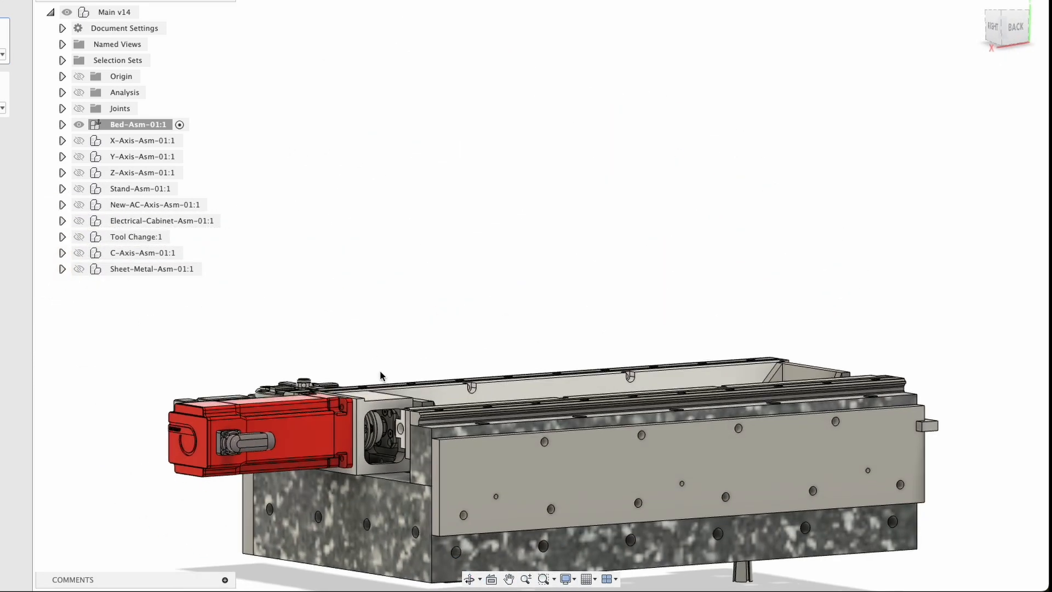
Examine the coupling up close through the side opening of the motor mounting block
scroll(380, 415, up, 4)
shift+middle_drag(375, 415, 381, 437)
scroll(380, 446, up, 4)
scroll(430, 436, down, 4)
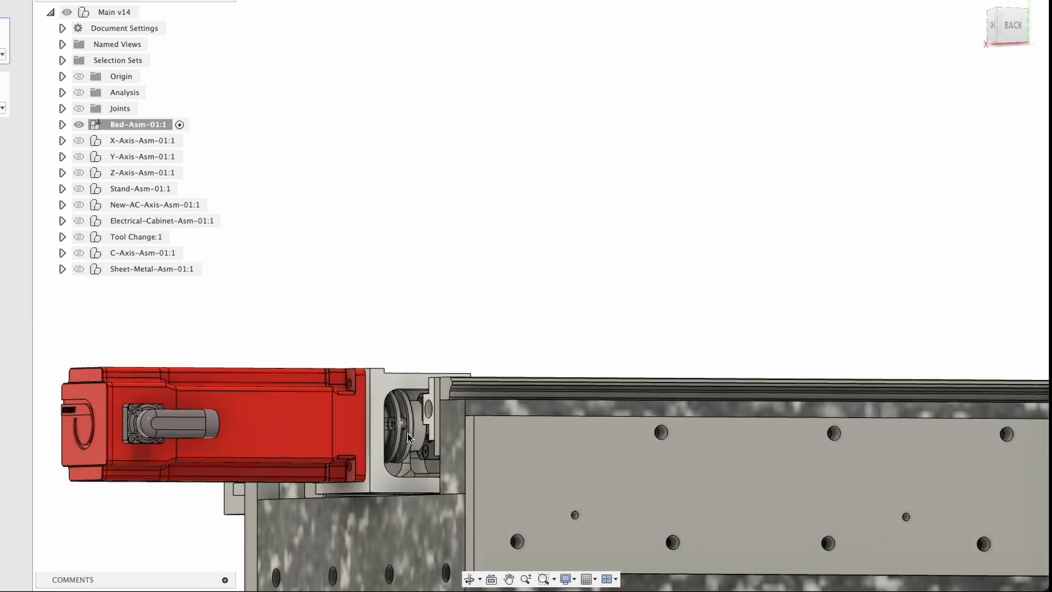
shift+middle_drag(418, 445, 425, 471)
shift+middle_drag(428, 412, 425, 466)
Examine the whole bed assembly from above at the motor end, with the side table in view
scroll(403, 387, down, 3)
scroll(403, 387, down, 5)
shift+middle_drag(403, 387, 362, 303)
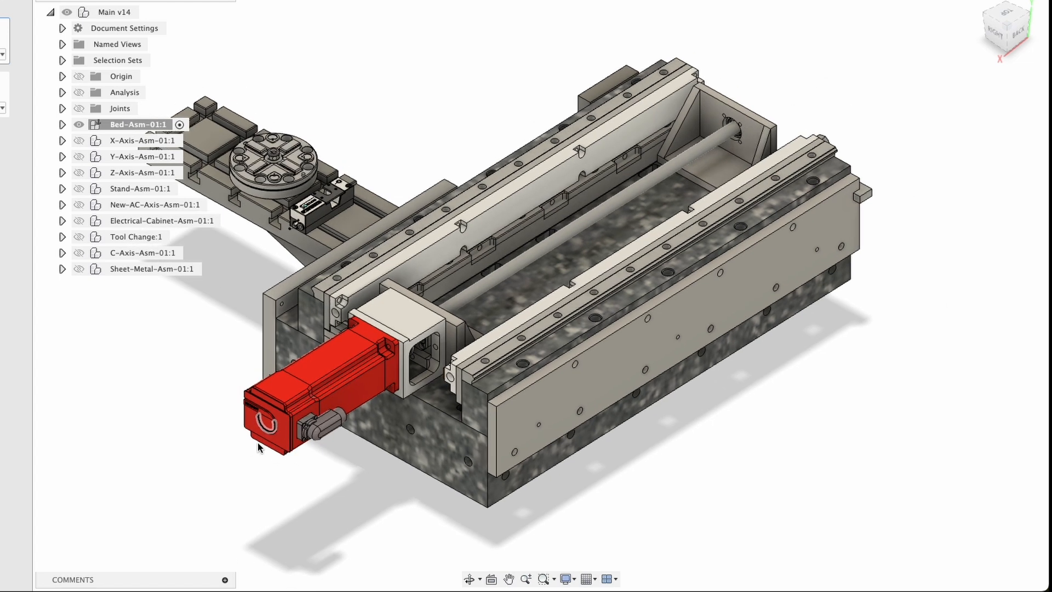
shift+middle_drag(250, 419, 329, 466)
scroll(305, 486, down, 3)
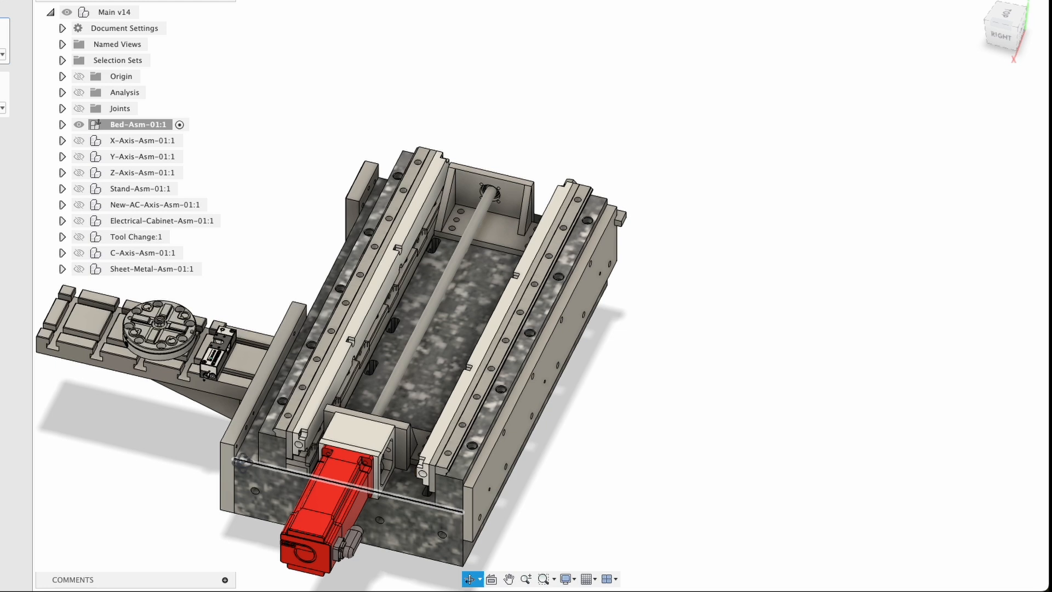
Examine the orange strip along the inner face of the far rail beam on the bed
shift+middle_drag(242, 461, 450, 337)
scroll(458, 334, up, 5)
middle_drag(439, 230, 661, 319)
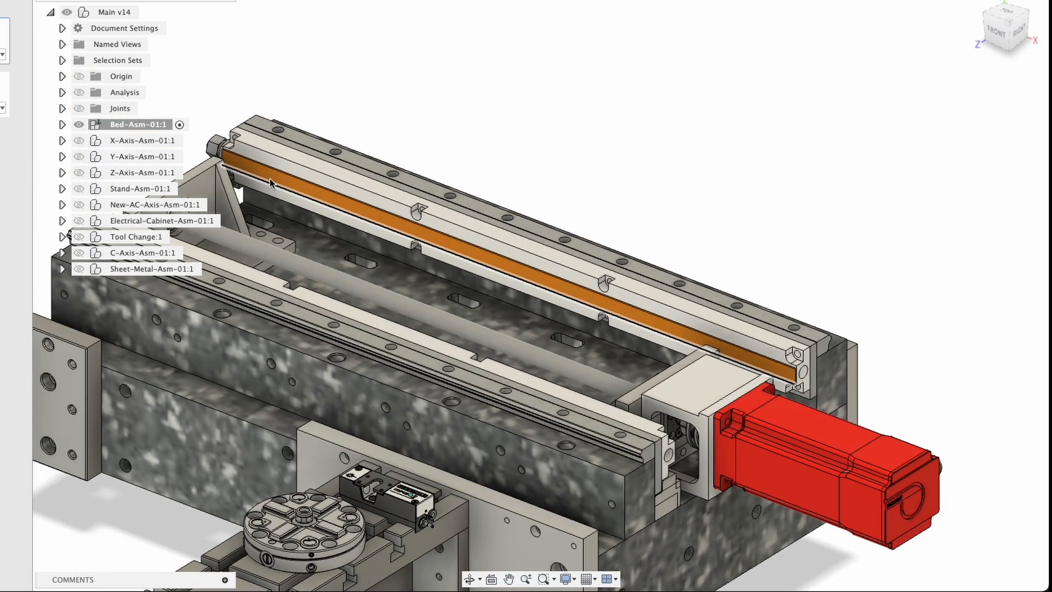
click(328, 191)
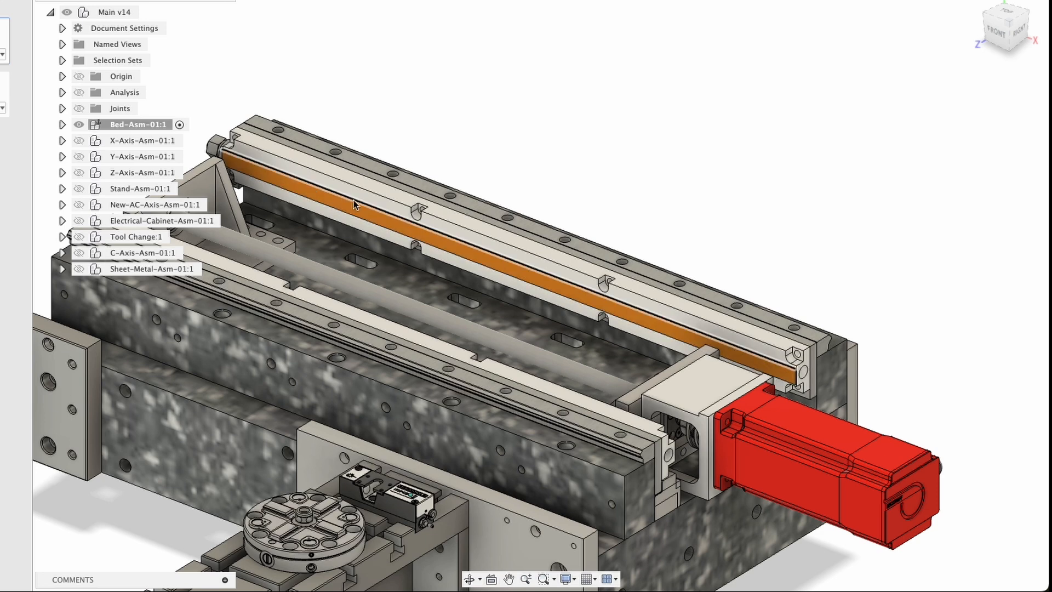
shift+middle_drag(363, 216, 461, 369)
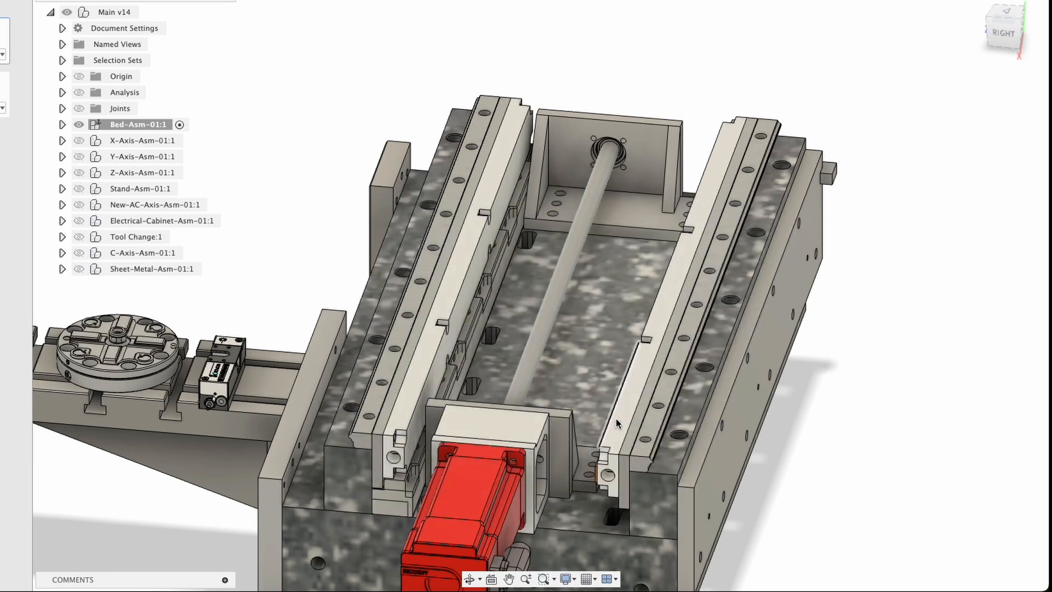
Examine the ends of both rail beams and the screw between them from the motor end
shift+middle_drag(428, 399, 390, 430)
scroll(401, 439, up, 3)
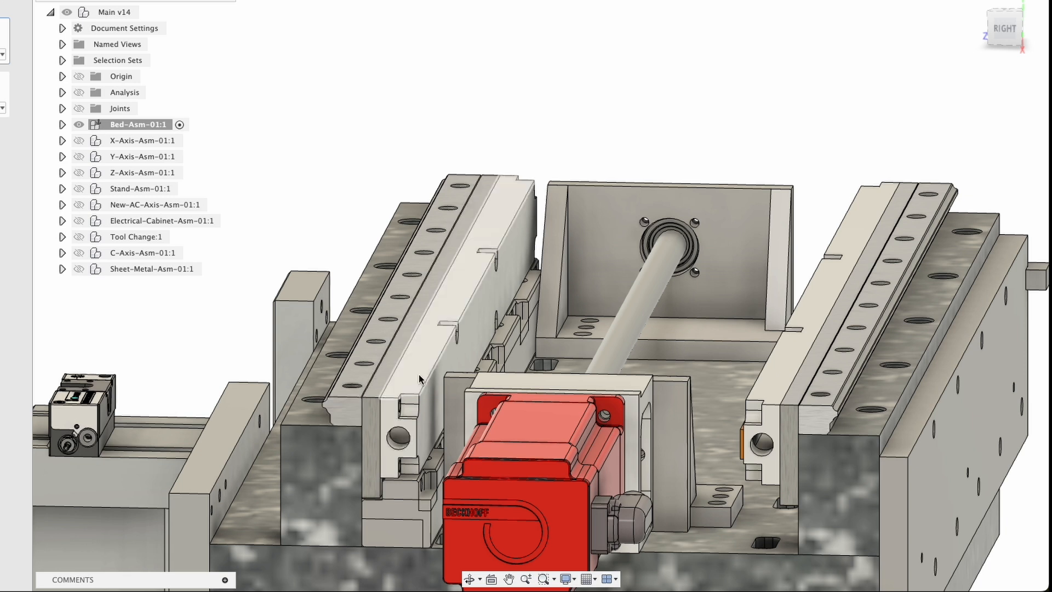
shift+middle_drag(374, 310, 405, 350)
shift+middle_drag(406, 415, 407, 415)
shift+middle_drag(516, 271, 287, 456)
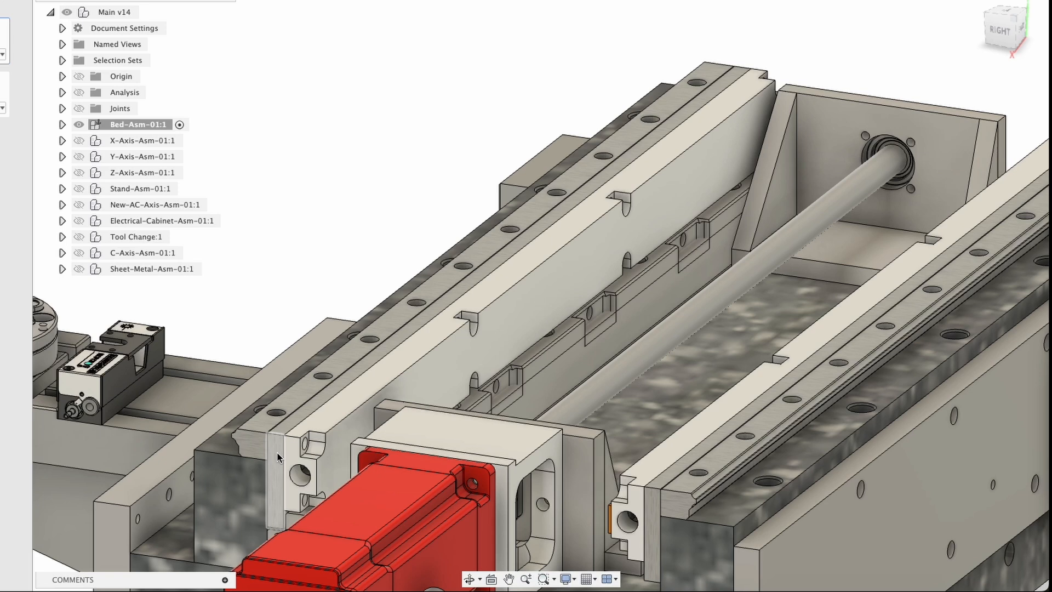
Examine the bed's T-slotted side table up close, including its round chuck and the black measuring block
shift+middle_drag(367, 241, 583, 284)
scroll(582, 284, down, 5)
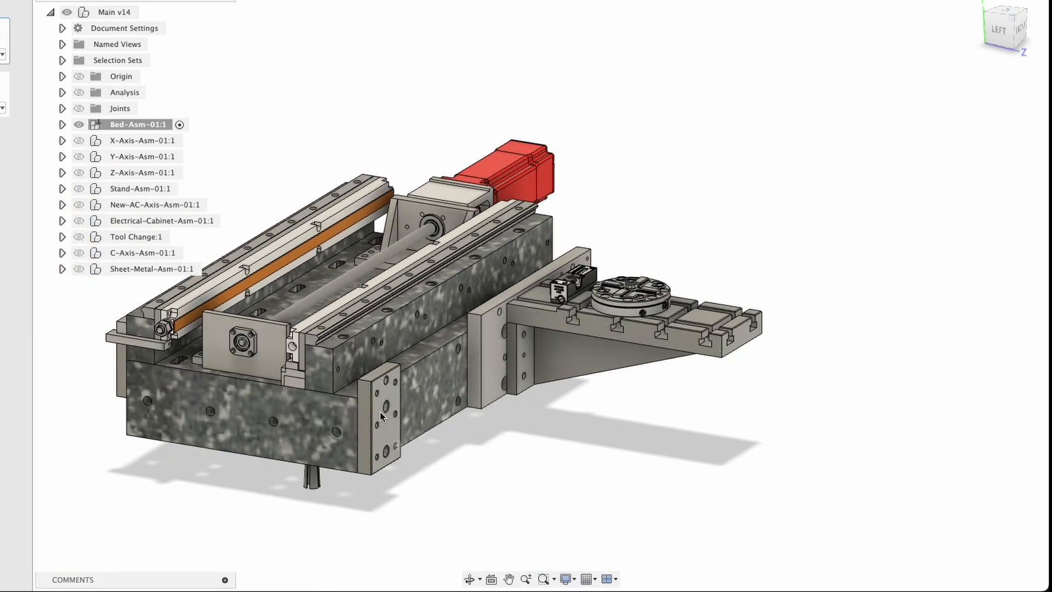
shift+middle_drag(379, 412, 378, 366)
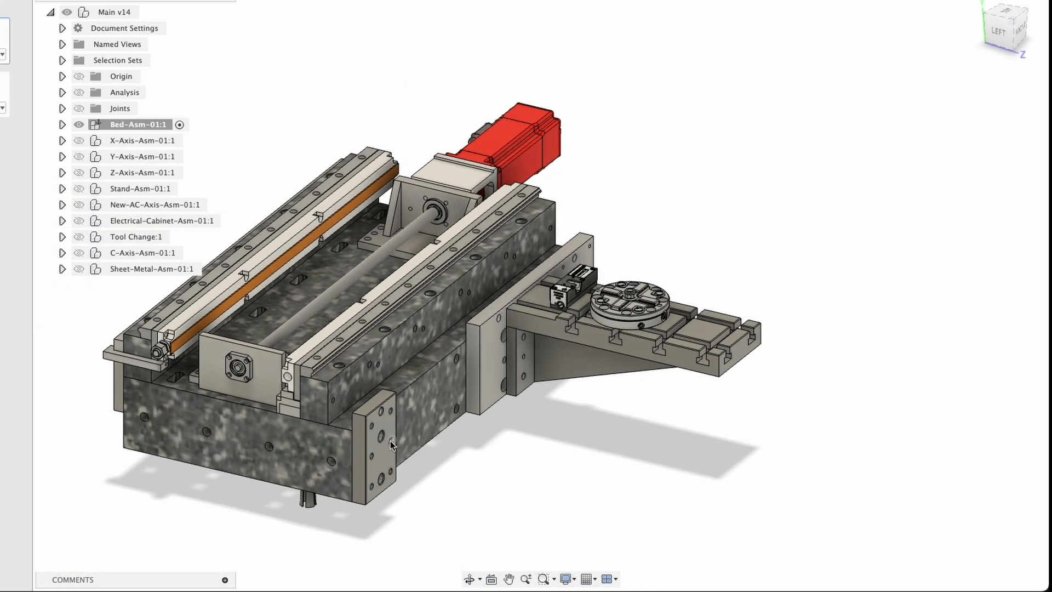
middle_drag(558, 367, 376, 358)
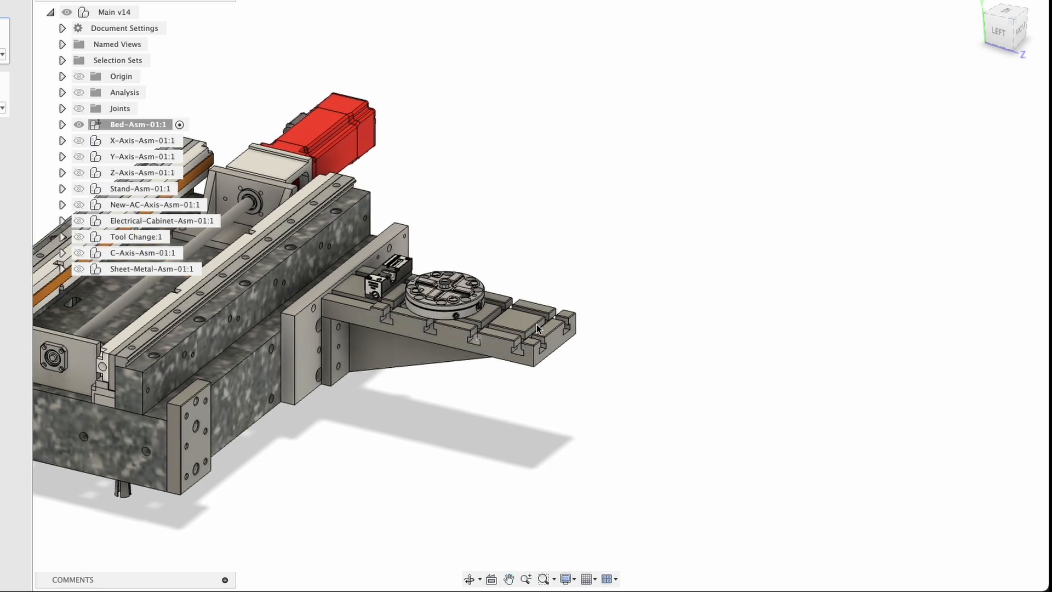
scroll(538, 323, up, 5)
shift+middle_drag(437, 336, 499, 374)
scroll(491, 387, up, 4)
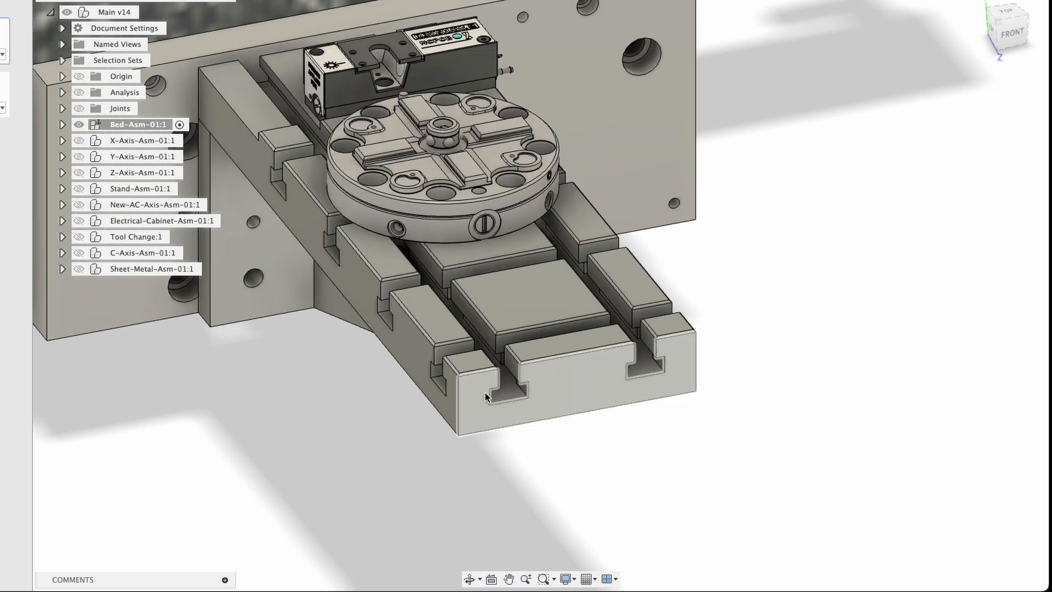
middle_drag(498, 189, 534, 285)
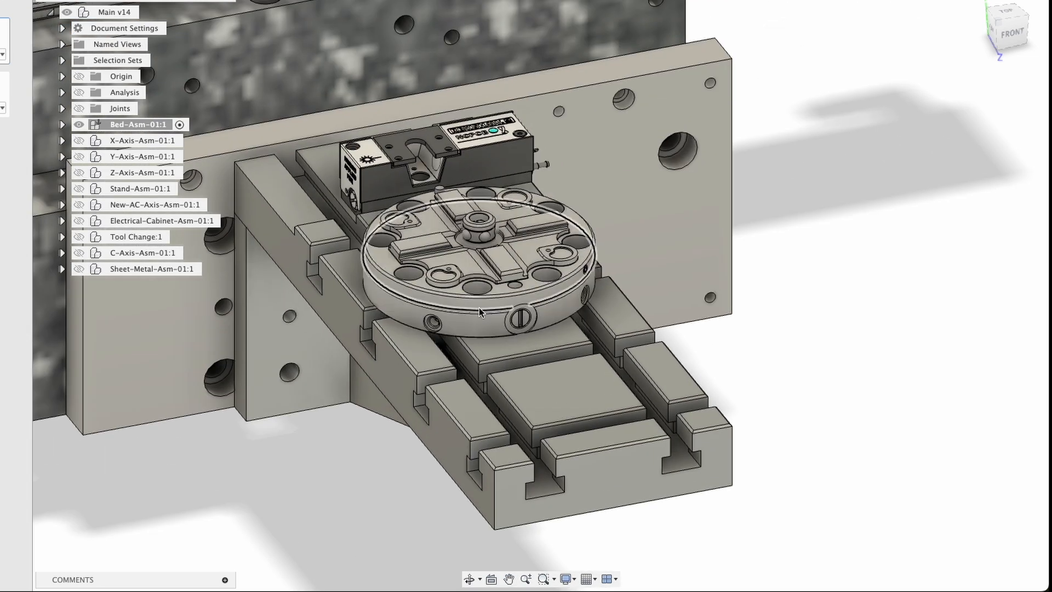
shift+middle_drag(479, 307, 466, 253)
scroll(439, 277, up, 3)
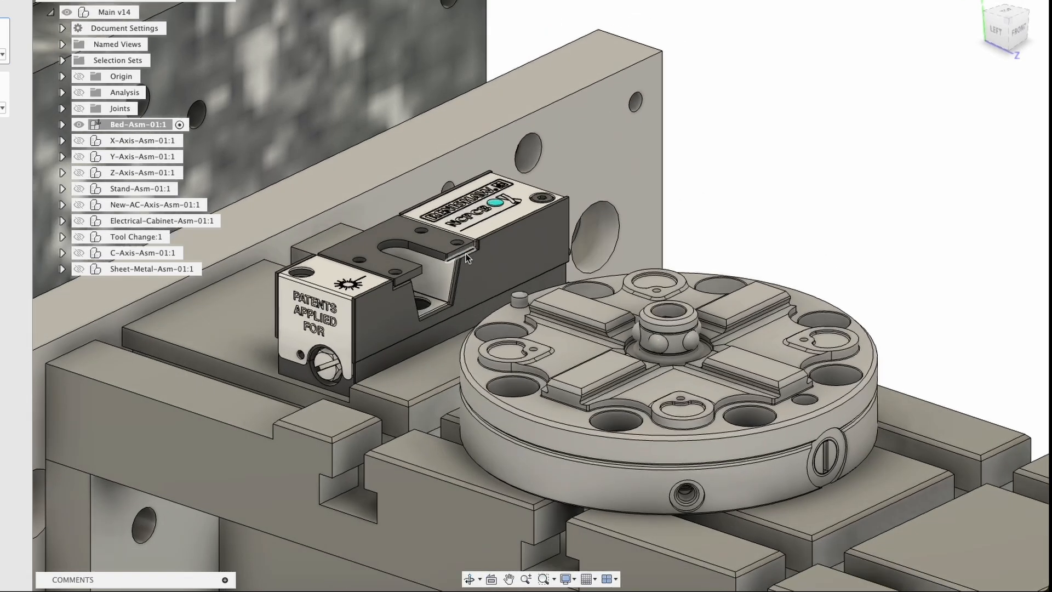
Examine the whole bed assembly with its side table from the end opposite the motor and from above
scroll(432, 293, down, 5)
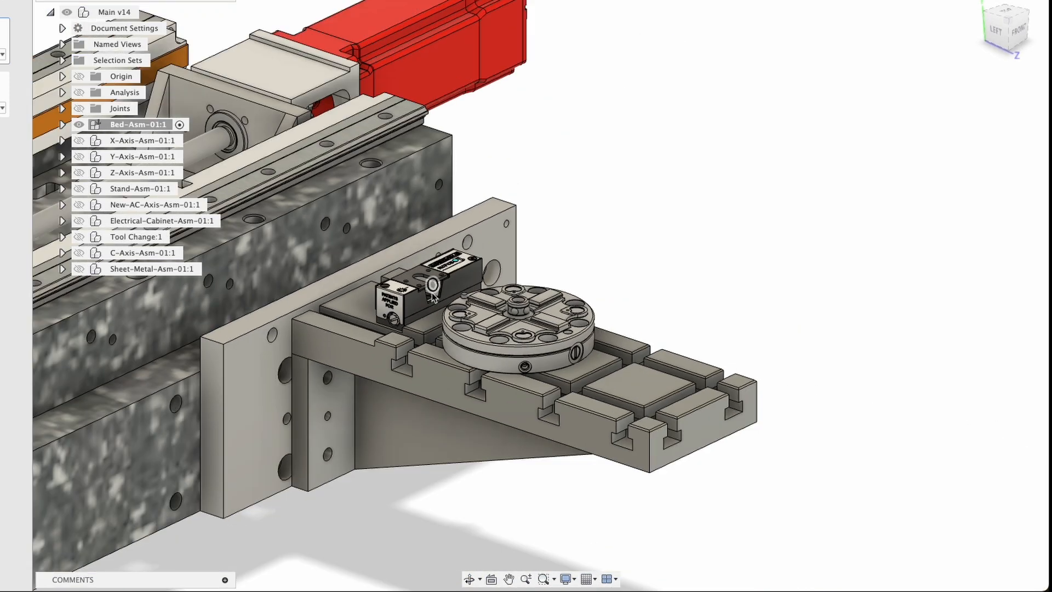
scroll(427, 298, down, 5)
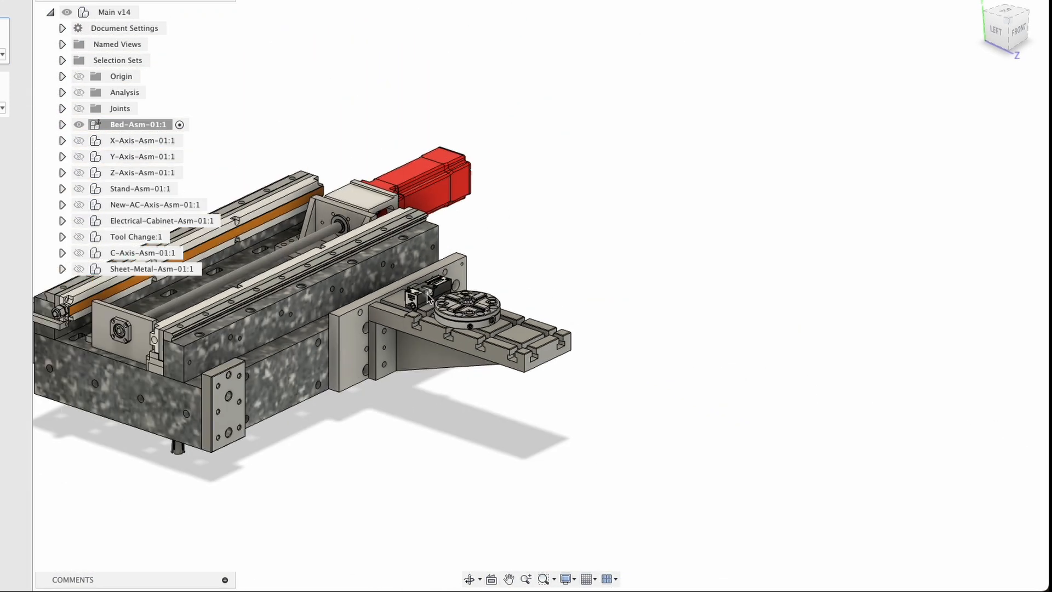
middle_drag(345, 337, 460, 339)
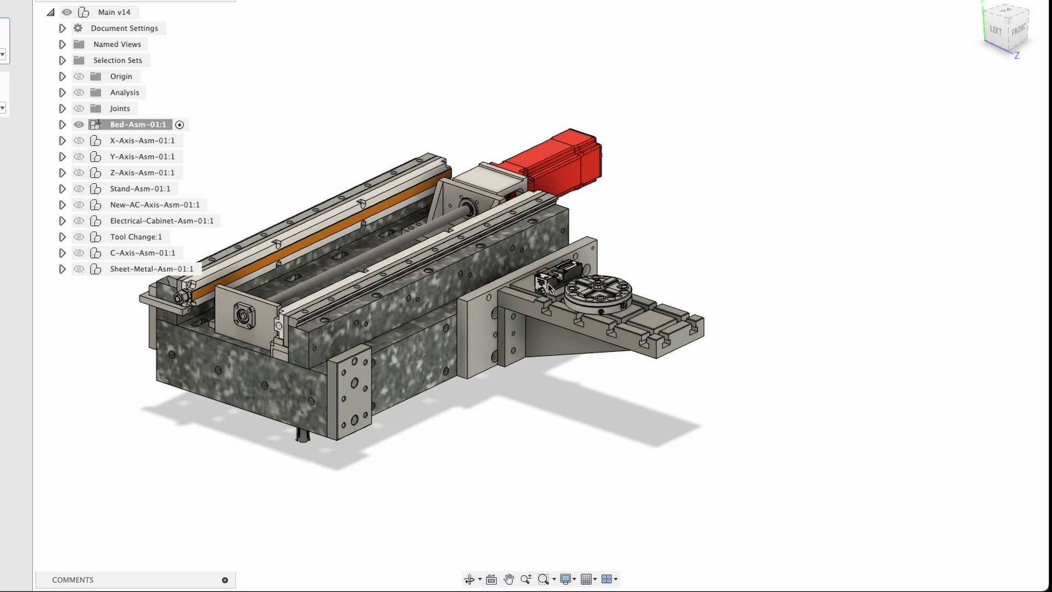
shift+middle_drag(391, 384, 381, 445)
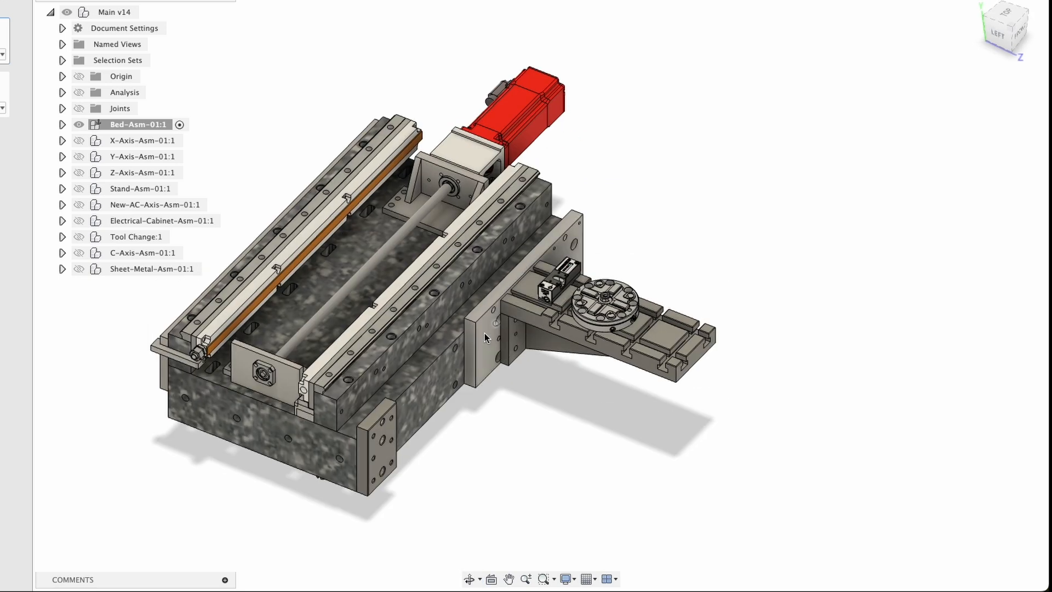
shift+middle_drag(328, 354, 257, 357)
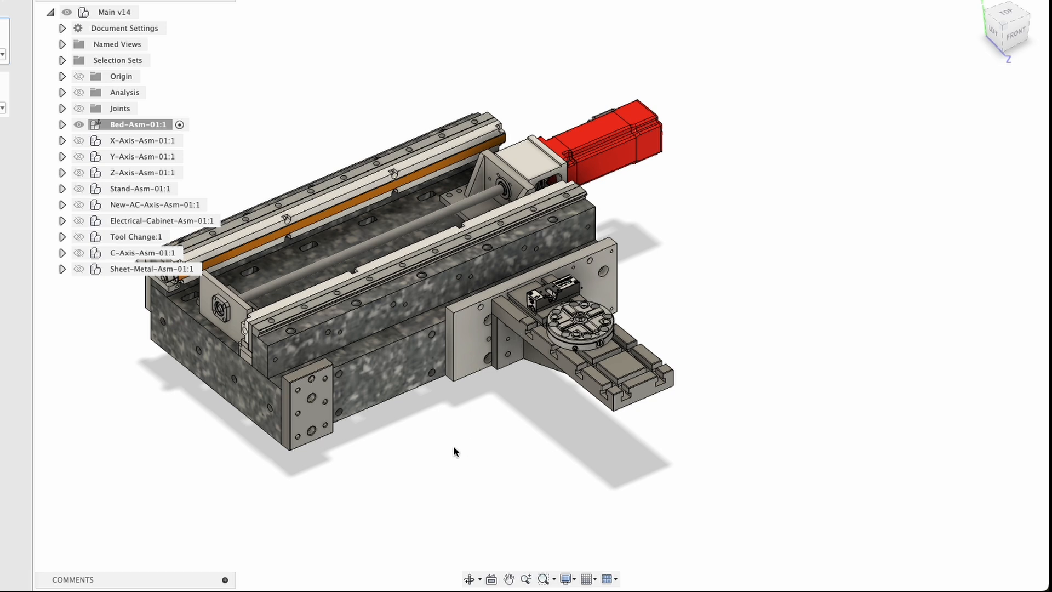
Hide Bed-Asm-01, show X-Axis-Asm-01 and make the X-axis assembly the active component
click(78, 125)
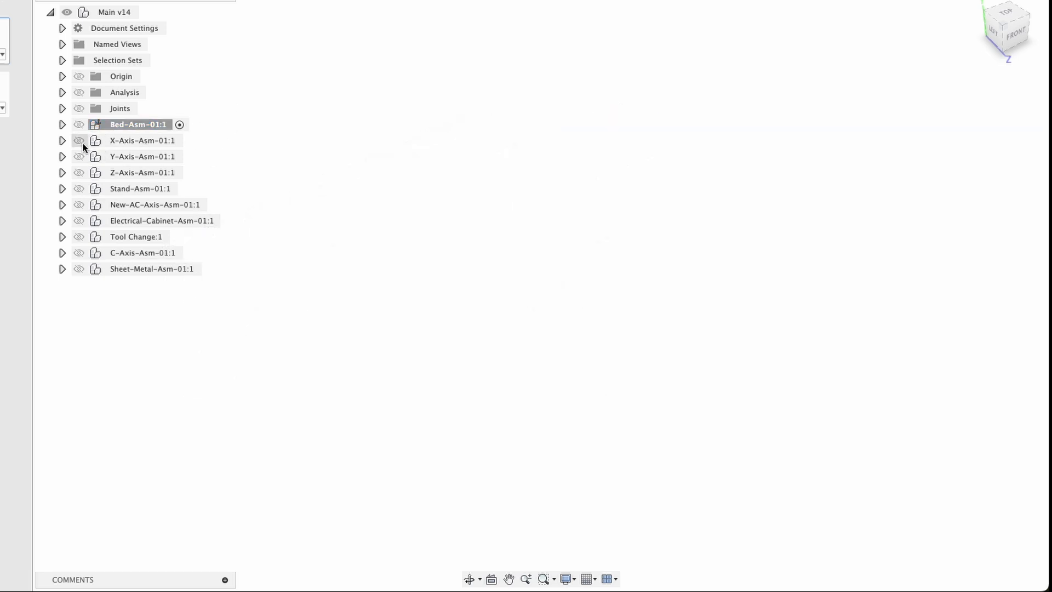
click(81, 141)
middle_drag(241, 398, 300, 389)
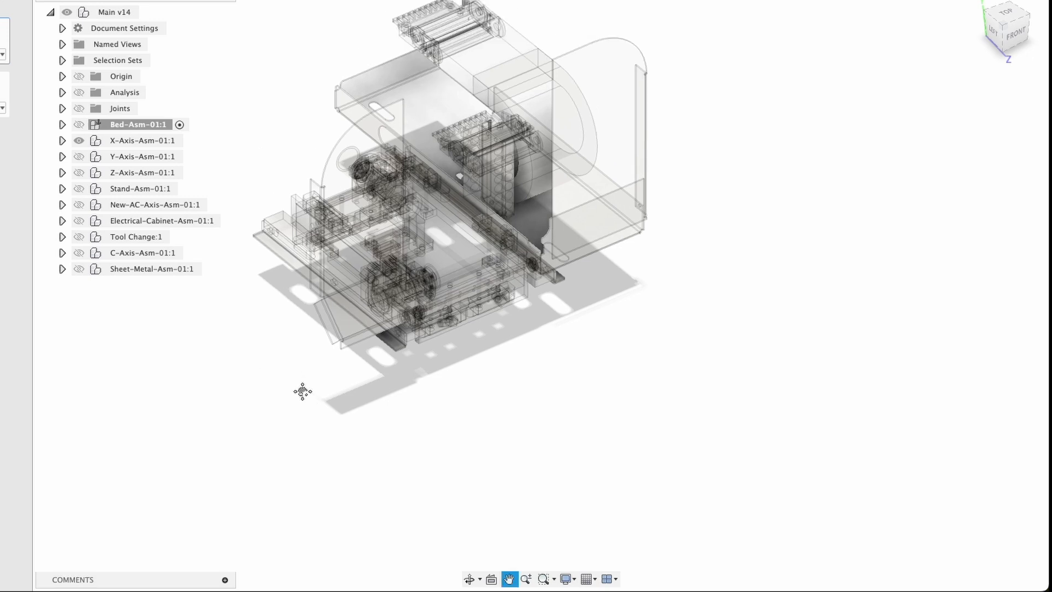
click(150, 140)
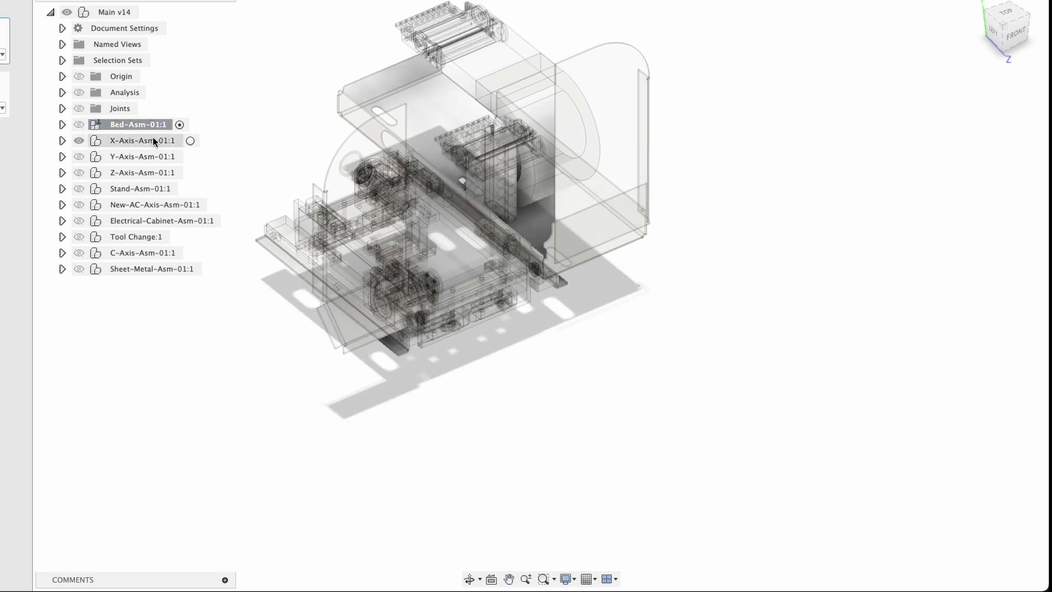
click(192, 142)
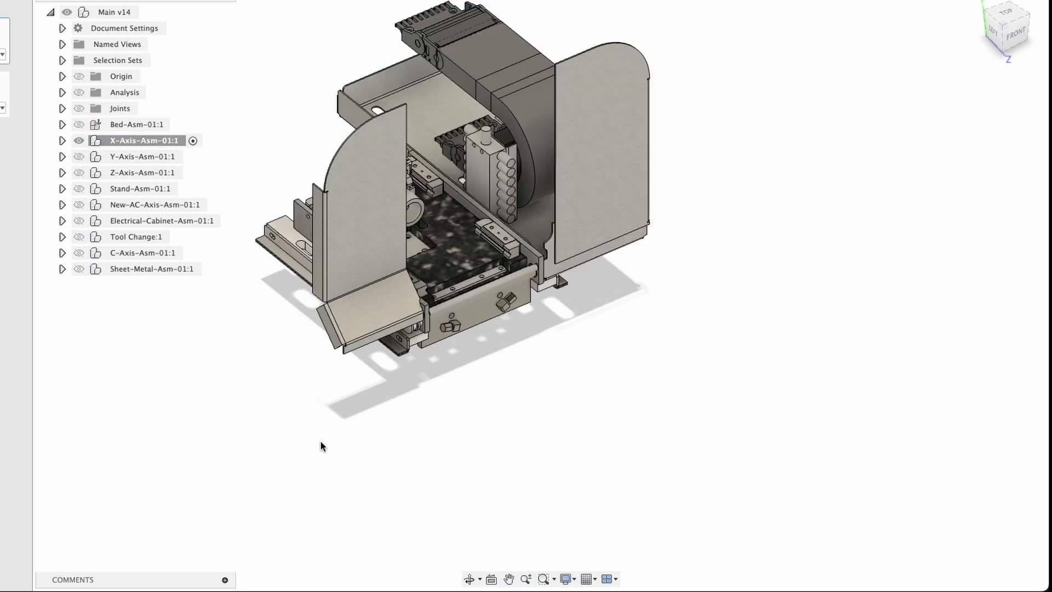
Examine the X-axis assembly from the back, including the slotted side bar and corner of its base
shift+middle_drag(322, 444, 489, 358)
middle_drag(320, 422, 571, 391)
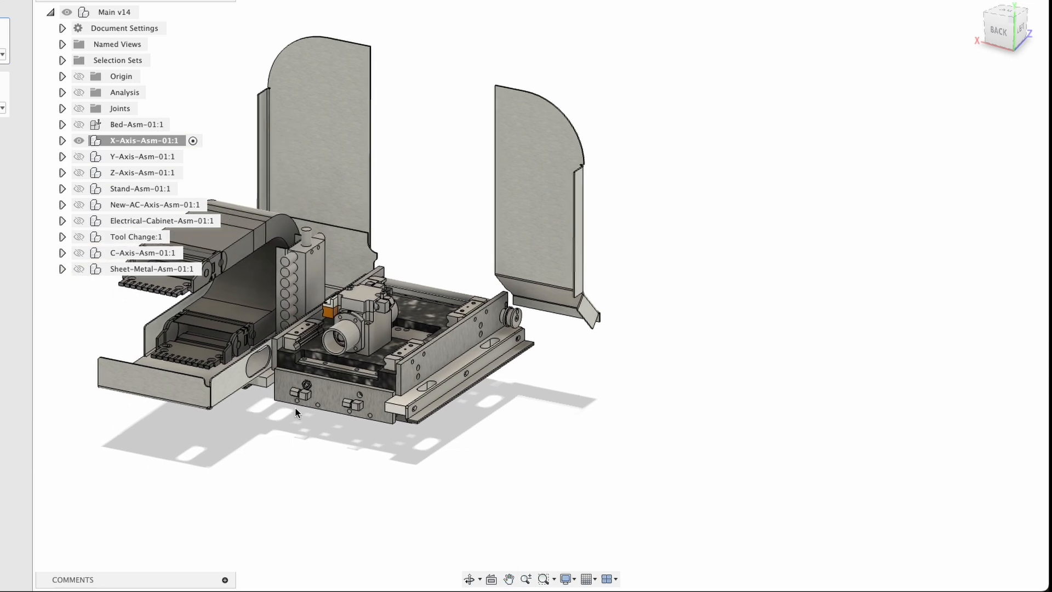
scroll(403, 400, up, 10)
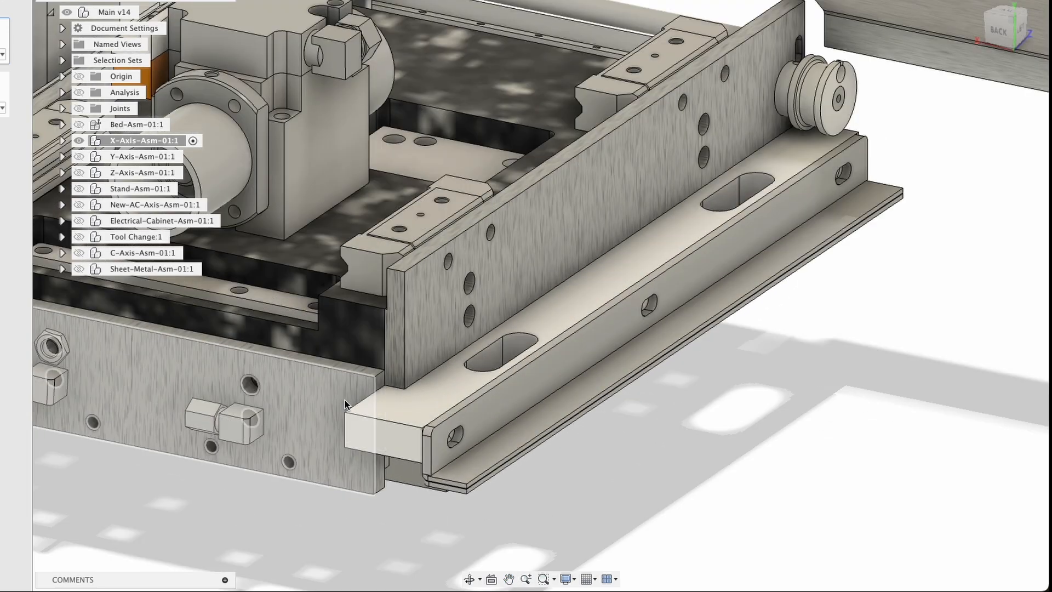
scroll(540, 416, down, 6)
Examine the underside of the X-axis base around the central drive block, the orange sensor and the rail carriages
shift+middle_drag(541, 417, 573, 208)
scroll(400, 193, up, 6)
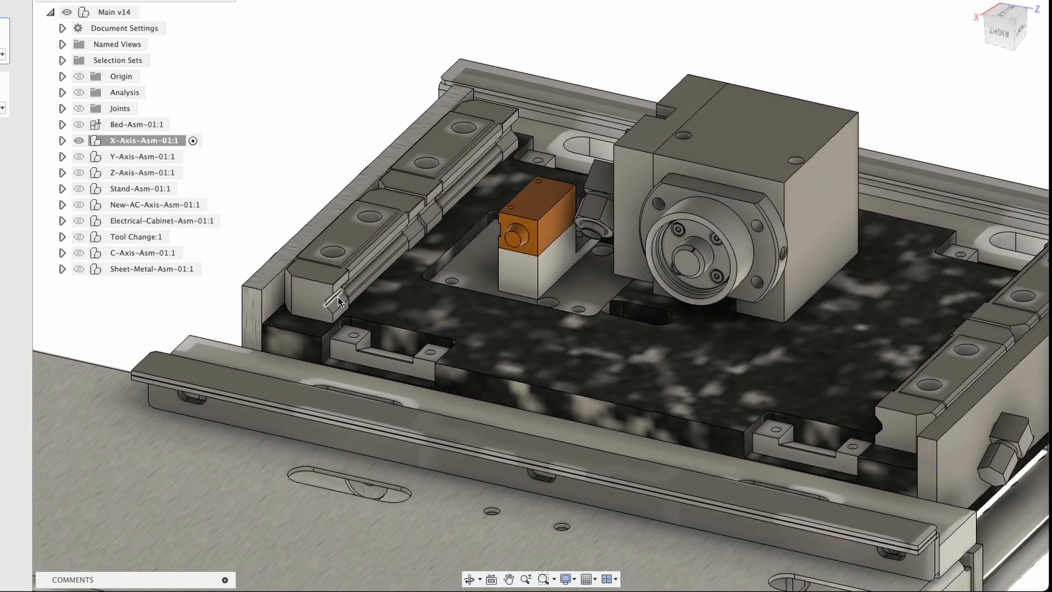
shift+middle_drag(363, 244, 634, 187)
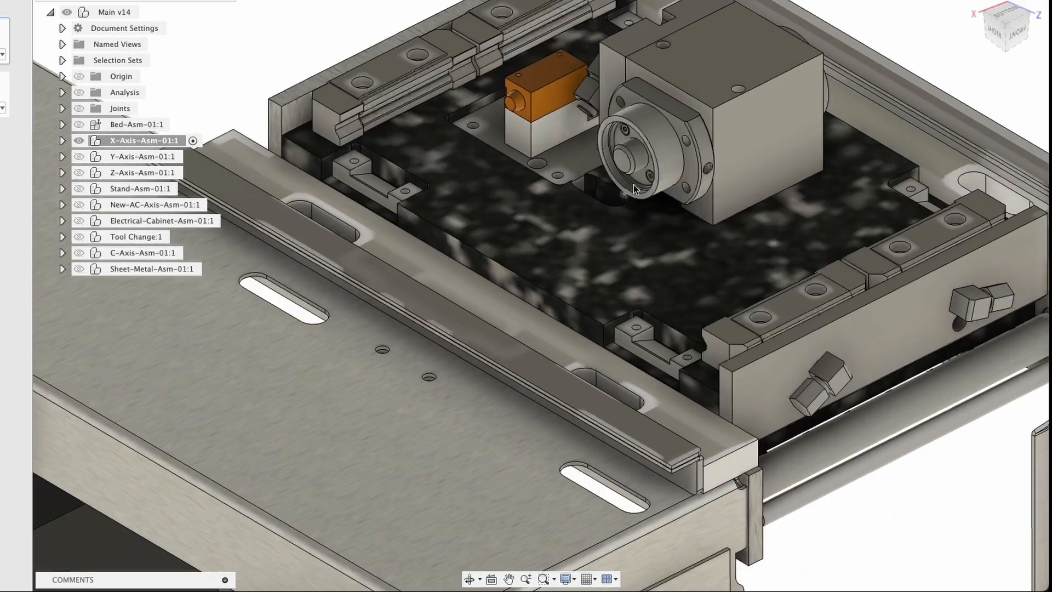
middle_drag(706, 174, 512, 312)
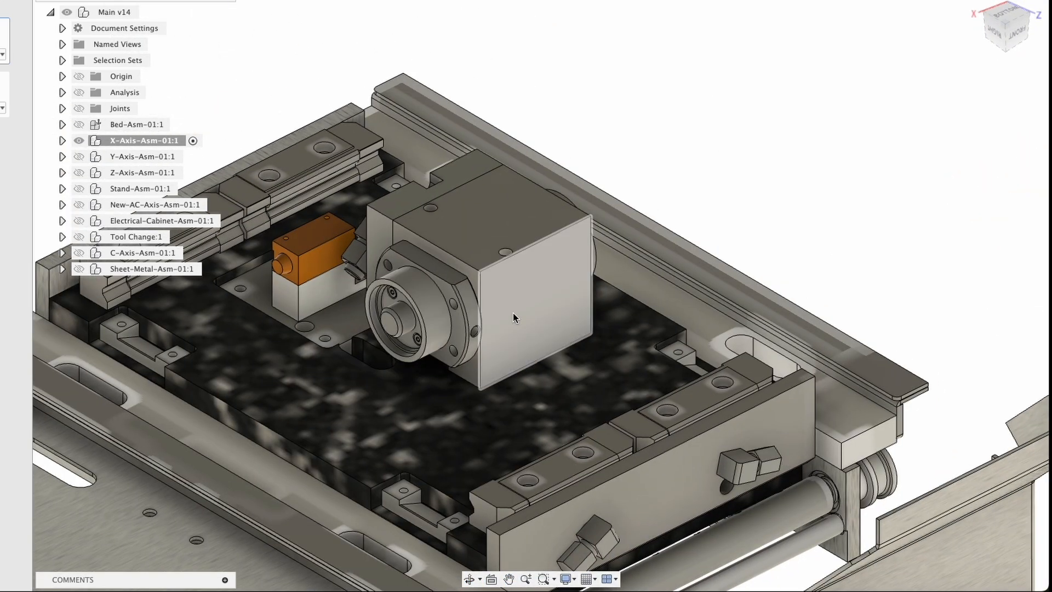
shift+middle_drag(404, 329, 349, 370)
middle_drag(283, 373, 436, 346)
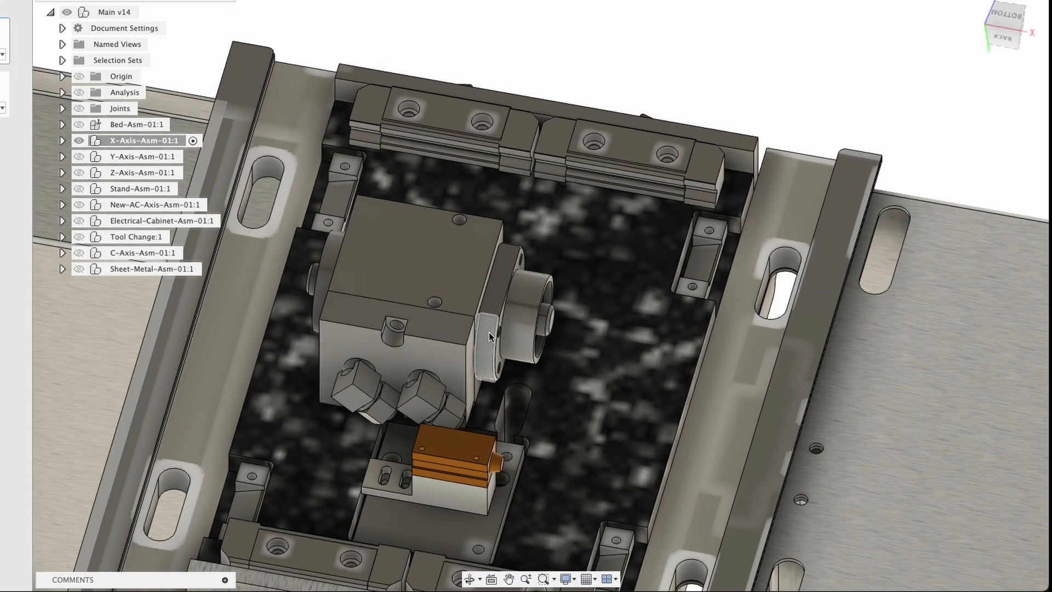
middle_drag(335, 397, 587, 325)
Examine the central drive block, its flanged tube and the orange sensor from above and from the cable-chain side
scroll(433, 268, down, 5)
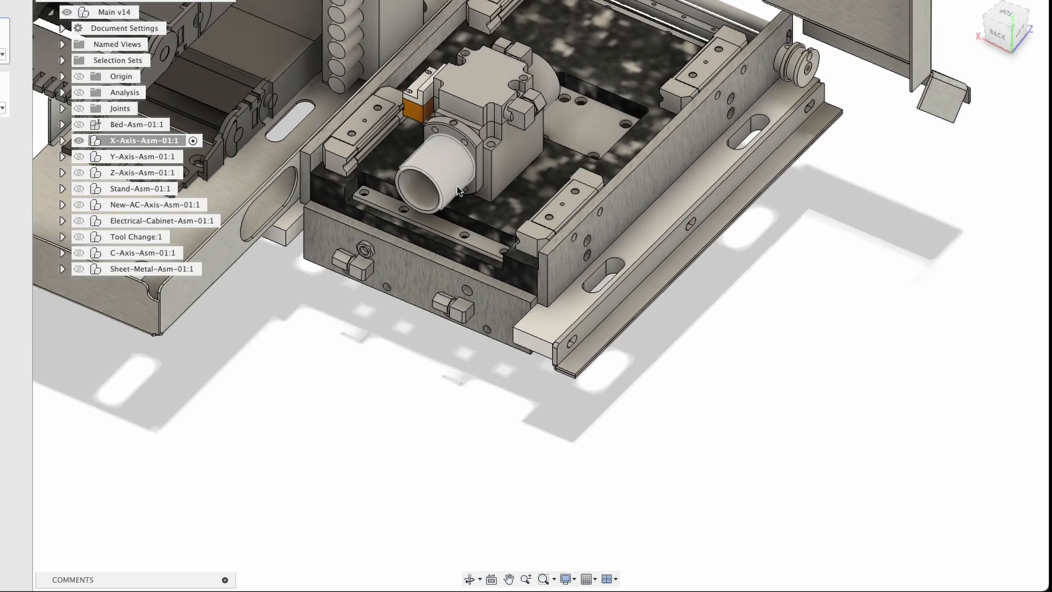
middle_drag(457, 186, 356, 296)
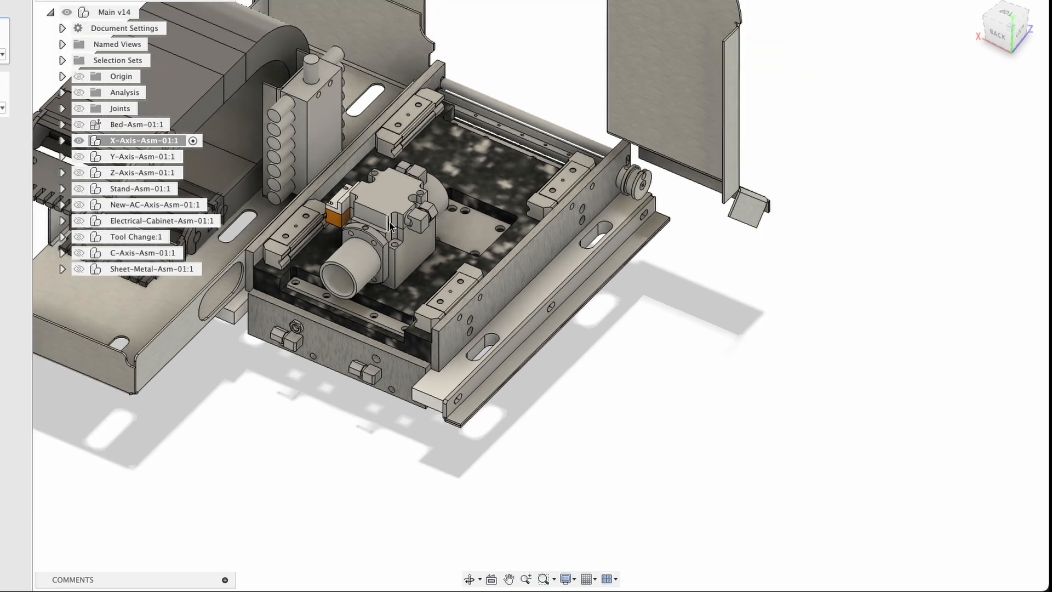
scroll(390, 228, up, 3)
shift+middle_drag(366, 216, 406, 225)
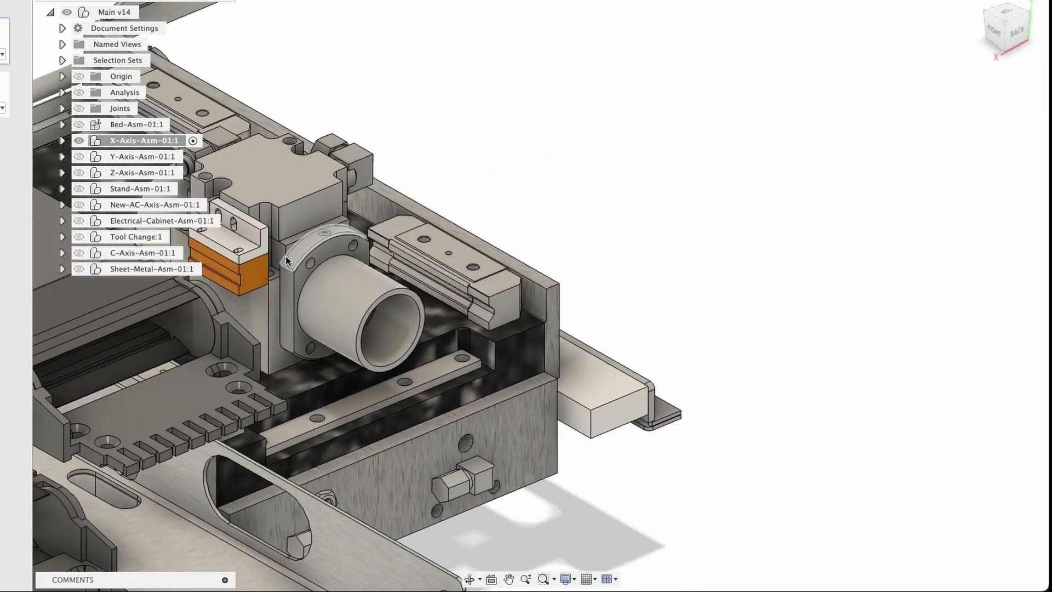
scroll(533, 280, down, 4)
shift+middle_drag(454, 284, 440, 286)
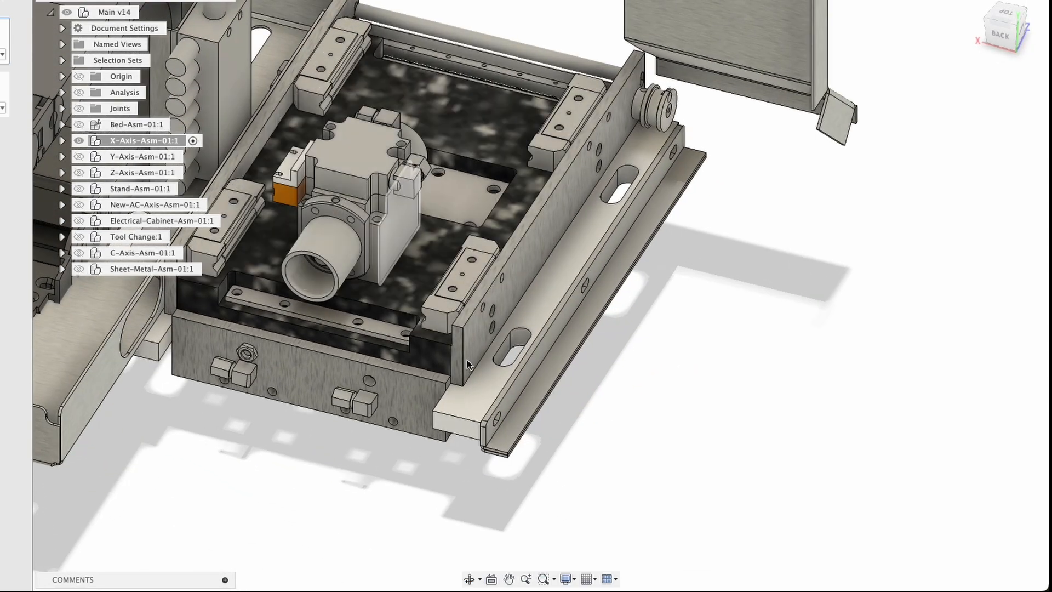
Examine the whole X-axis assembly with its cable chains, tray and upright covers from the back and side
scroll(487, 399, up, 5)
scroll(489, 400, down, 7)
scroll(515, 317, down, 5)
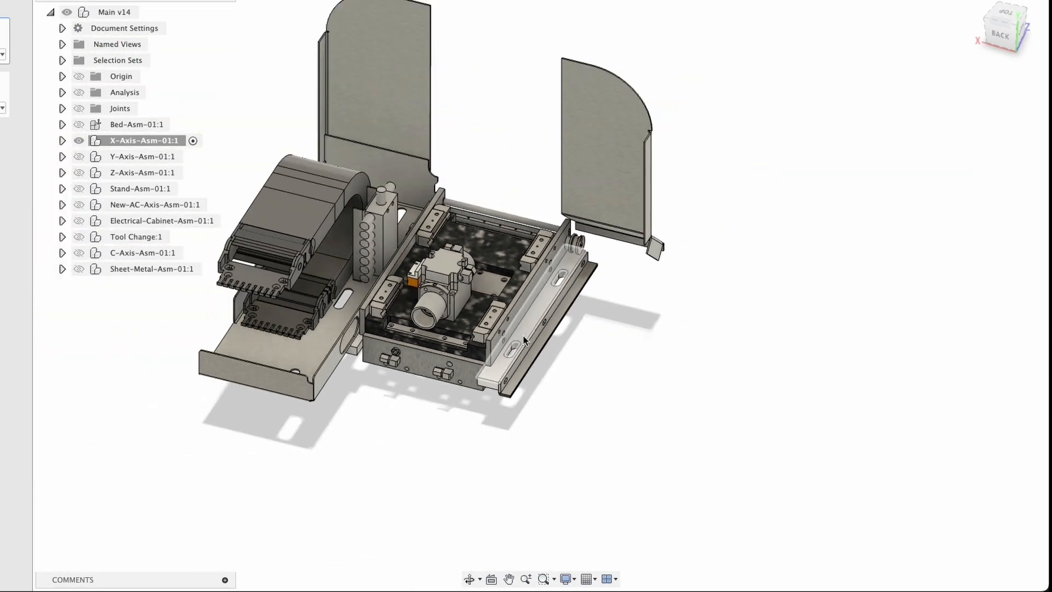
shift+middle_drag(514, 317, 315, 222)
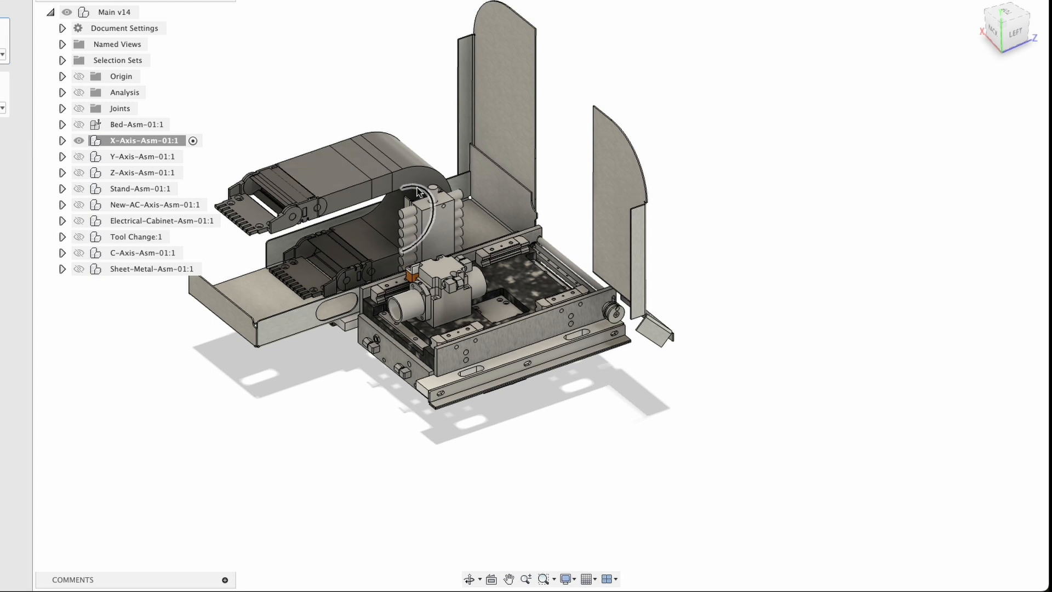
shift+middle_drag(355, 358, 488, 366)
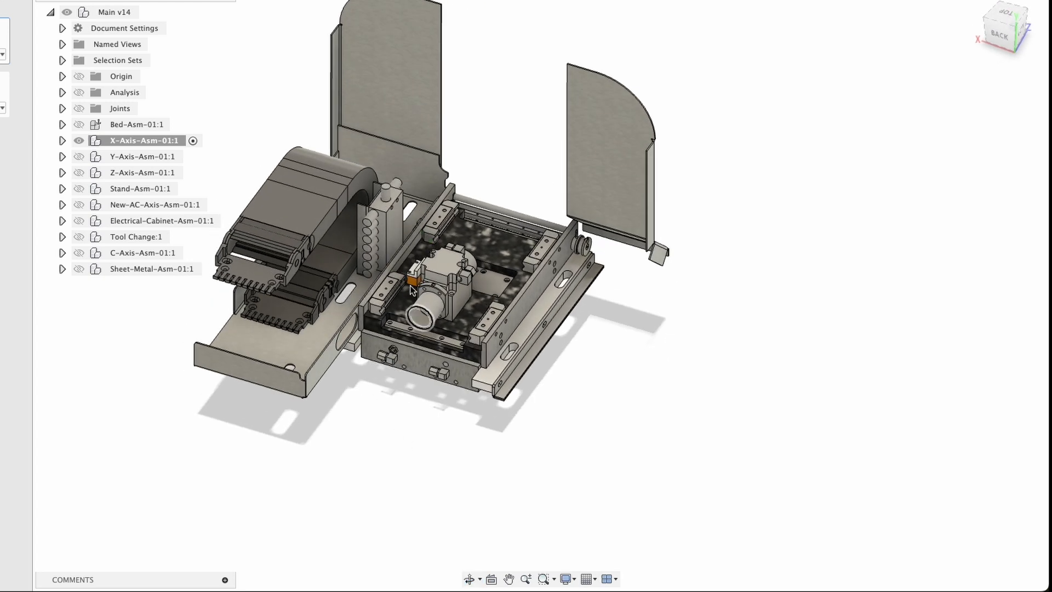
Examine the upright manifold block with its row of round fittings beside the cable chains
scroll(389, 294, up, 4)
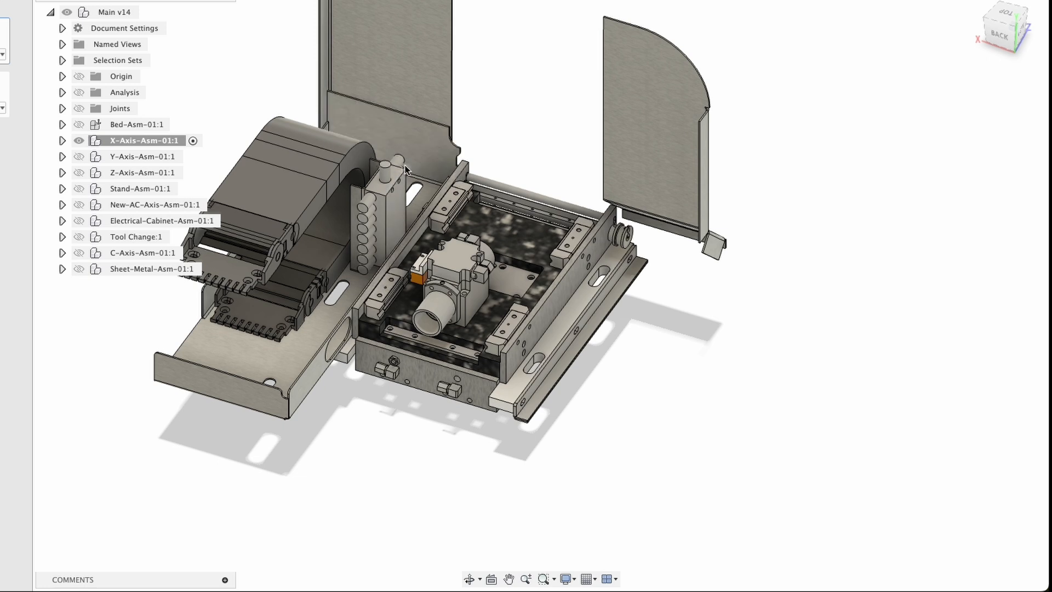
scroll(400, 176, down, 5)
scroll(400, 175, up, 7)
mouse_move(394, 229)
shift+middle_down()
mouse_move(325, 201)
mouse_move(369, 213)
shift+middle_up()
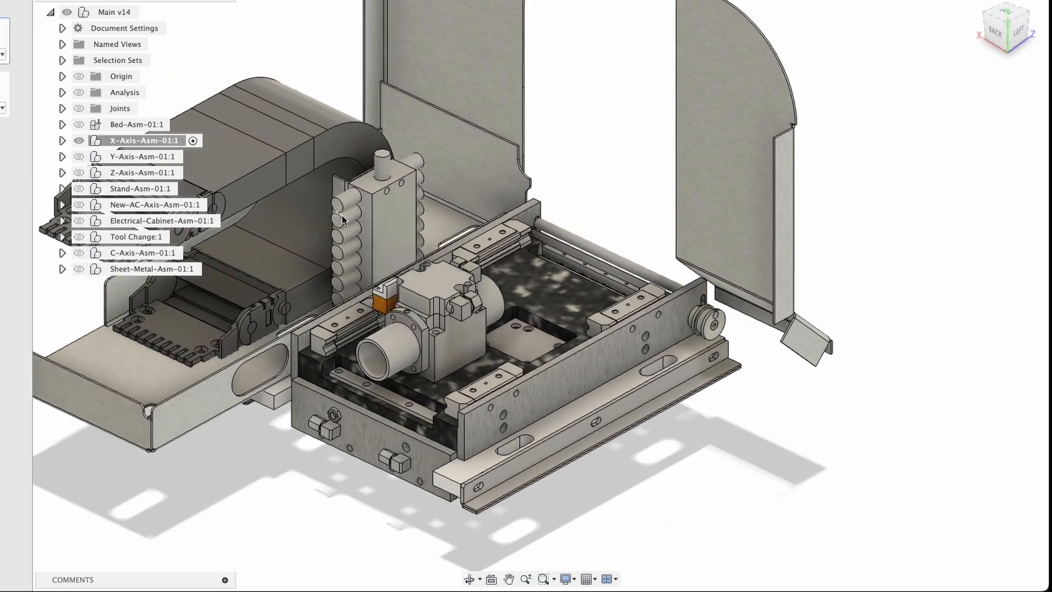
Hide the X-Axis-Asm-01 subassembly and show Y-Axis-Asm-01 on its own
scroll(400, 265, down, 6)
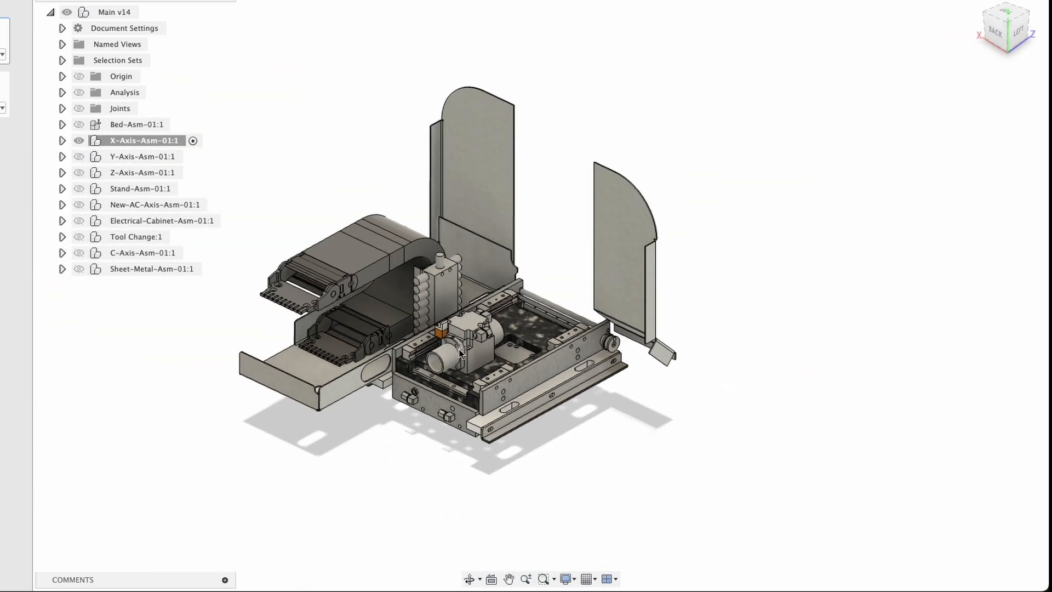
shift+middle_drag(400, 266, 422, 350)
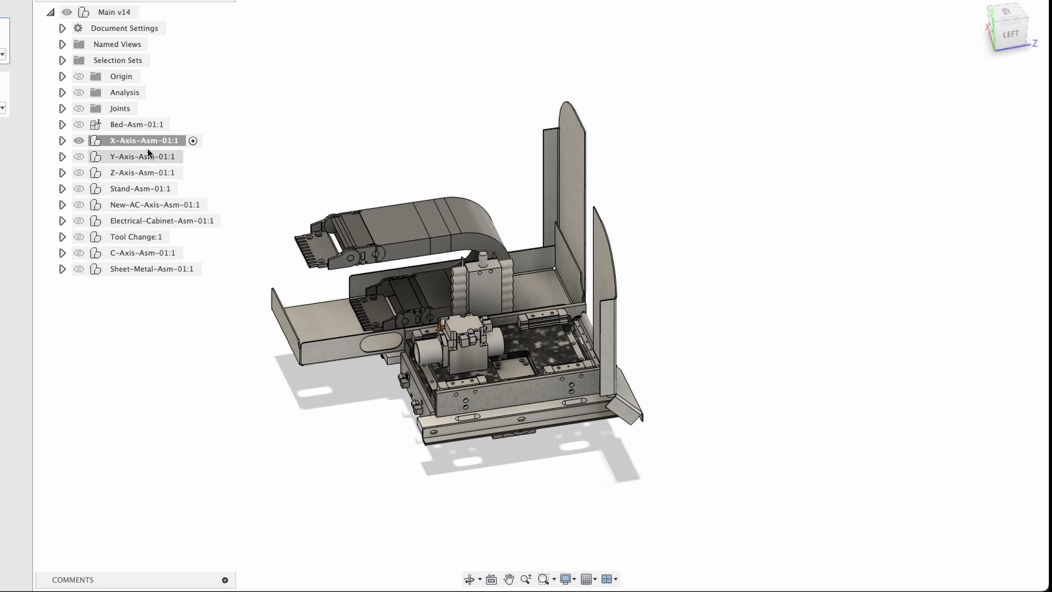
click(178, 142)
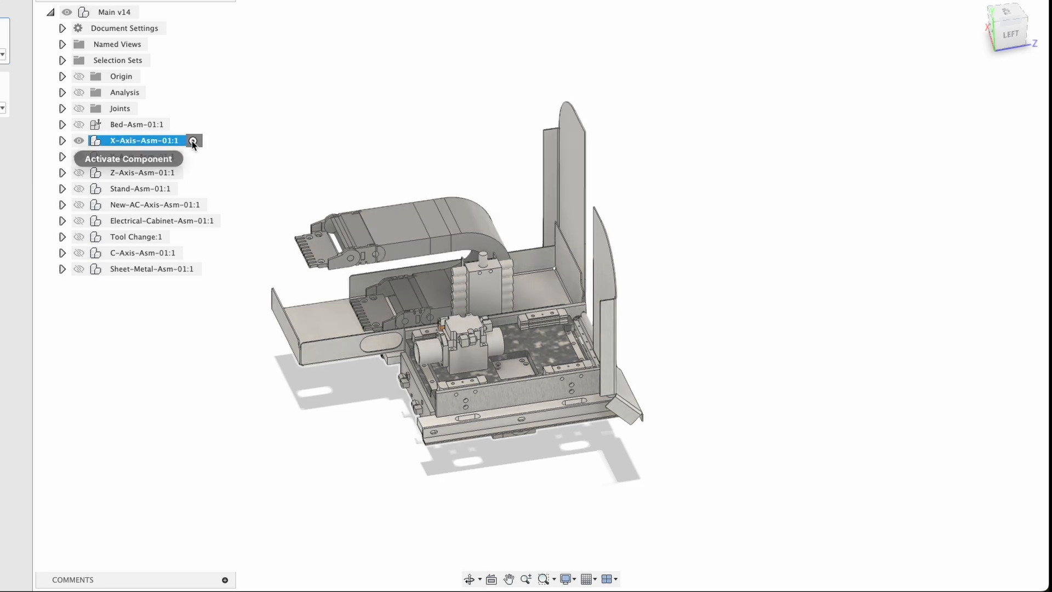
shift+click(178, 157)
click(106, 158)
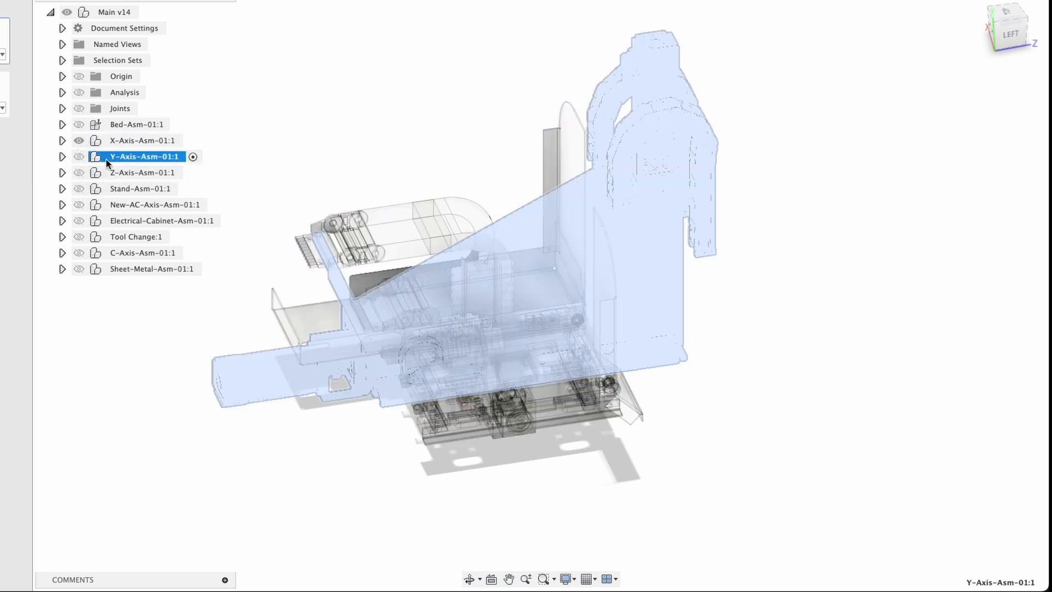
click(79, 156)
click(79, 141)
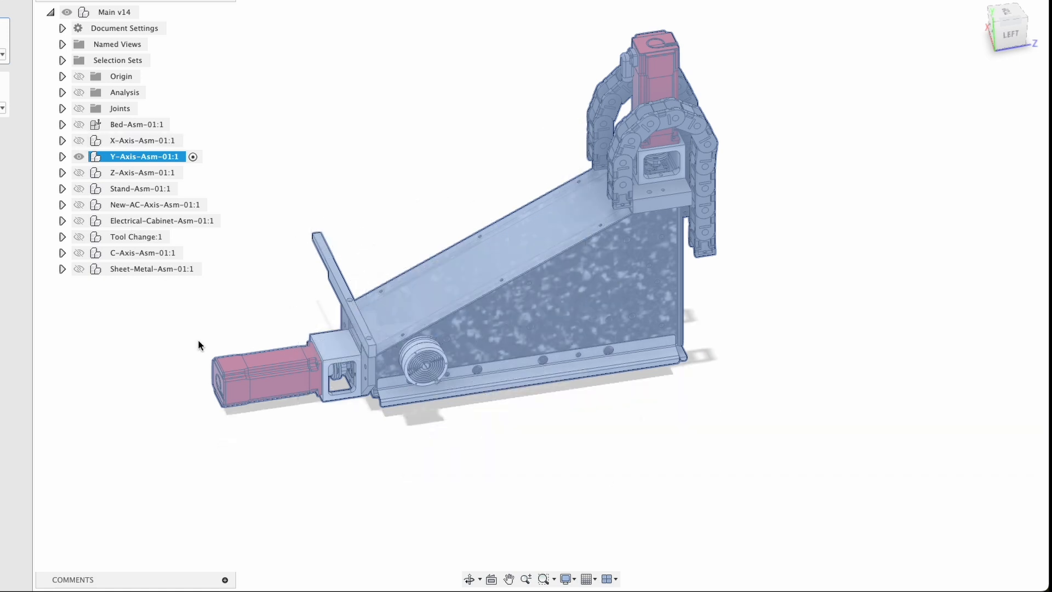
click(232, 414)
Examine the Y-axis assembly from the side, above and underneath, including its rails, ballscrew and motors
shift+middle_drag(340, 420, 342, 378)
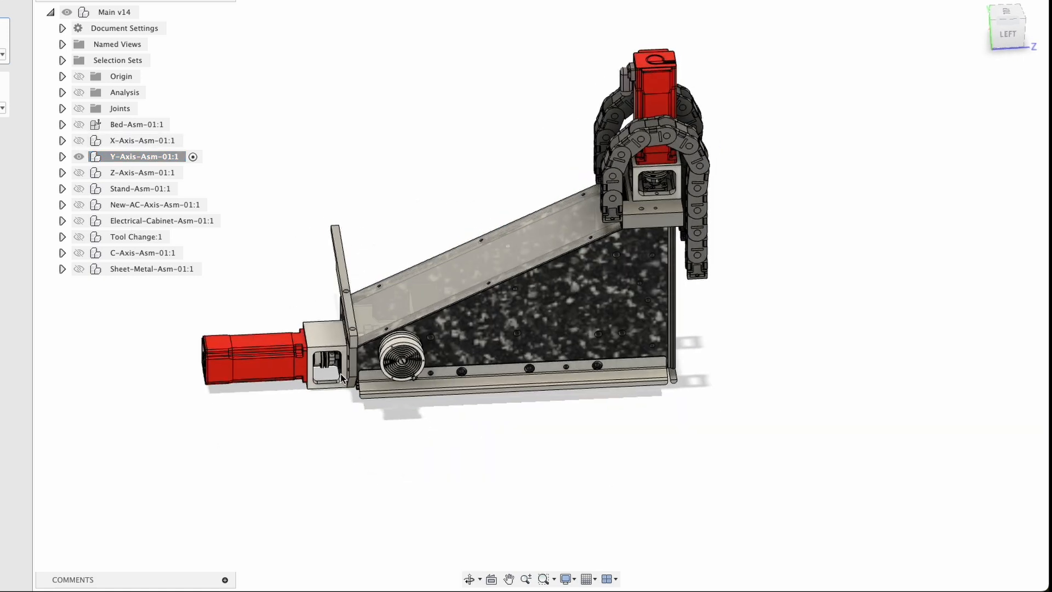
shift+middle_drag(670, 370, 565, 310)
shift+middle_drag(383, 263, 502, 318)
scroll(499, 325, up, 3)
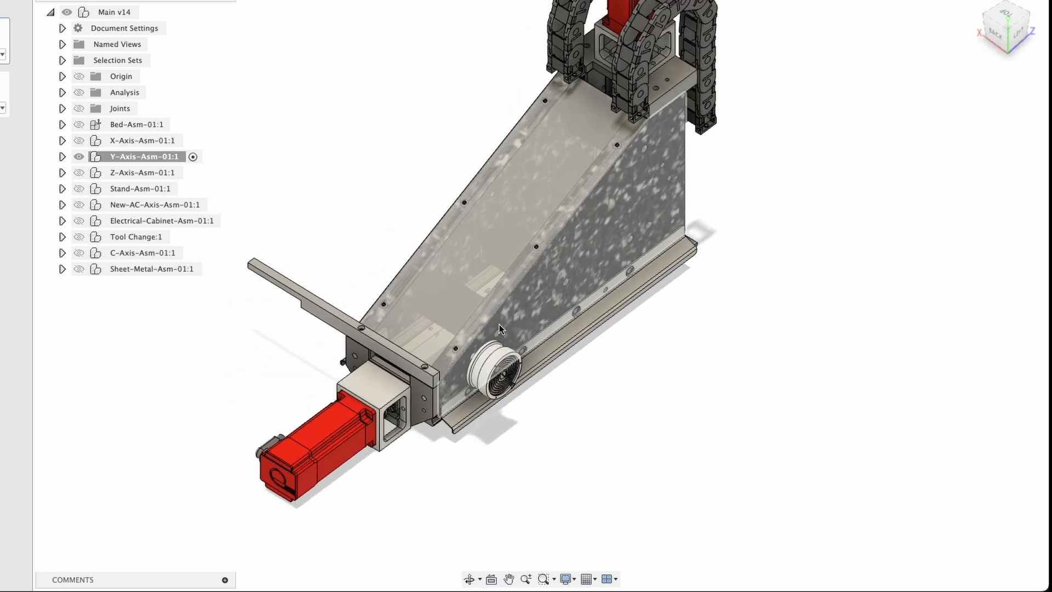
shift+middle_drag(433, 335, 323, 195)
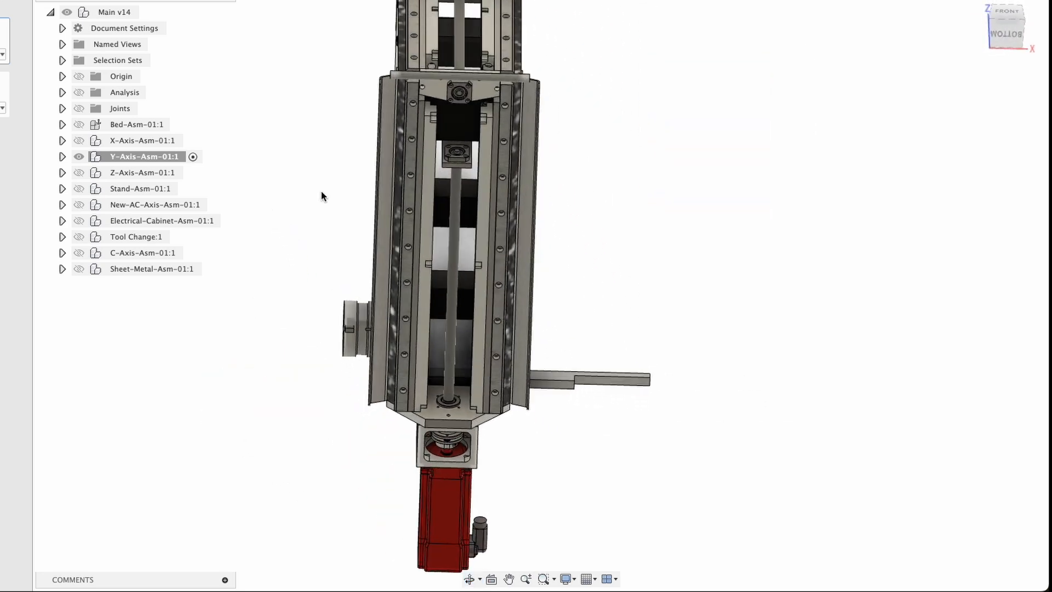
scroll(483, 88, up, 3)
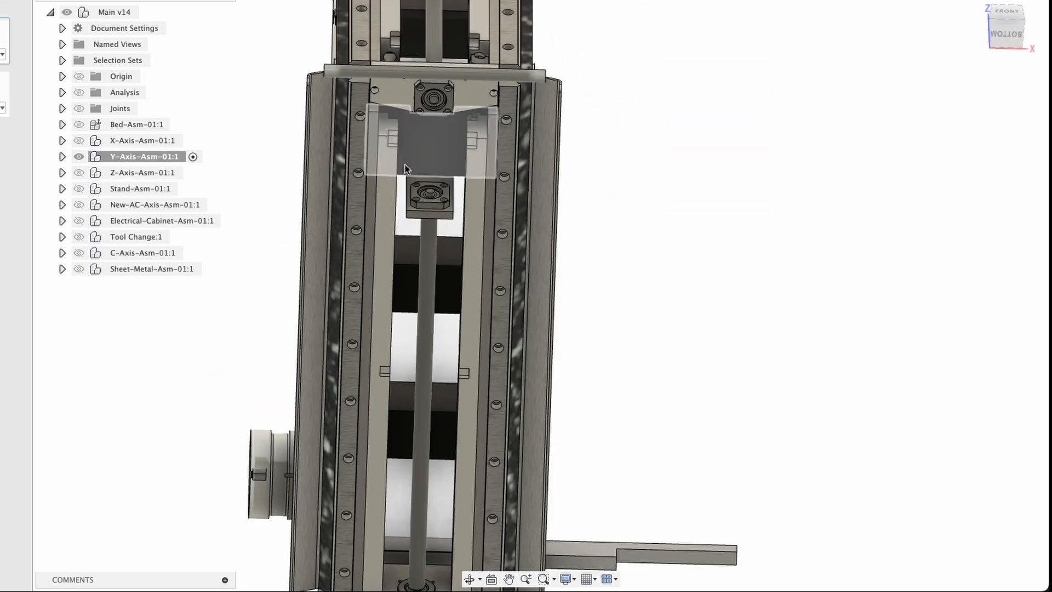
scroll(406, 165, down, 4)
shift+middle_drag(402, 68, 581, 227)
shift+middle_drag(498, 281, 570, 305)
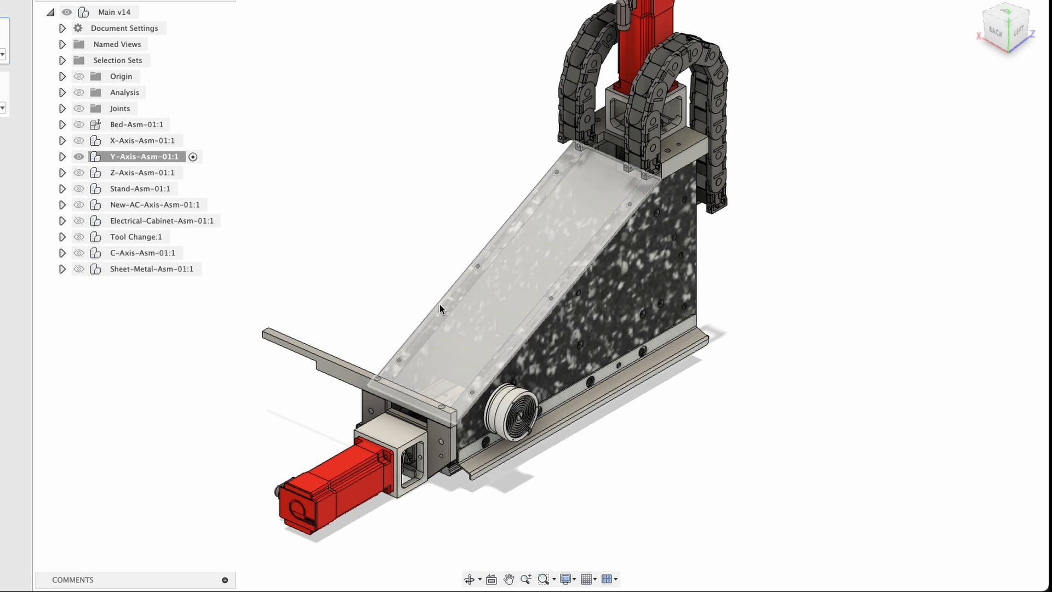
Expand the Y-axis assembly's component list and hide the sloped transparent cover Y-Axis-P20:1
shift+middle_drag(409, 294, 489, 298)
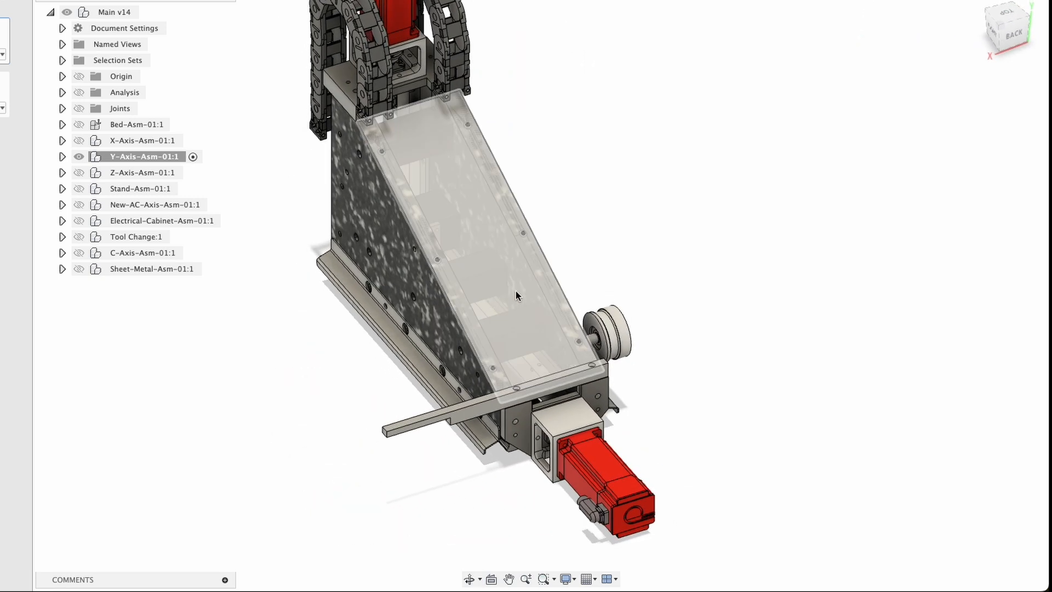
scroll(523, 263, up, 5)
shift+middle_drag(535, 237, 242, 298)
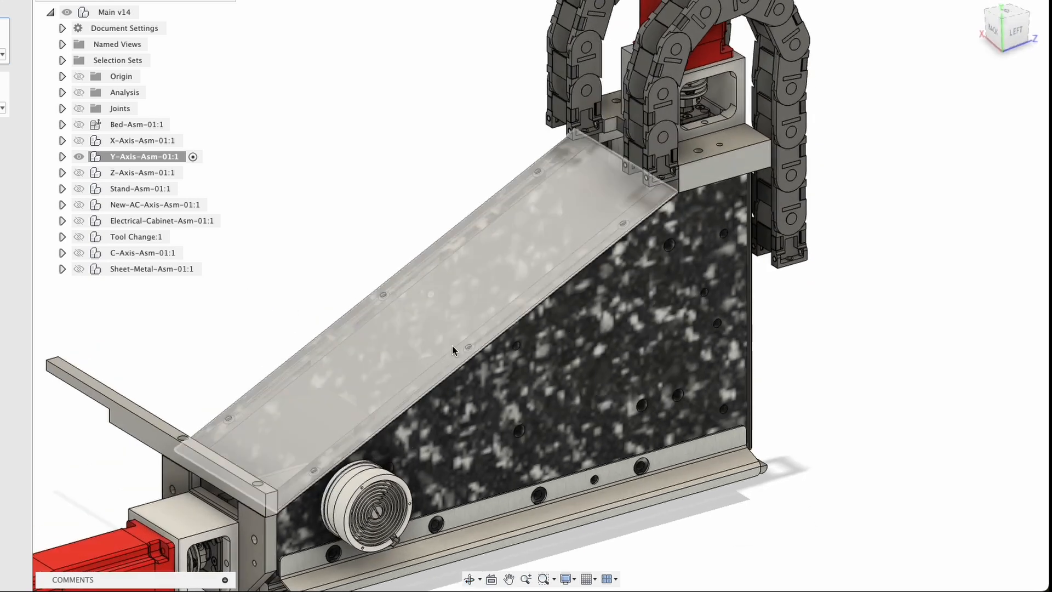
shift+middle_drag(452, 346, 469, 389)
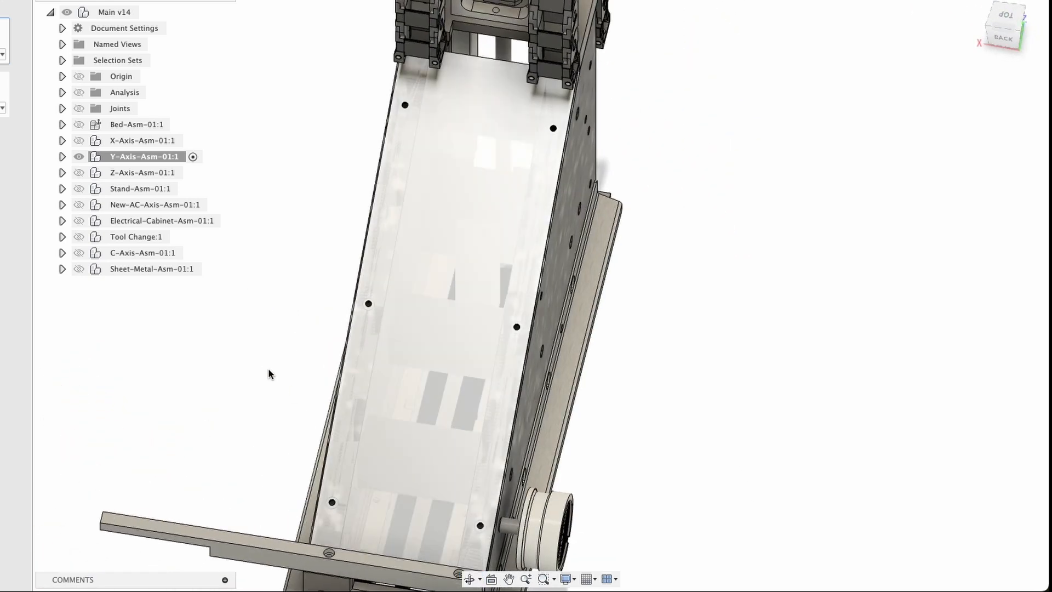
shift+middle_drag(270, 371, 258, 359)
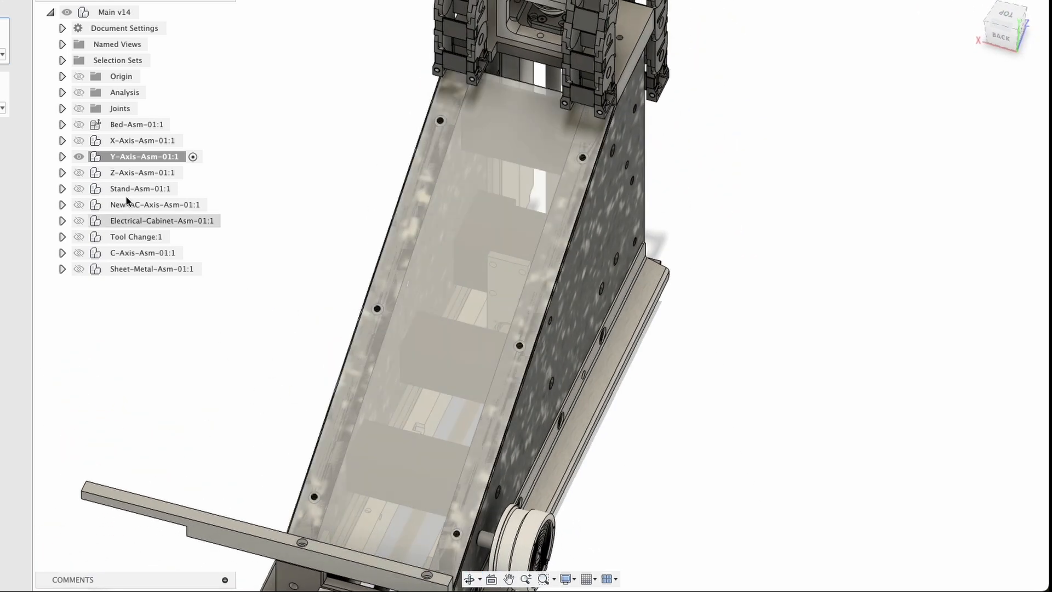
click(62, 157)
click(419, 271)
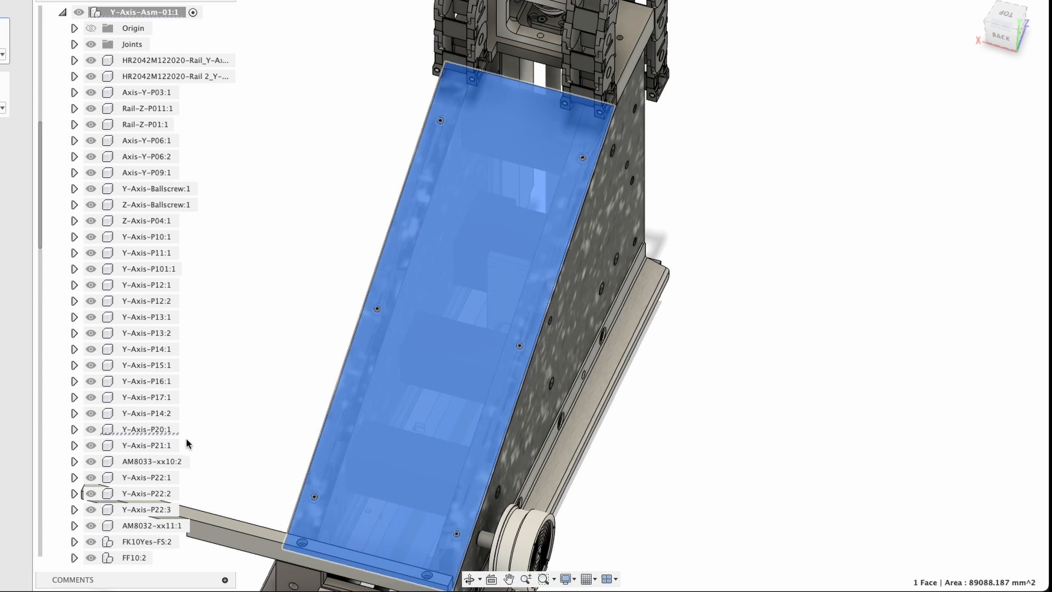
click(92, 495)
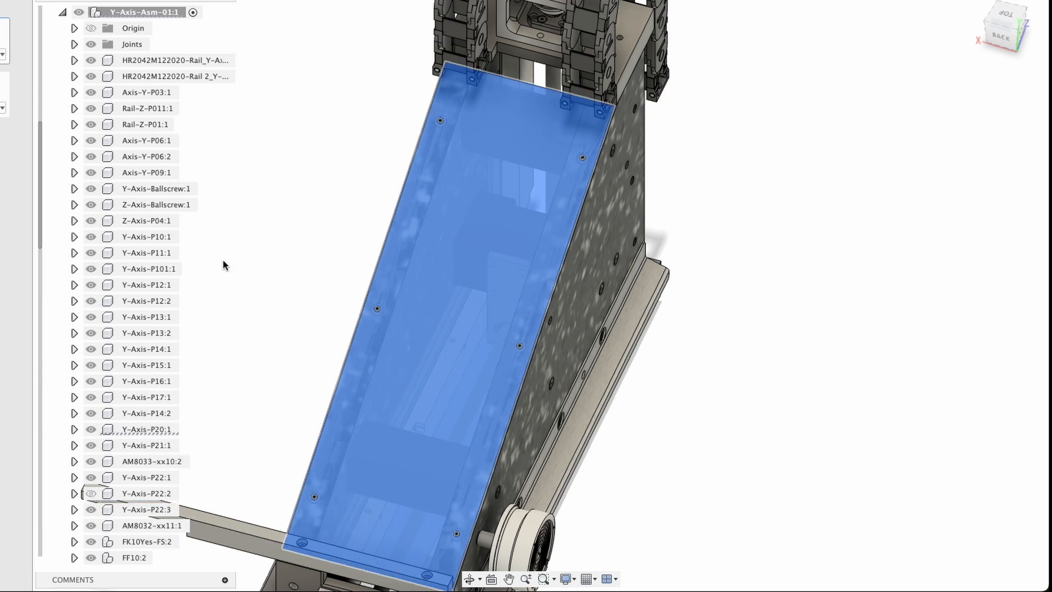
click(92, 493)
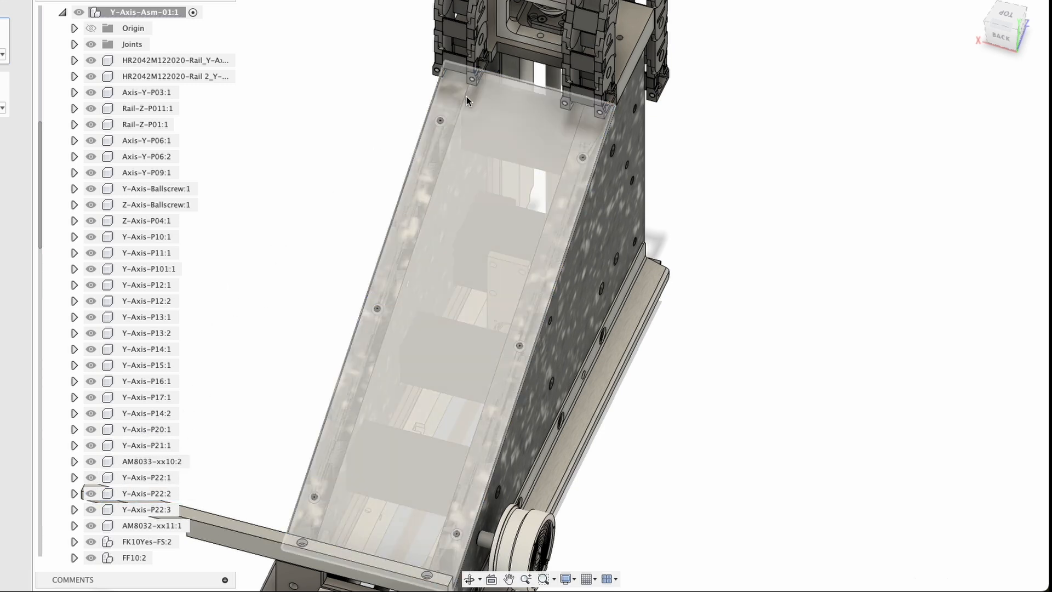
click(91, 429)
Examine the dark cross blocks and the four-hole plate between the two granite side plates
shift+middle_drag(331, 209, 363, 207)
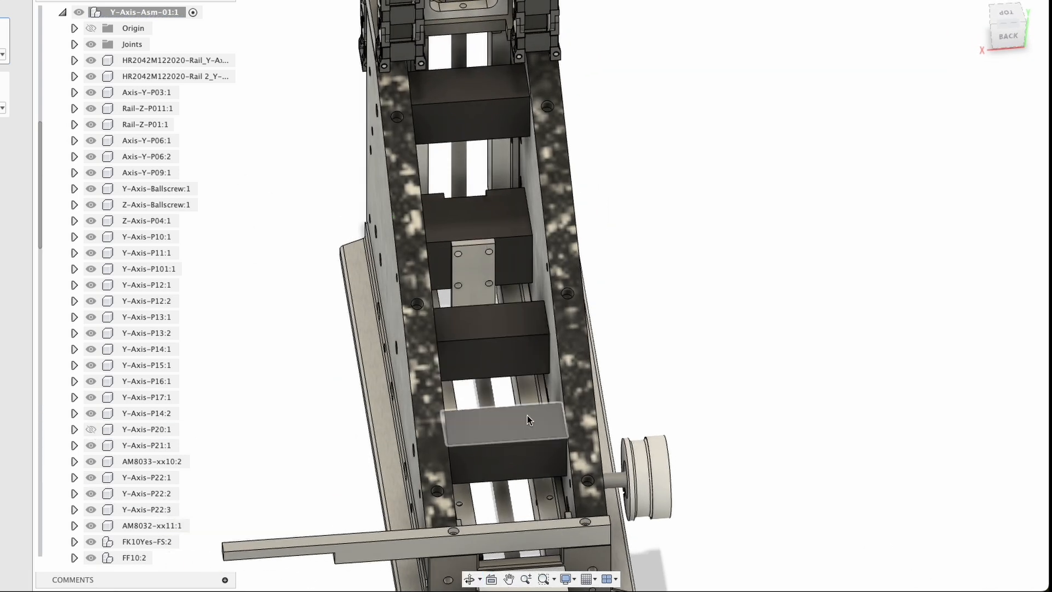
middle_drag(527, 420, 467, 321)
scroll(449, 262, up, 2)
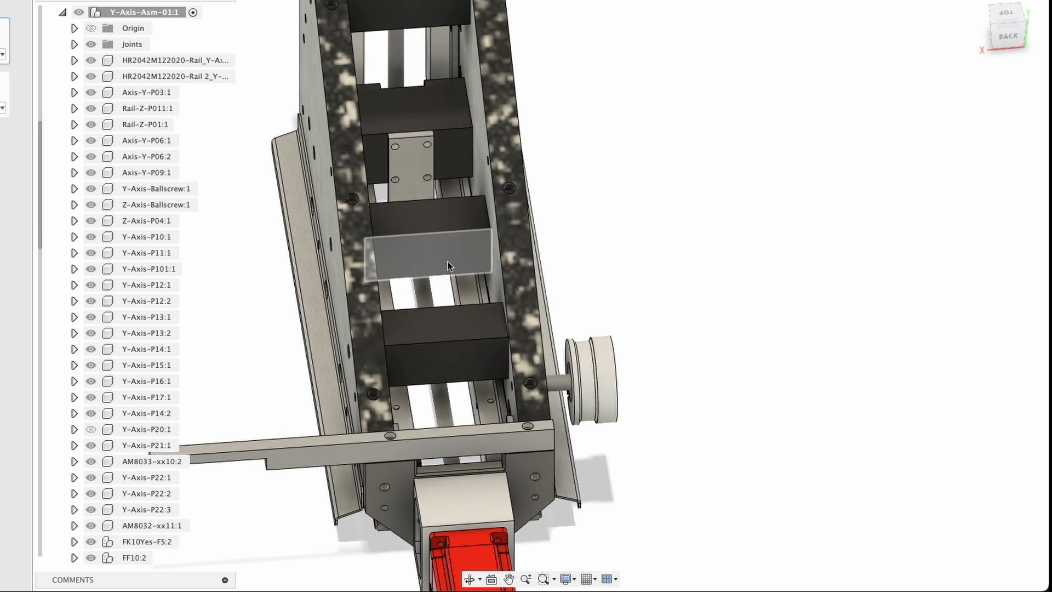
middle_drag(441, 210, 426, 296)
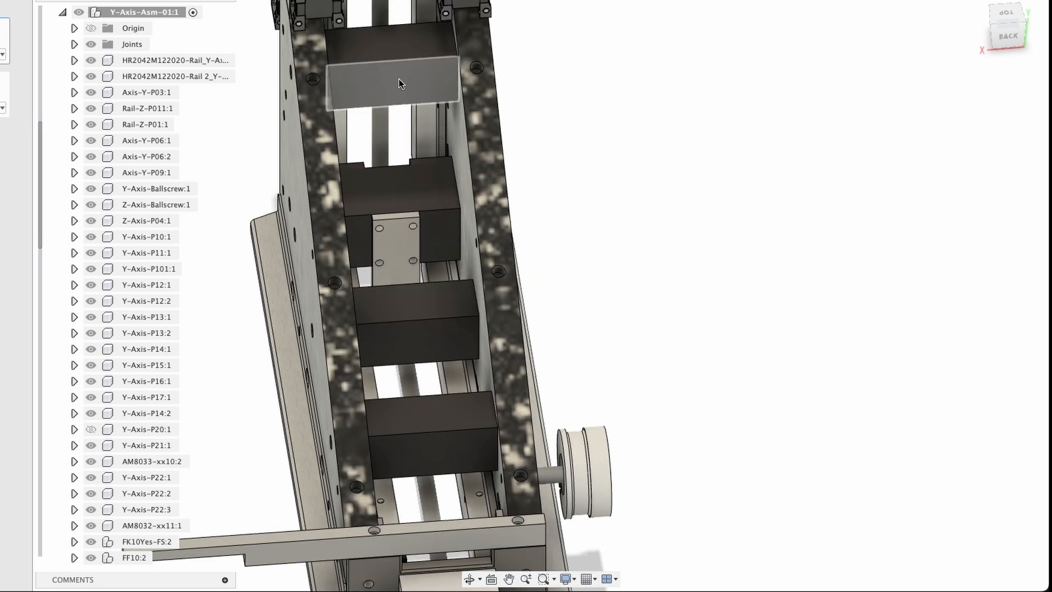
shift+middle_drag(402, 170, 396, 171)
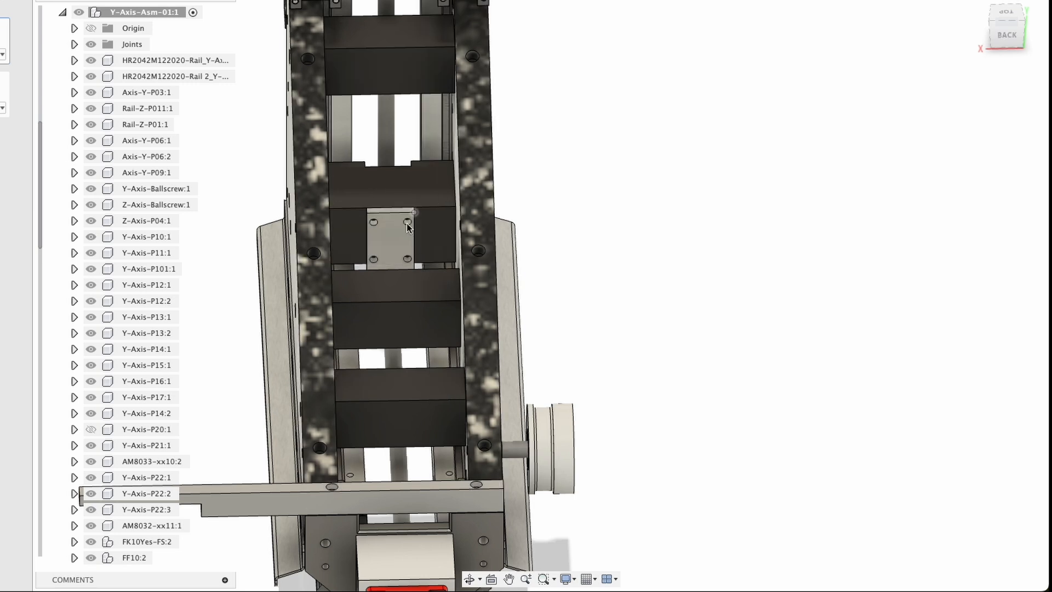
shift+middle_drag(414, 212, 430, 171)
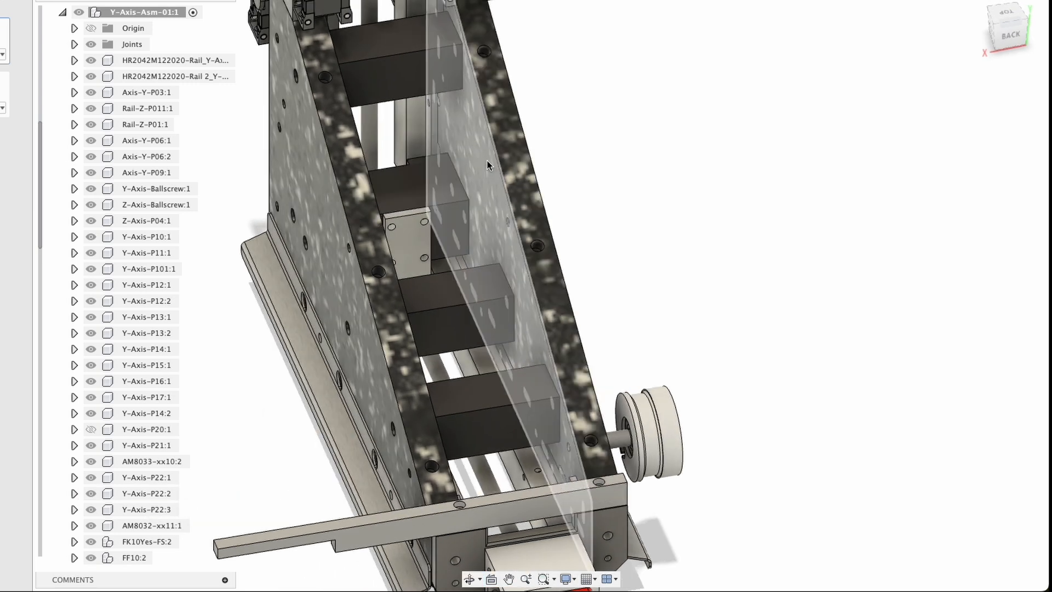
shift+middle_drag(492, 170, 366, 137)
shift+middle_drag(354, 183, 378, 191)
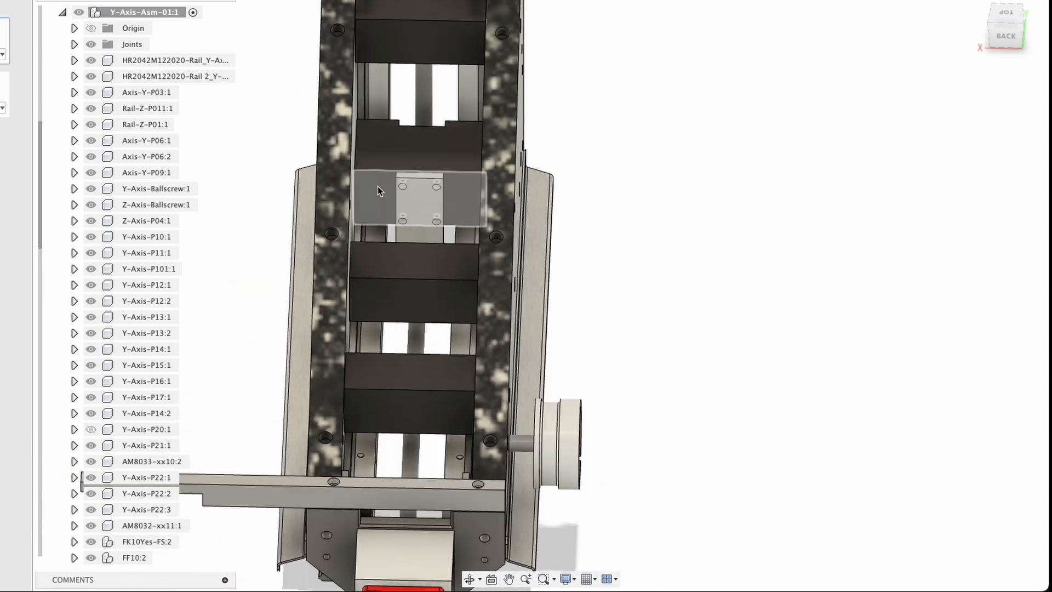
Examine the lower front corner of the Y-axis where the rails, ballscrew bearing block and round bar meet
shift+middle_drag(453, 354, 365, 309)
middle_drag(603, 311, 339, 189)
shift+middle_drag(491, 306, 479, 229)
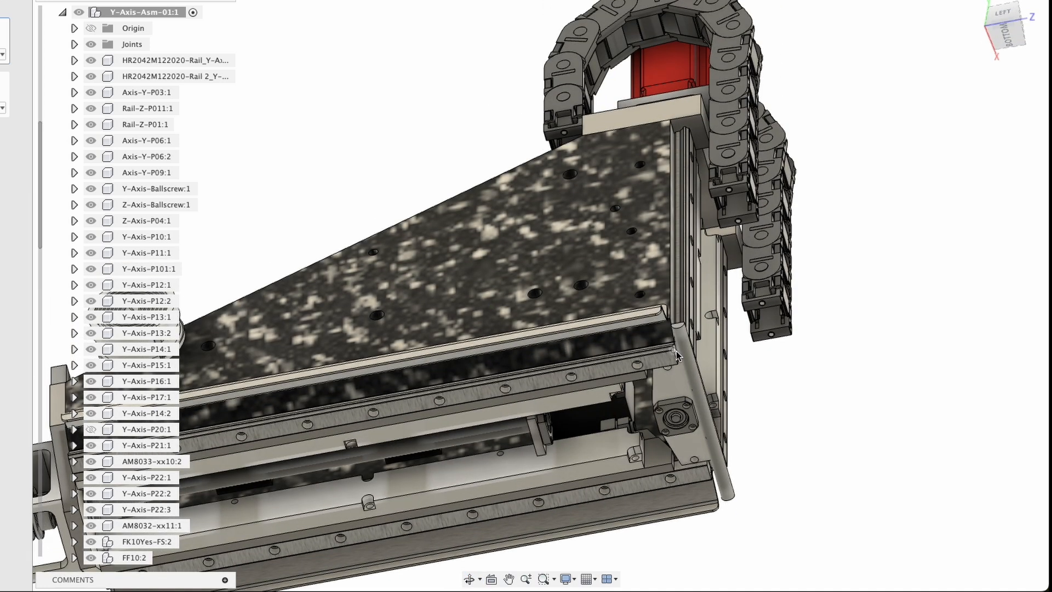
scroll(676, 357, up, 3)
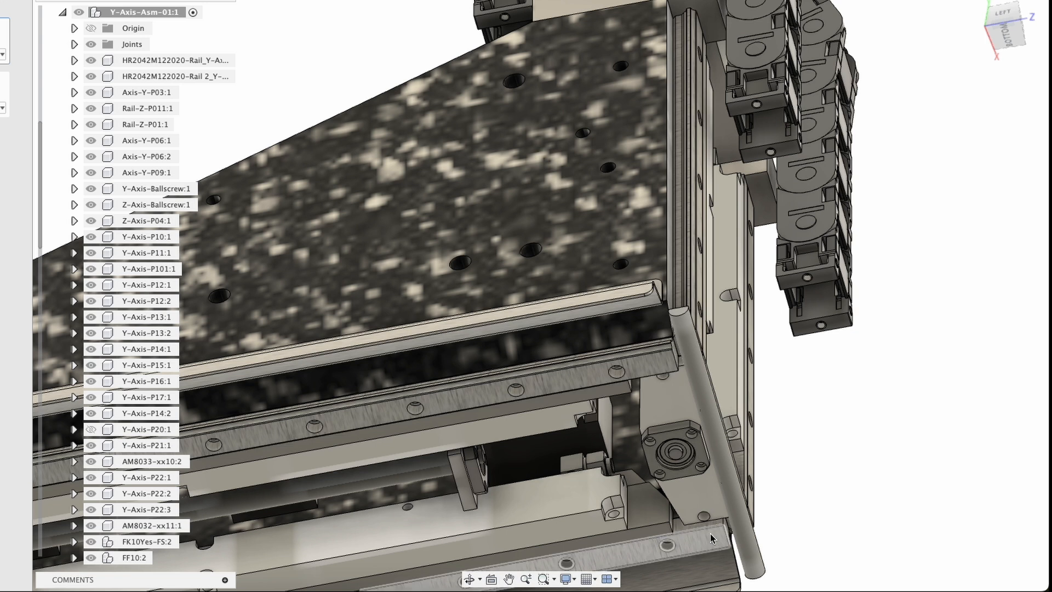
shift+middle_drag(470, 225, 469, 308)
shift+middle_drag(540, 219, 549, 164)
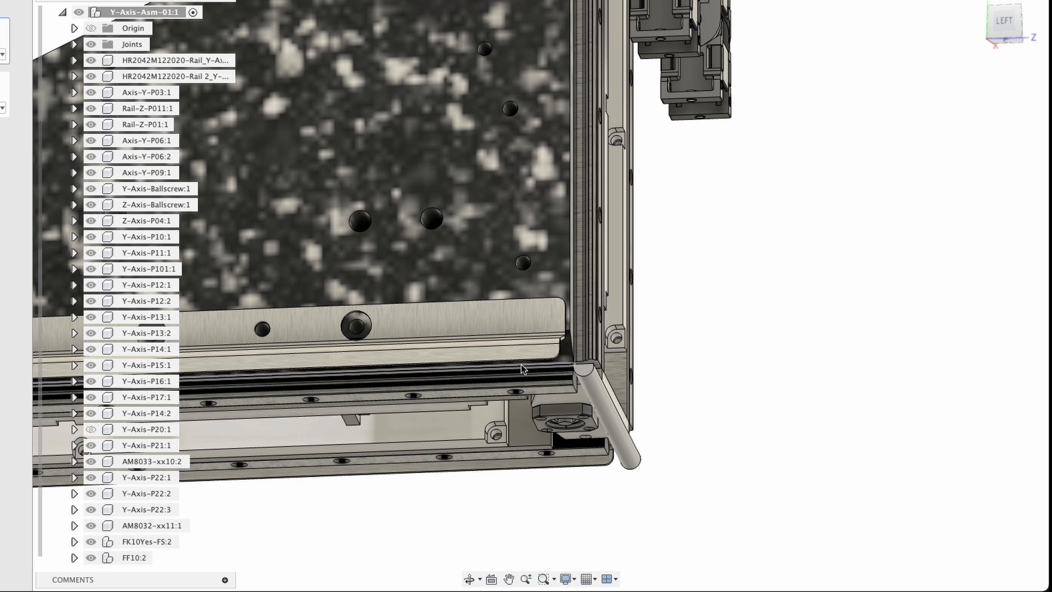
Examine the Y-axis from the side, covering the rear motor mount and the upper end of the granite plates
shift+middle_drag(523, 369, 409, 350)
scroll(409, 350, up, 3)
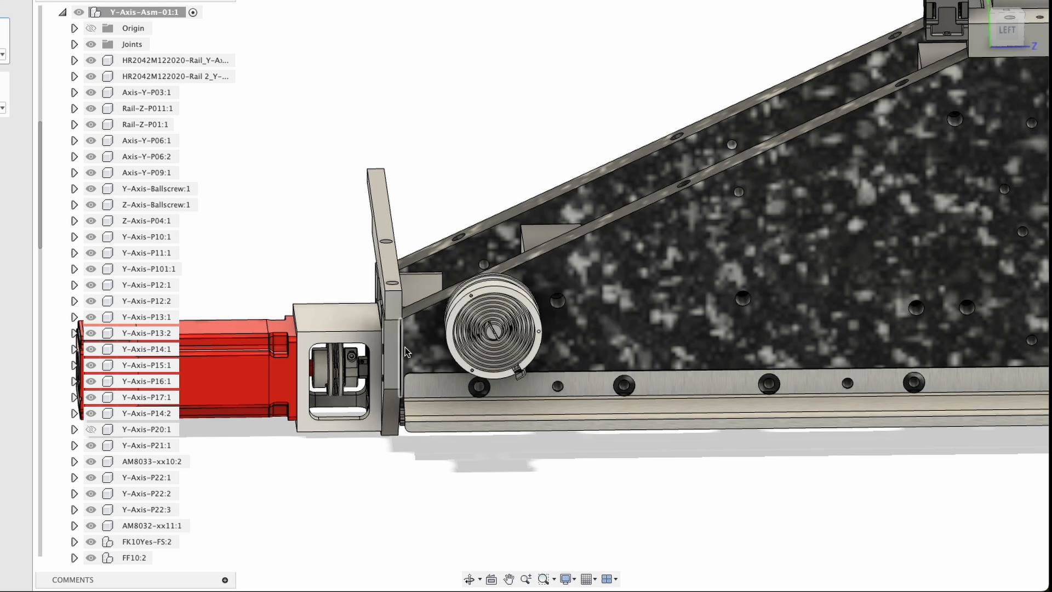
scroll(390, 432, down, 5)
scroll(745, 224, up, 3)
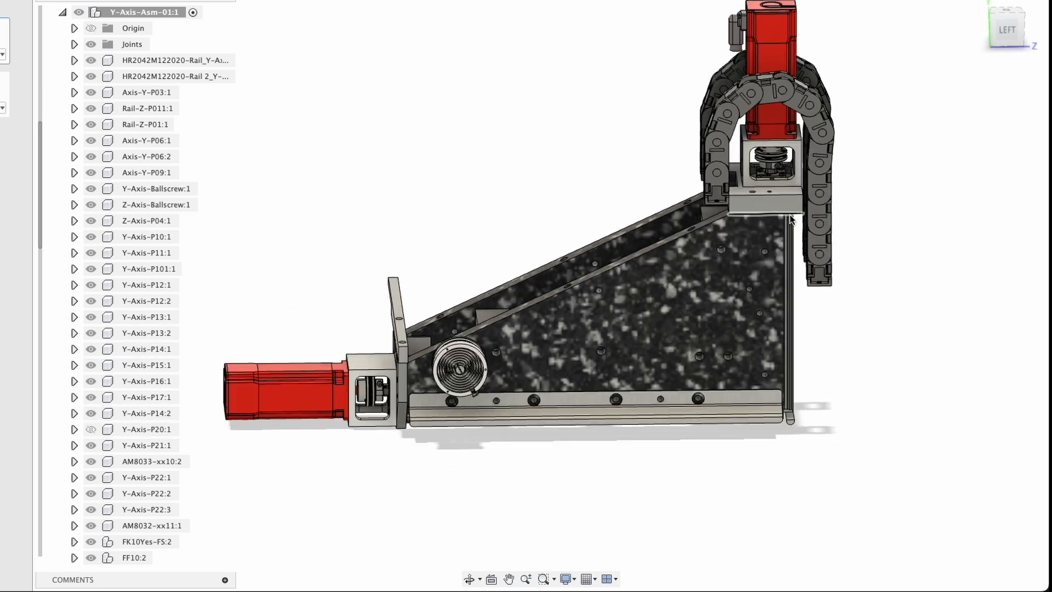
scroll(697, 215, up, 2)
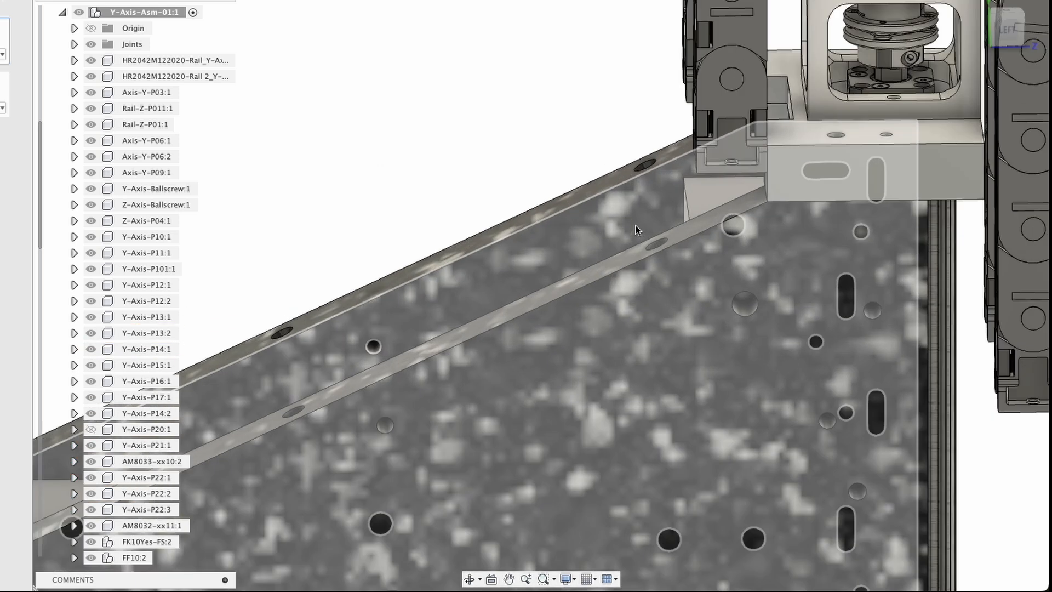
scroll(626, 233, down, 5)
Examine the Y-axis underside from the motor coupling along the ballscrew to its end support, plus the front face
shift+middle_drag(627, 233, 517, 208)
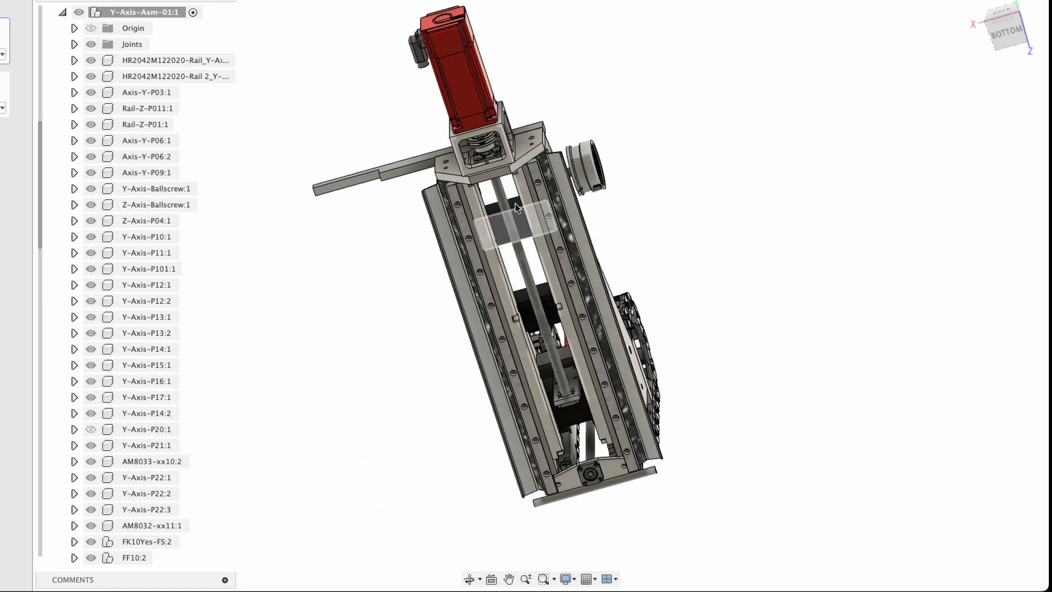
scroll(490, 152, up, 3)
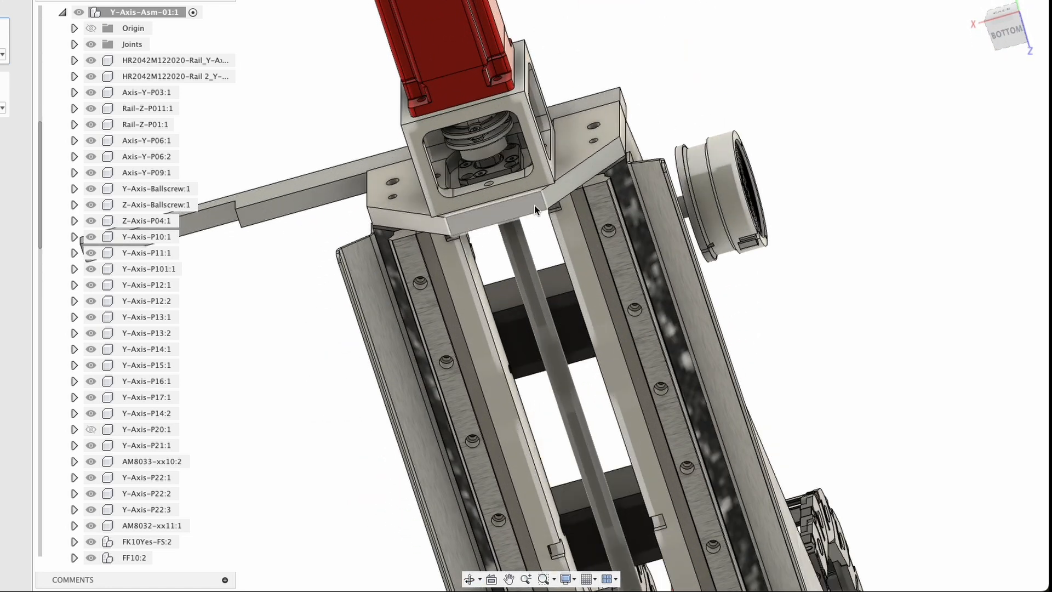
middle_drag(476, 160, 415, 222)
scroll(415, 206, up, 3)
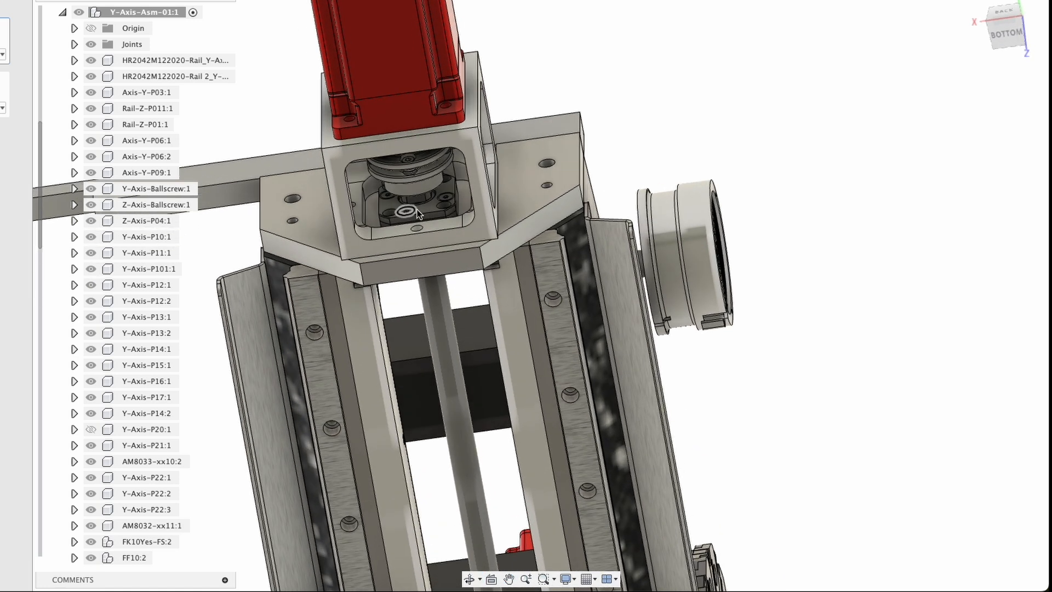
scroll(417, 213, down, 5)
middle_drag(432, 329, 419, 228)
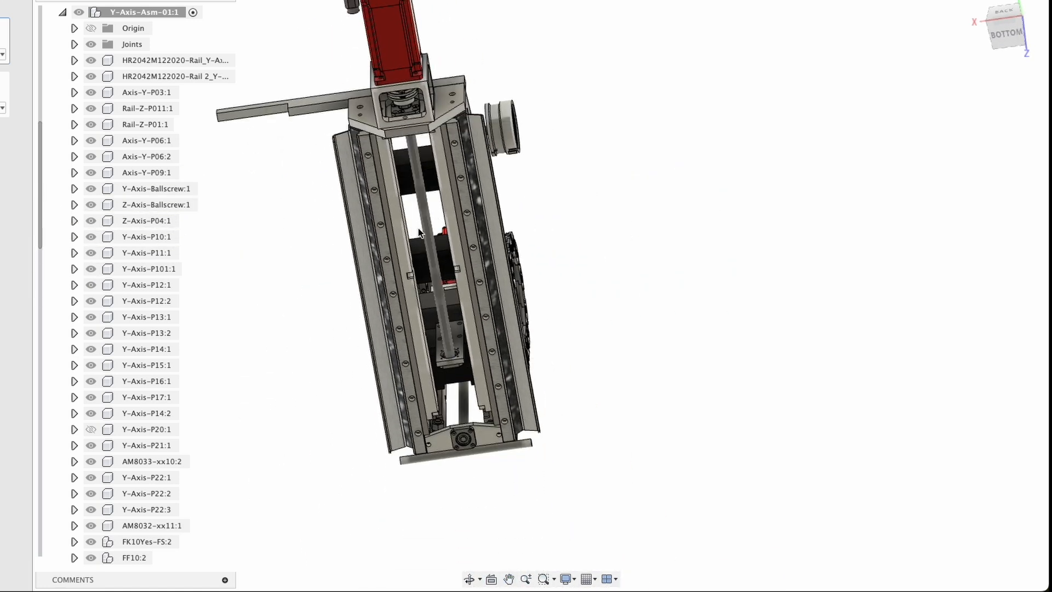
scroll(445, 337, up, 3)
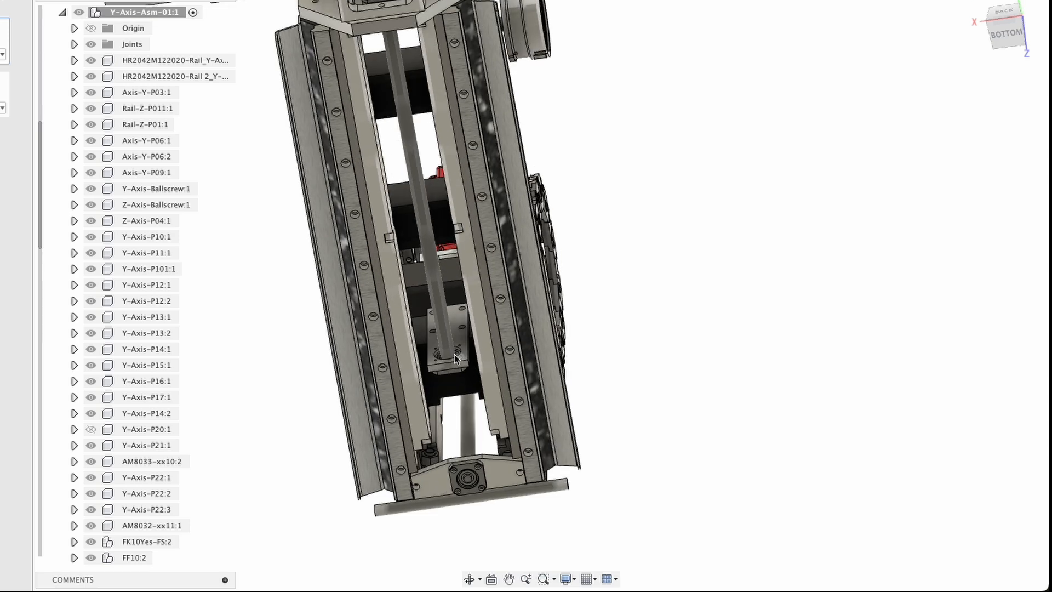
shift+middle_drag(498, 268, 442, 291)
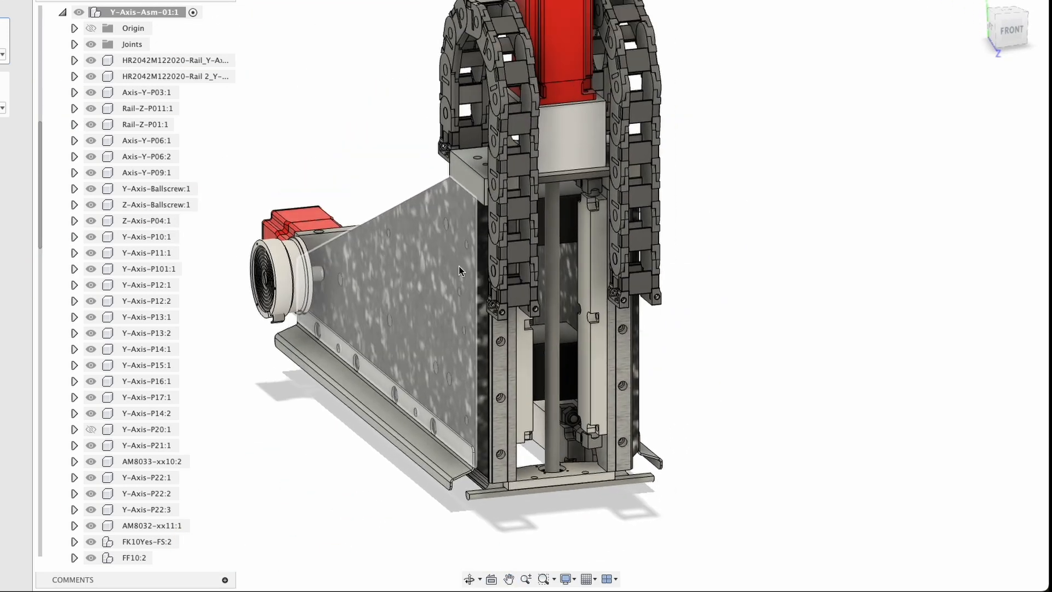
Examine the whole Y-axis from the side and front, covering both motors, the cable chains and the granite side plates
shift+middle_drag(481, 234, 620, 255)
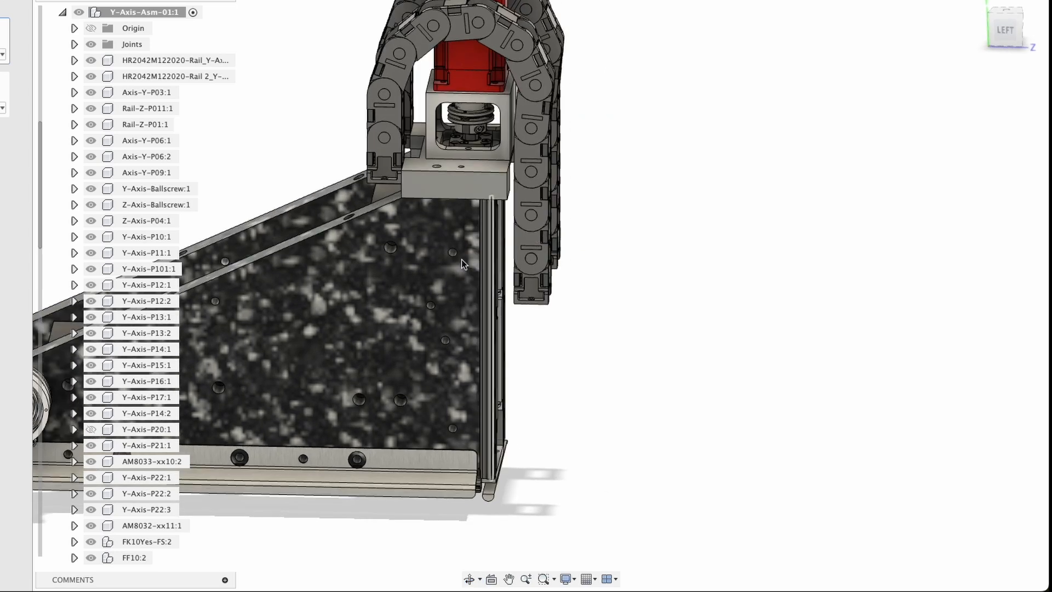
middle_drag(170, 381, 563, 385)
scroll(594, 291, down, 5)
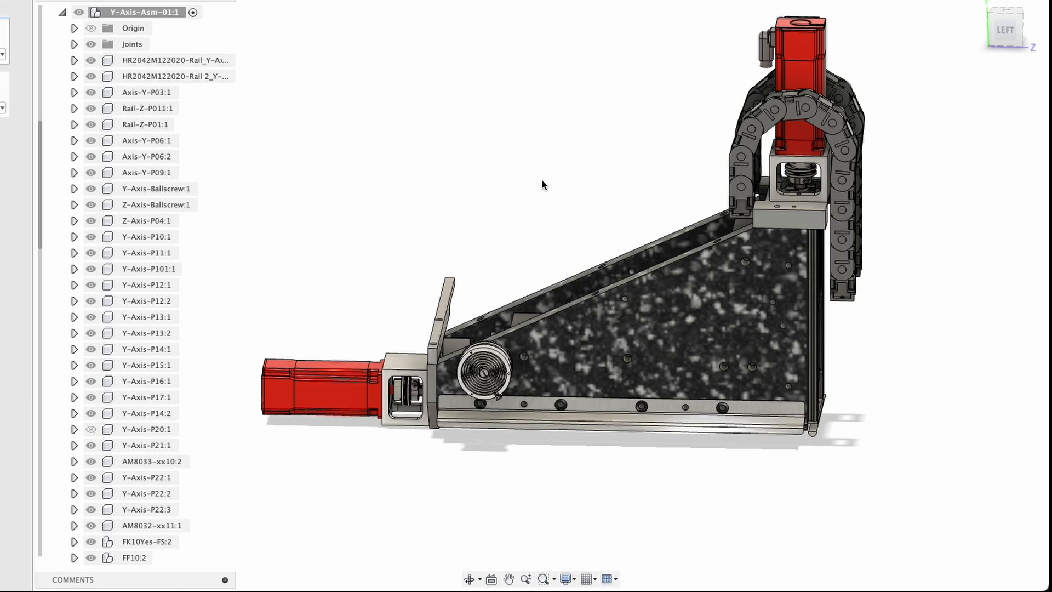
middle_drag(542, 183, 378, 211)
shift+middle_drag(524, 197, 423, 177)
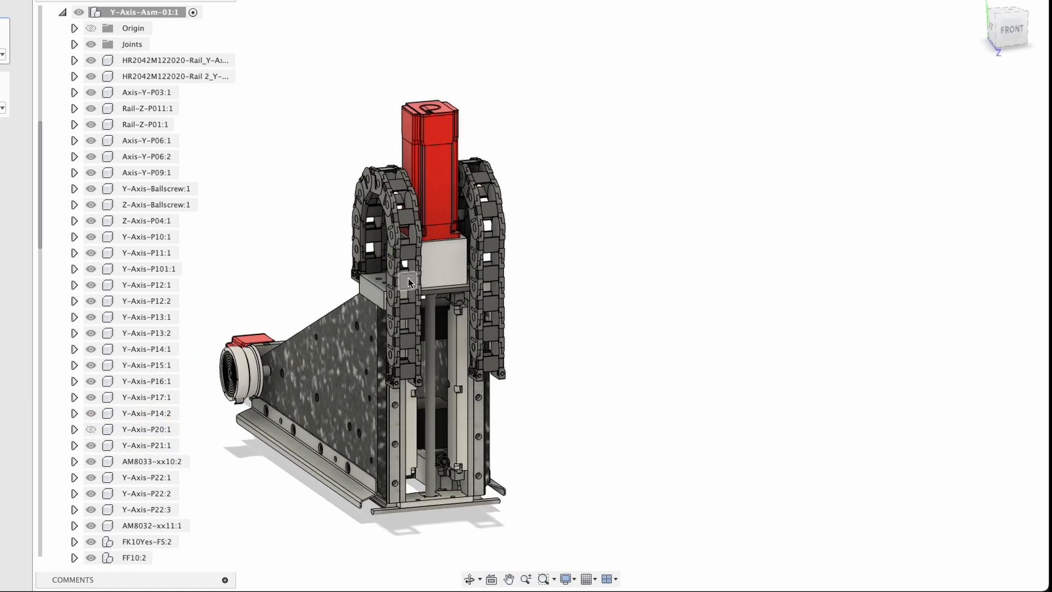
shift+middle_drag(409, 280, 558, 265)
shift+middle_drag(675, 221, 571, 370)
shift+middle_drag(500, 280, 355, 325)
middle_drag(415, 453, 544, 398)
scroll(415, 358, up, 1)
scroll(415, 357, down, 4)
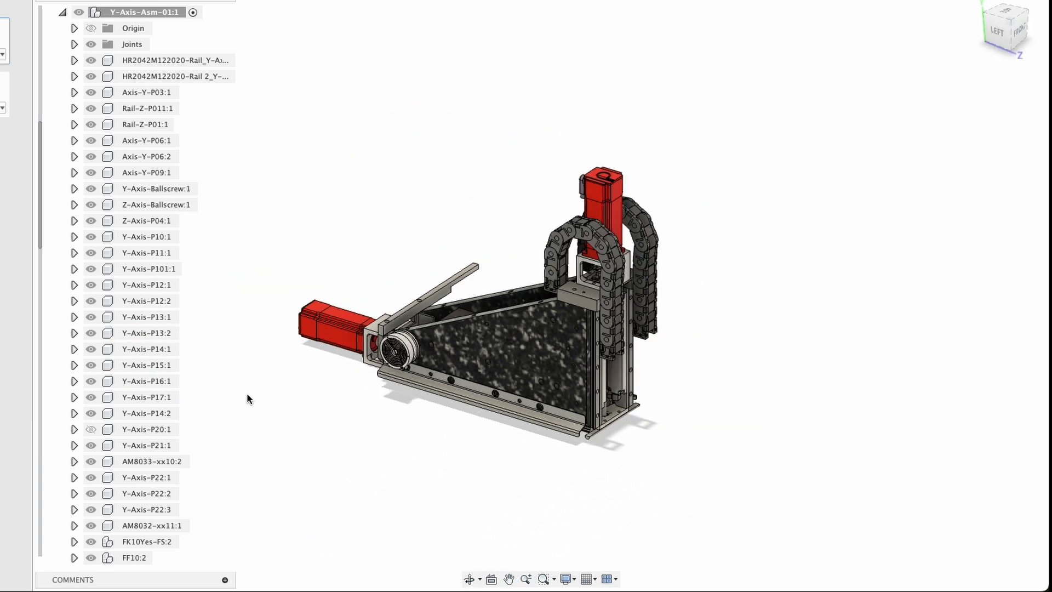
Review the Y-axis component list and examine the assembly from behind and above, from the rear motor to the upper motor
scroll(125, 250, down, 4)
scroll(154, 329, down, 2)
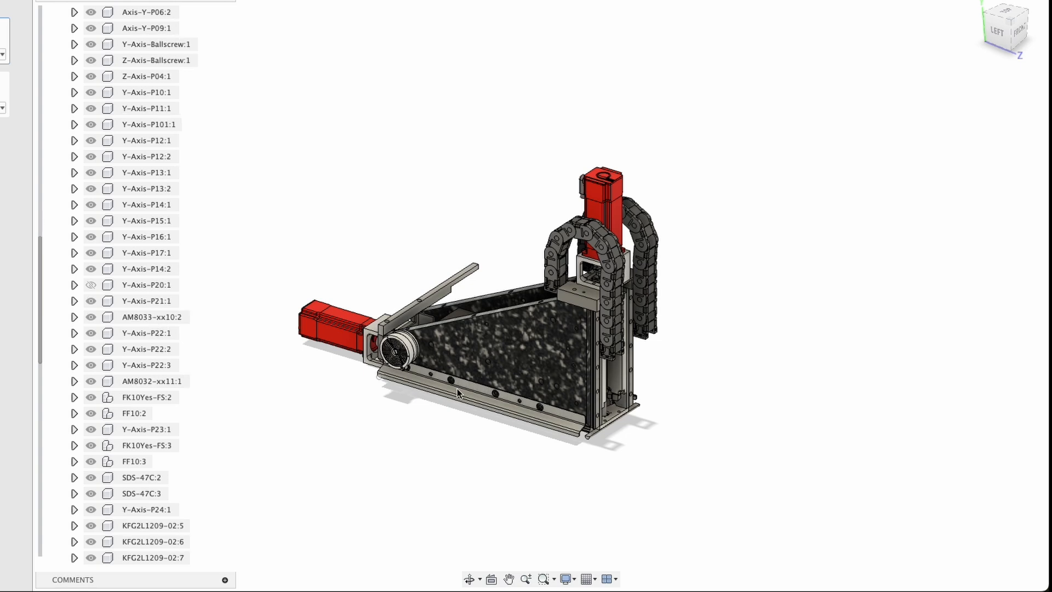
shift+middle_drag(457, 389, 563, 417)
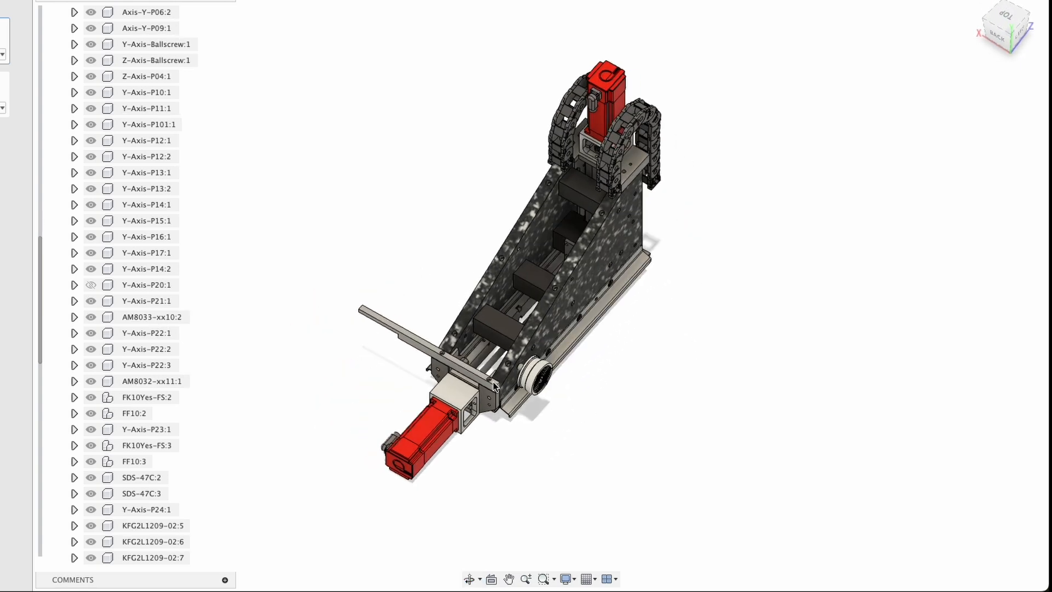
scroll(485, 360, up, 6)
shift+middle_drag(458, 346, 393, 308)
scroll(393, 307, down, 3)
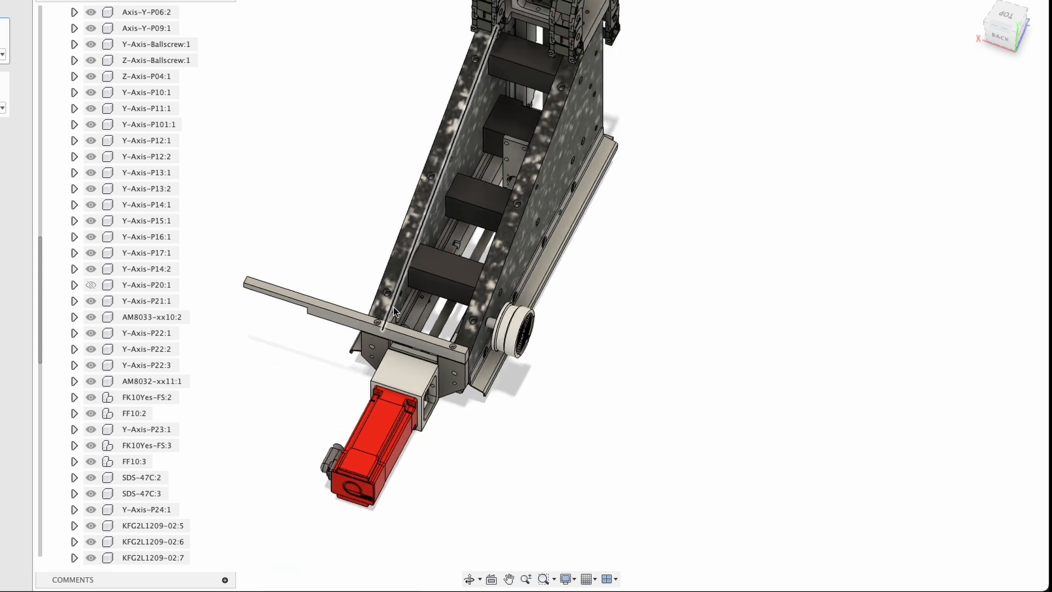
middle_drag(466, 91, 437, 313)
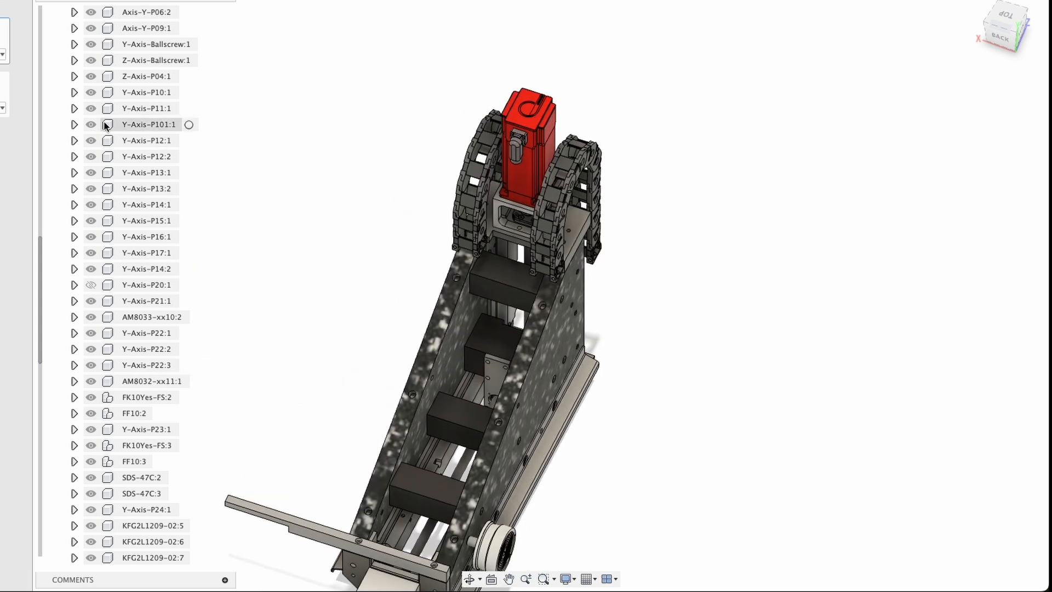
Collapse the Y-axis component list, show Z-Axis-Asm-01 and make it the active component
scroll(107, 132, up, 5)
click(62, 157)
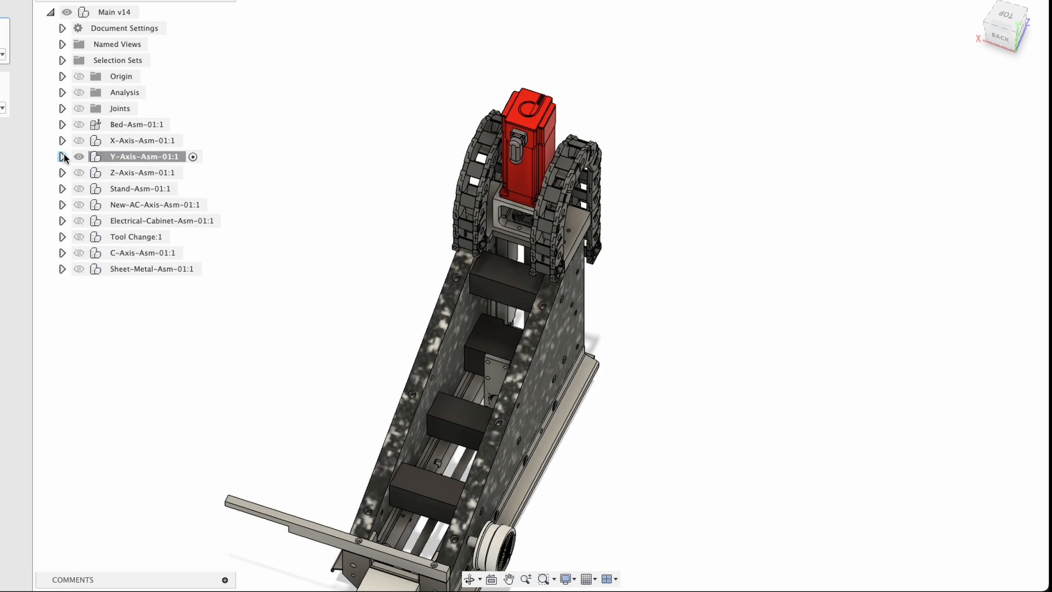
click(193, 157)
click(193, 158)
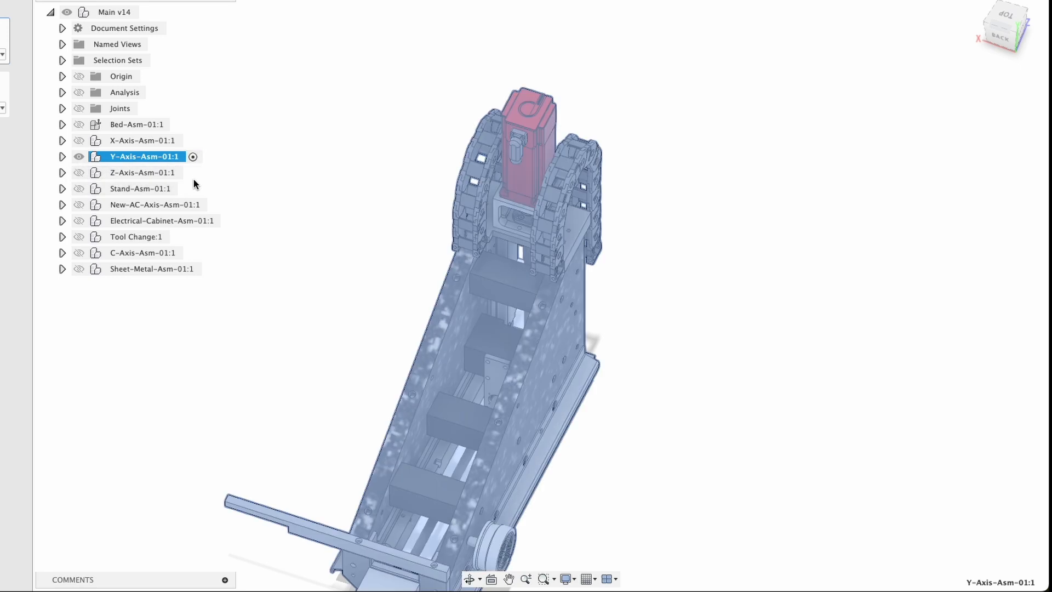
click(192, 171)
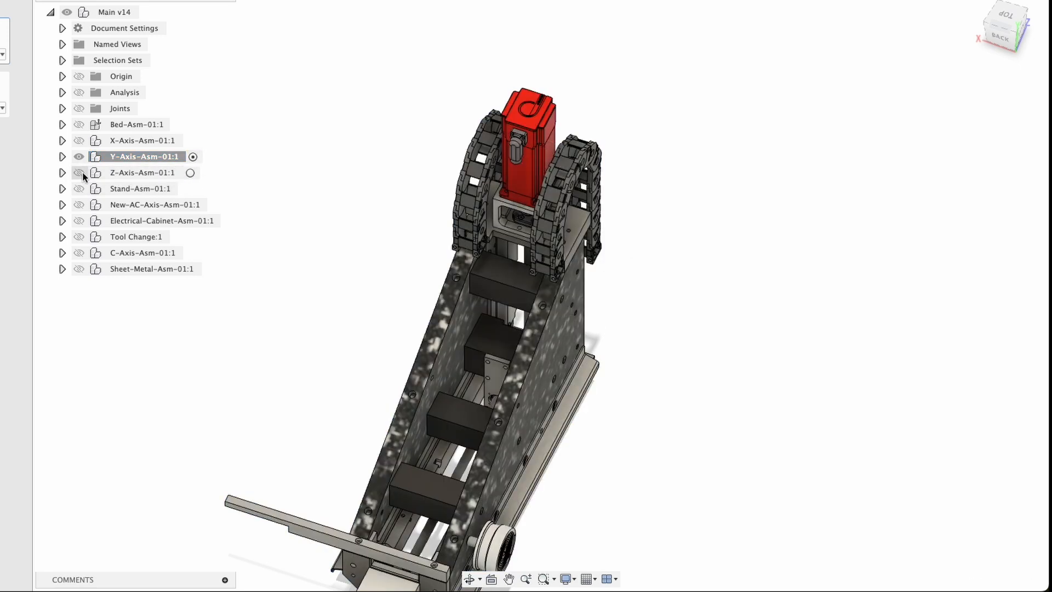
click(79, 172)
click(193, 158)
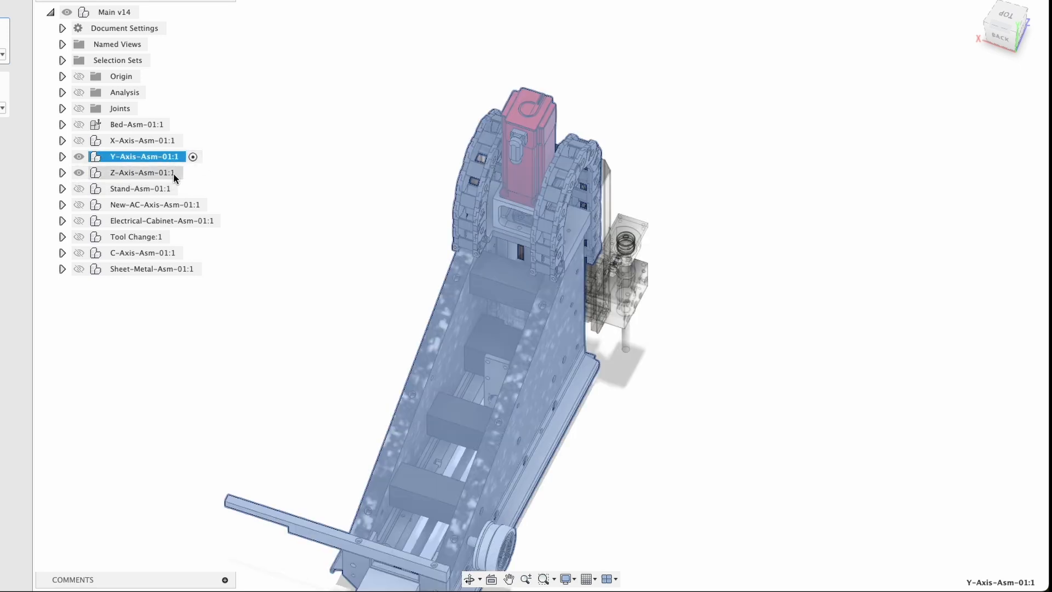
click(173, 173)
click(193, 172)
click(327, 189)
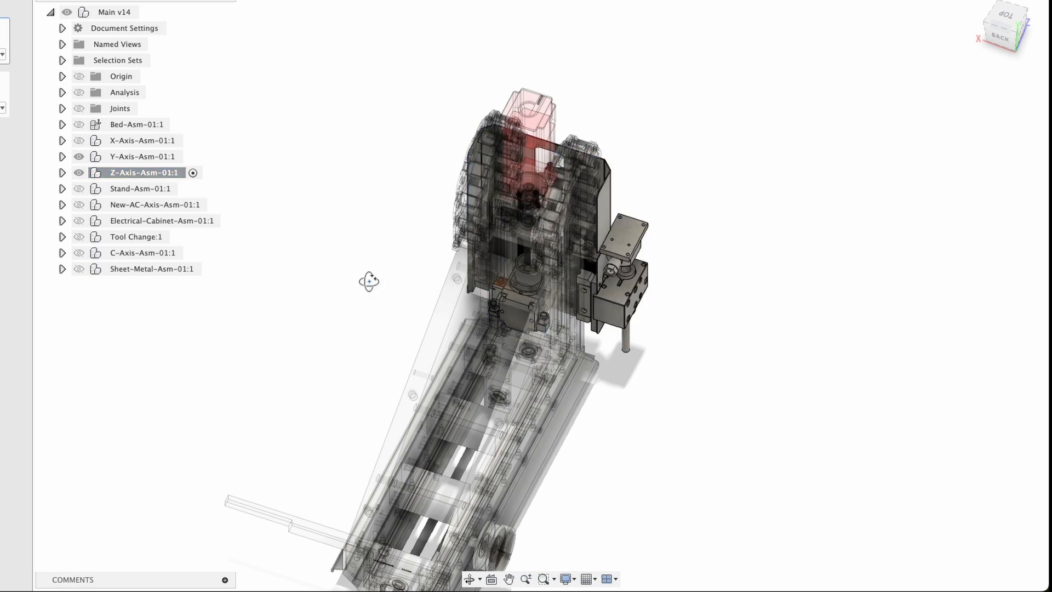
Expand the Z-axis component list and hide Z-Axis-Cover-Asm to expose the parts behind the sheet-metal cover
shift+middle_drag(369, 280, 237, 229)
shift+middle_drag(332, 260, 314, 313)
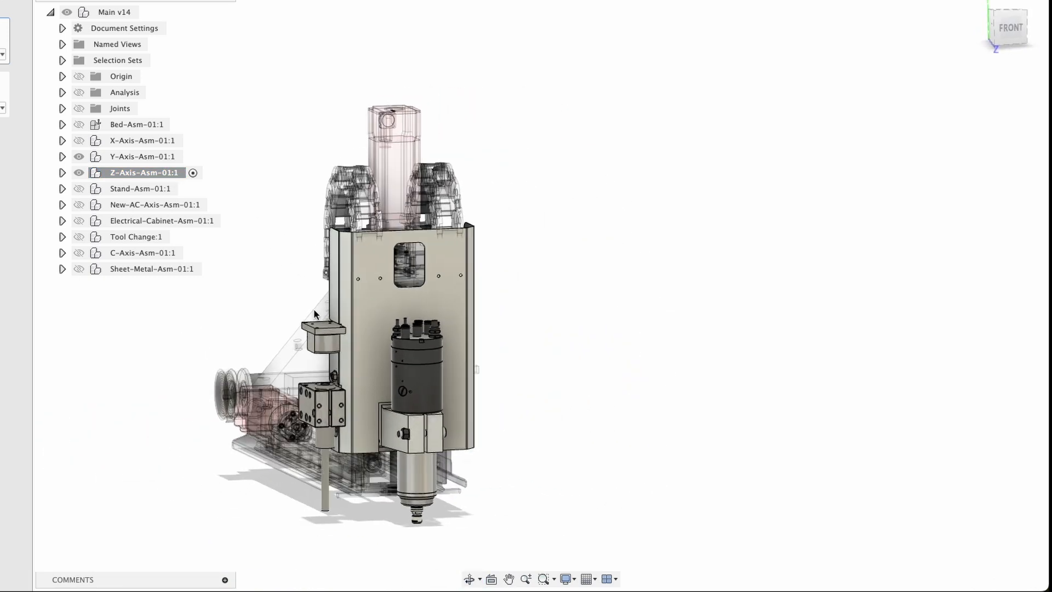
middle_drag(278, 251, 264, 154)
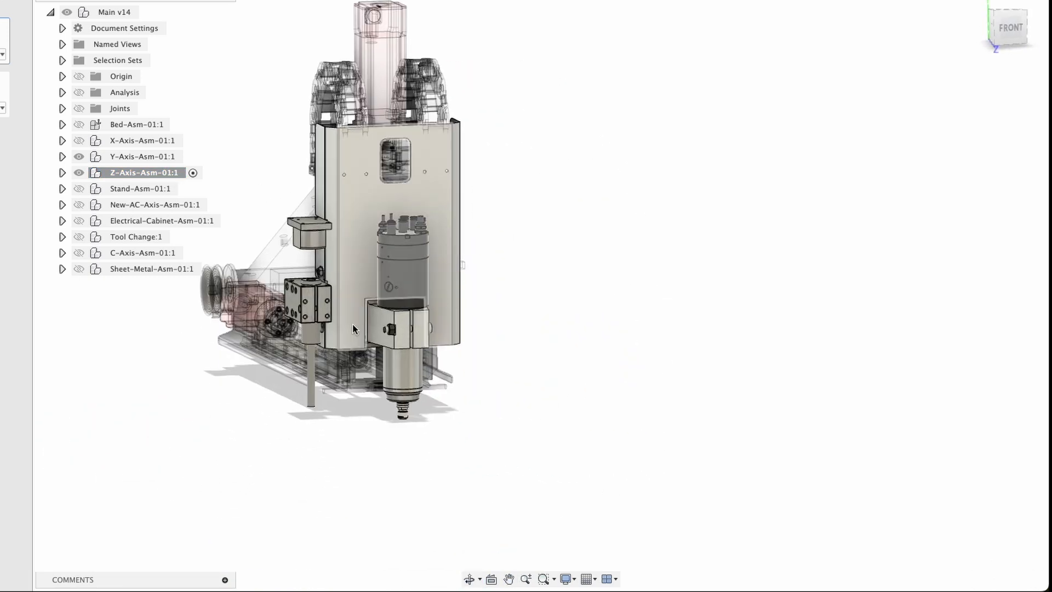
click(64, 174)
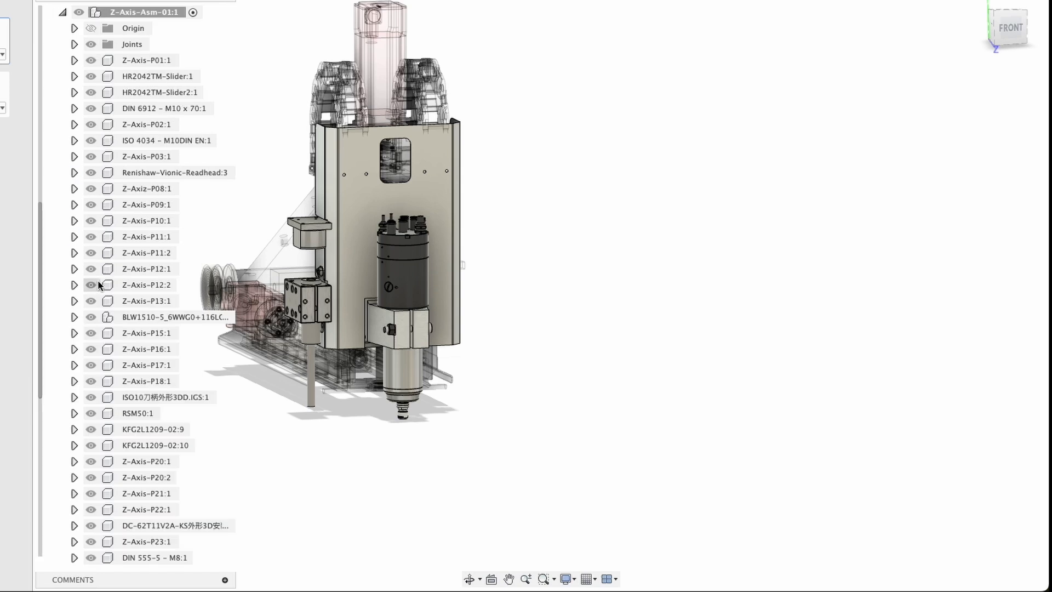
click(375, 202)
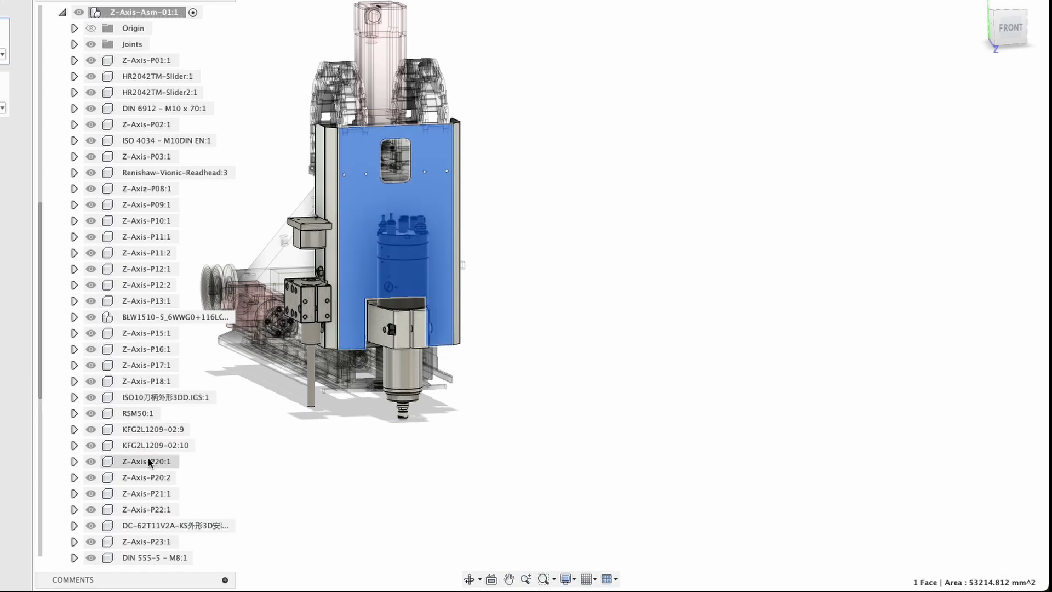
scroll(149, 462, down, 5)
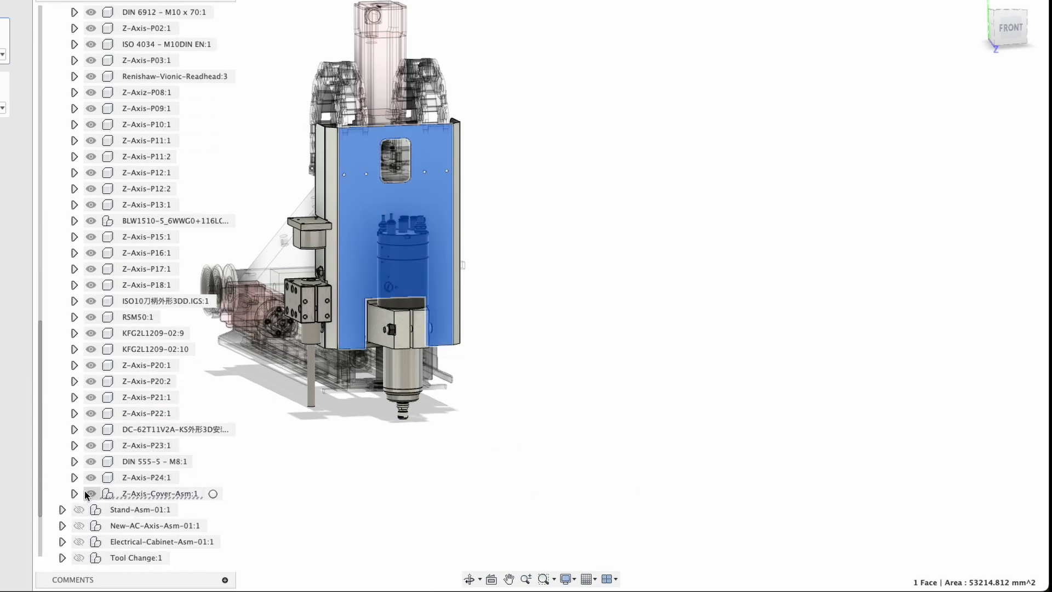
click(91, 493)
Hide Y-Axis-Asm-01 to isolate the Z-axis assembly
scroll(409, 298, up, 3)
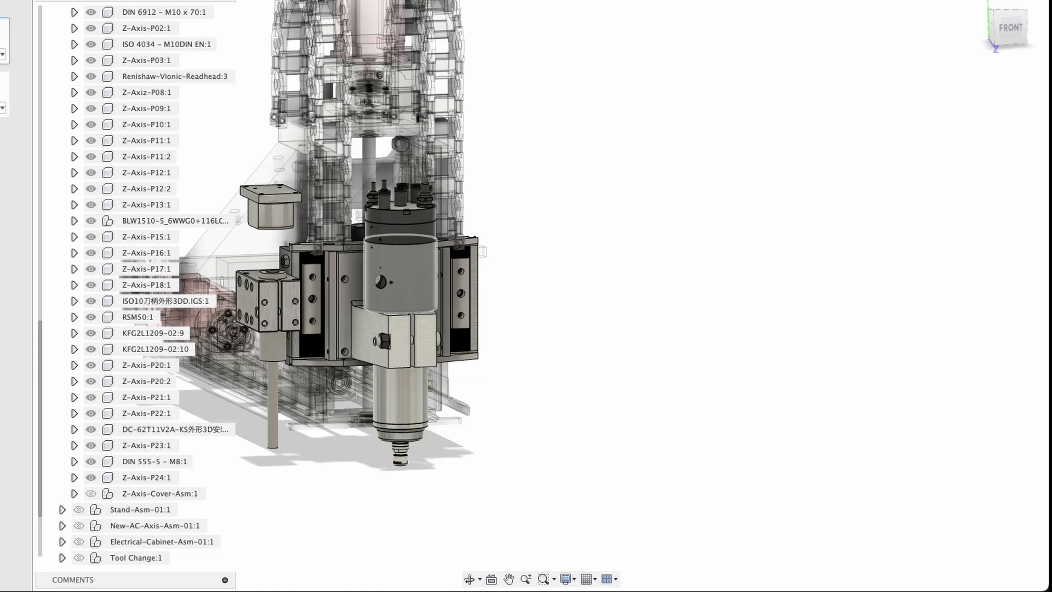
scroll(186, 178, up, 8)
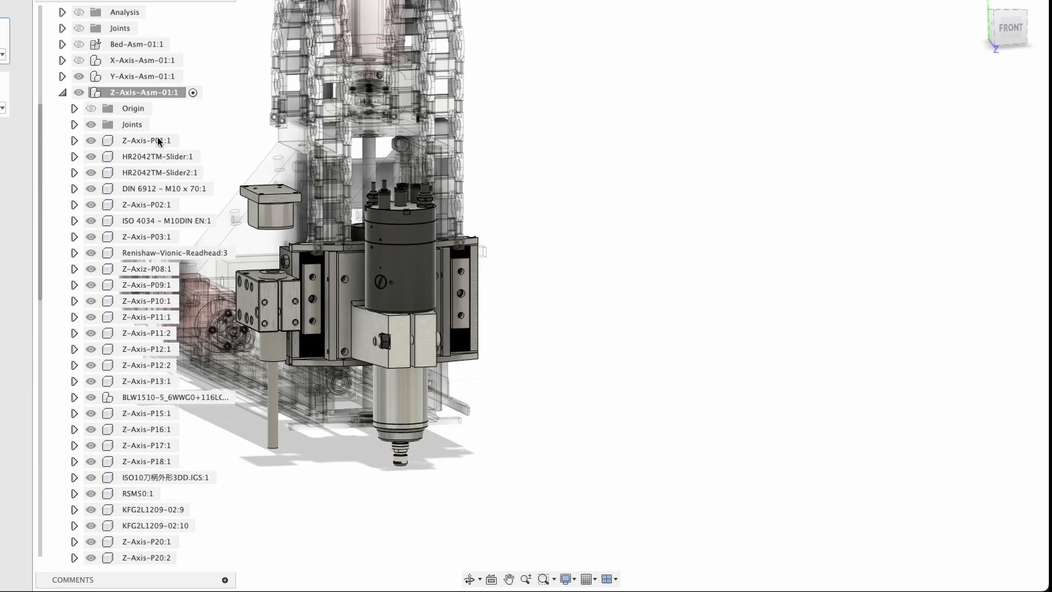
click(80, 76)
Examine the isolated Z-axis from the front and rear, including the ballscrew nut housing, its adjusting bolts and the rail sliders
shift+middle_drag(442, 248, 492, 280)
scroll(373, 243, up, 4)
scroll(372, 242, up, 8)
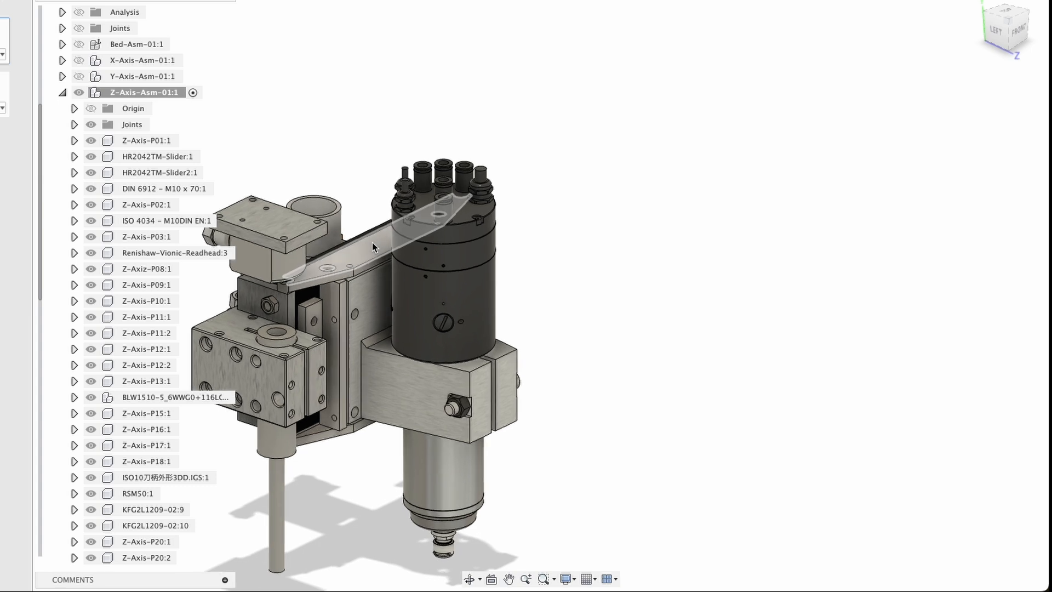
scroll(391, 278, down, 9)
shift+middle_drag(374, 321, 398, 365)
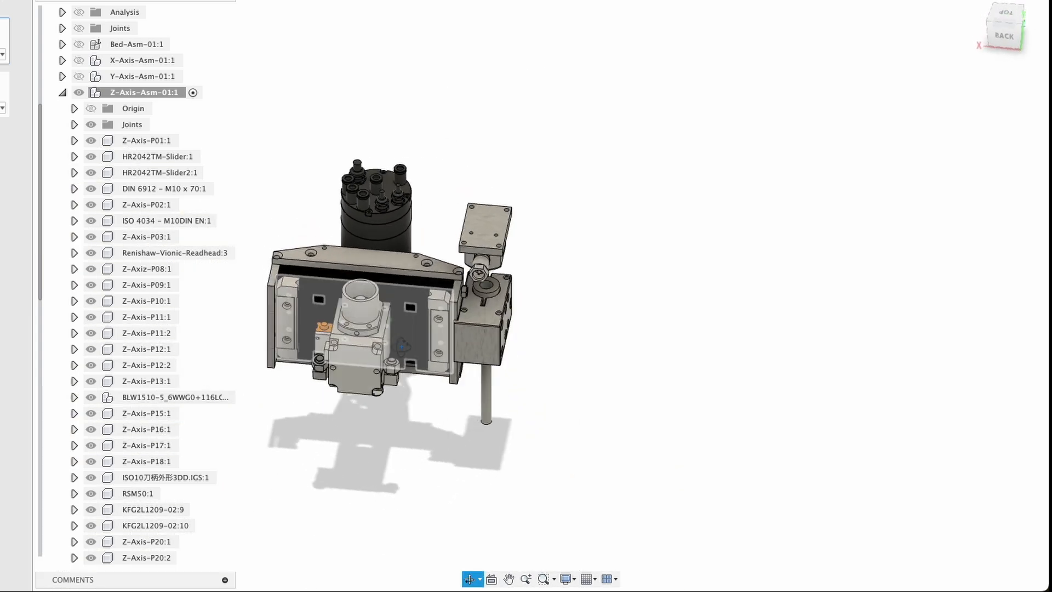
scroll(436, 314, up, 6)
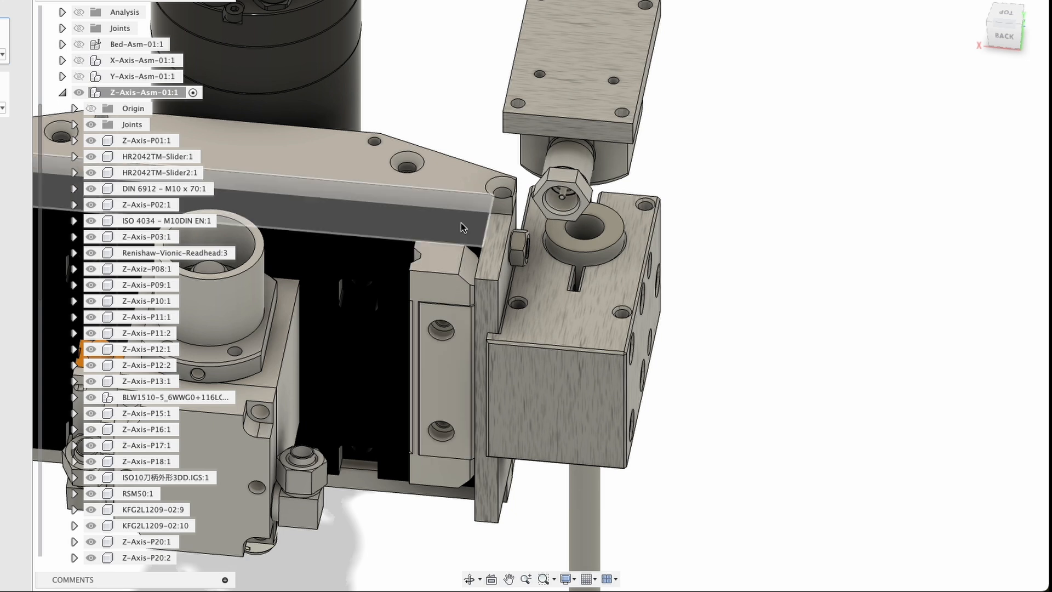
middle_drag(397, 254, 592, 277)
middle_drag(551, 402, 510, 210)
shift+middle_drag(419, 288, 423, 308)
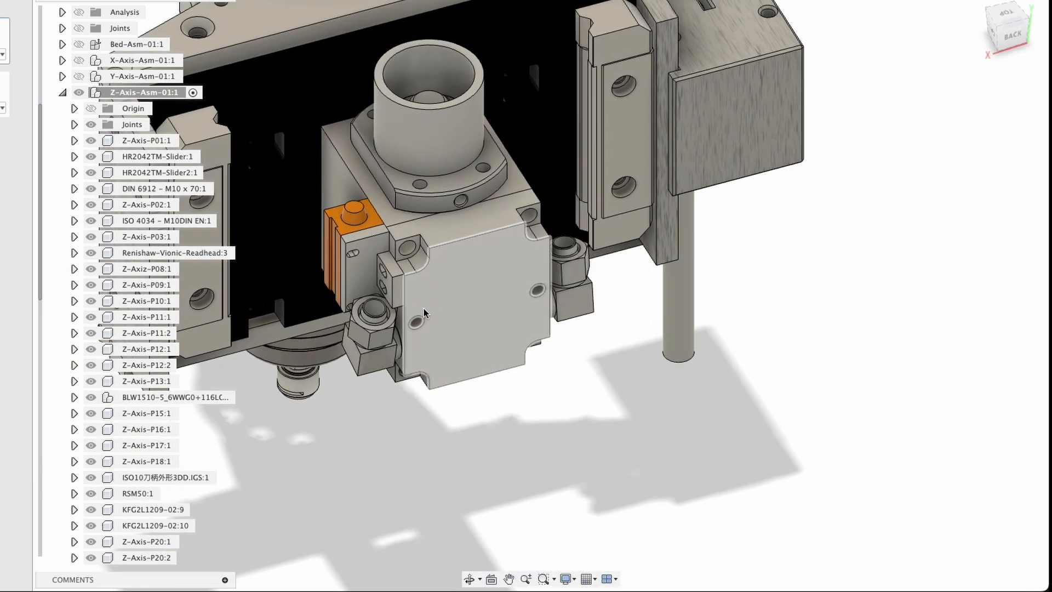
shift+middle_drag(337, 271, 369, 232)
shift+middle_drag(396, 293, 332, 259)
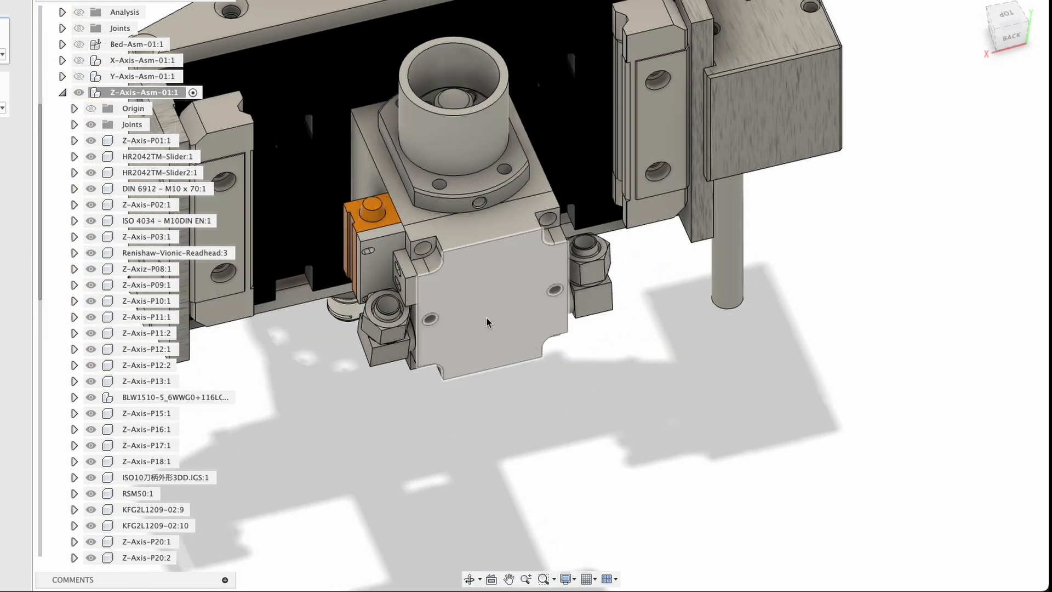
shift+middle_drag(451, 294, 399, 280)
Examine the Z-axis front with the spindle, its split clamp block and the adjacent block holding the vertical rod
middle_drag(531, 251, 443, 345)
shift+middle_drag(655, 311, 408, 296)
middle_drag(591, 301, 442, 55)
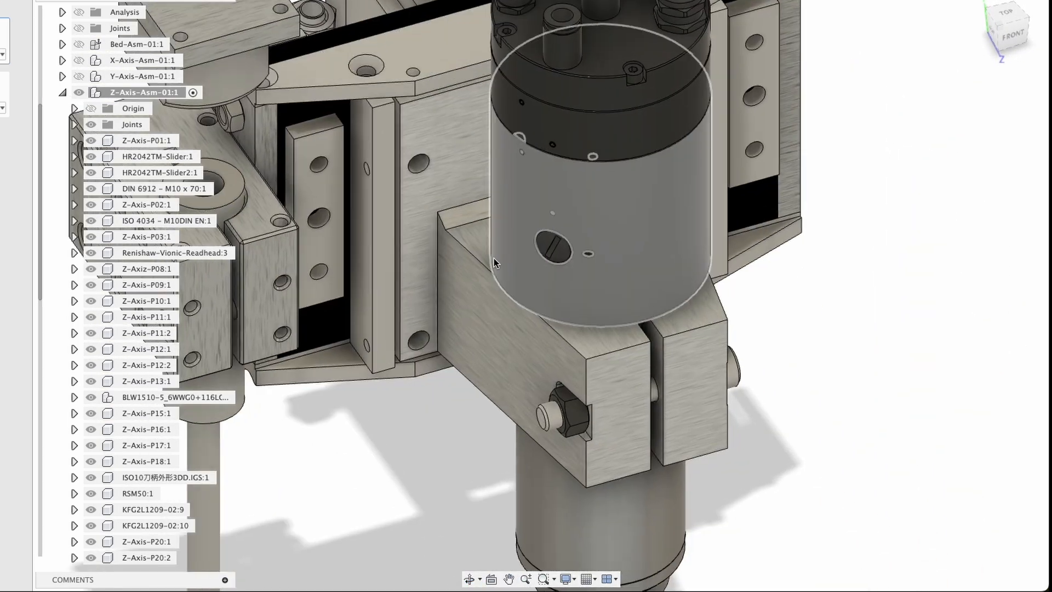
scroll(494, 258, down, 4)
shift+middle_drag(532, 306, 580, 328)
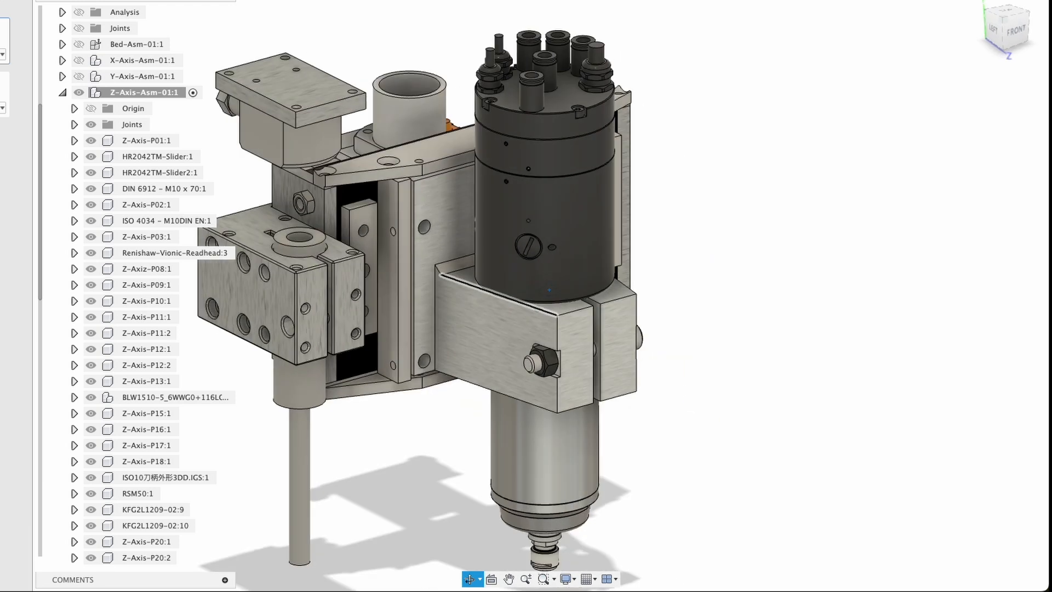
scroll(597, 340, up, 3)
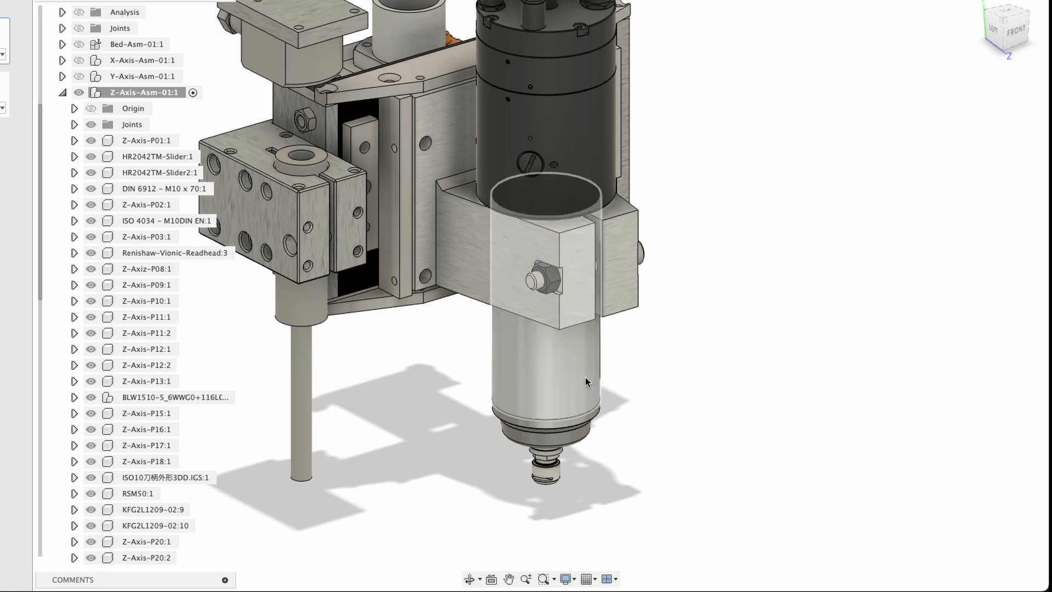
scroll(604, 413, down, 2)
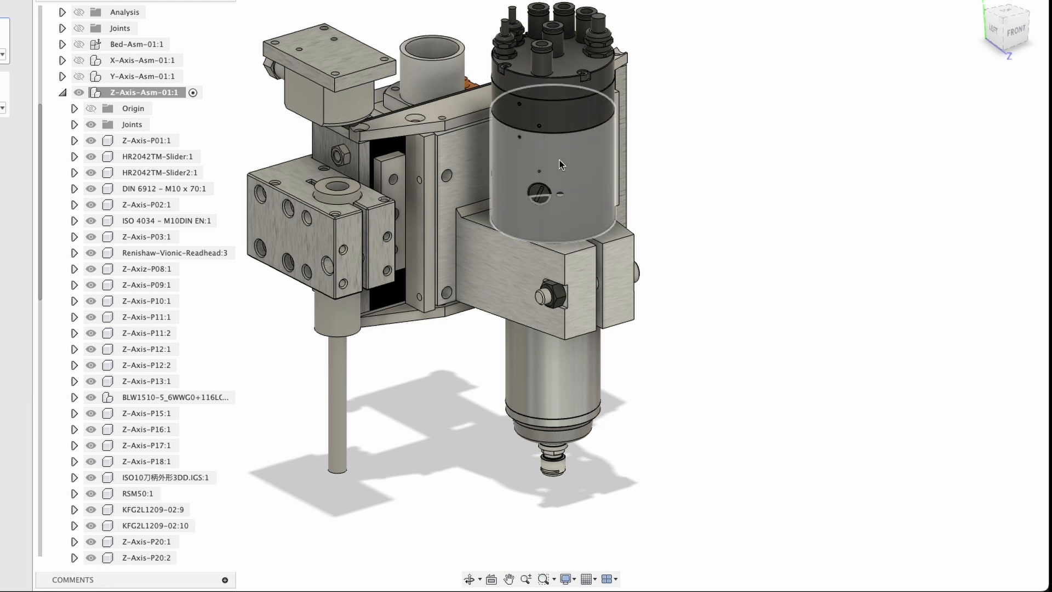
Examine the spindle nose and tool holder from below
shift+middle_drag(605, 251, 615, 211)
scroll(586, 436, up, 5)
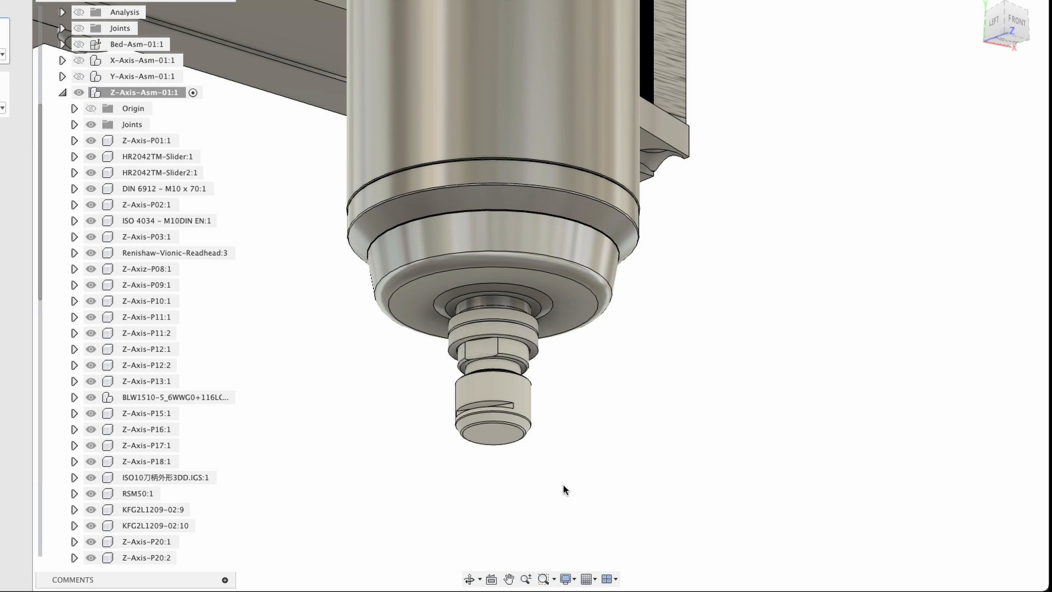
scroll(565, 485, down, 5)
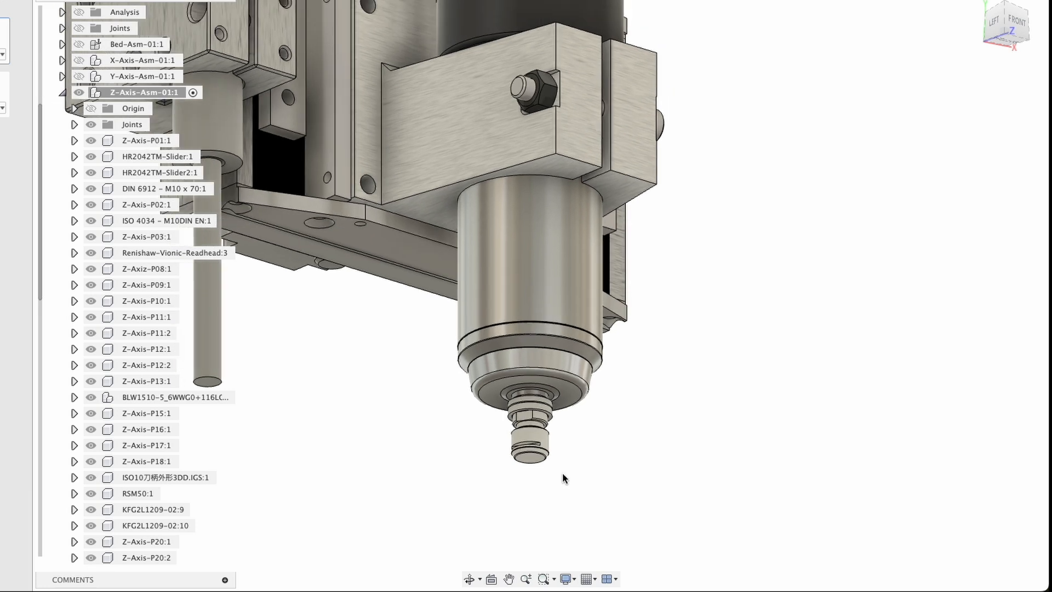
scroll(562, 473, down, 1)
mouse_move(474, 272)
shift+middle_down()
mouse_move(458, 333)
mouse_move(476, 251)
shift+middle_up()
scroll(540, 430, up, 4)
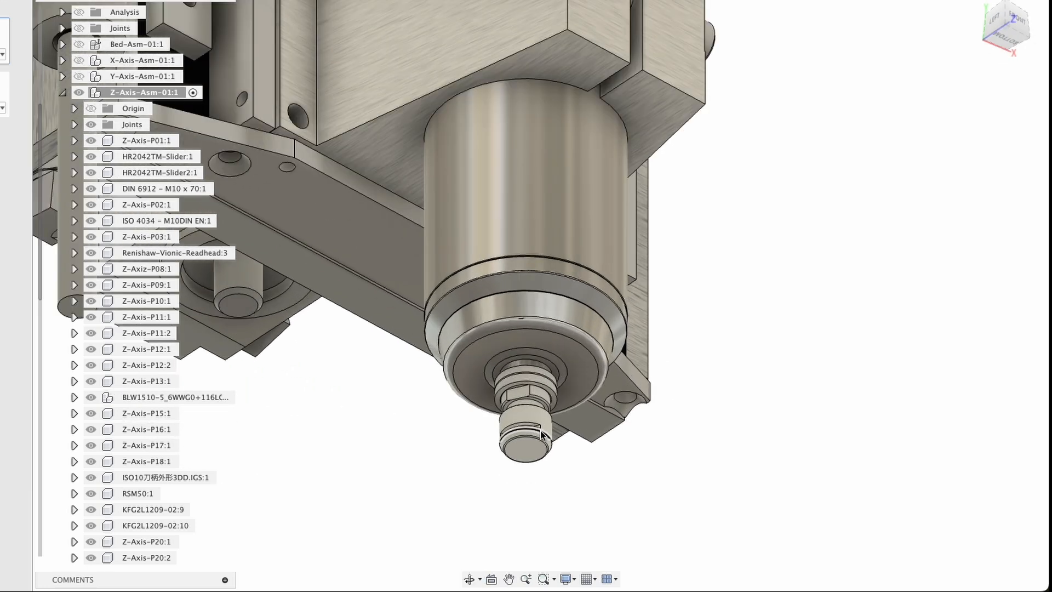
scroll(541, 432, up, 2)
scroll(542, 423, down, 3)
scroll(543, 433, up, 1)
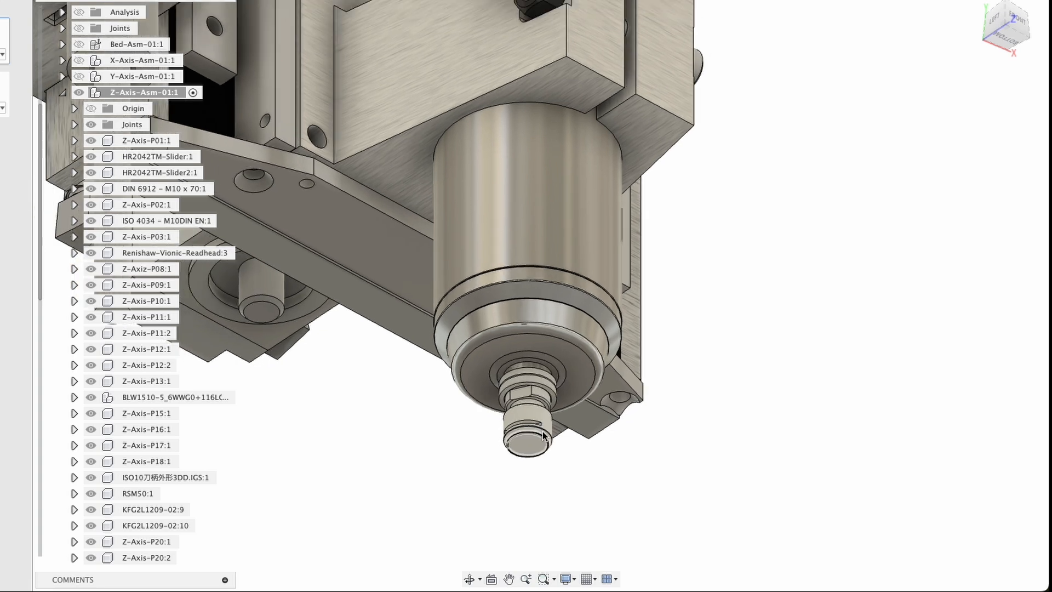
Hide Z-Axis-P12:1, the vertical strip between the rail slider and the spindle mounting plate
shift+middle_drag(545, 434, 404, 534)
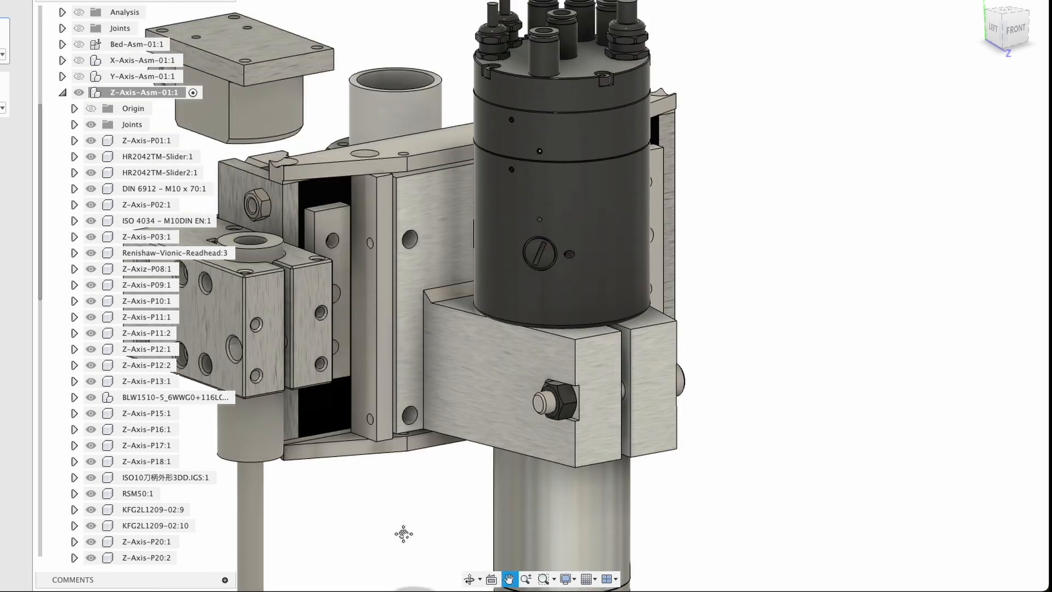
shift+middle_drag(396, 318, 436, 305)
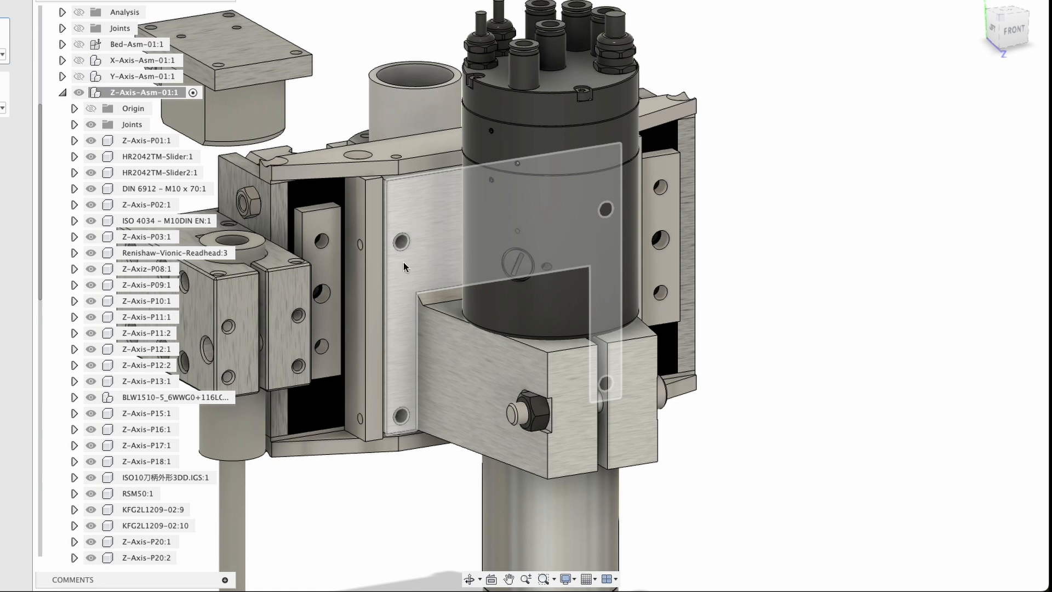
click(370, 268)
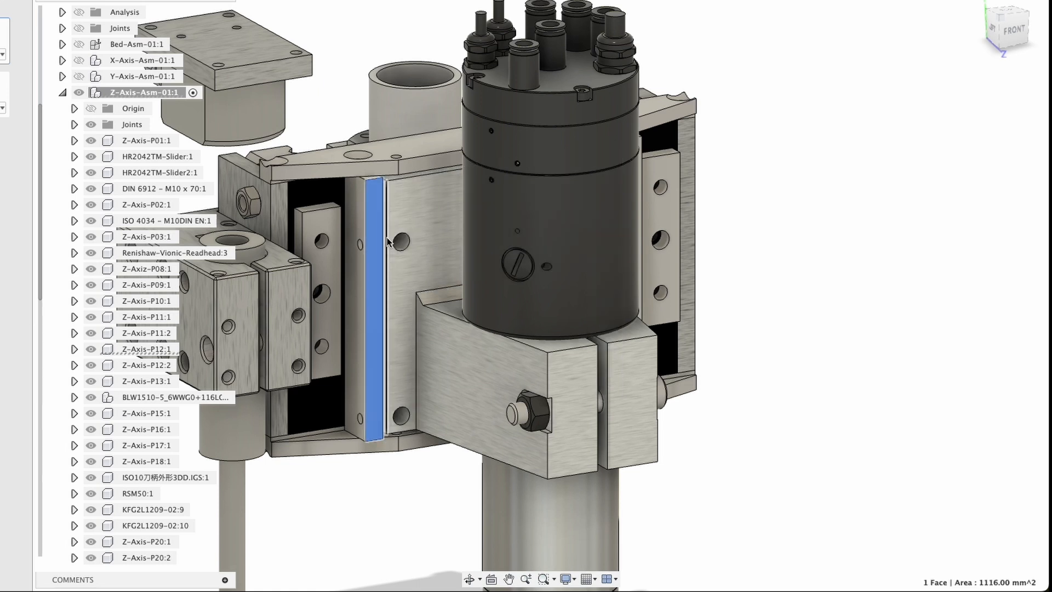
click(91, 349)
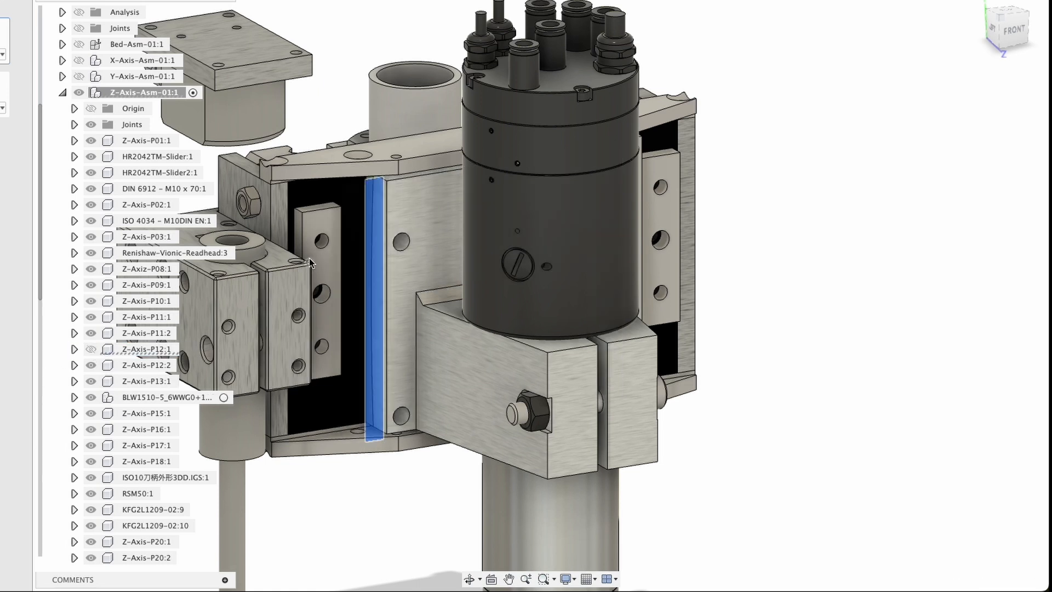
Examine the exposed edge of the spindle mounting plate Z-Axis-P02:1 and the narrow tapered face of Z-Axis-P09:1 behind it
shift+middle_drag(329, 120, 363, 65)
click(363, 65)
scroll(306, 220, up, 10)
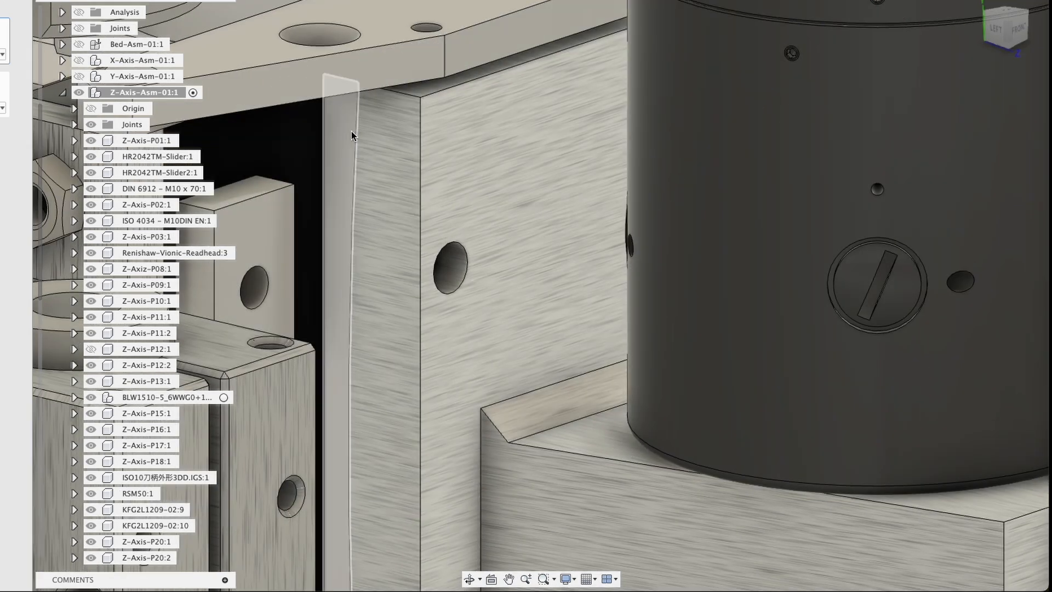
click(330, 181)
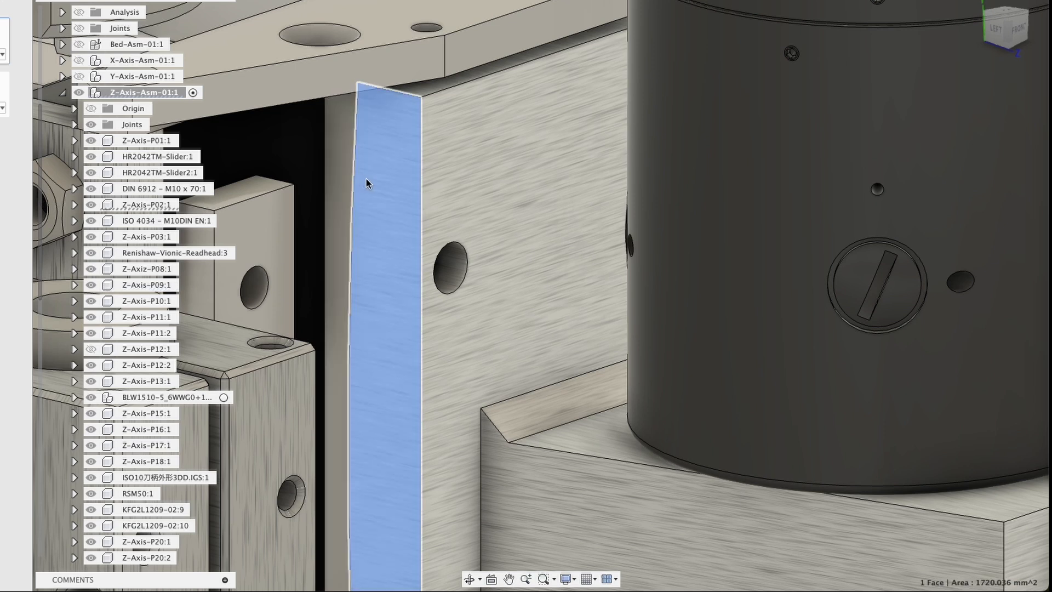
scroll(390, 216, down, 1)
scroll(389, 217, down, 3)
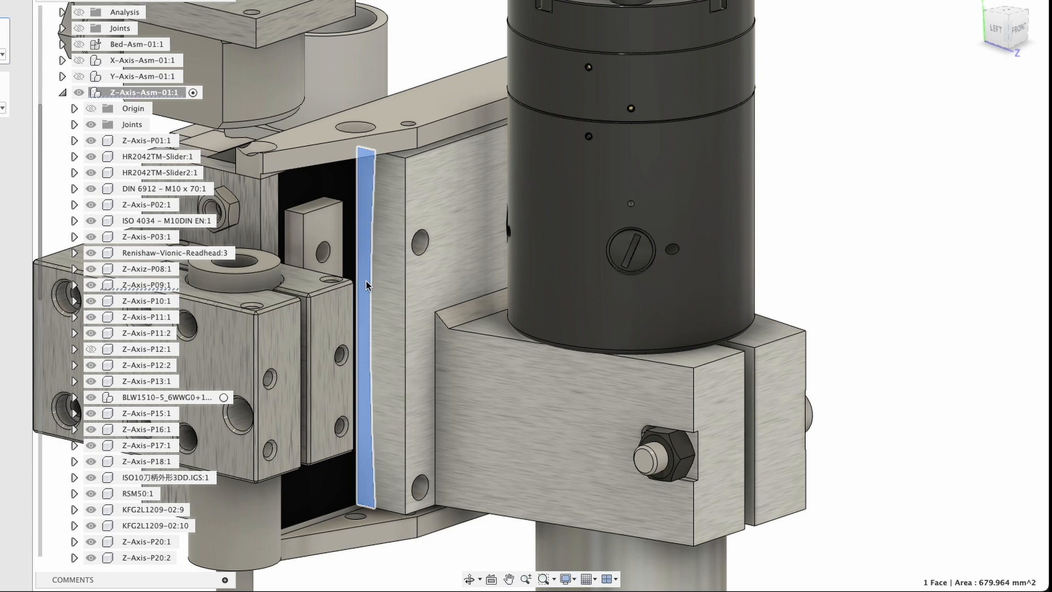
scroll(446, 280, down, 3)
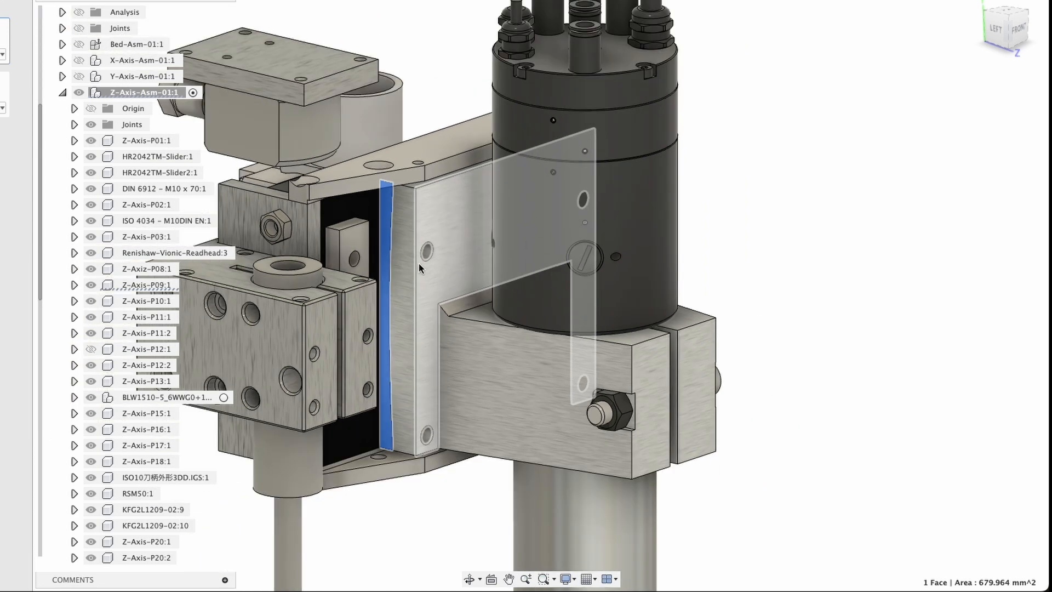
shift+middle_drag(412, 271, 427, 270)
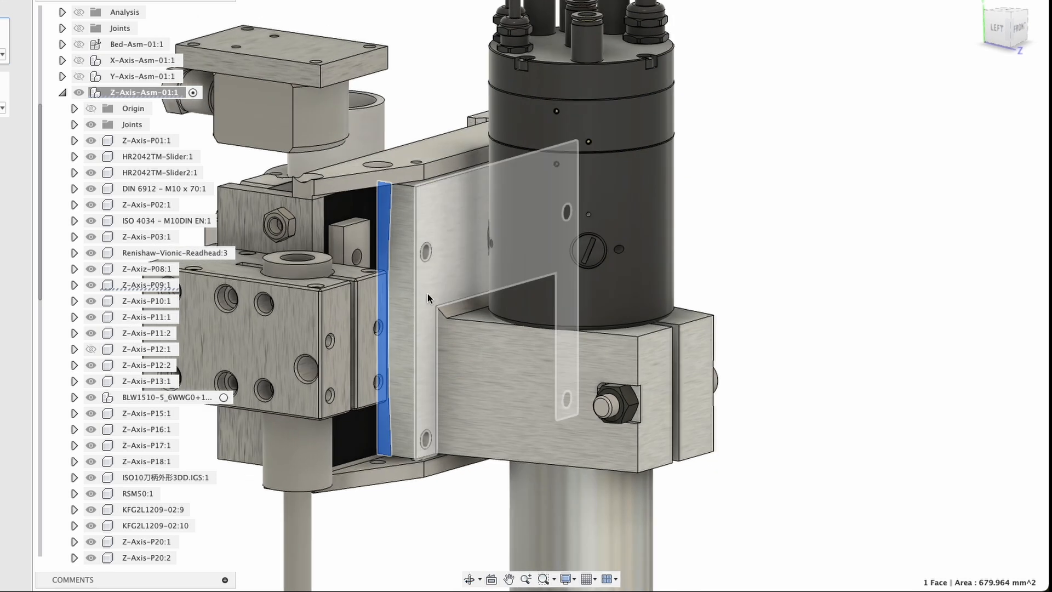
middle_drag(622, 500, 527, 370)
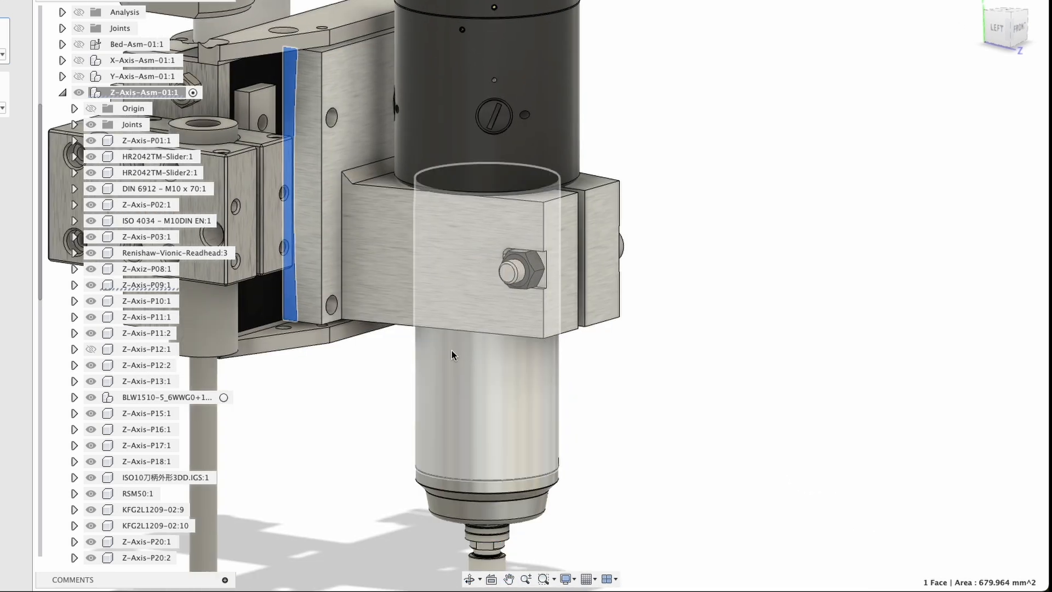
click(352, 433)
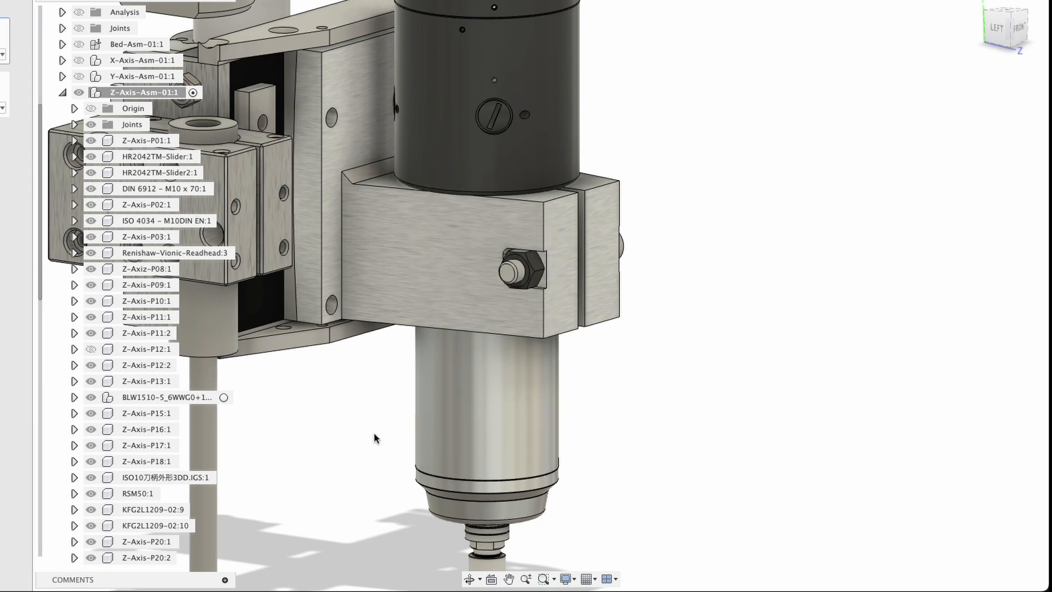
Examine the spindle, its clamp block and the tool holder from the front and left side of the Z-axis
shift+middle_drag(374, 432, 322, 435)
scroll(420, 372, up, 3)
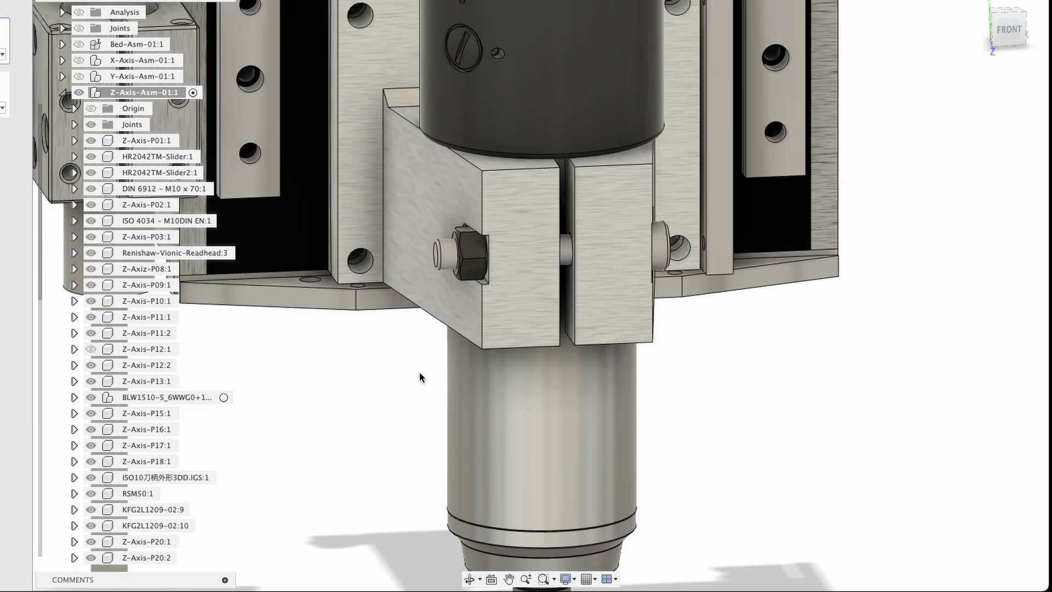
scroll(419, 372, down, 8)
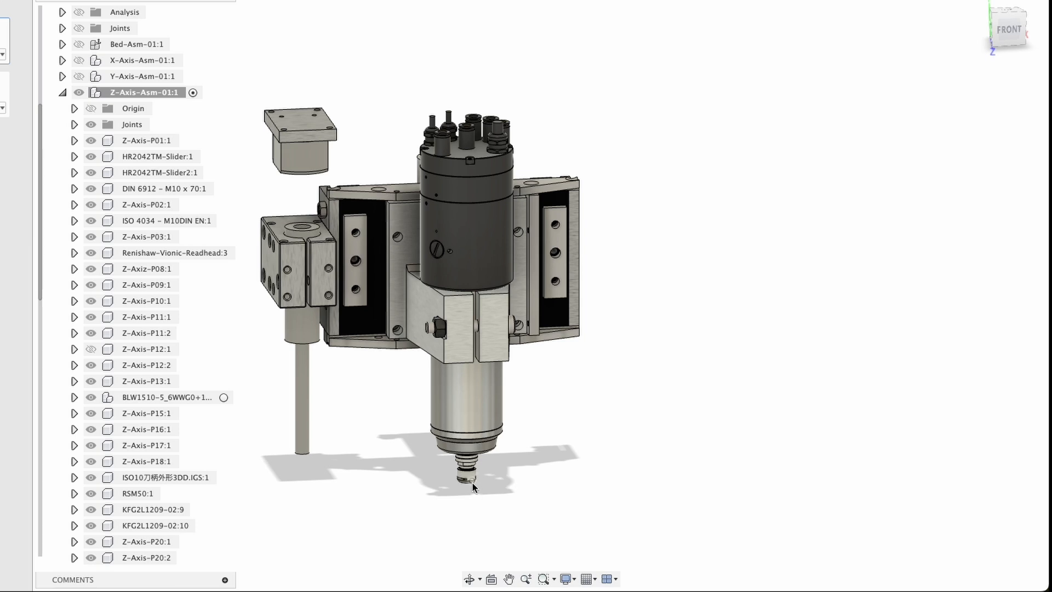
shift+middle_drag(472, 482, 536, 462)
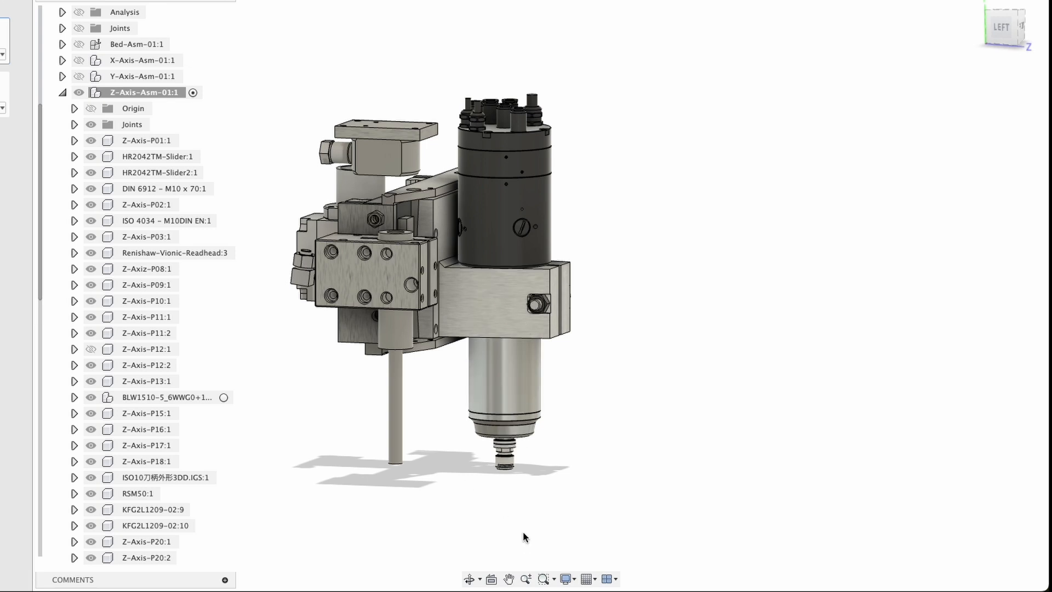
shift+middle_drag(496, 242, 486, 349)
shift+middle_drag(515, 209, 522, 359)
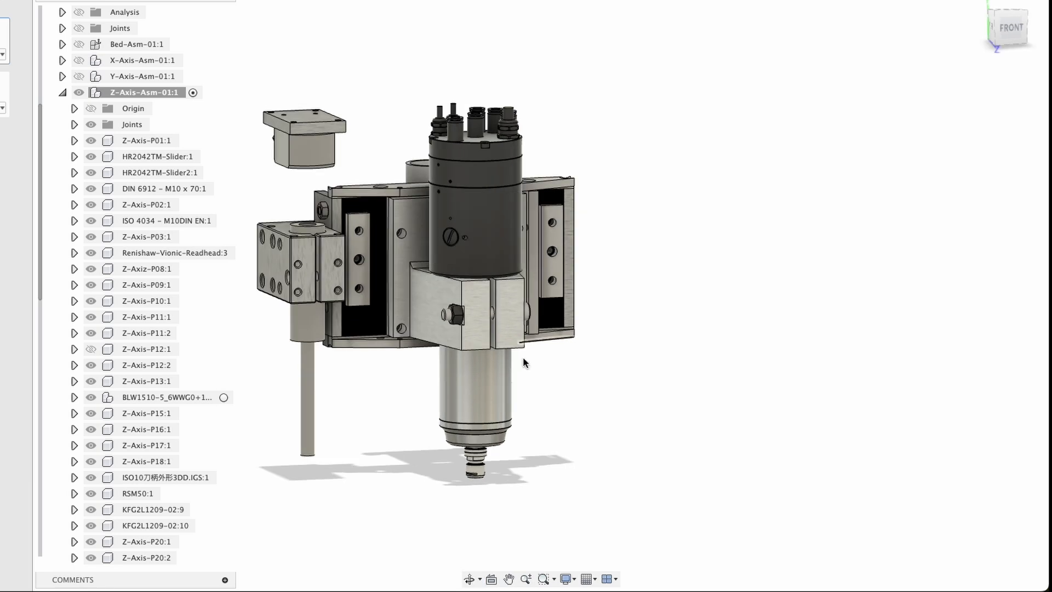
shift+middle_drag(594, 278, 537, 262)
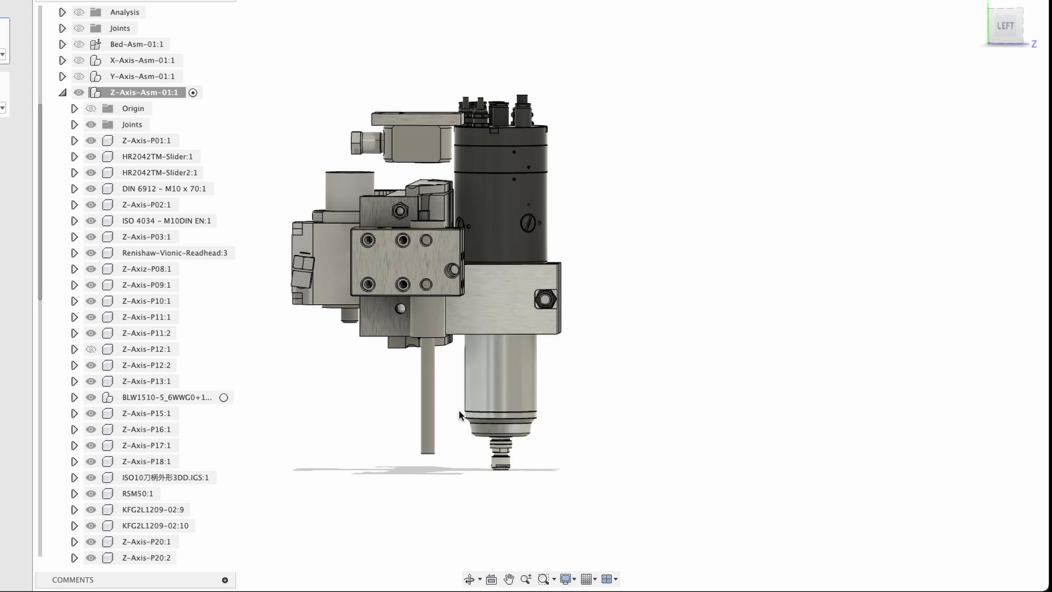
click(1022, 28)
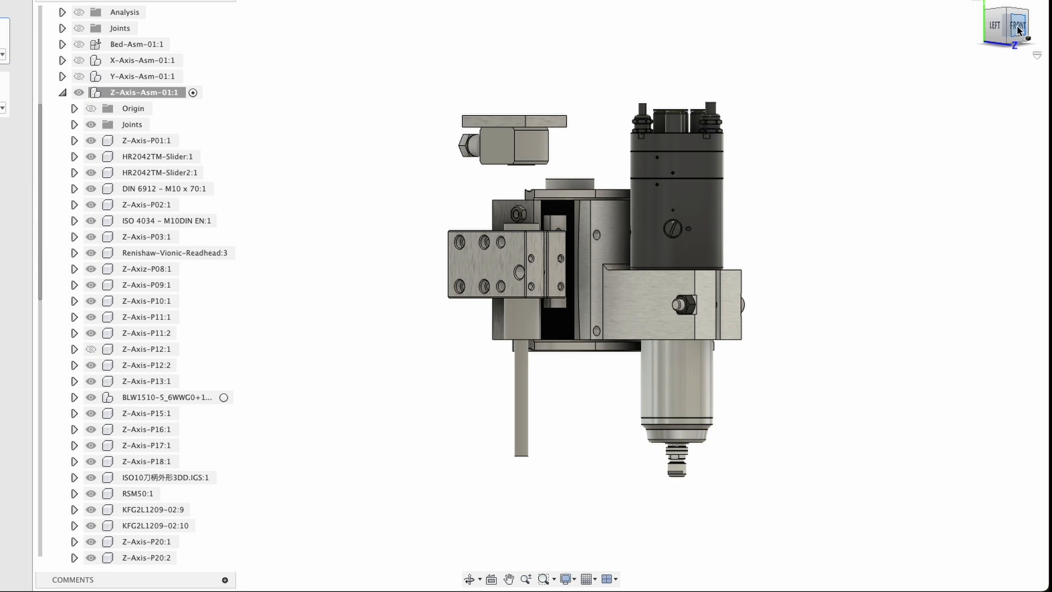
click(1017, 28)
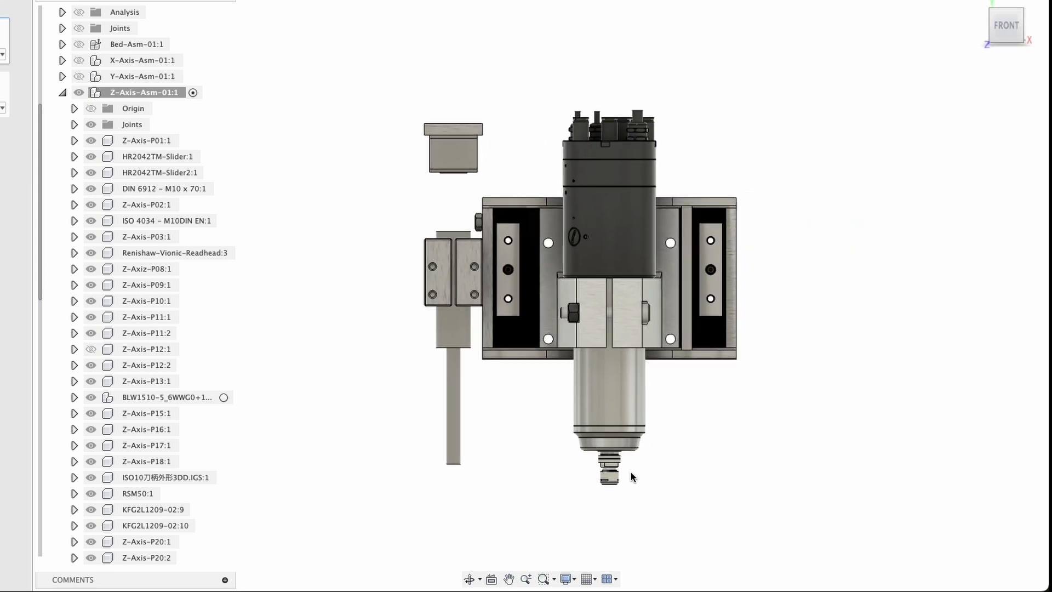
Show the hidden strip Z-Axis-P12:1 again
shift+middle_drag(577, 299, 613, 310)
scroll(548, 232, up, 3)
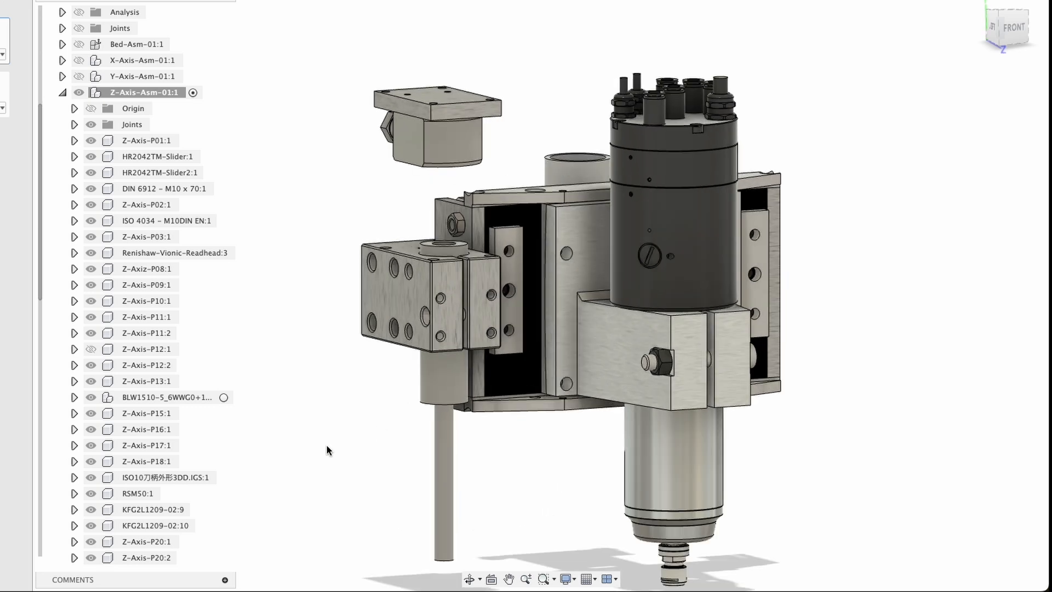
click(91, 349)
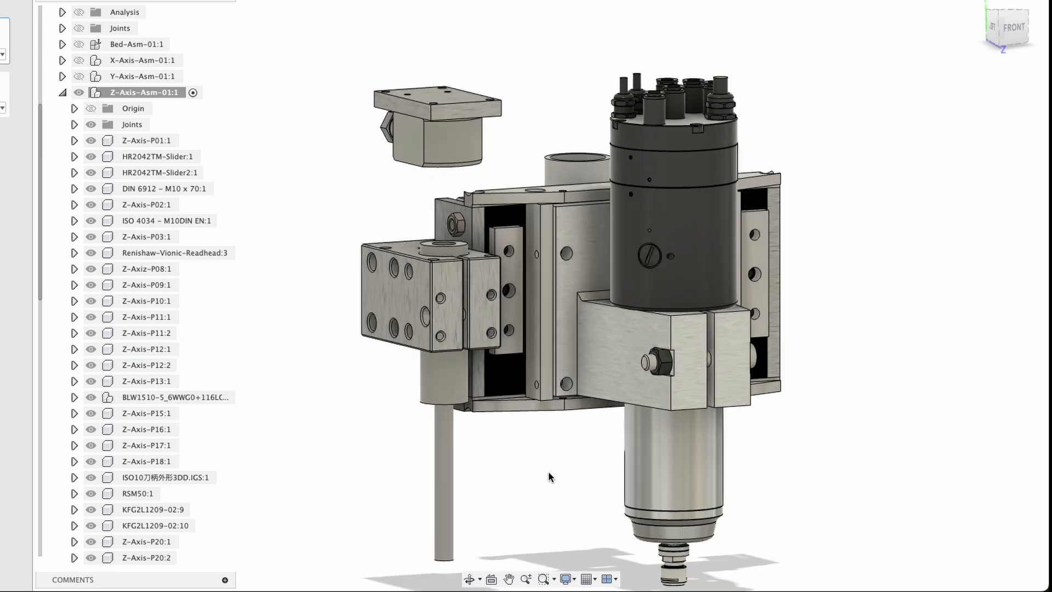
Examine the vertical strips, rail sliders and top plate on both sides of the spindle mounting plate
scroll(535, 330, up, 4)
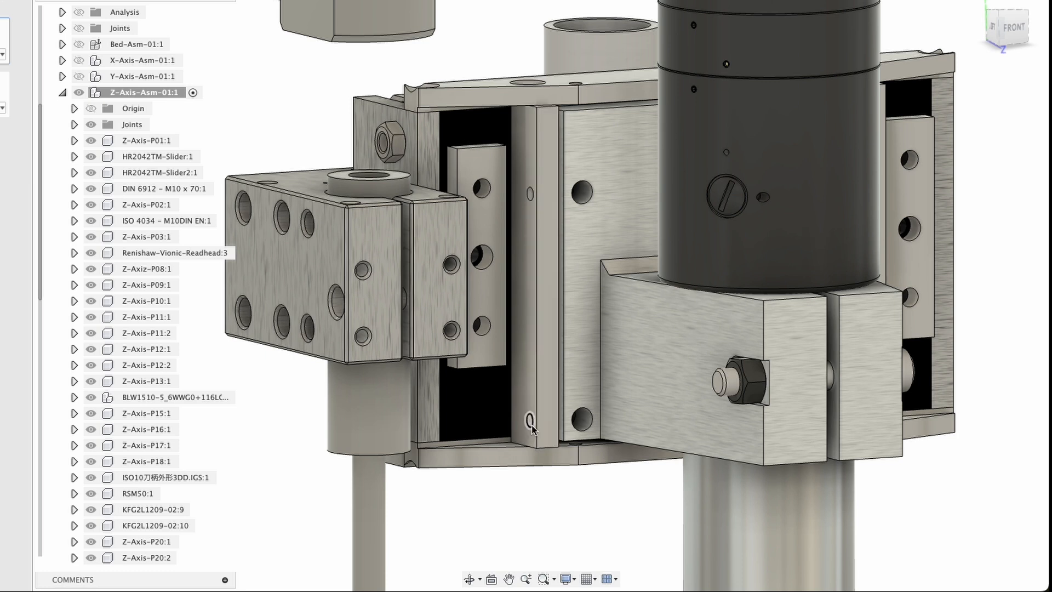
shift+middle_drag(530, 193, 490, 421)
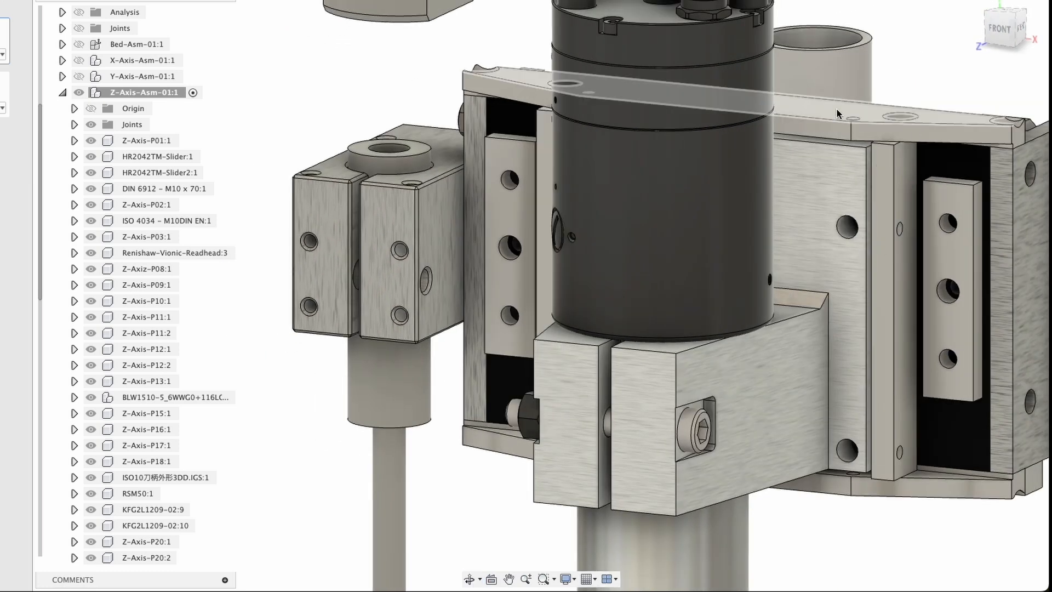
middle_drag(848, 253, 720, 390)
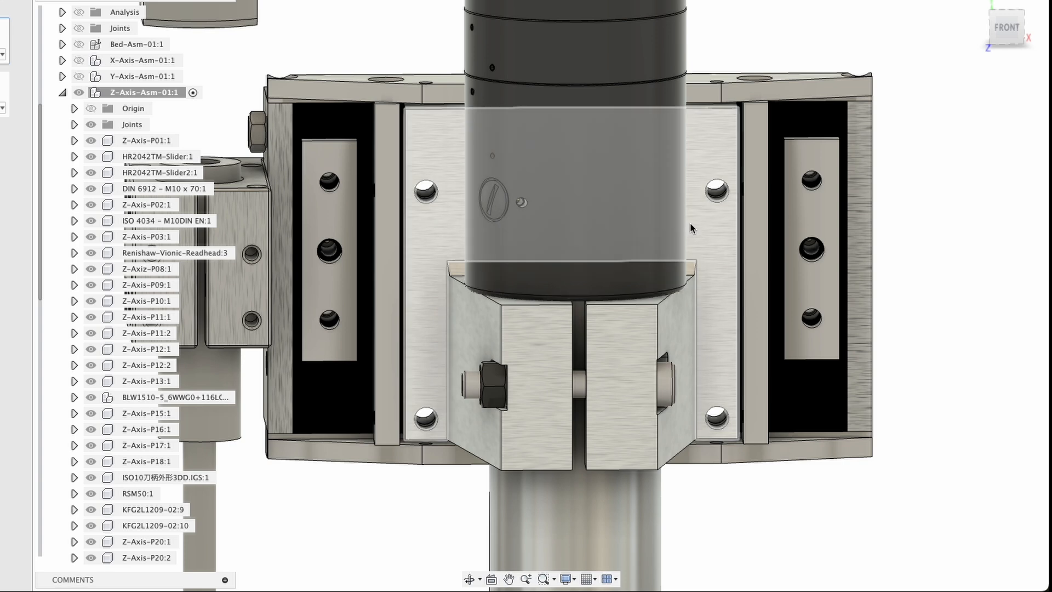
shift+middle_drag(689, 188, 712, 211)
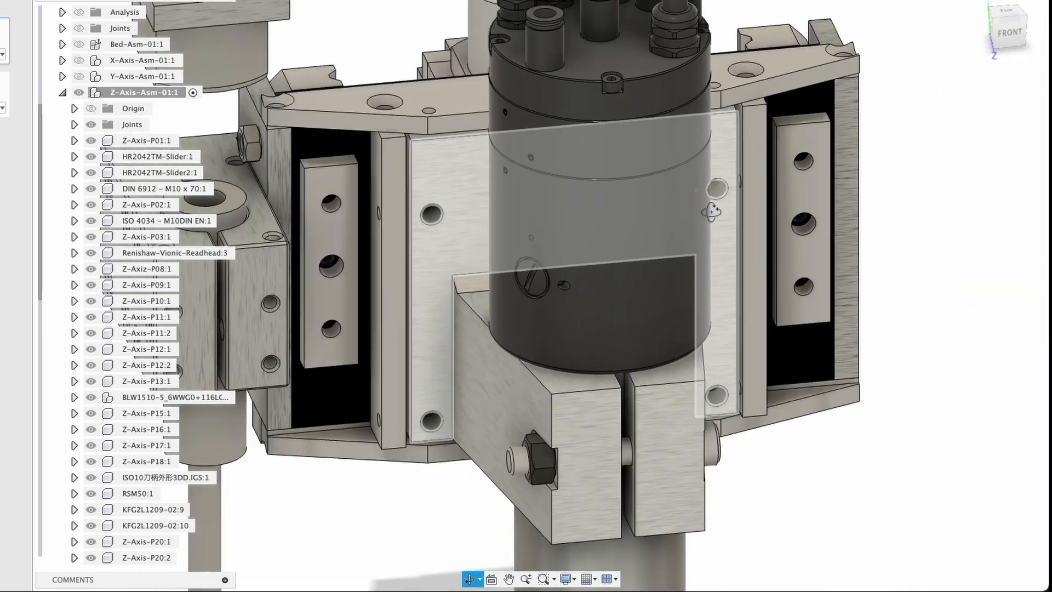
shift+drag(712, 212, 767, 238)
scroll(514, 219, up, 1)
scroll(515, 219, down, 5)
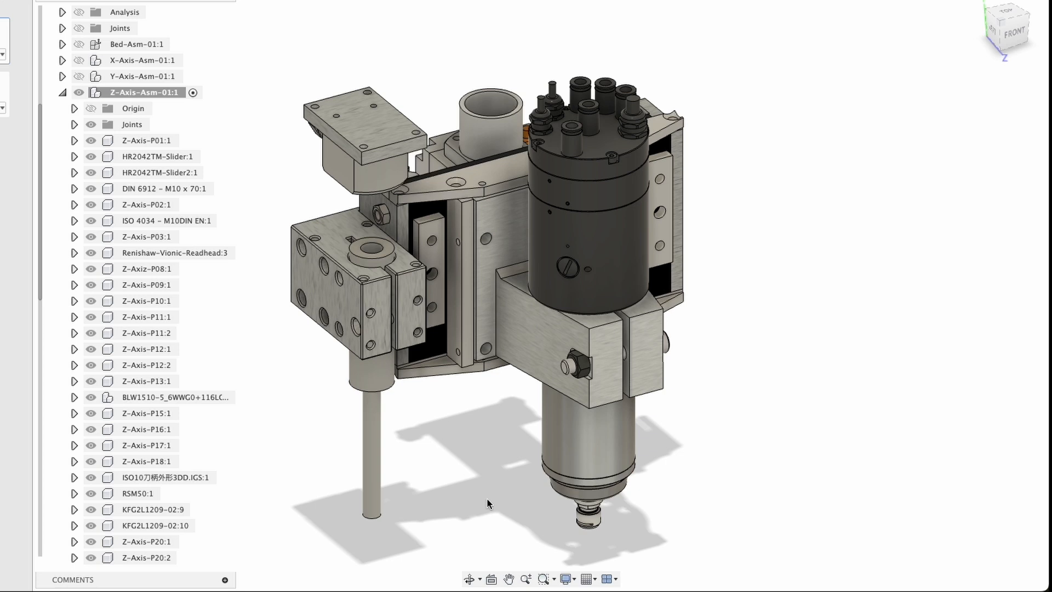
Examine the split block holding the vertical rod beside the Z-axis from the front and left
shift+middle_drag(497, 372, 570, 345)
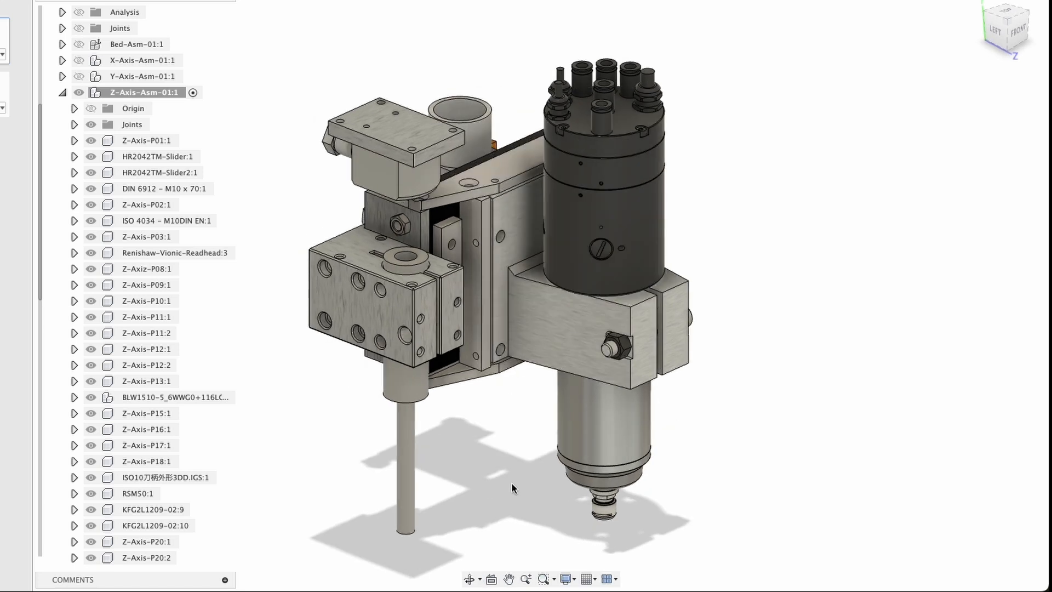
shift+middle_drag(469, 370, 373, 398)
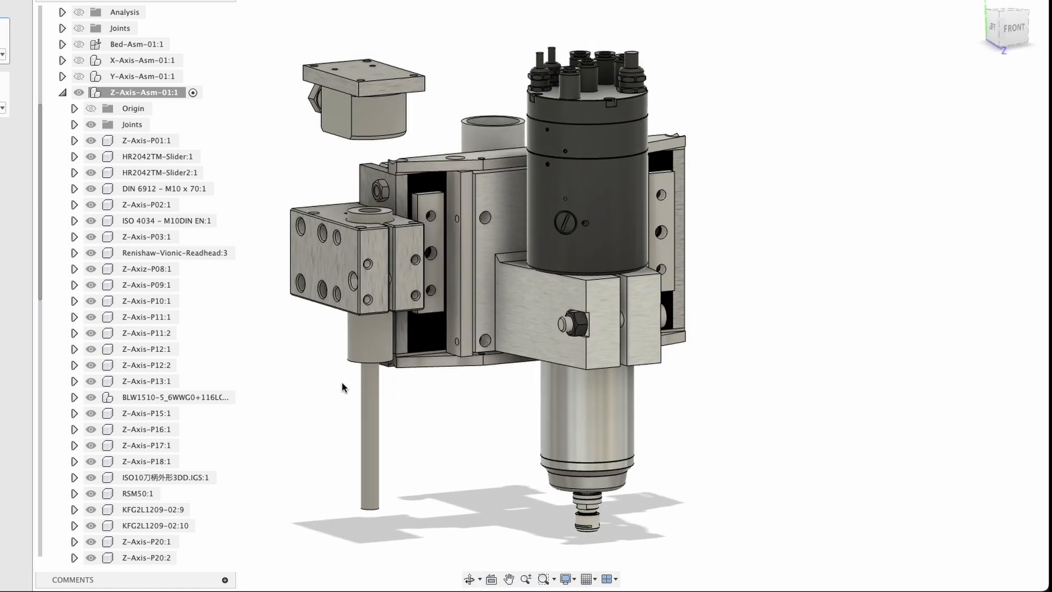
middle_drag(346, 519, 391, 507)
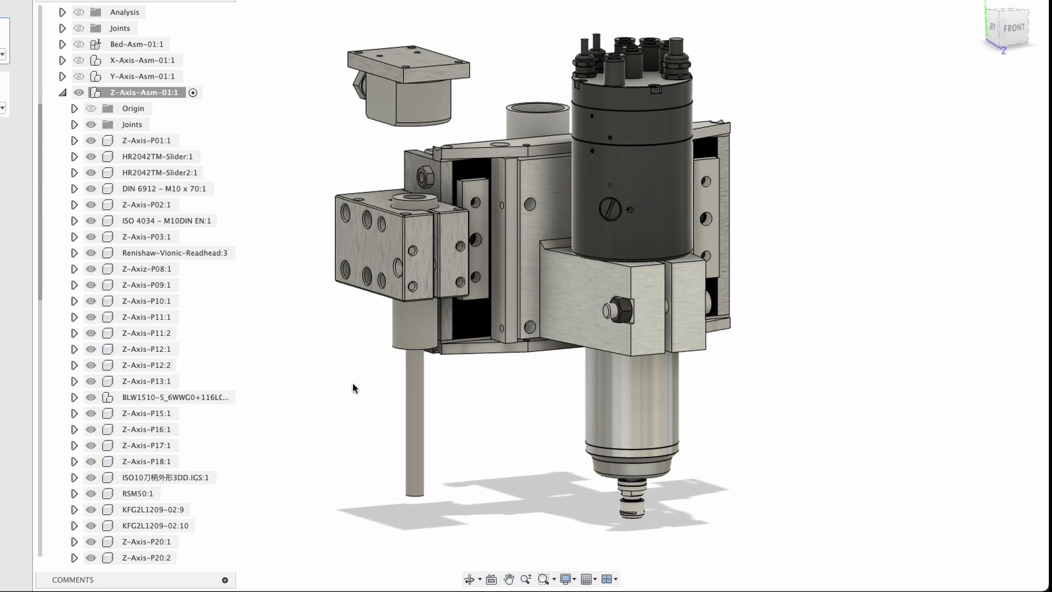
shift+middle_drag(353, 329, 476, 325)
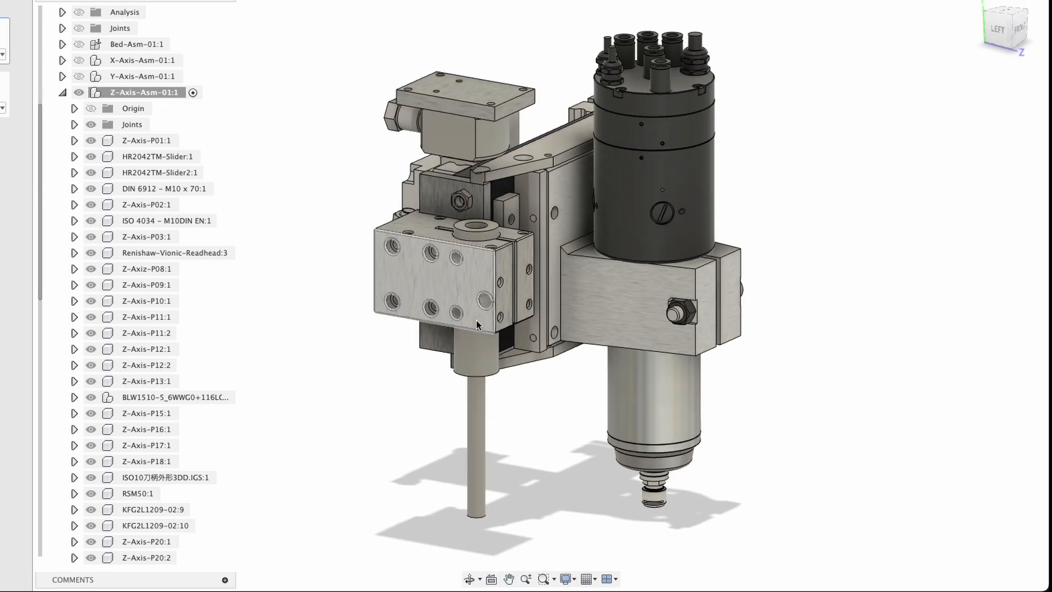
shift+middle_drag(394, 329, 404, 375)
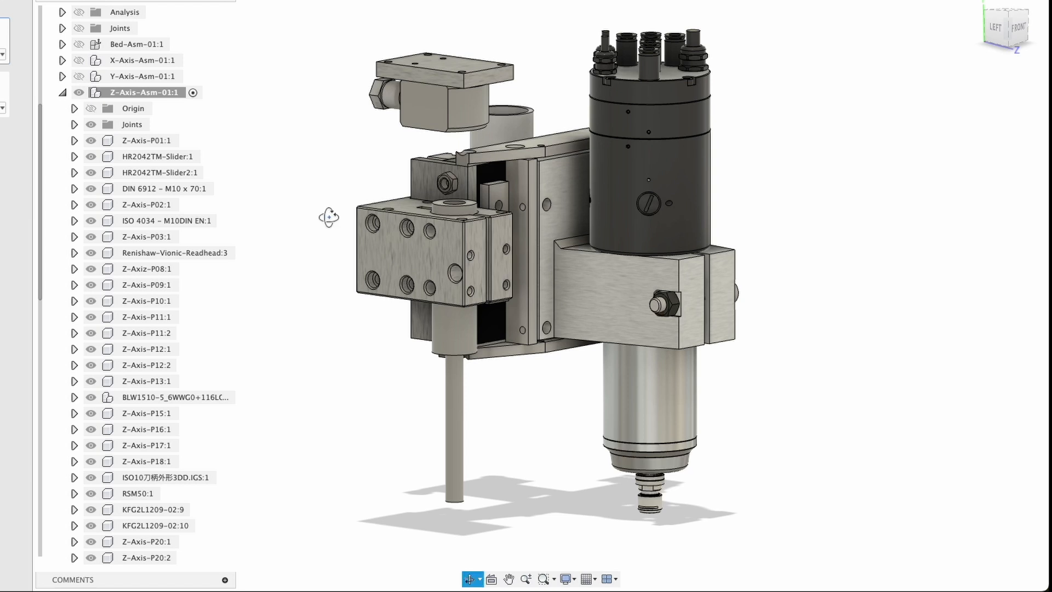
Examine the separate plate-mounted housing above the rod block from below and above, together with the whole Z-axis
shift+middle_drag(329, 216, 386, 223)
scroll(456, 185, up, 5)
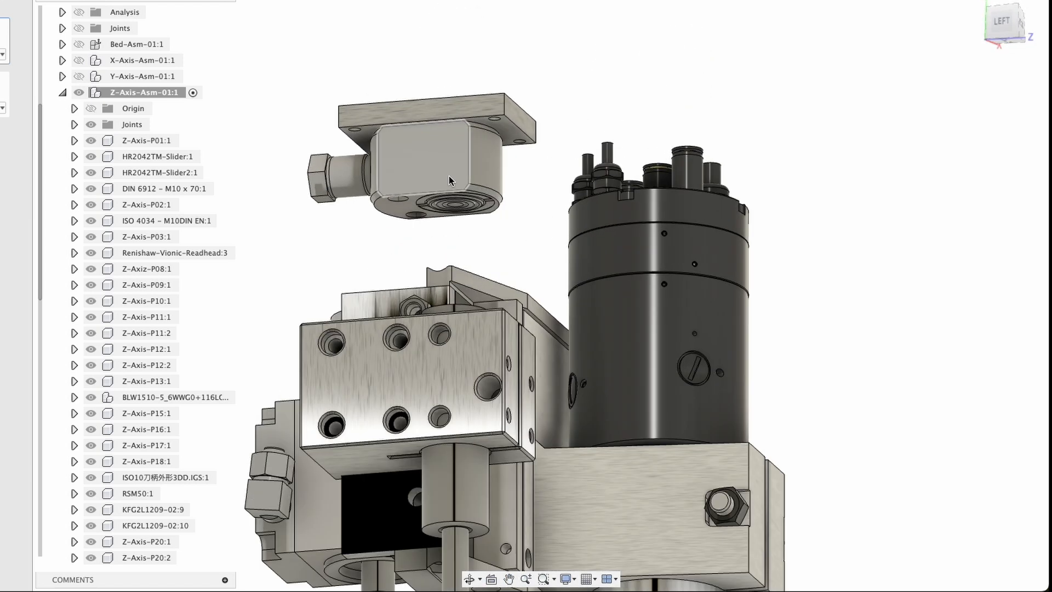
scroll(471, 178, down, 6)
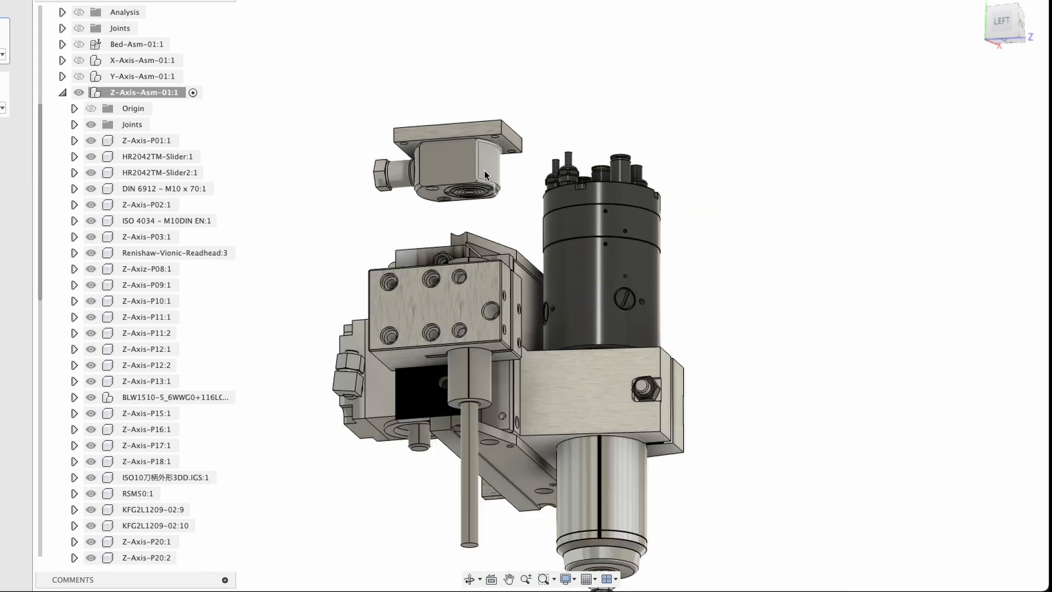
shift+middle_drag(469, 213, 439, 359)
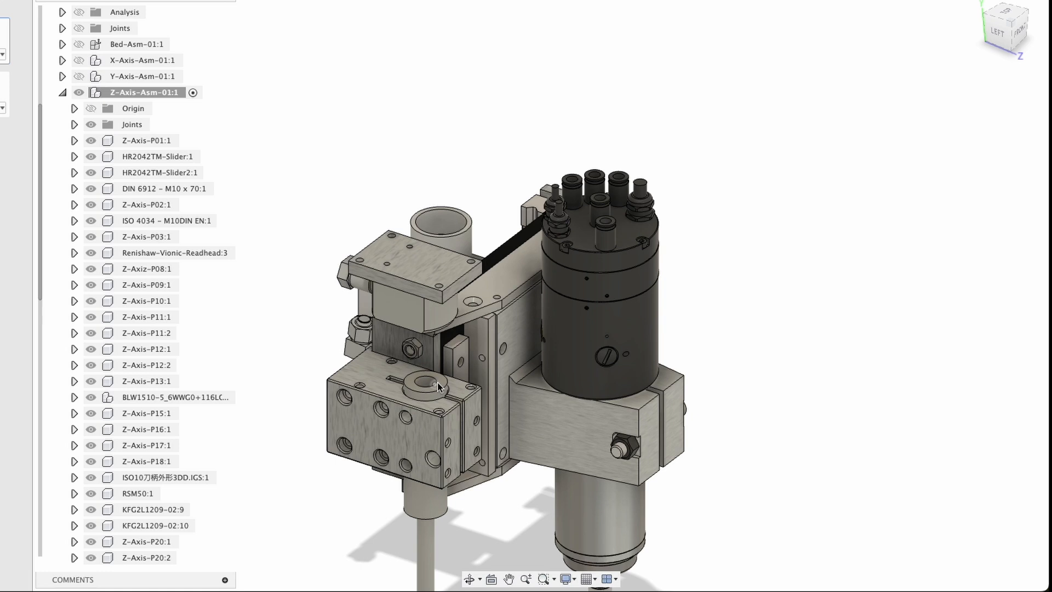
click(426, 546)
click(376, 555)
scroll(447, 366, down, 5)
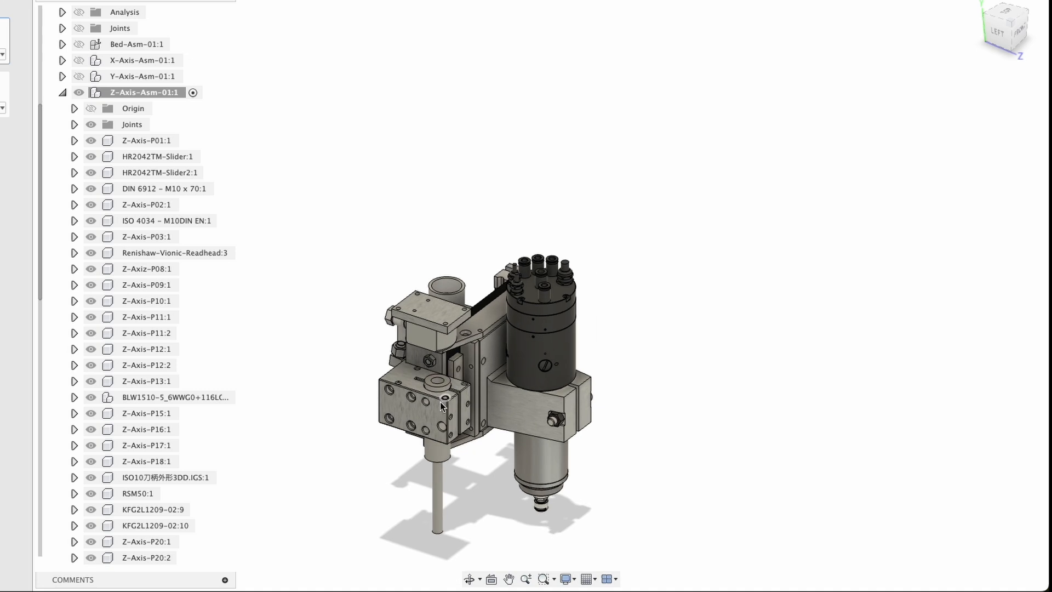
scroll(408, 411, up, 3)
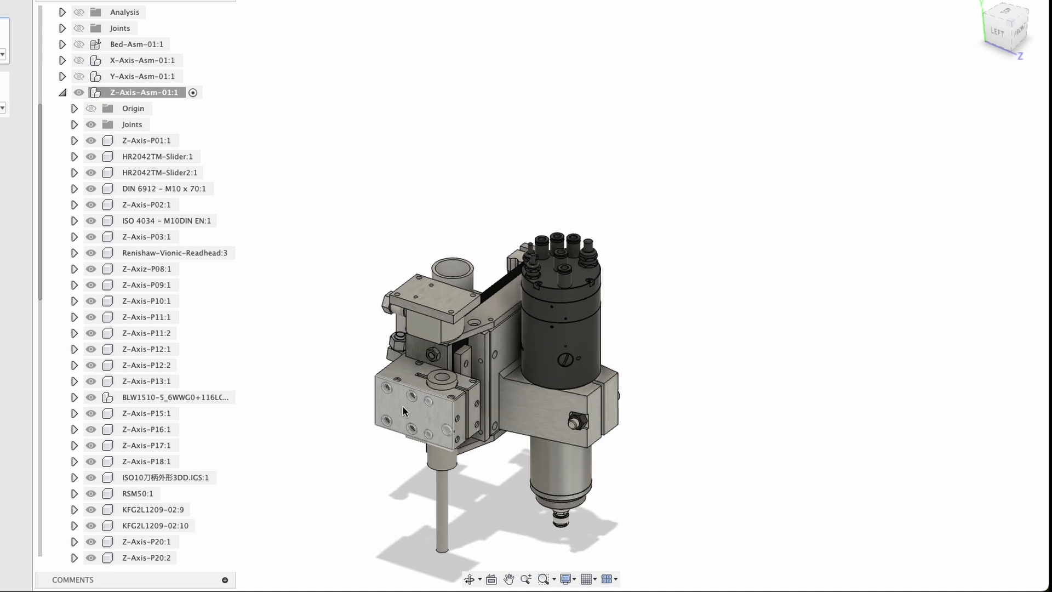
Collapse the Z-Axis-Asm-01:1 component list and hide that subassembly
shift+middle_drag(436, 449, 373, 435)
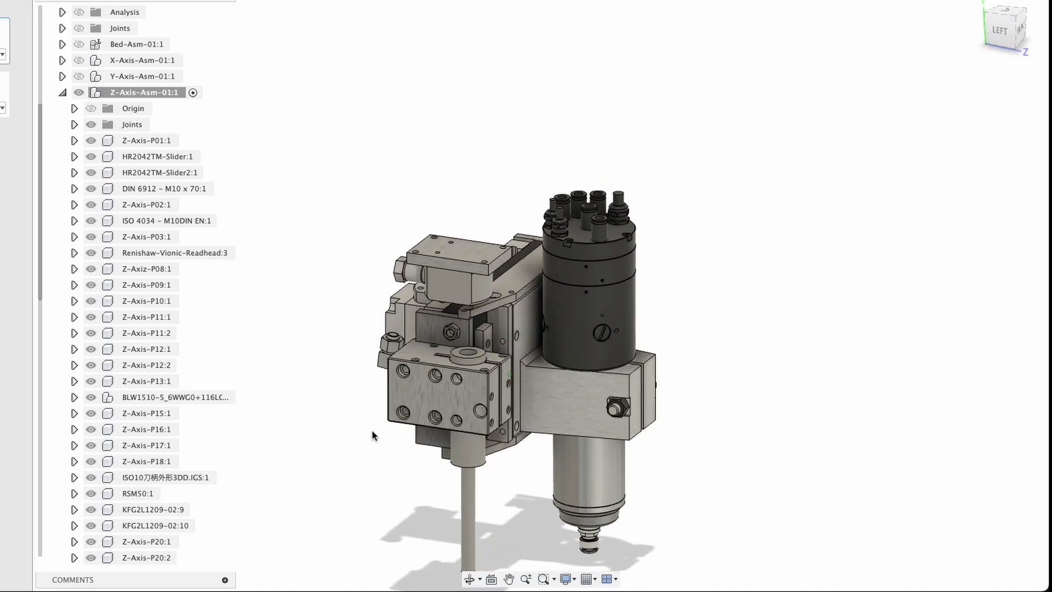
click(63, 93)
click(79, 172)
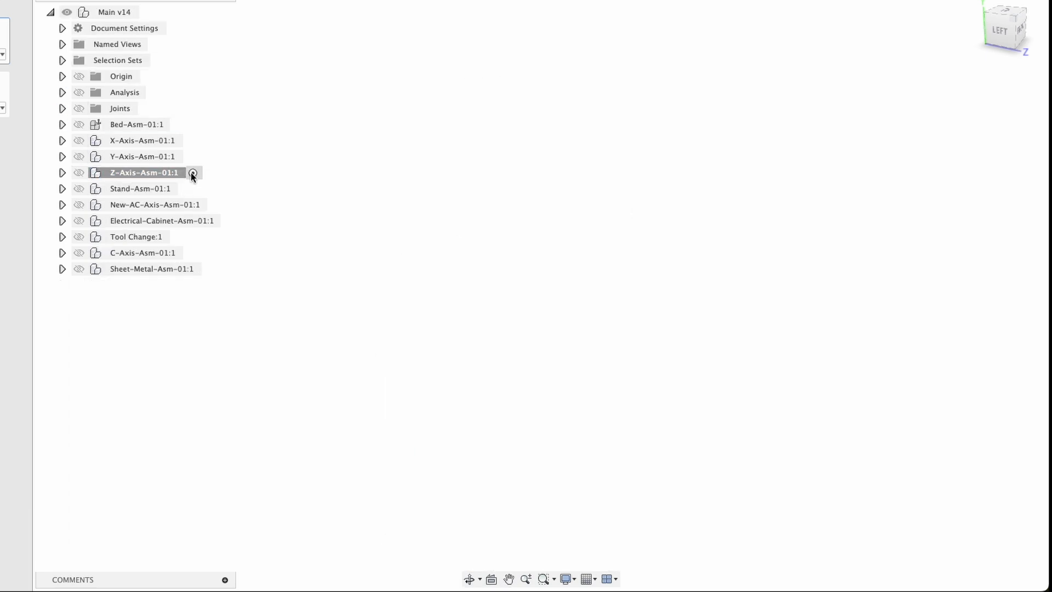
click(192, 173)
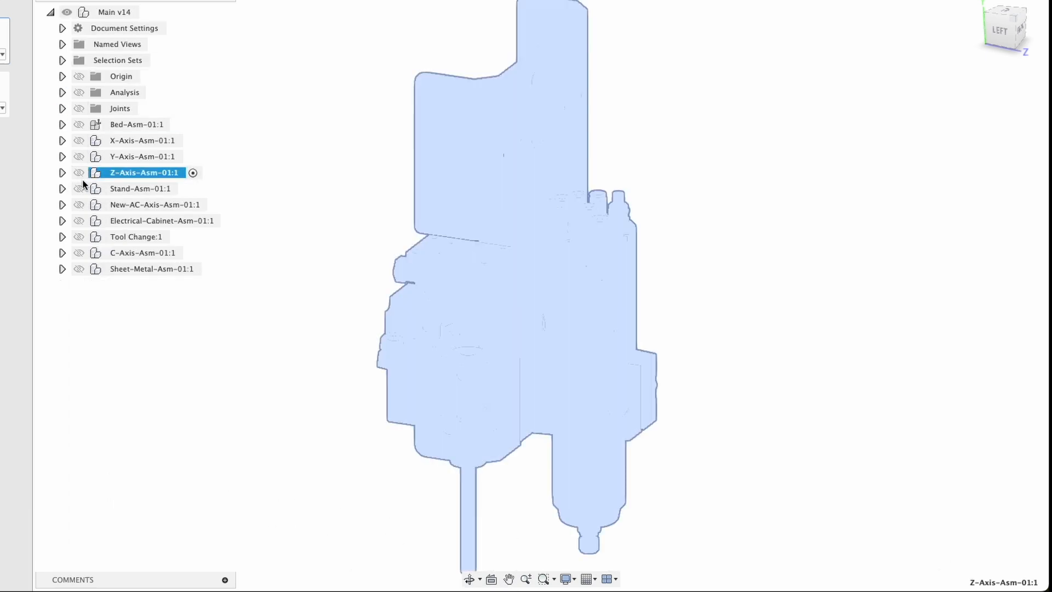
click(216, 99)
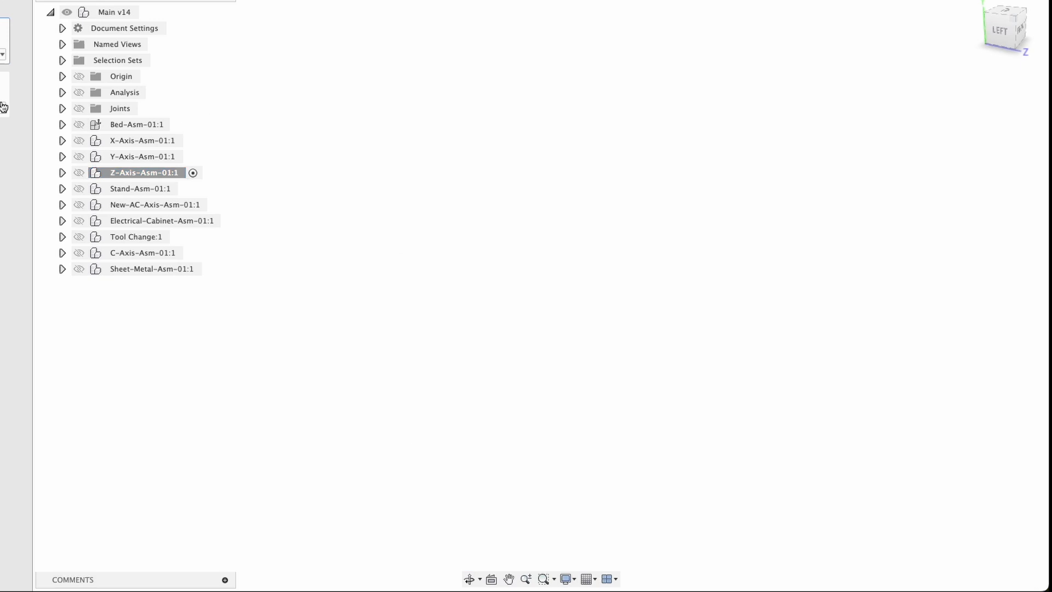
Show the Bed-Asm-01:1, X-Axis-Asm-01:1, Y-Axis-Asm-01:1, Z-Axis-Asm-01:1 and Stand-Asm-01:1 subassemblies
click(78, 125)
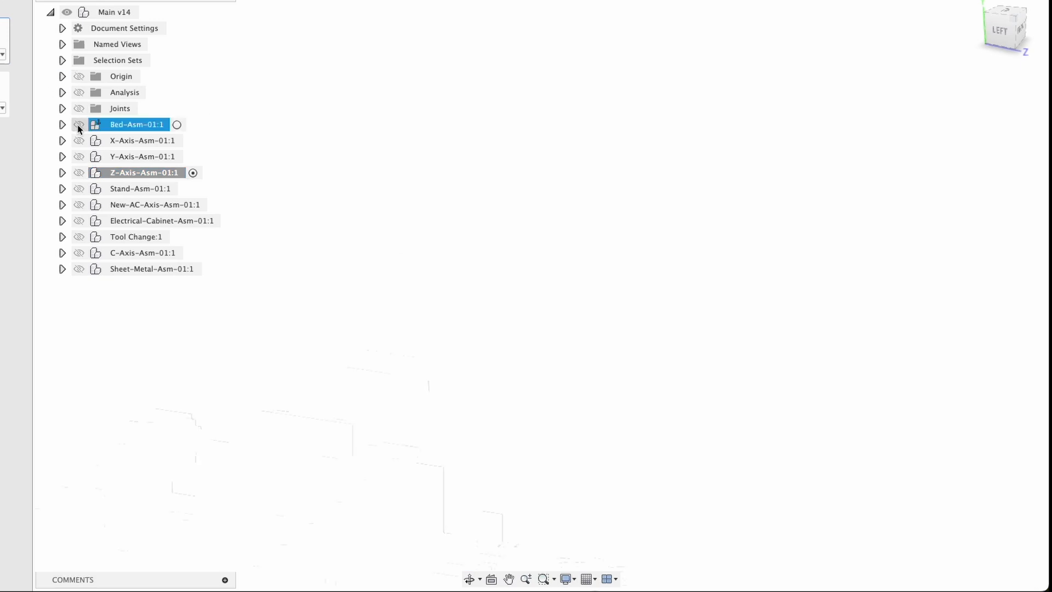
click(78, 141)
click(78, 156)
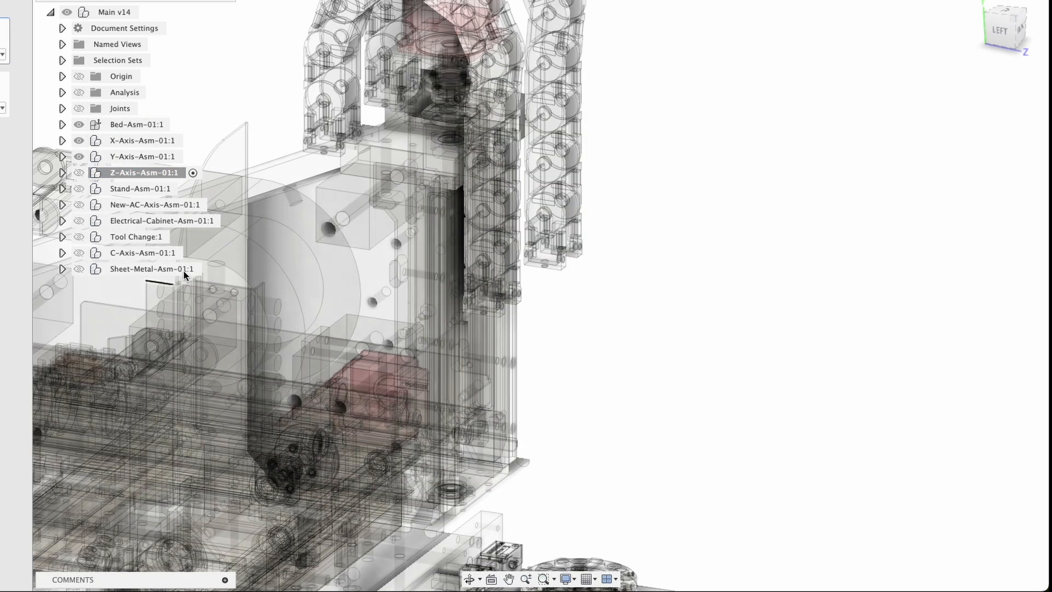
click(79, 172)
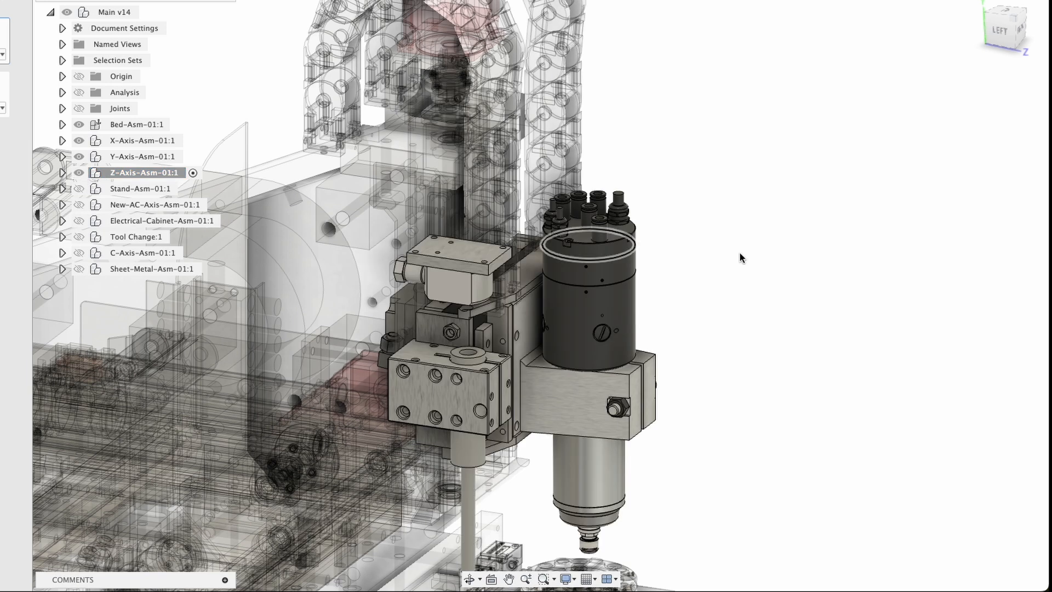
click(78, 189)
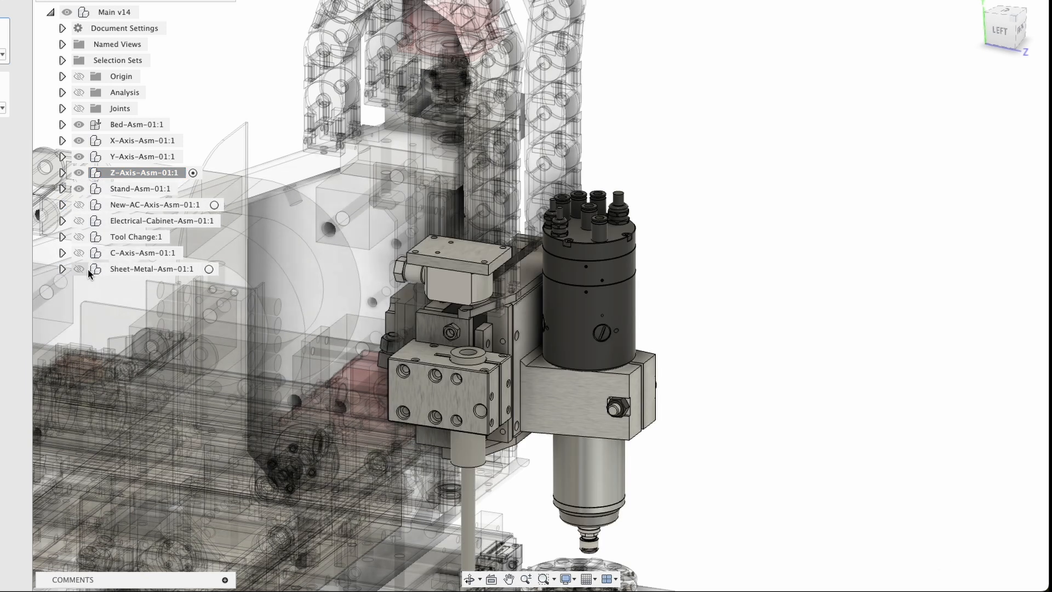
Show the Electrical-Cabinet-Asm-01:1 subassembly and activate the top-level Main v14 component
click(80, 241)
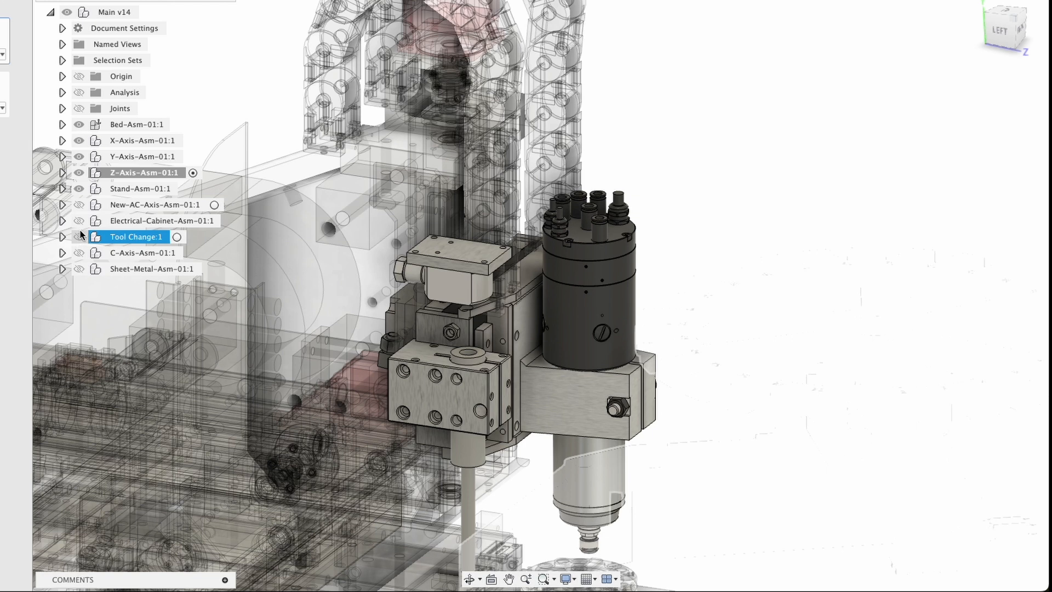
click(80, 208)
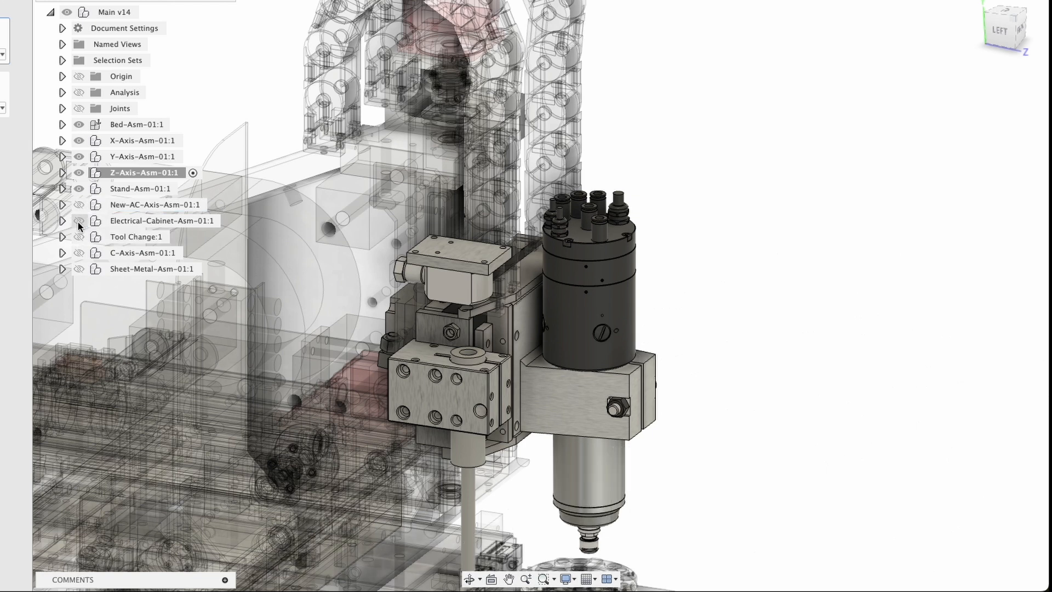
click(79, 220)
scroll(524, 159, up, 3)
scroll(525, 155, down, 10)
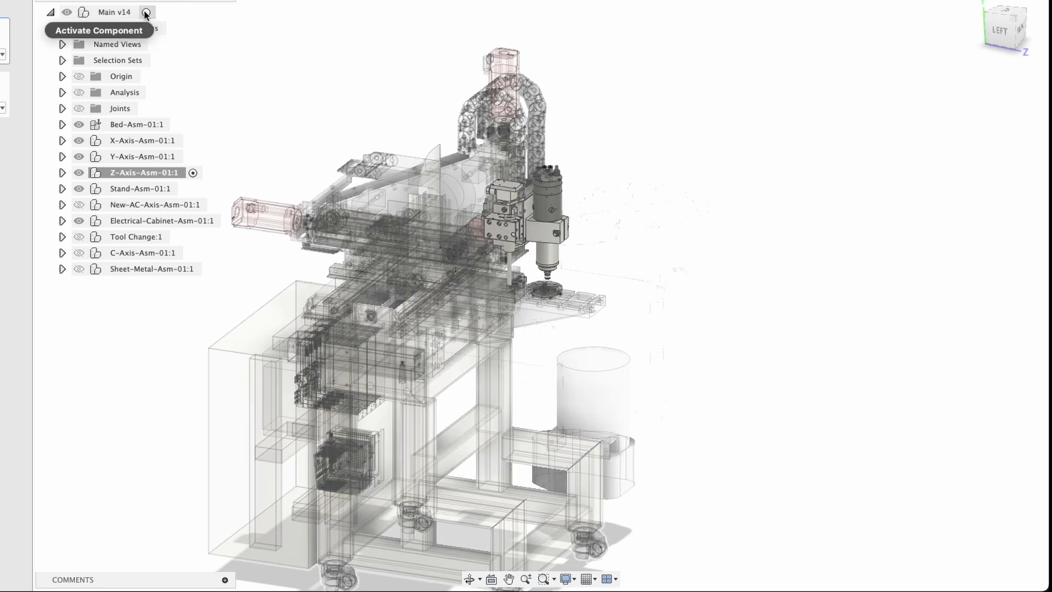
click(145, 12)
Examine the drives, power supplies and cable ducts inside the electrical cabinet from the back of the machine
shift+middle_drag(302, 347, 389, 382)
scroll(386, 373, up, 5)
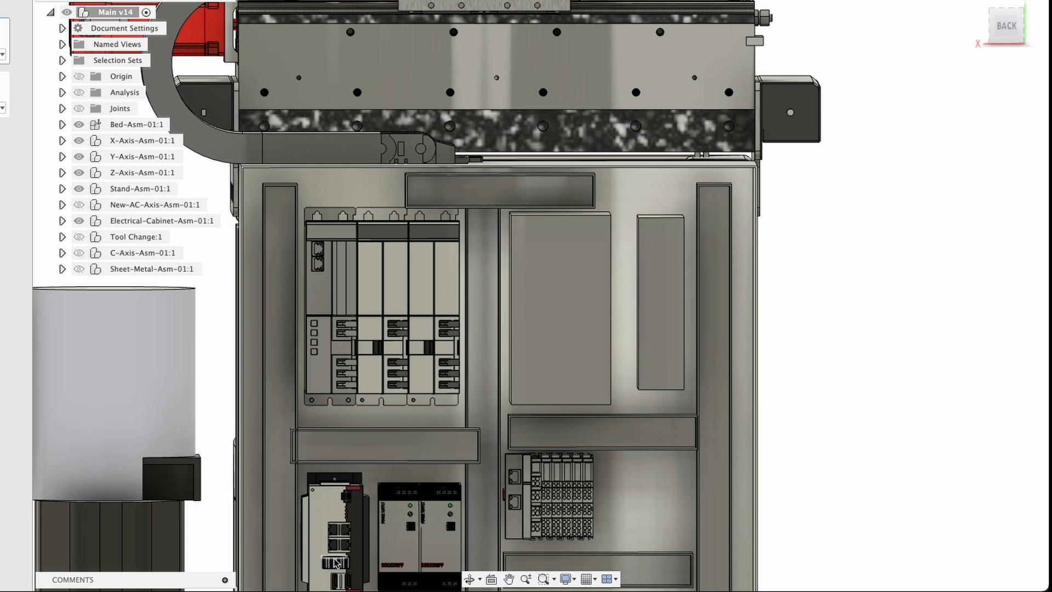
middle_drag(358, 527, 316, 399)
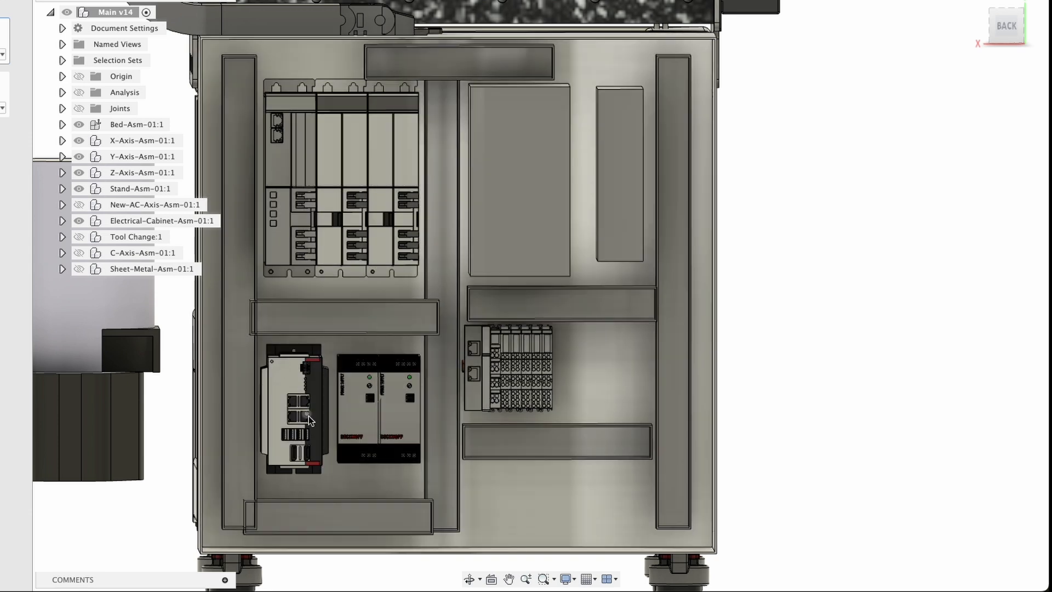
scroll(310, 380, up, 3)
scroll(310, 380, down, 5)
scroll(310, 380, down, 3)
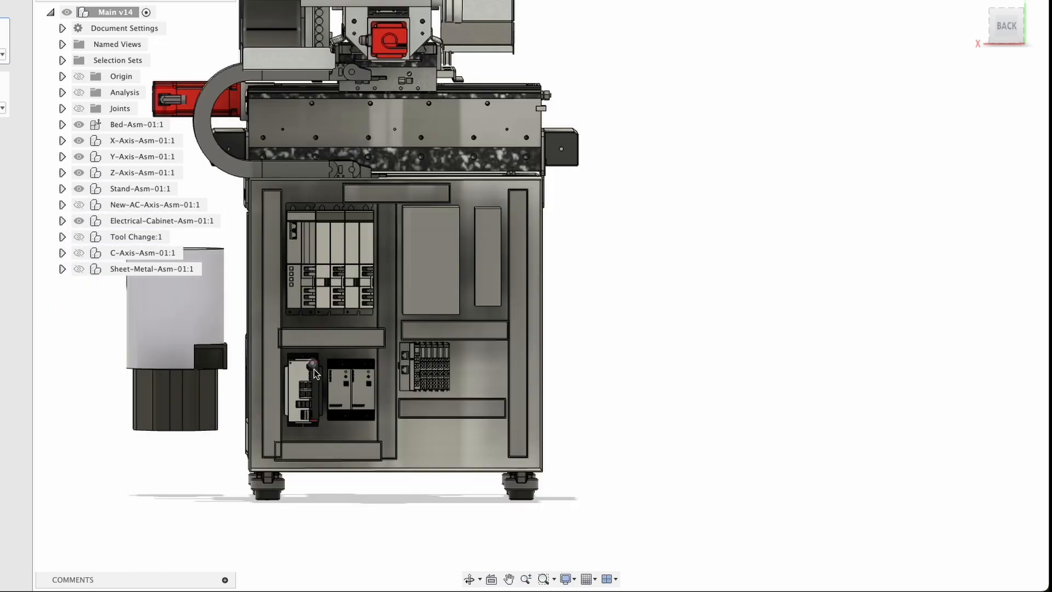
Show the New-AC-Axis-Asm-01:1 and C-Axis-Asm-01:1 subassemblies with the machine seen from its front left
shift+middle_drag(310, 380, 302, 385)
shift+middle_drag(433, 391, 148, 393)
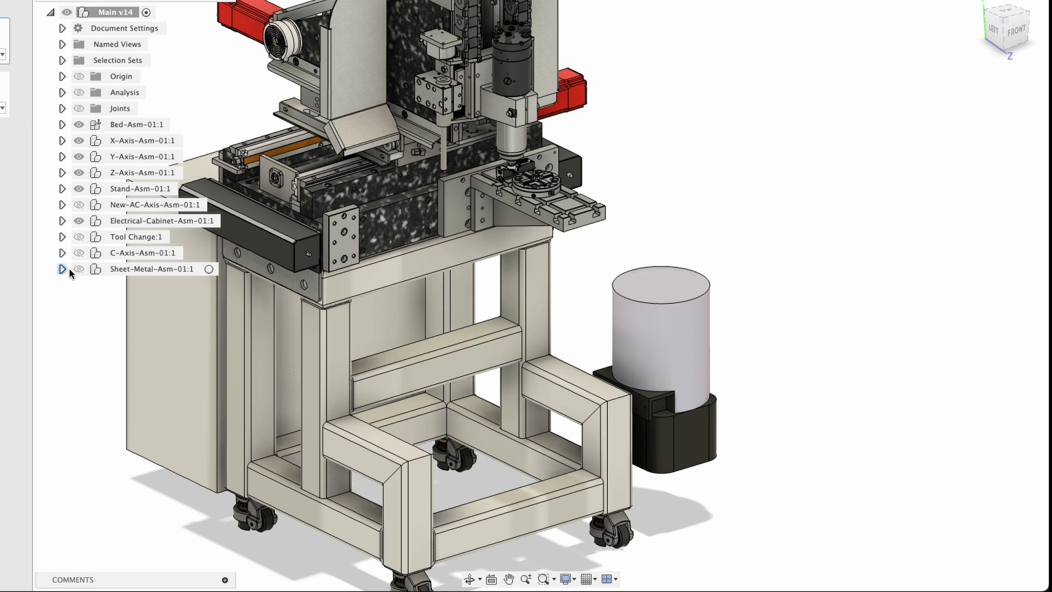
click(79, 205)
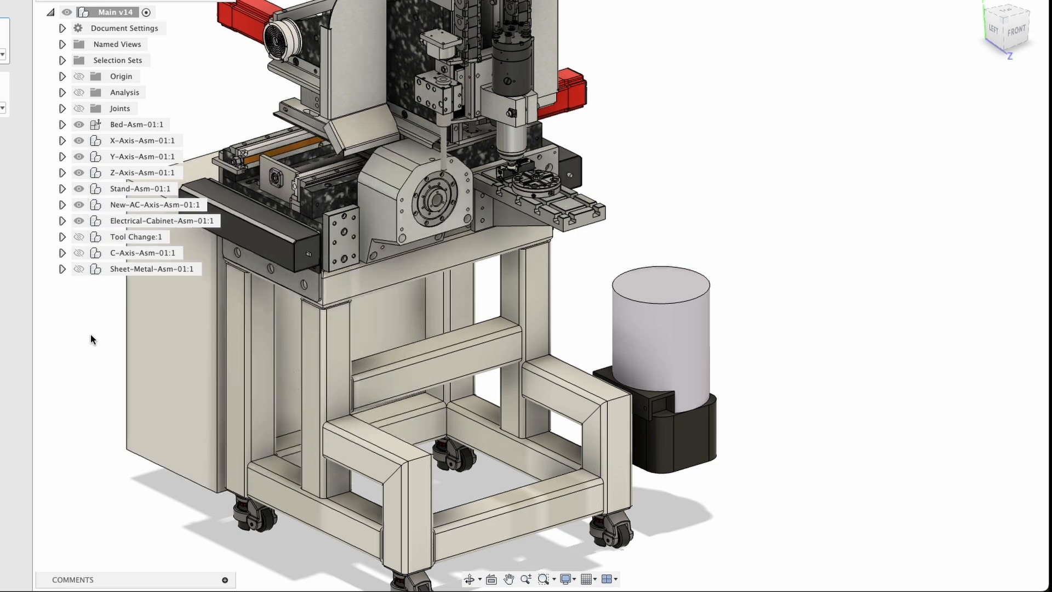
click(79, 252)
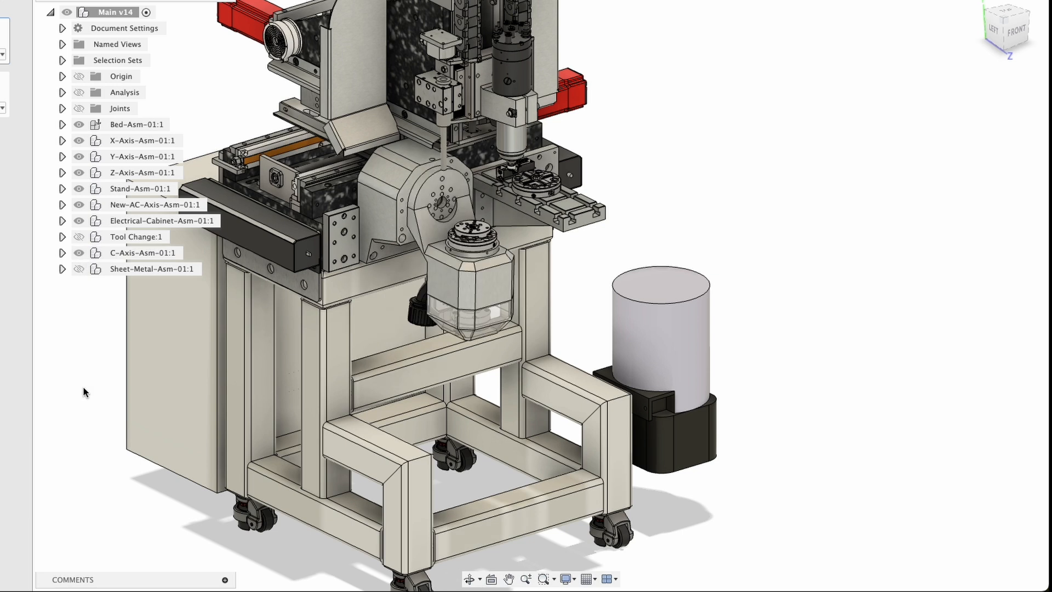
Examine the AC-axis housing and the C-axis rotary table on the machine bed from the front and front left
middle_drag(496, 329, 522, 378)
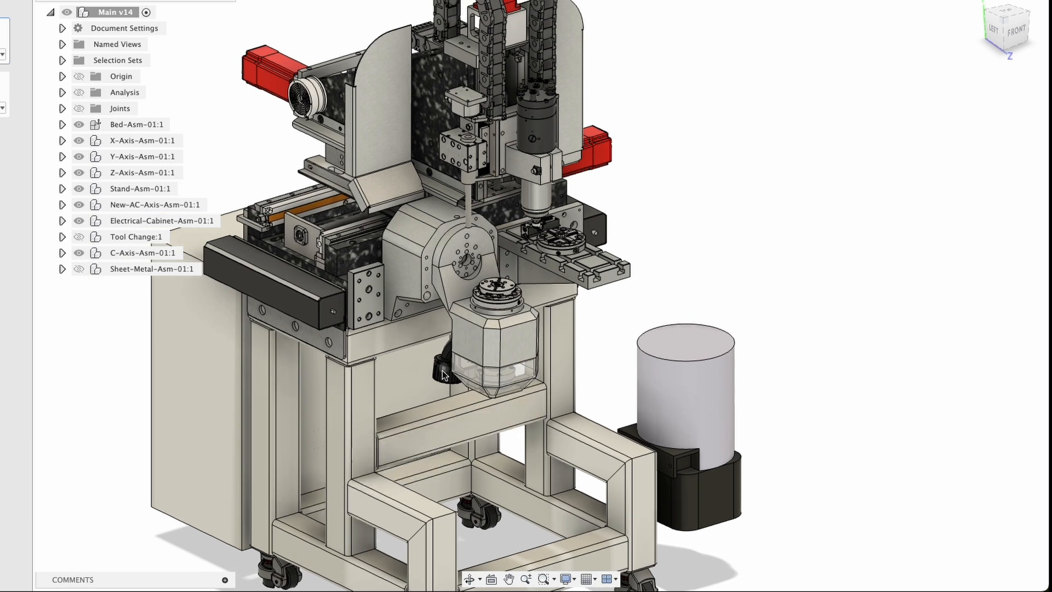
shift+middle_drag(451, 435, 422, 460)
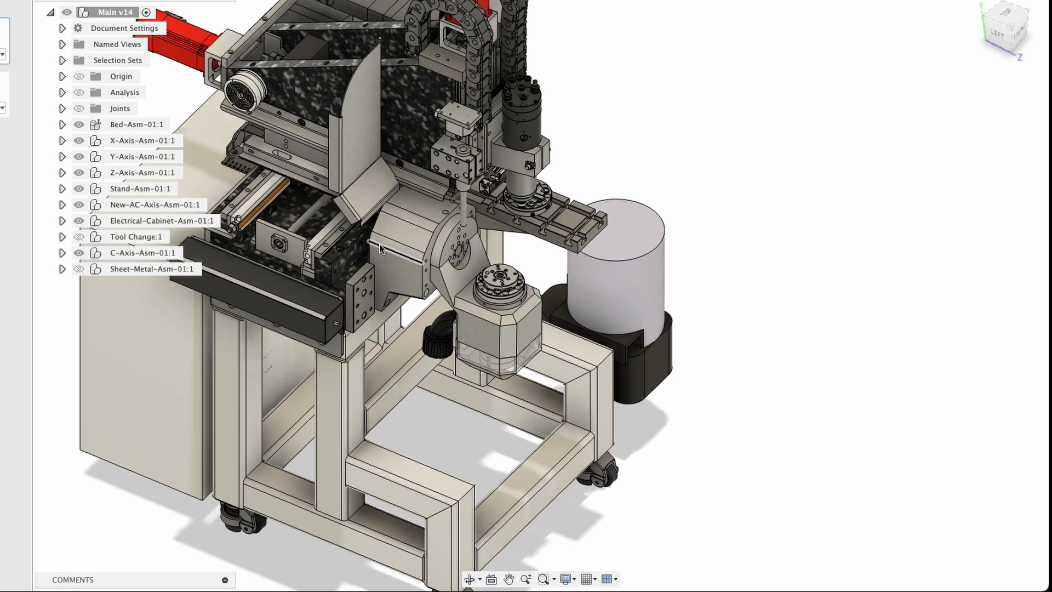
scroll(382, 249, up, 3)
shift+middle_drag(386, 323, 310, 279)
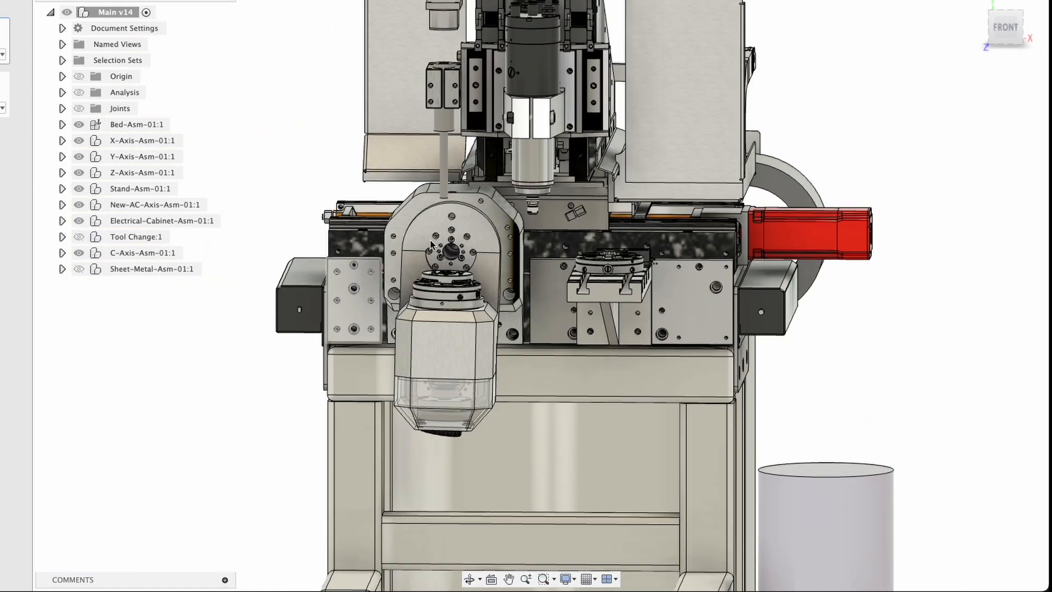
click(1012, 39)
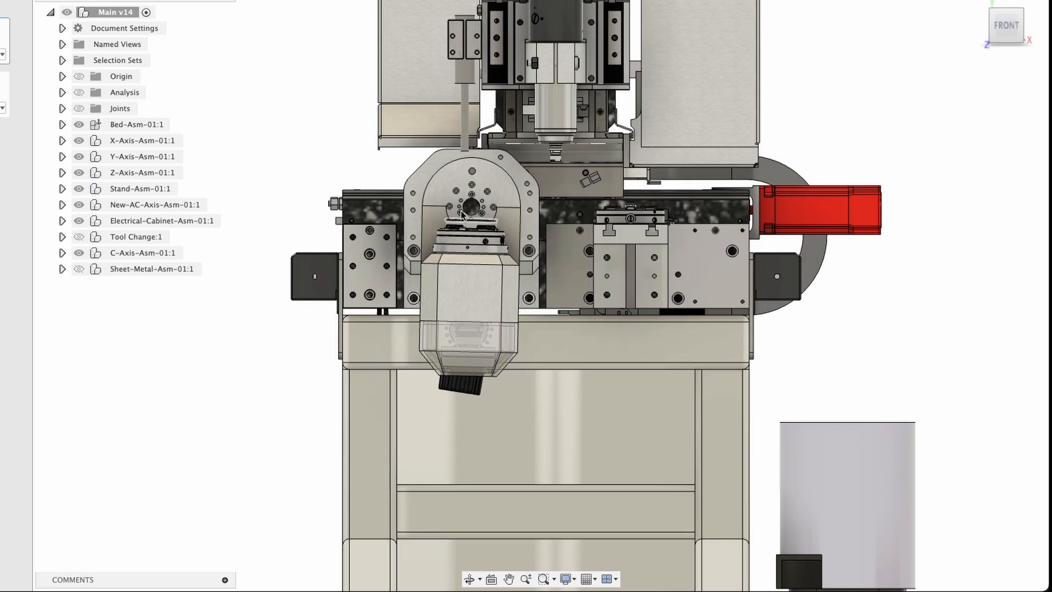
scroll(490, 200, up, 2)
scroll(489, 200, up, 1)
scroll(489, 200, up, 2)
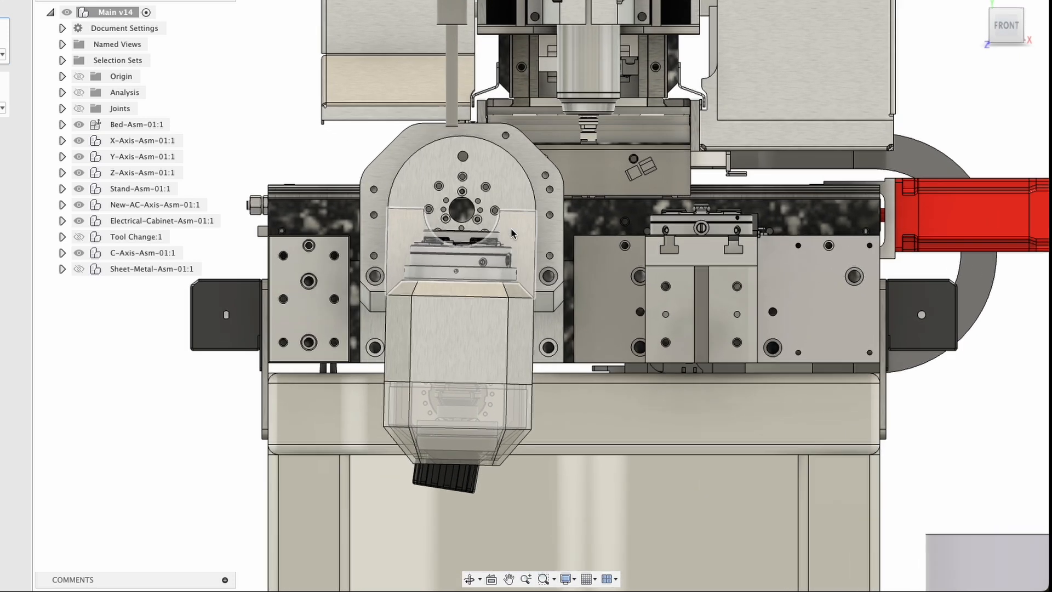
drag(474, 360, 477, 368)
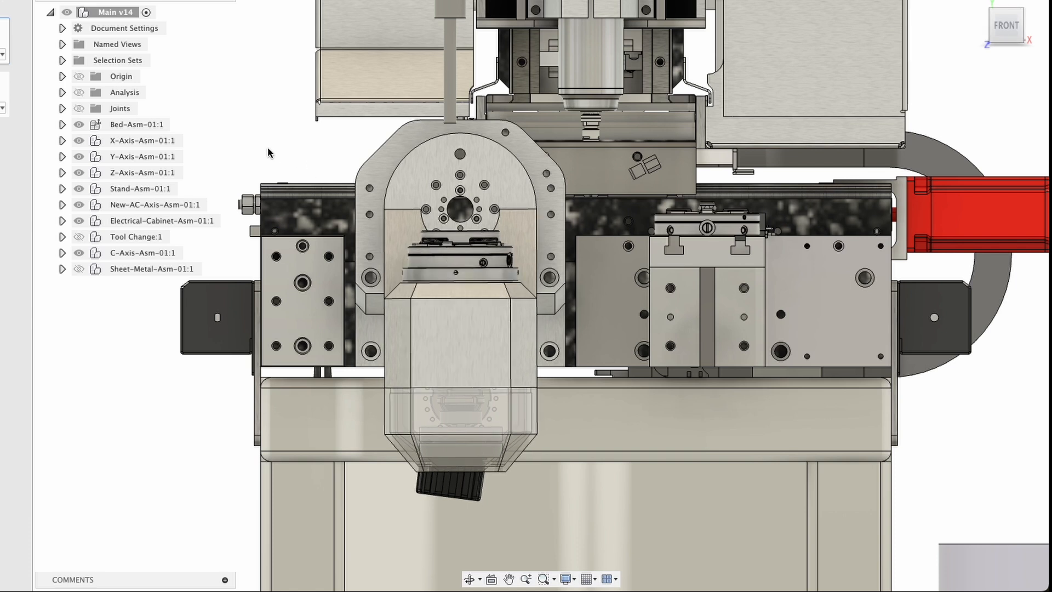
shift+middle_drag(268, 151, 475, 301)
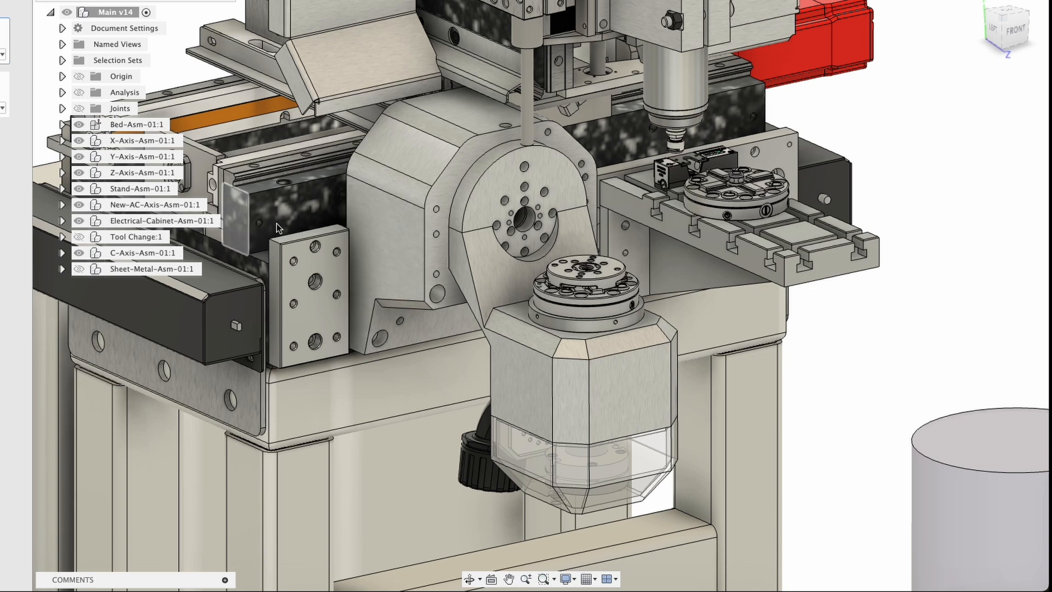
middle_drag(334, 278, 408, 299)
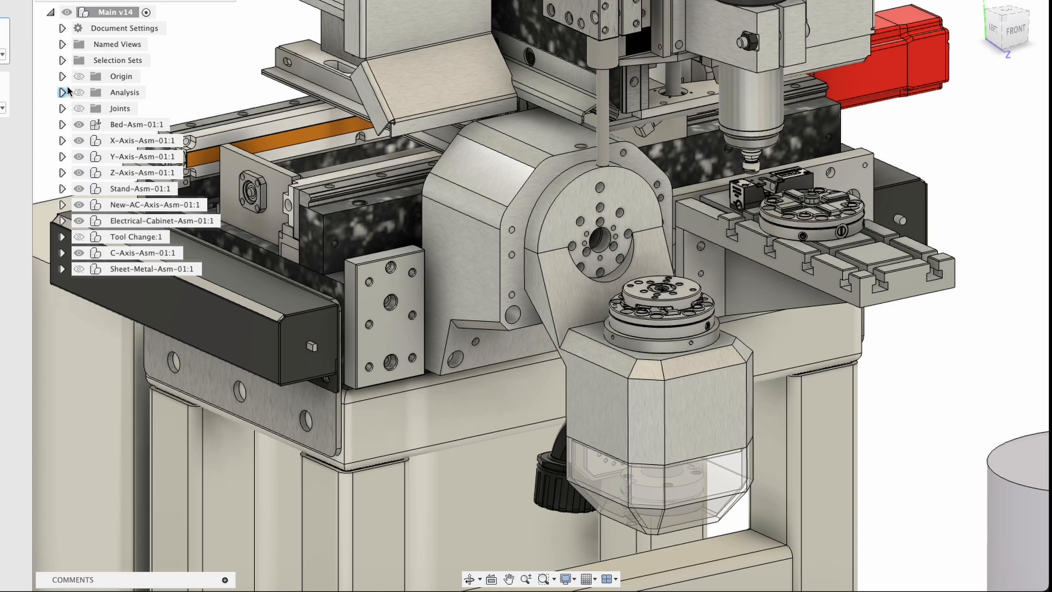
Expand the Named Views and Analysis folders of Main v14 to list the saved section analyses
click(61, 61)
click(62, 60)
click(62, 44)
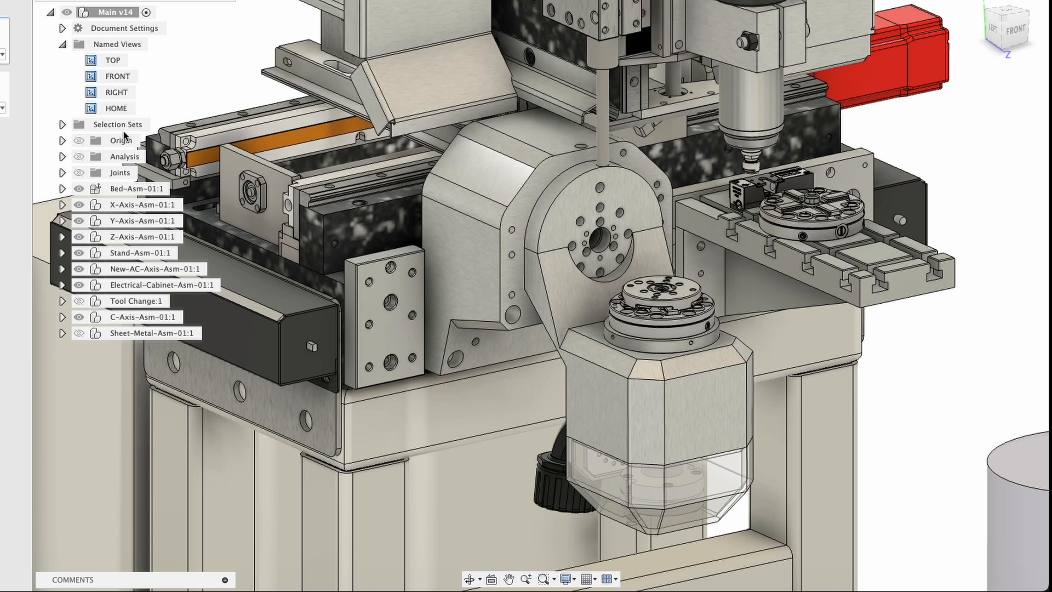
double_click(62, 125)
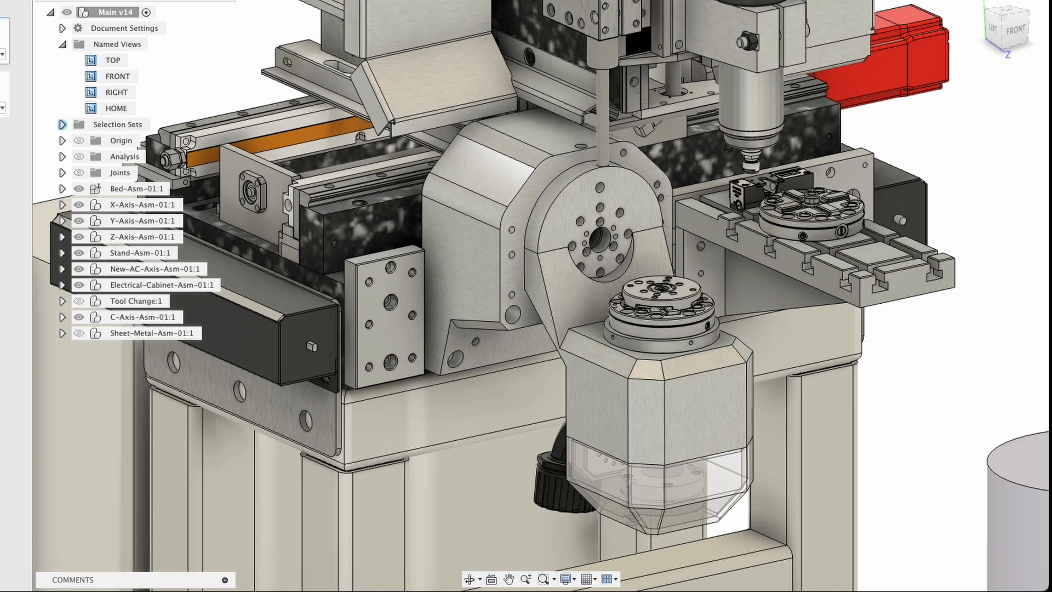
click(63, 157)
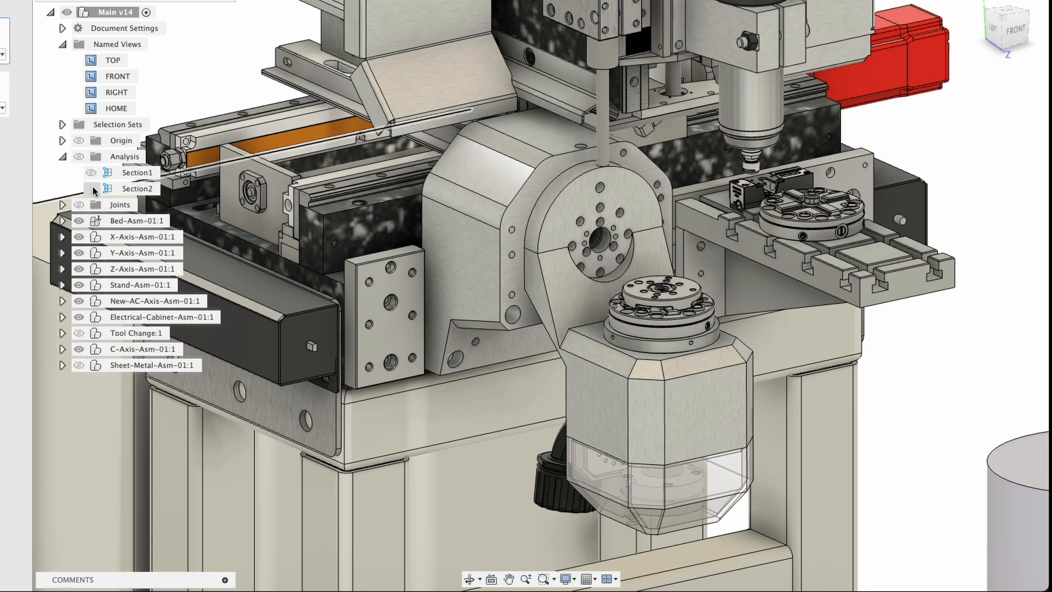
Try to display the Section2 cut through the machine by opening its section settings and accepting them unchanged
double_click(111, 189)
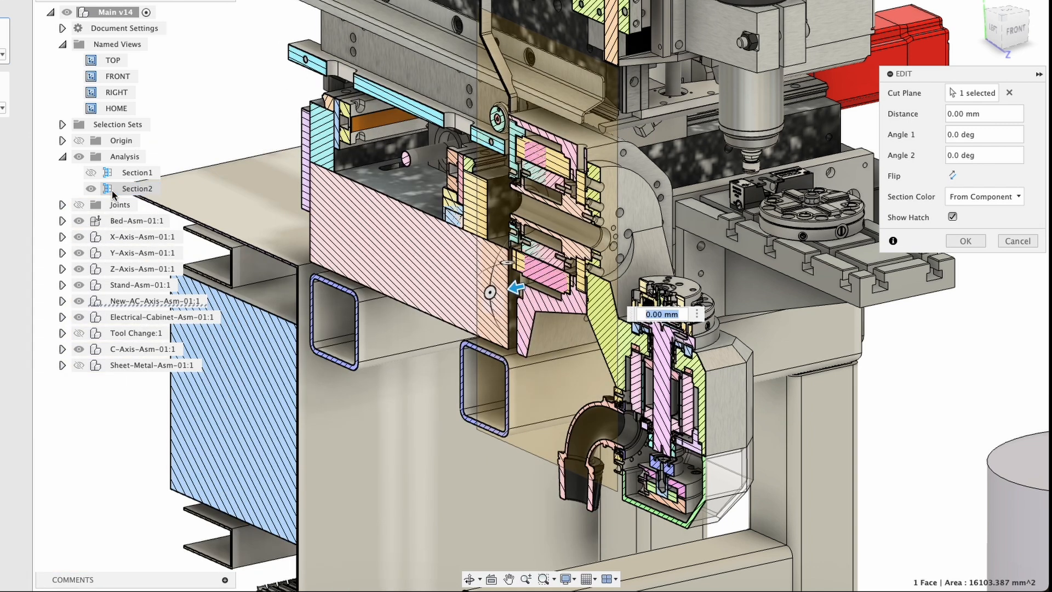
click(967, 240)
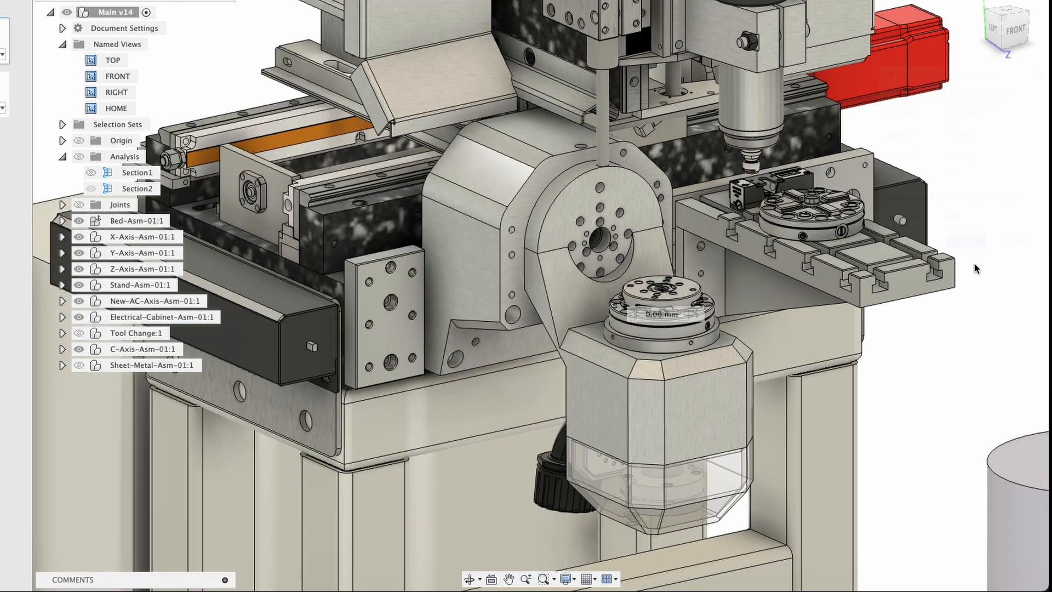
double_click(130, 191)
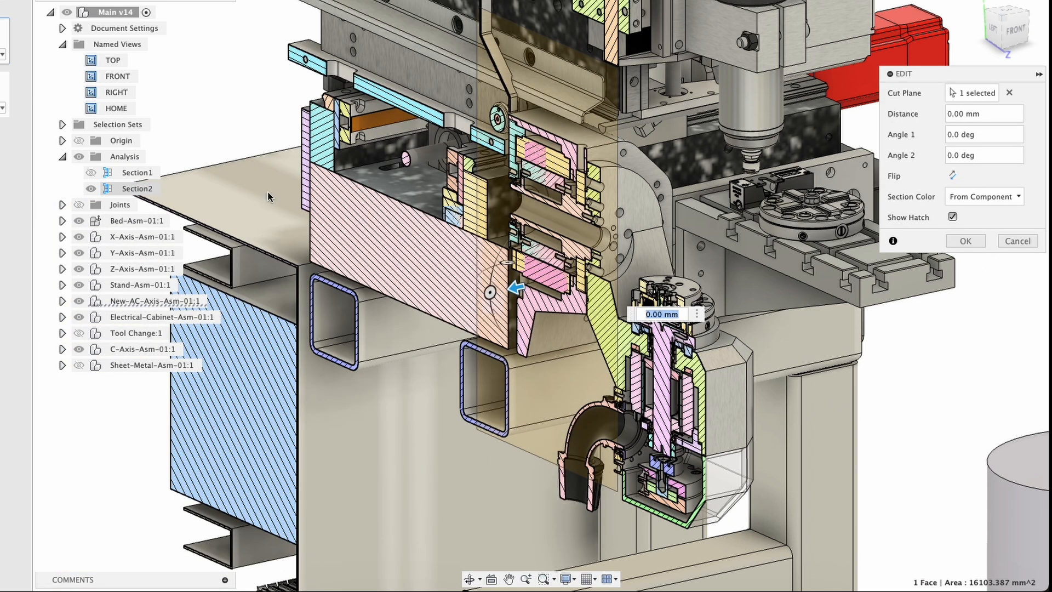
click(980, 243)
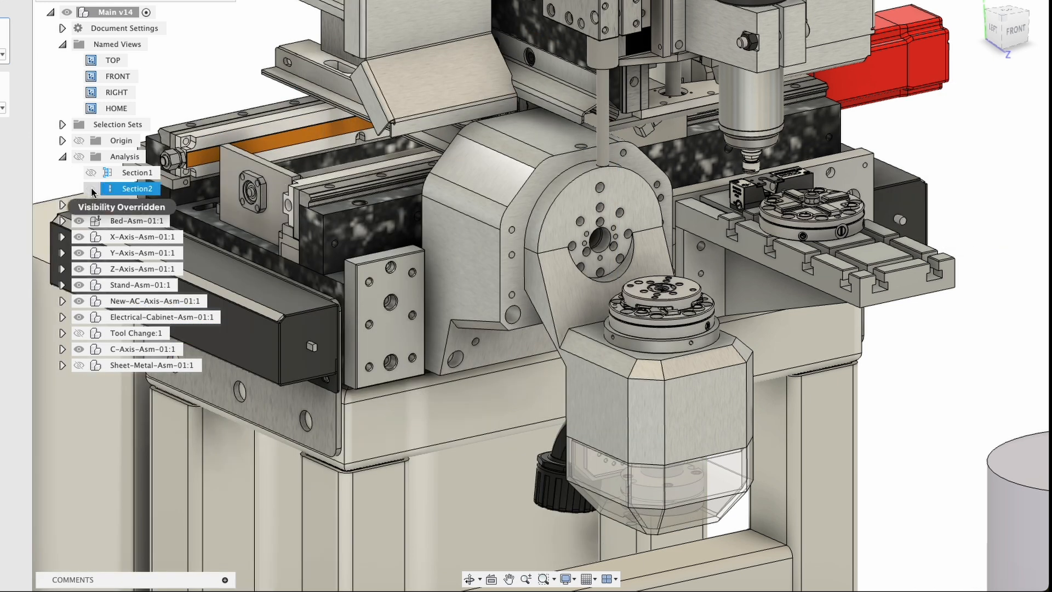
double_click(128, 190)
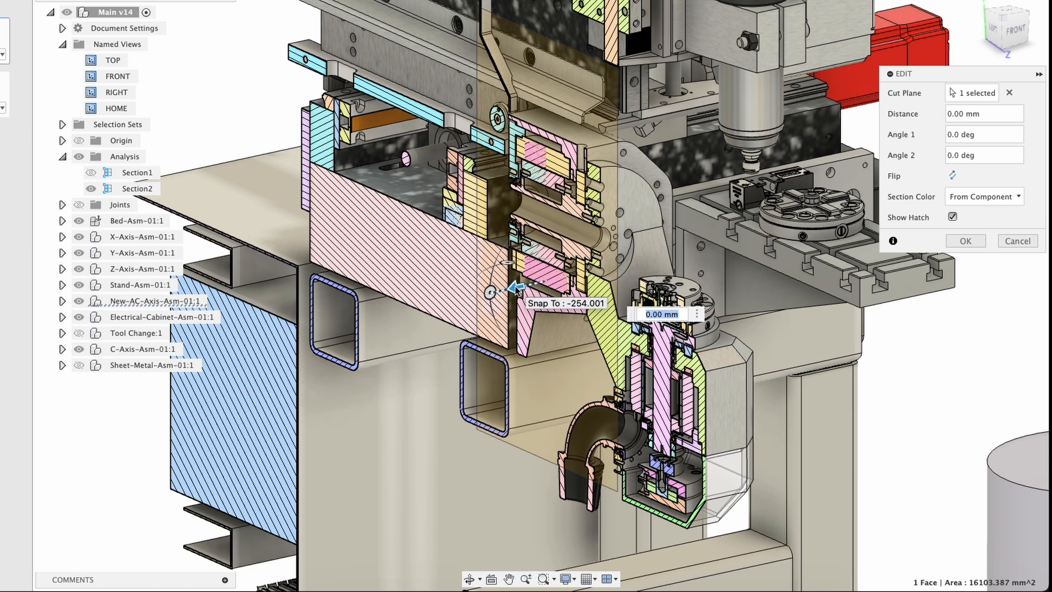
click(980, 242)
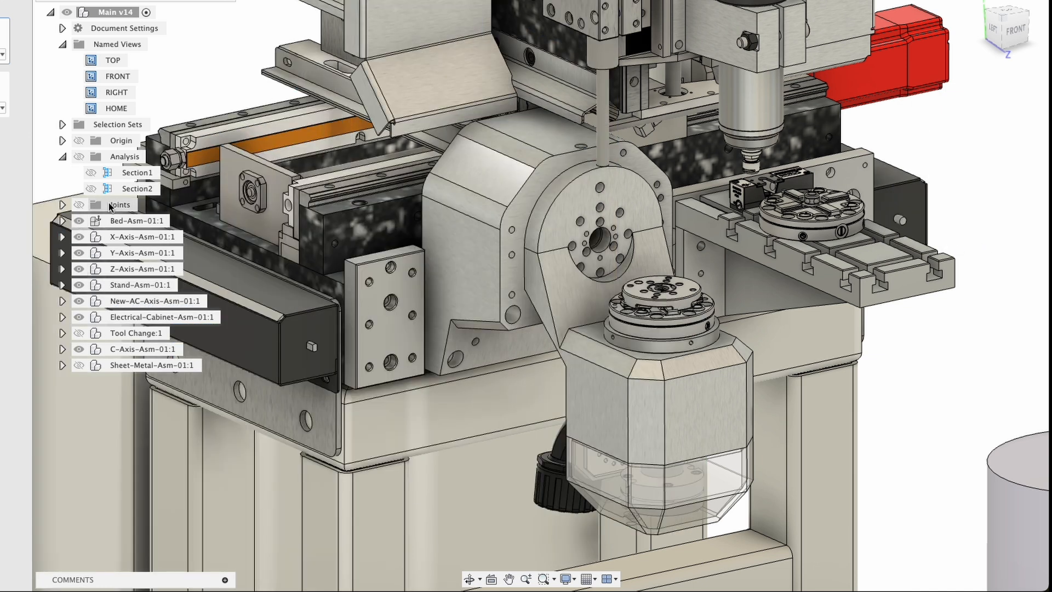
double_click(142, 189)
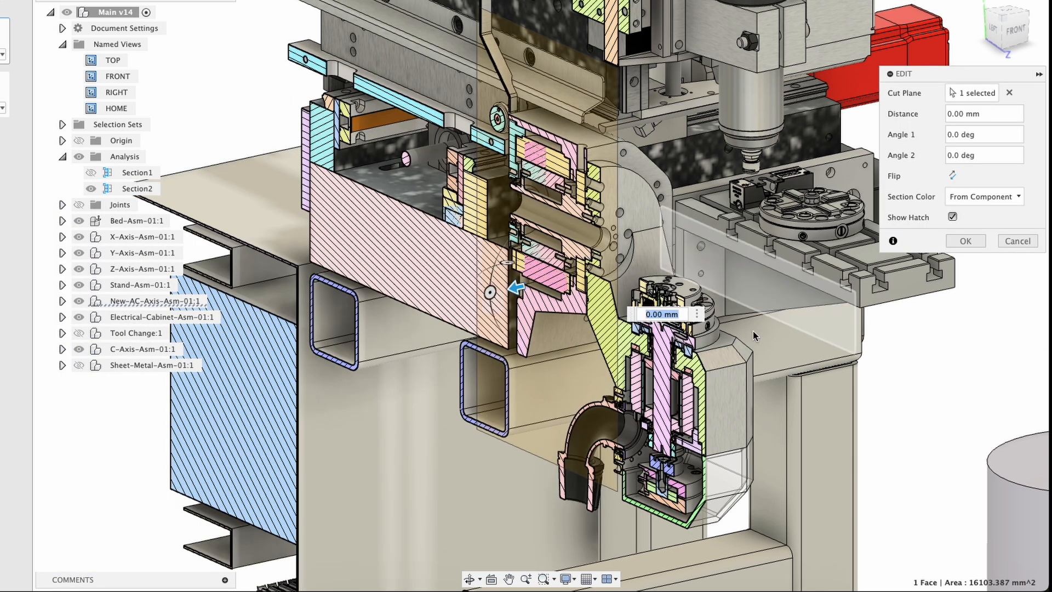
middle_drag(702, 318, 673, 291)
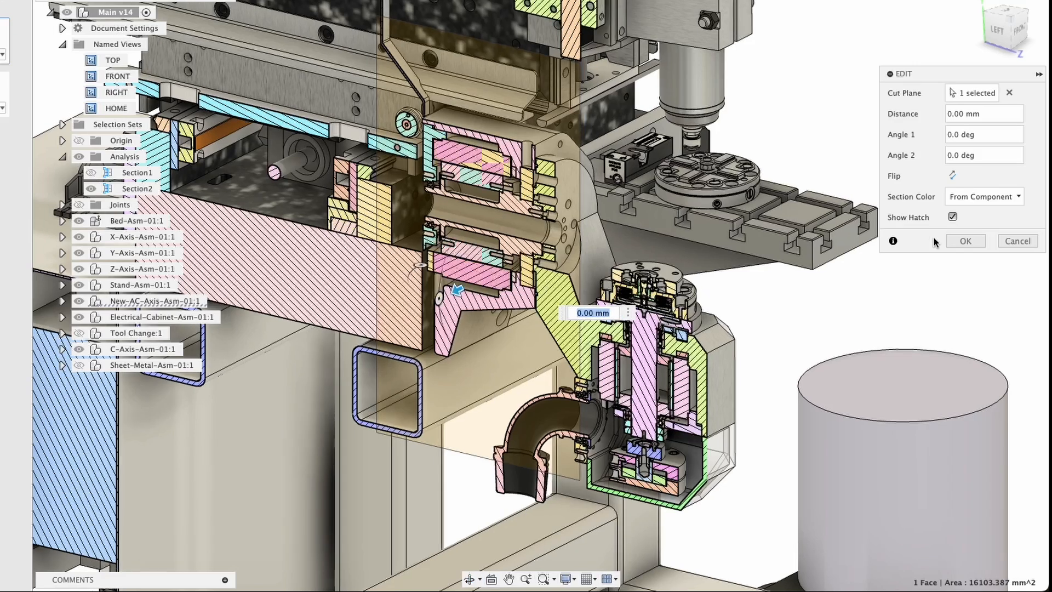
middle_drag(613, 325, 652, 324)
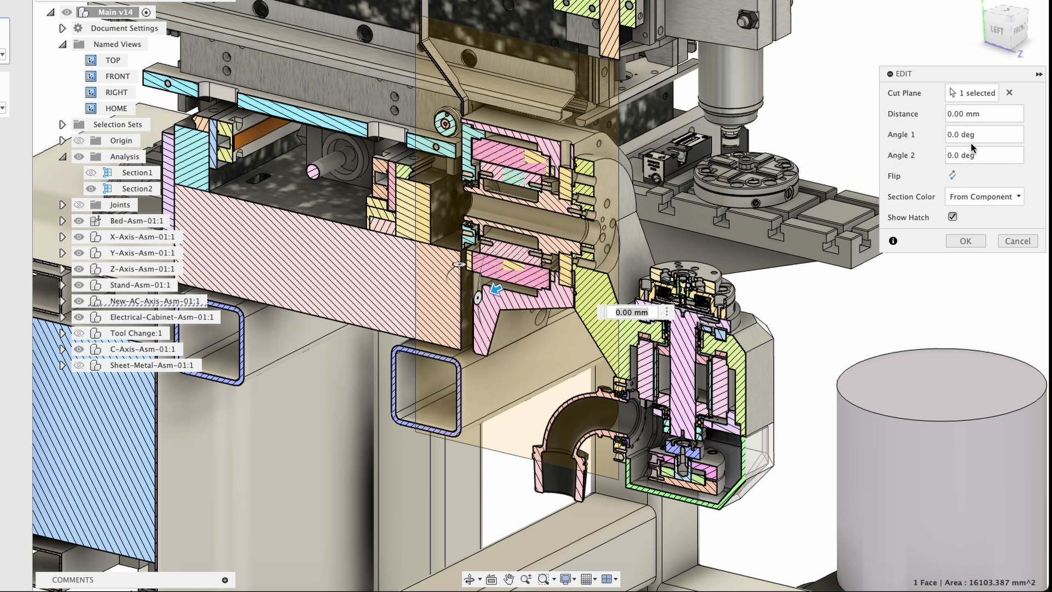
click(980, 241)
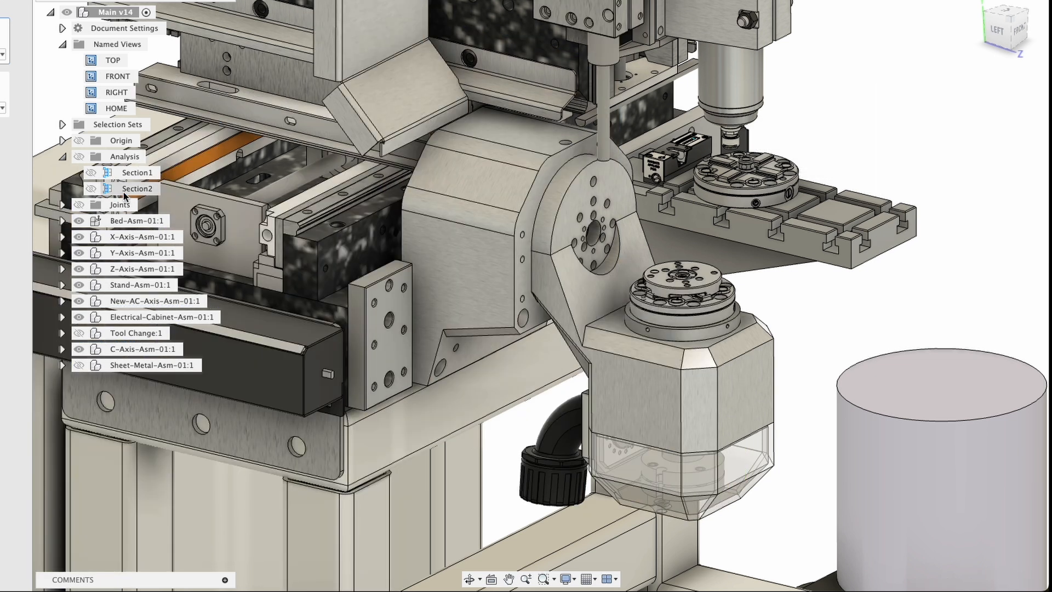
Open the Section2 analysis for editing and move its collapsed settings dialog clear of the machine
right_click(125, 191)
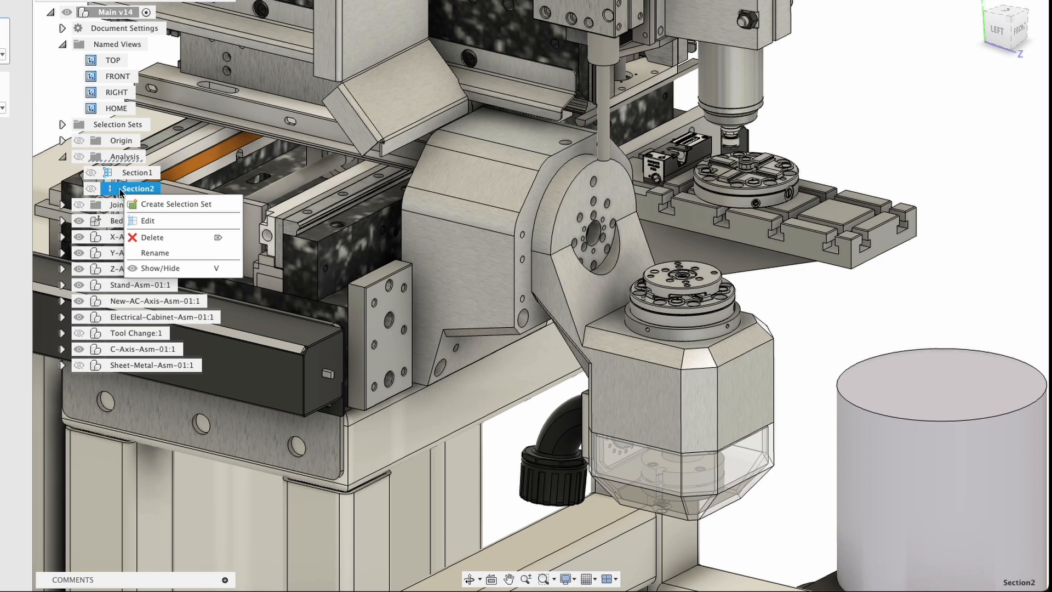
click(148, 221)
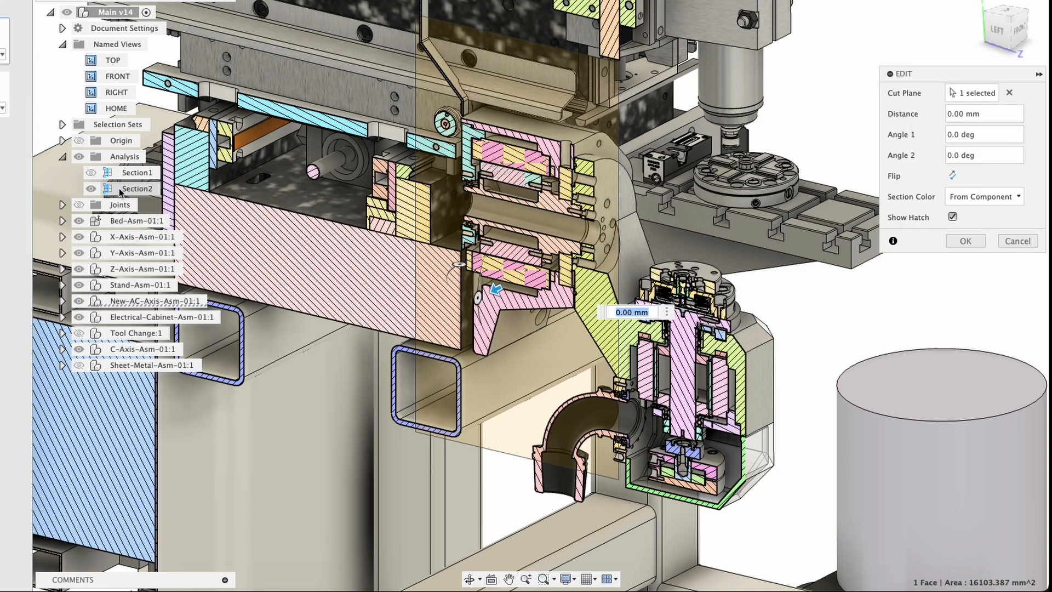
scroll(625, 390, up, 3)
middle_drag(530, 399, 481, 405)
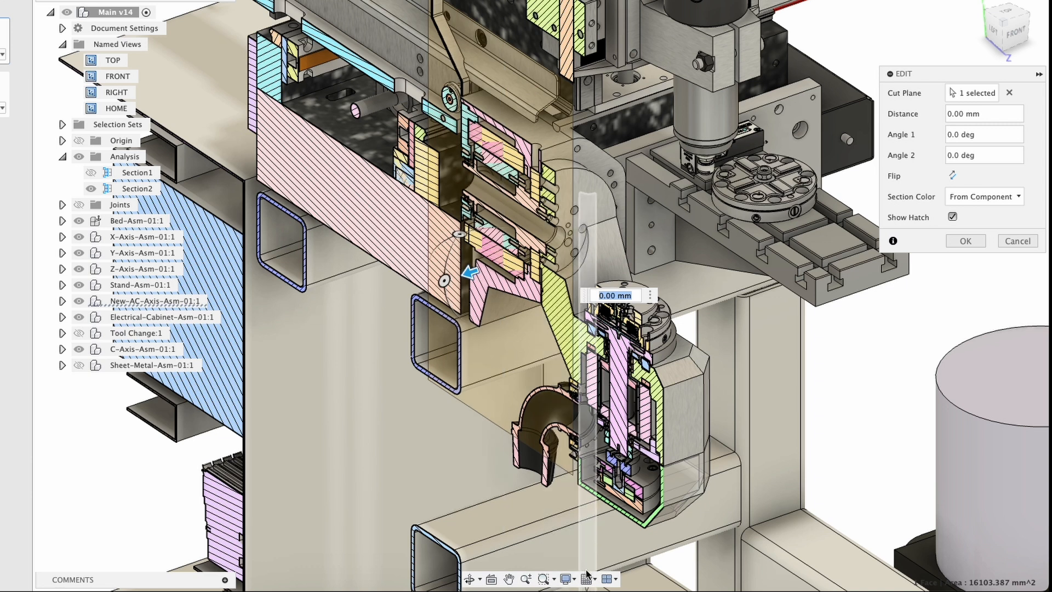
drag(960, 76, 903, 36)
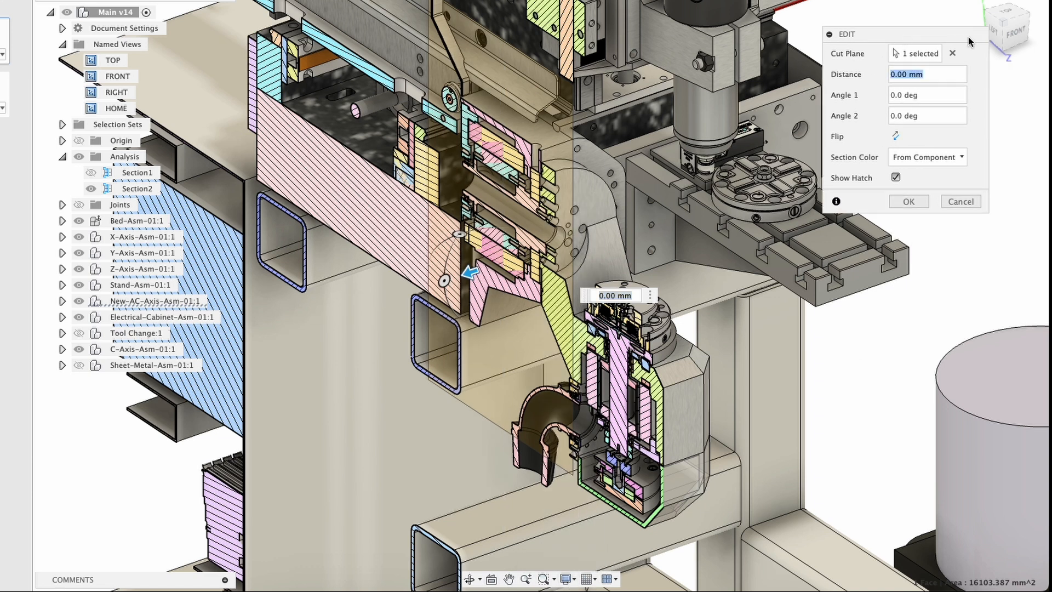
click(831, 35)
Show the Section2 cut squarely from the left side and move the floating distance value off the AC-axis unit
shift+middle_drag(819, 419, 927, 400)
middle_drag(621, 394, 295, 418)
click(1010, 24)
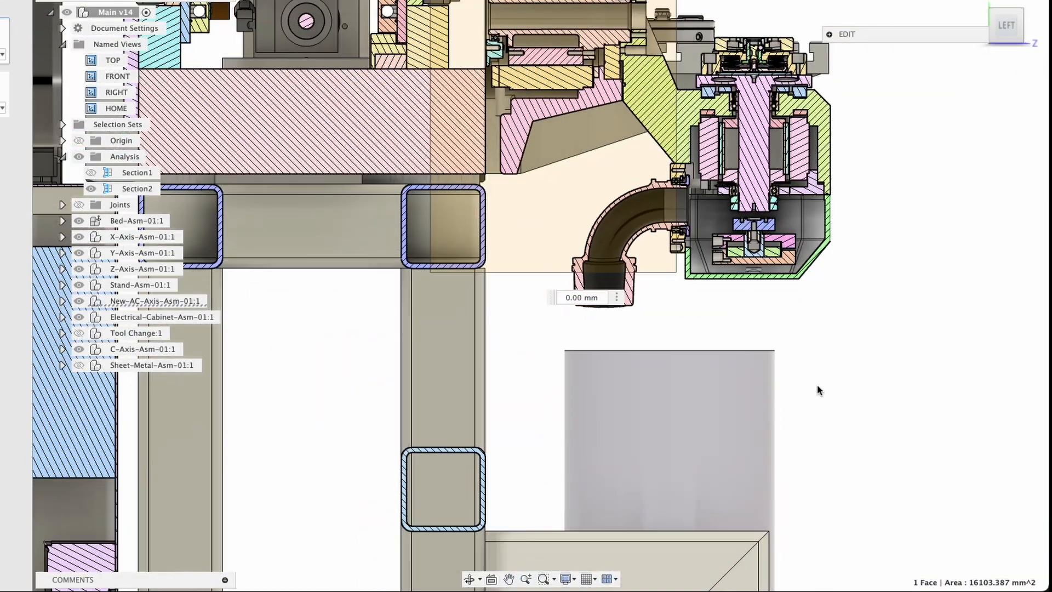
middle_drag(632, 359, 460, 482)
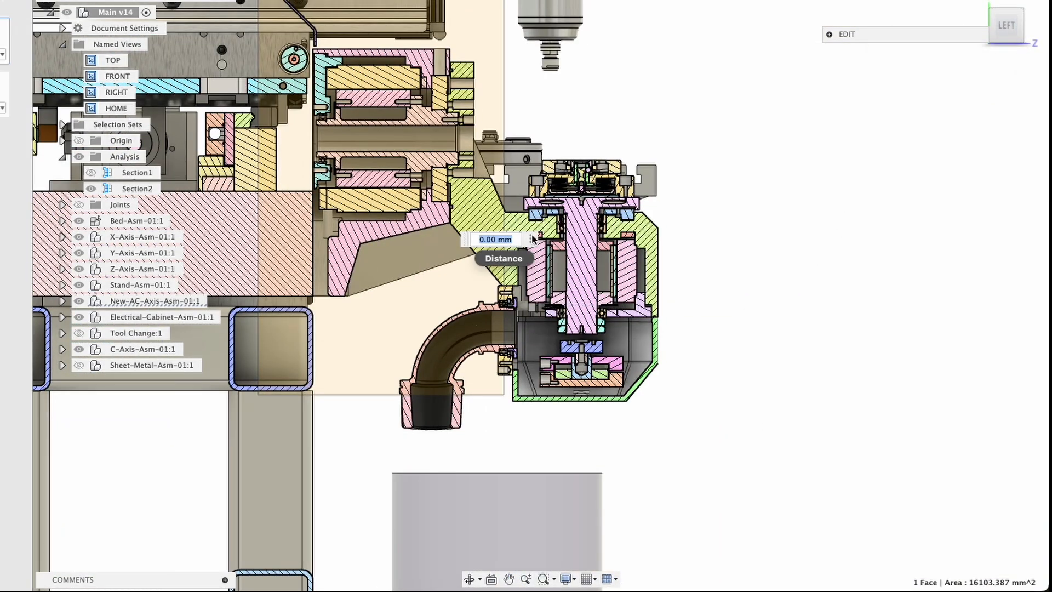
click(475, 242)
click(465, 240)
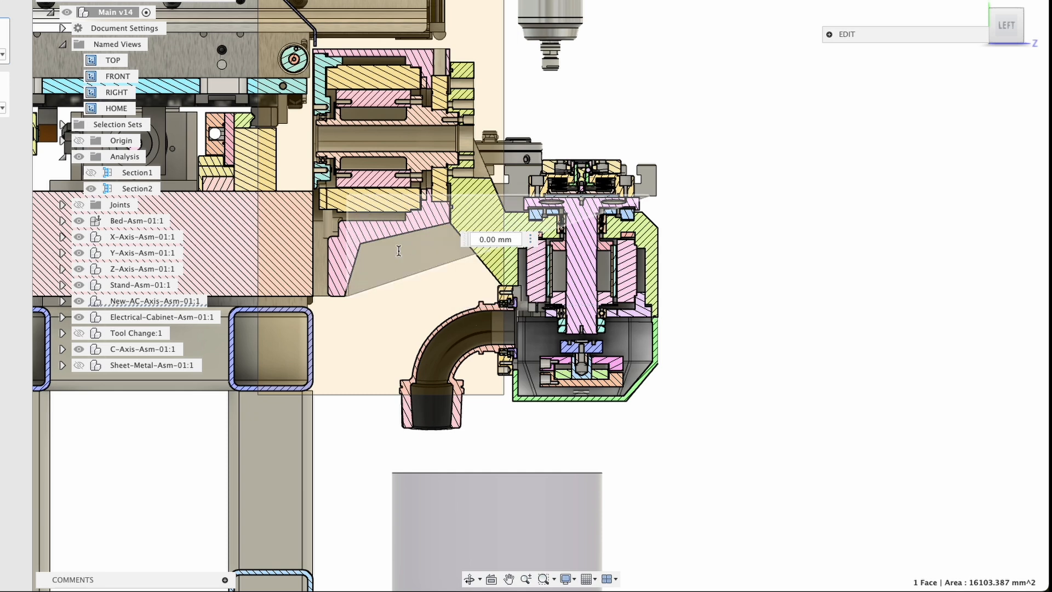
drag(464, 240, 973, 79)
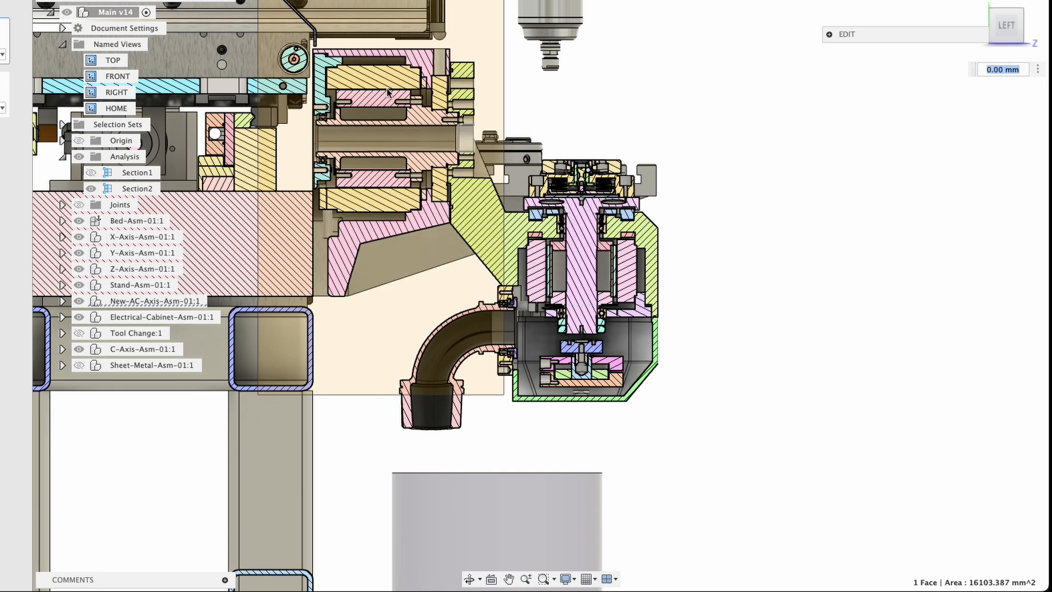
Examine the motors, bearings, hollow shaft, rotary table and cable elbow of the AC-axis unit in the Section2 cut
middle_drag(384, 82, 382, 151)
scroll(274, 157, up, 2)
scroll(342, 139, up, 3)
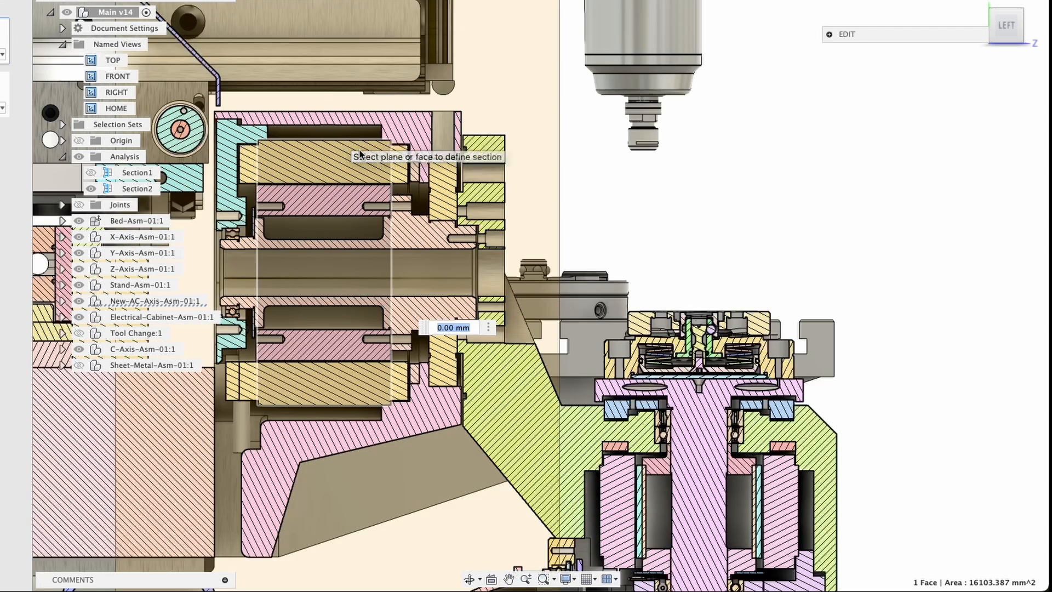
middle_drag(639, 226, 683, 201)
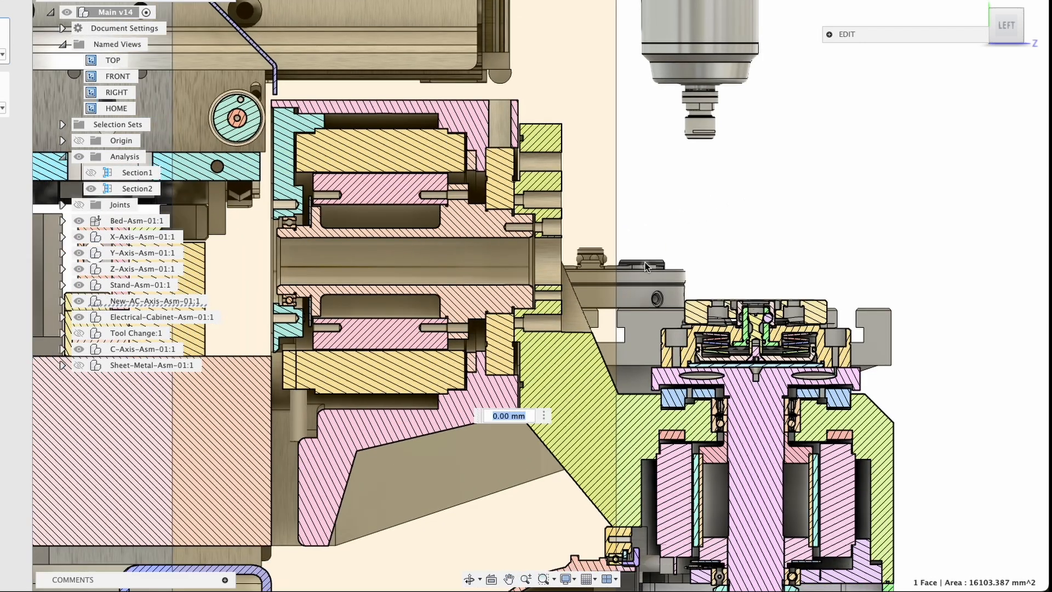
middle_drag(528, 313, 467, 163)
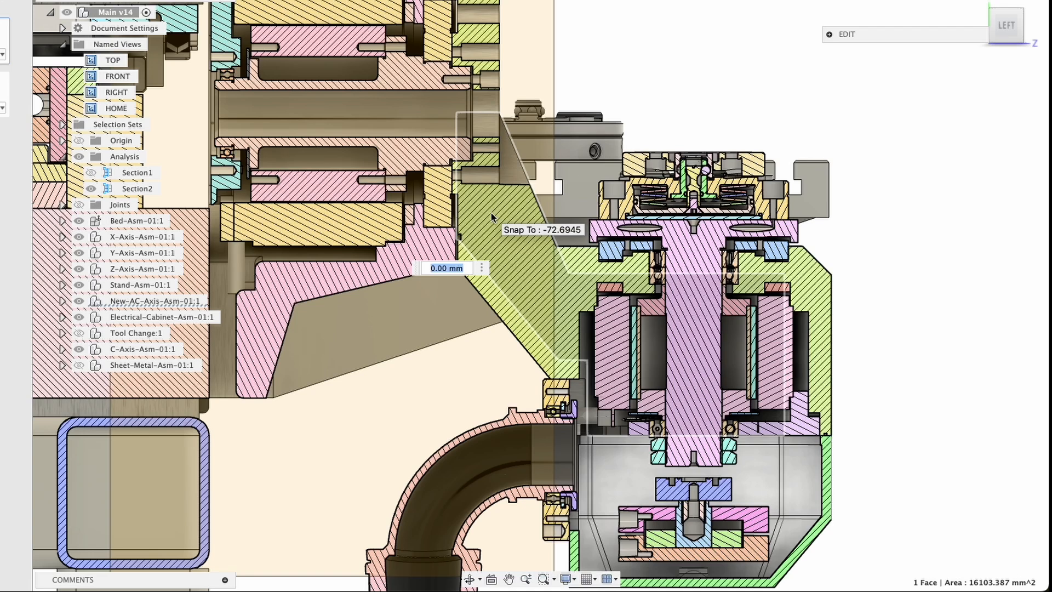
scroll(543, 388, down, 3)
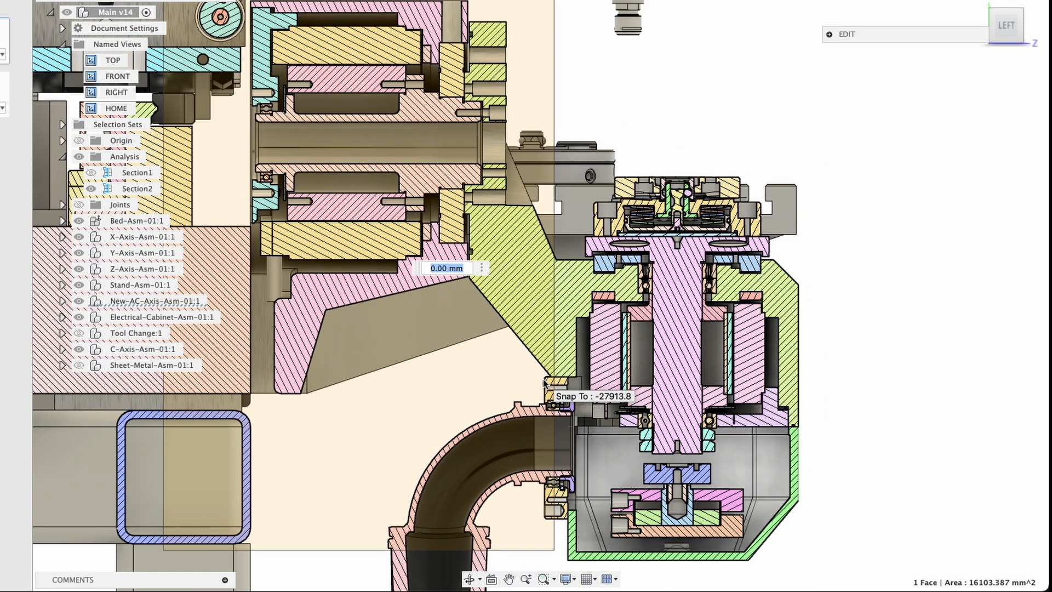
shift+middle_drag(405, 158, 358, 83)
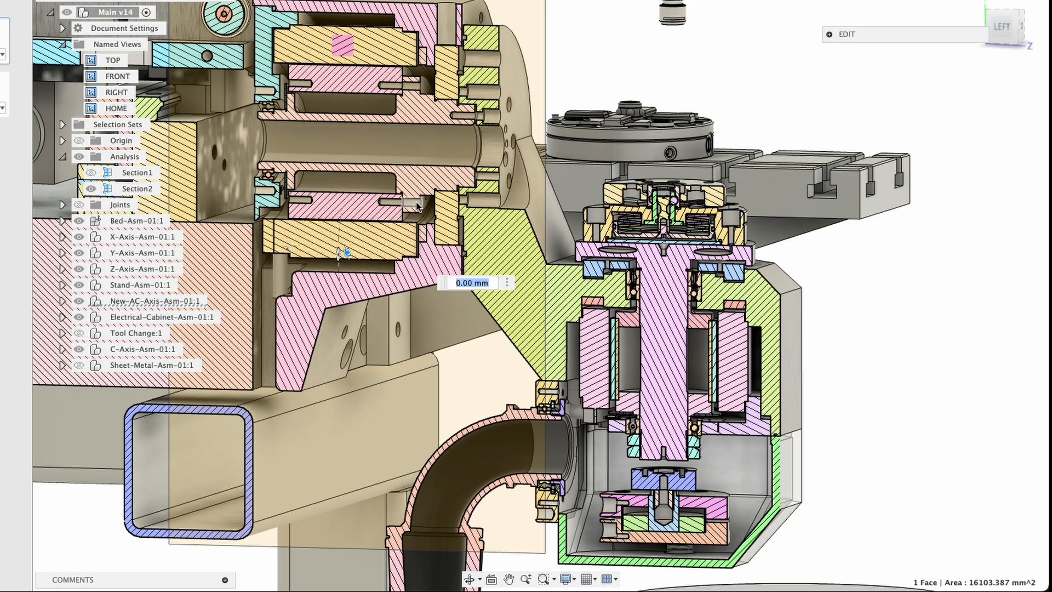
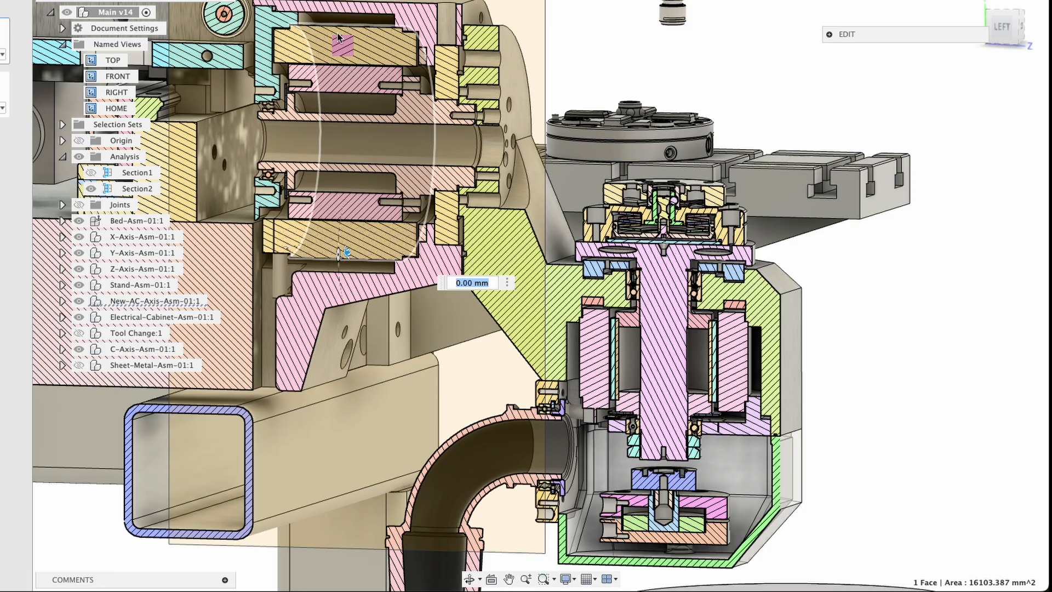
Offset the Section2 cut plane outward beyond the AC-axis and C-axis housings
mouse_move(404, 175)
shift+middle_down()
mouse_move(418, 187)
mouse_move(373, 182)
mouse_move(391, 190)
shift+middle_up()
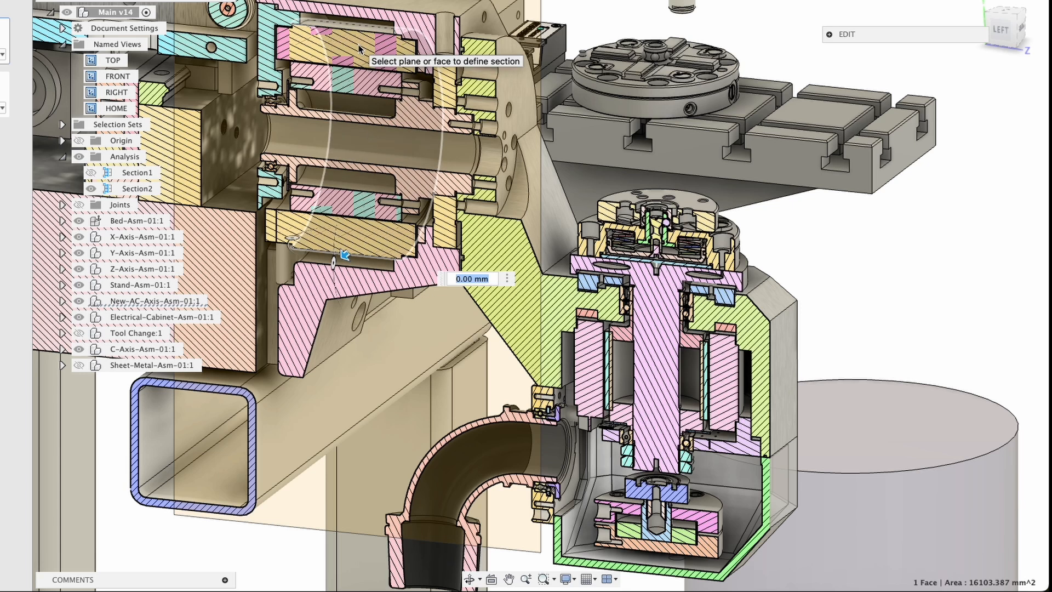
click(780, 304)
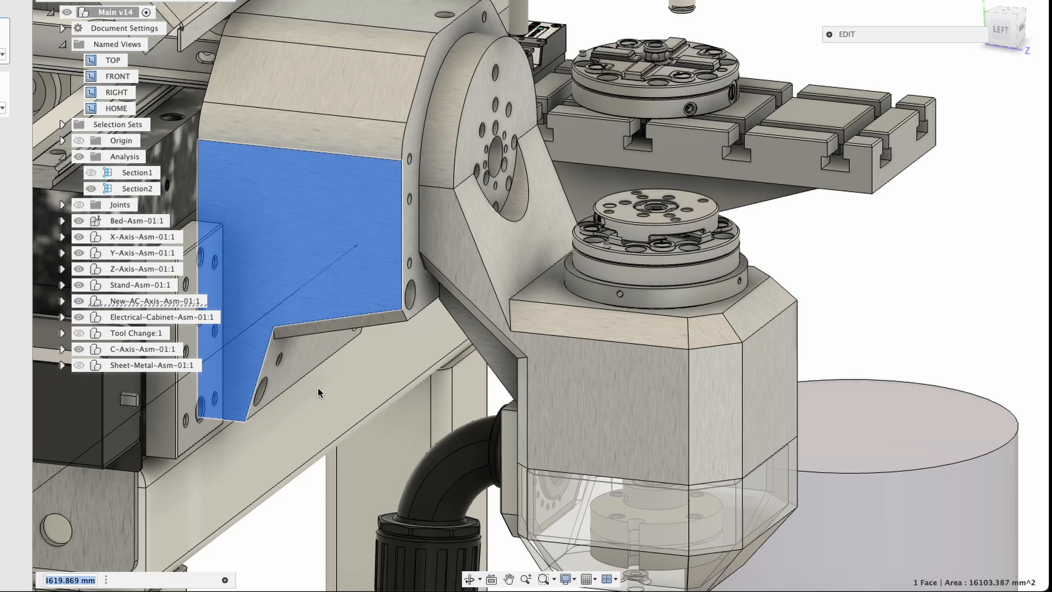
Create a section analysis offset -100 mm from the flat side face of the A-axis housing
mouse_move(747, 302)
shift+middle_down()
mouse_move(724, 307)
mouse_move(734, 308)
shift+middle_up()
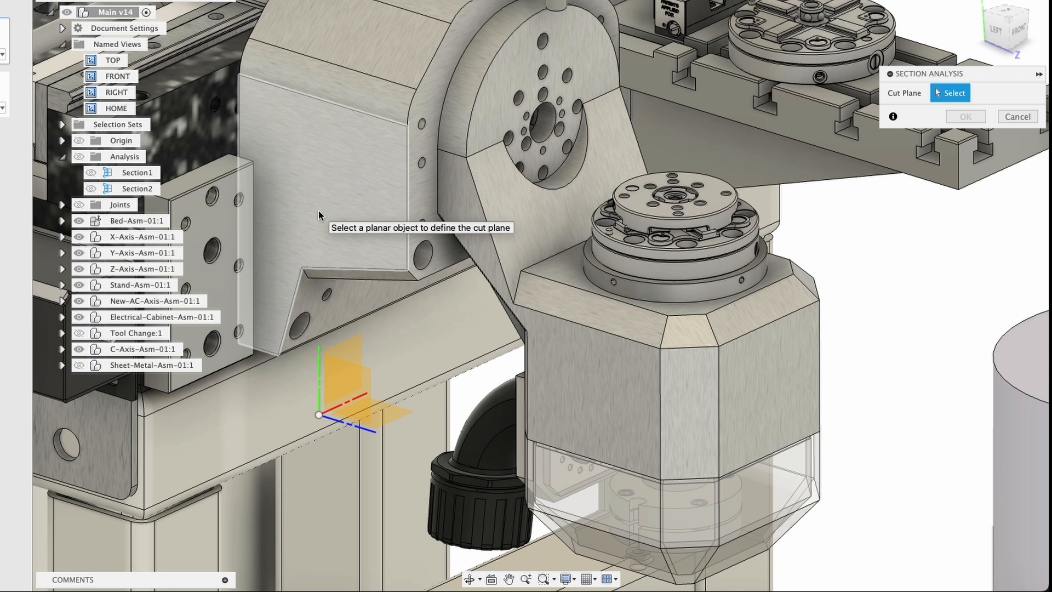
click(319, 214)
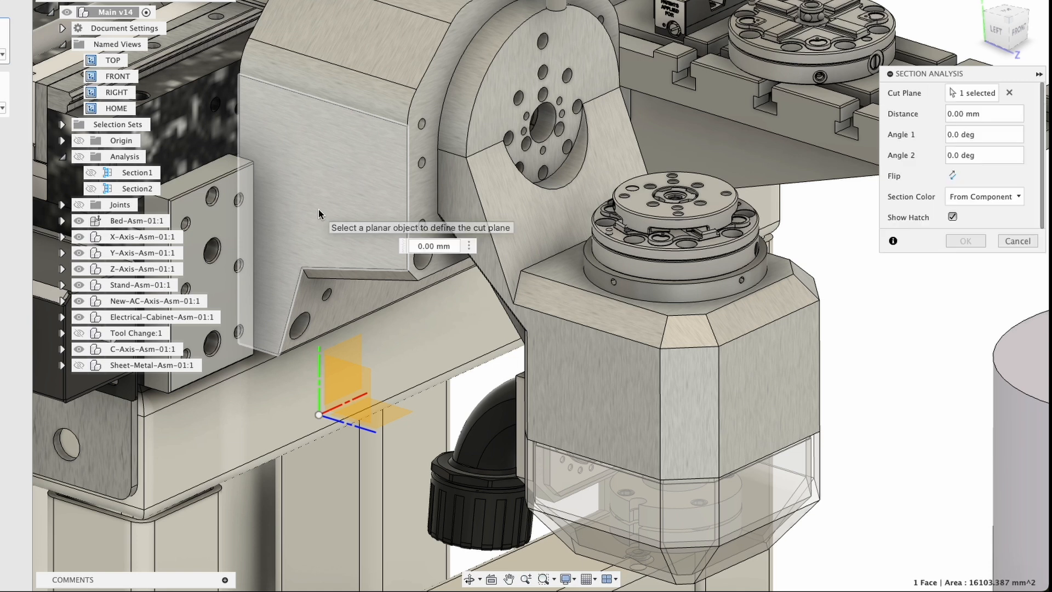
drag(299, 227, 352, 208)
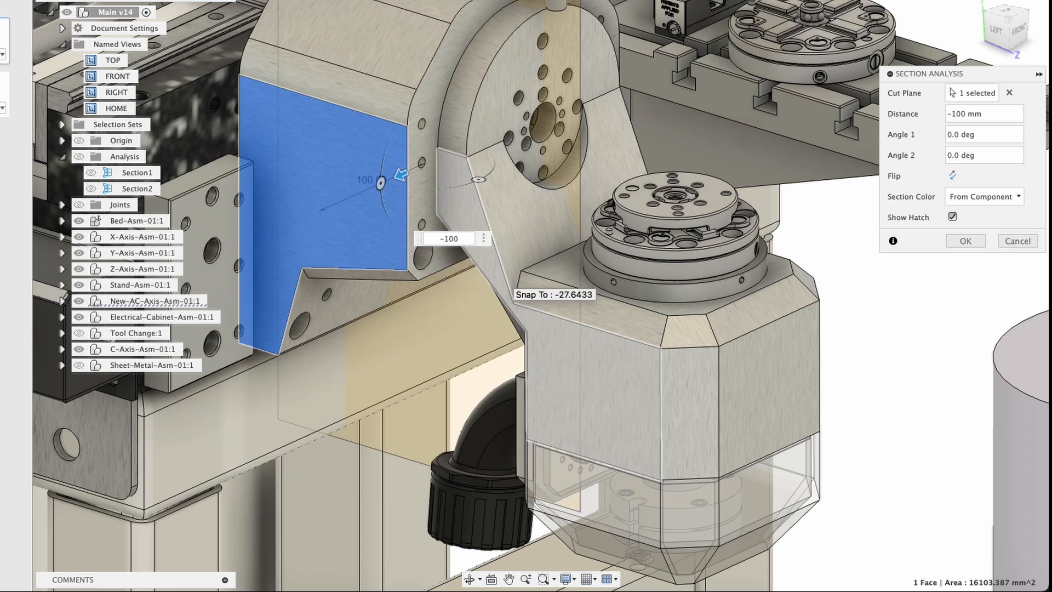
key(Return)
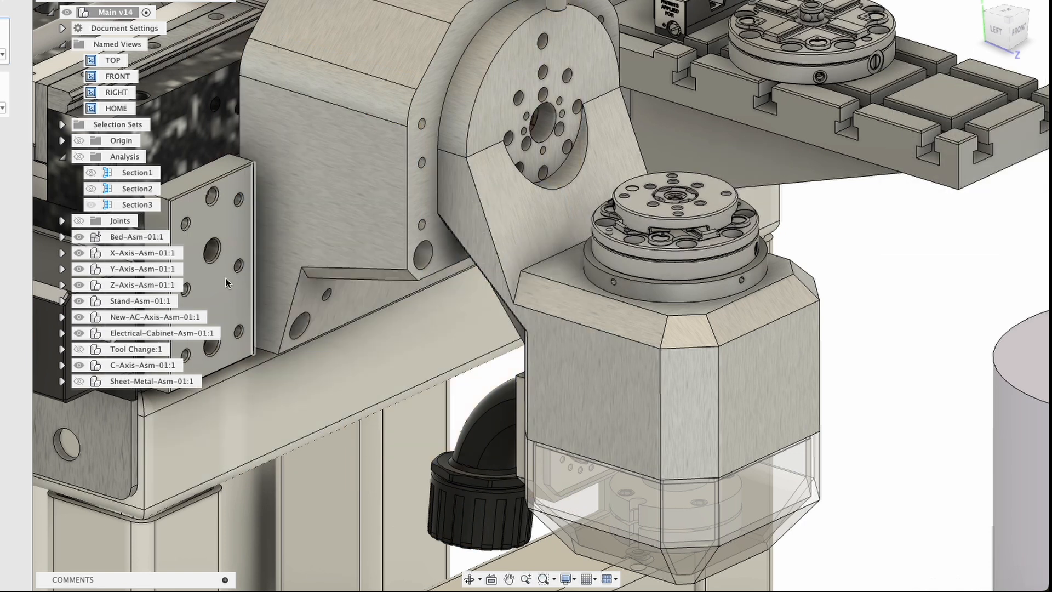
Open the Section3 analysis for editing and examine its cut through the machine bed and the stand's square tubes
double_click(134, 206)
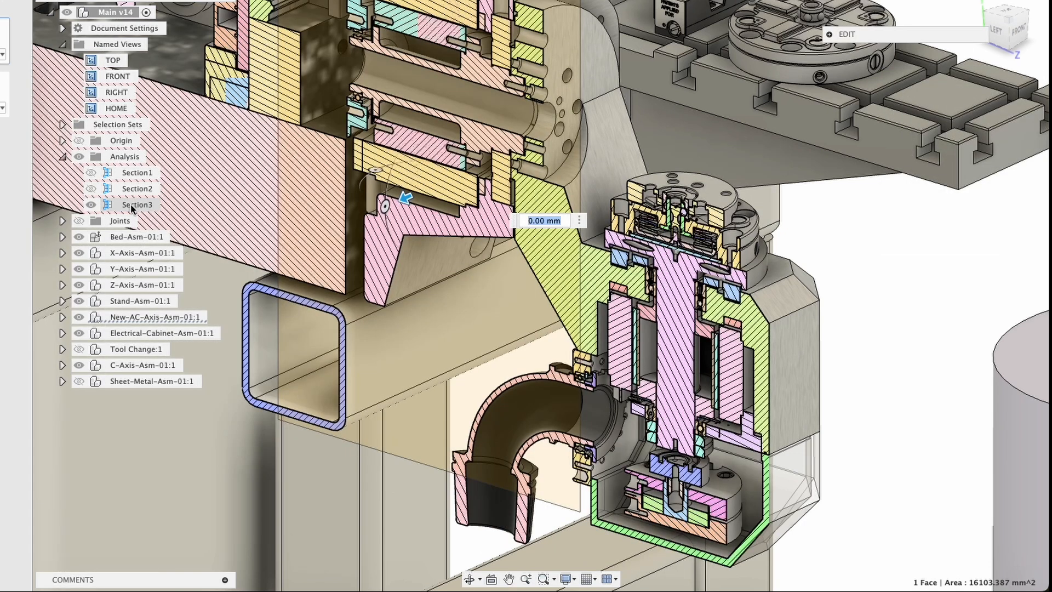
middle_drag(330, 229, 465, 270)
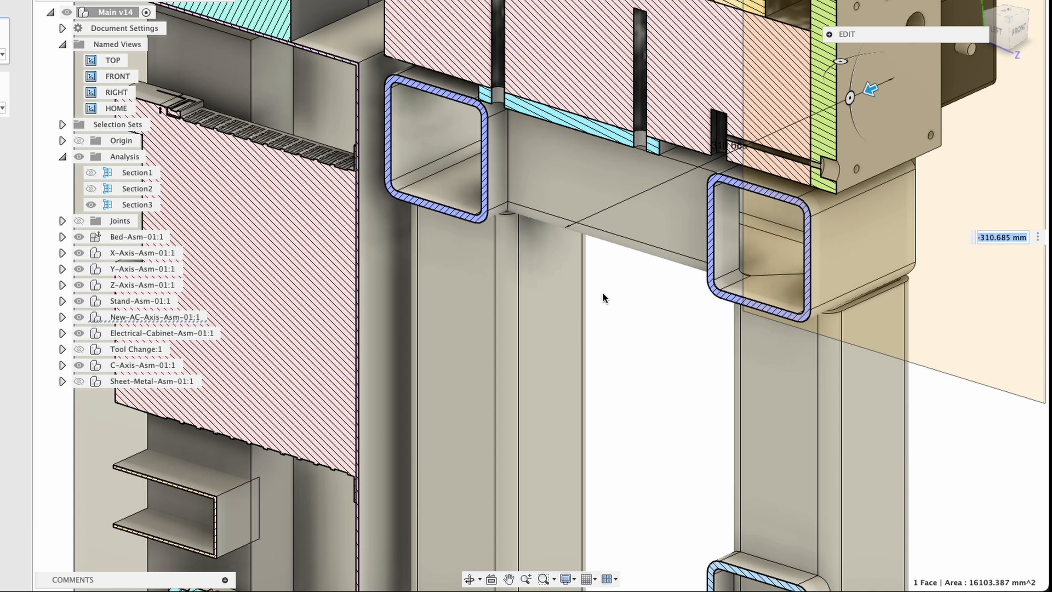
scroll(603, 296, up, 4)
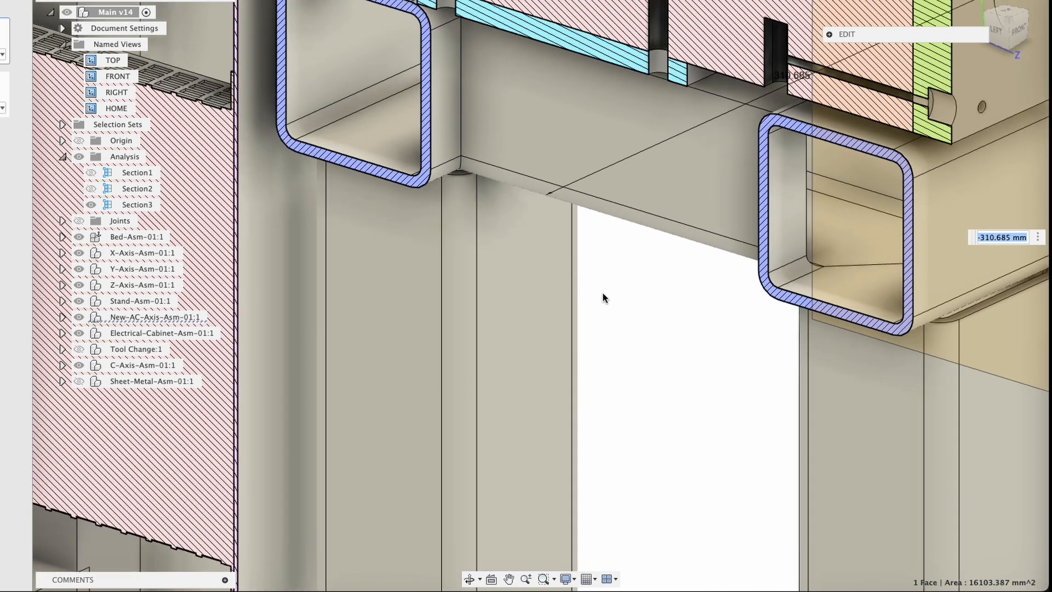
scroll(603, 296, down, 6)
click(131, 190)
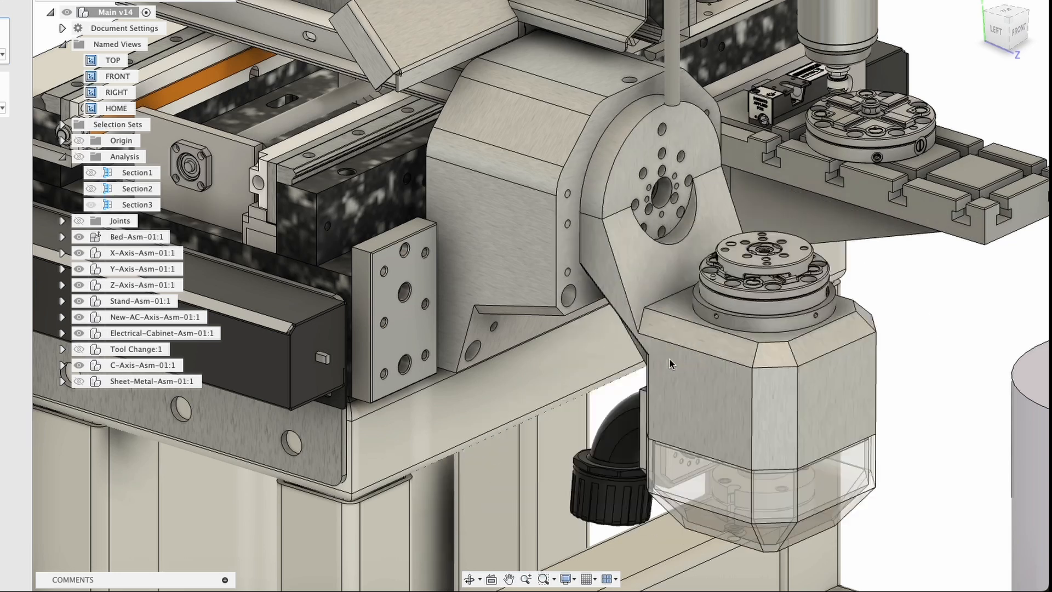
From the front view, locate the C-axis housing's component New-C-Axis-P01 within the C-Axis-Asm-01 assembly
click(1019, 32)
middle_drag(469, 232, 796, 343)
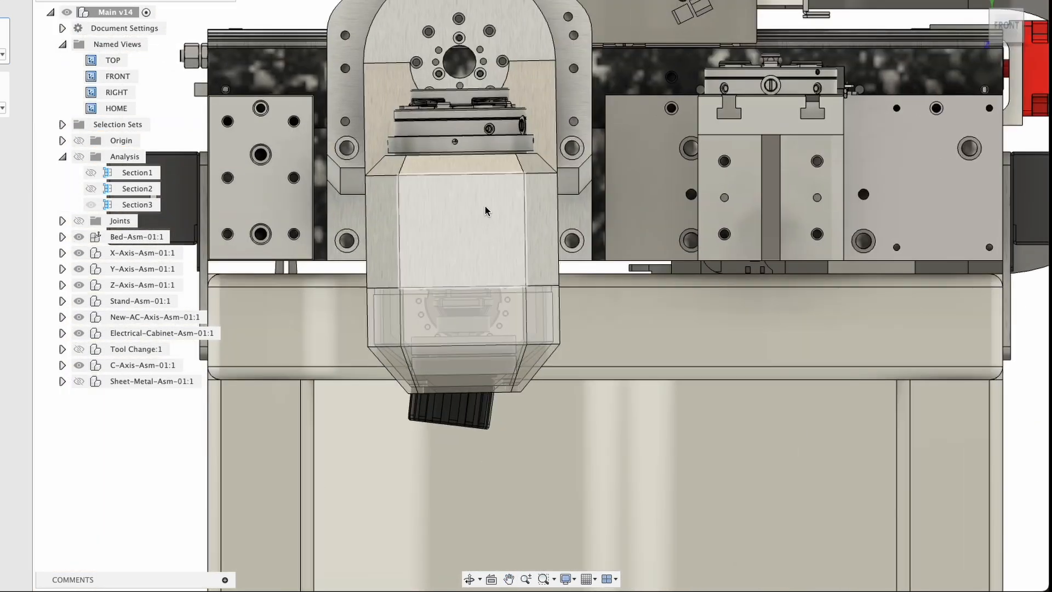
click(473, 173)
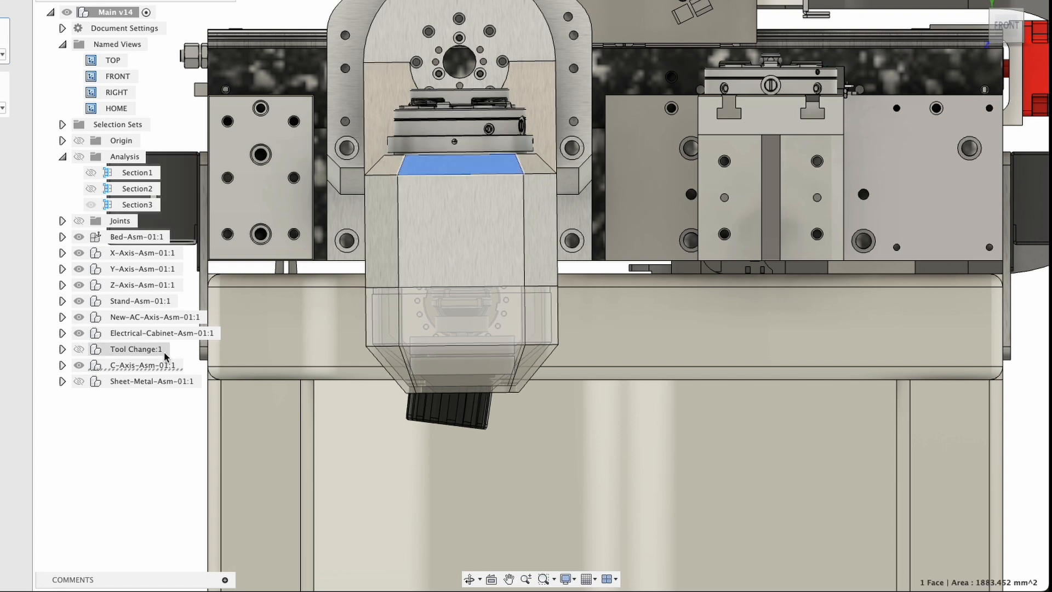
click(63, 365)
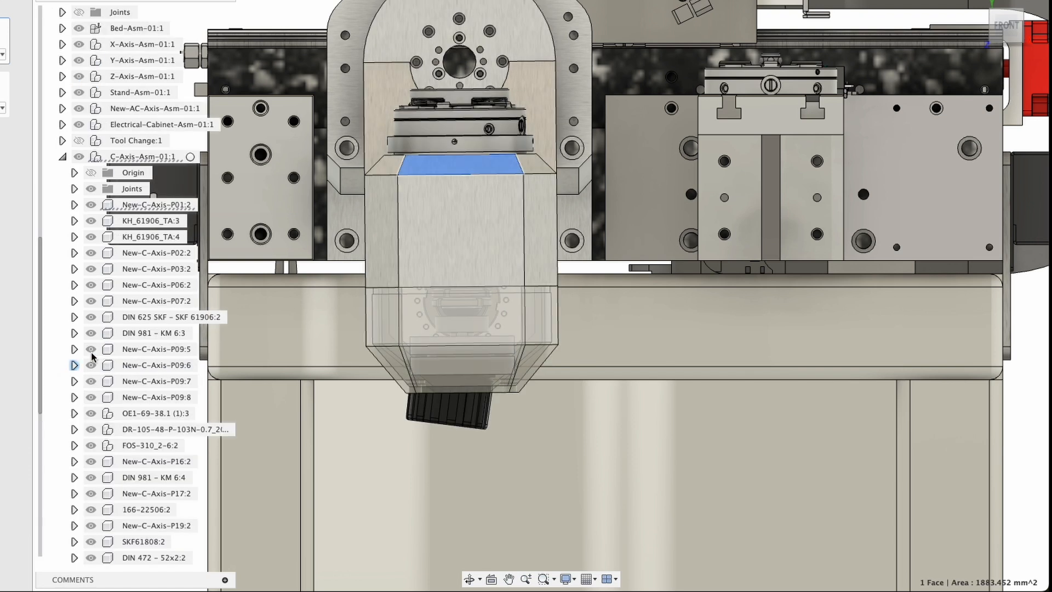
right_click(152, 204)
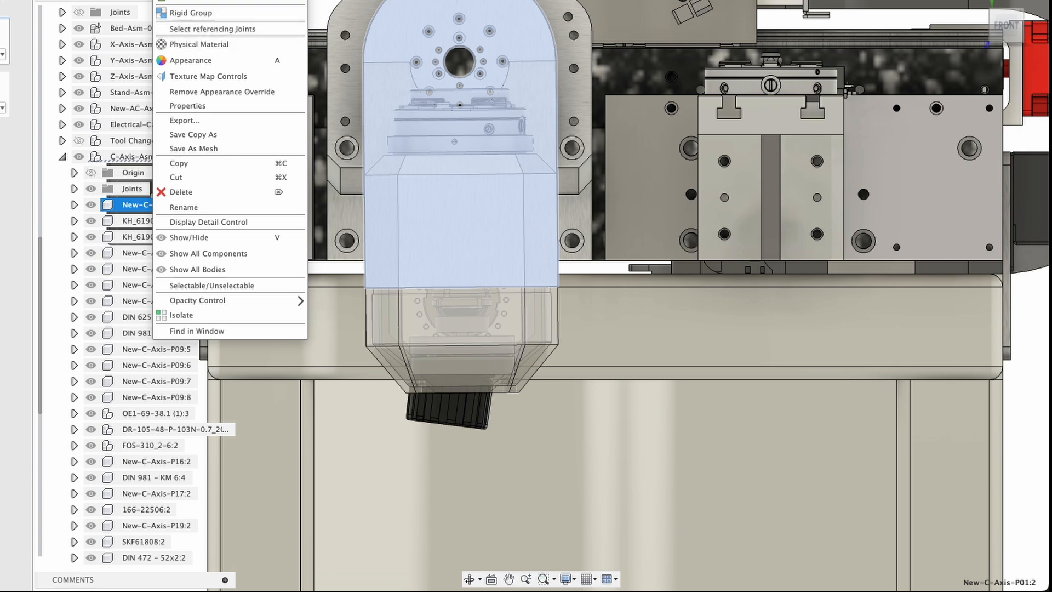
key(Escape)
click(61, 157)
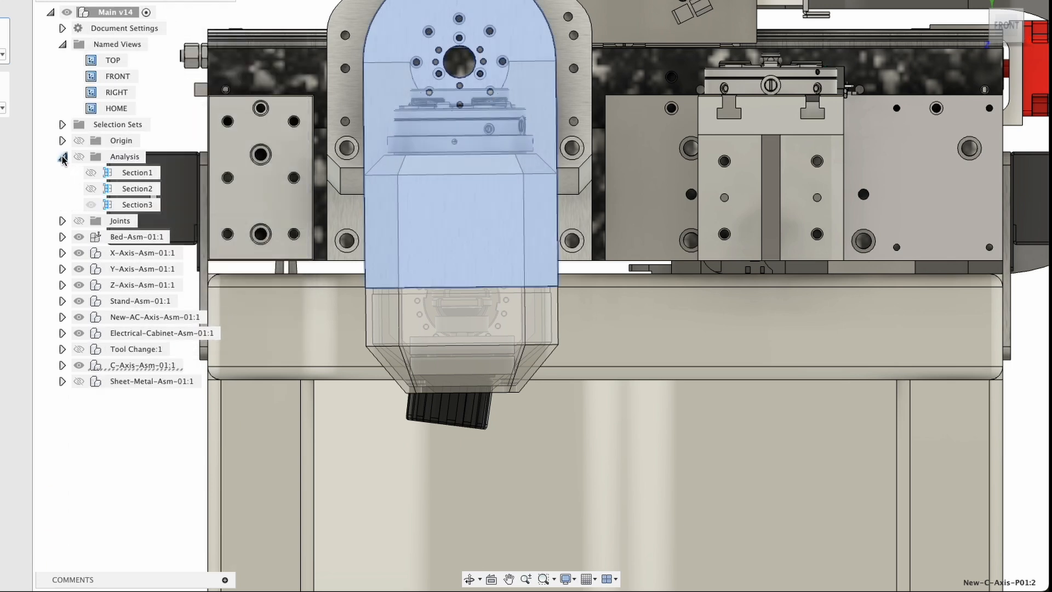
click(137, 484)
Reopen Section3's settings and try to shift its cut plane inward from the A-axis housing's side face
shift+middle_drag(446, 240, 469, 250)
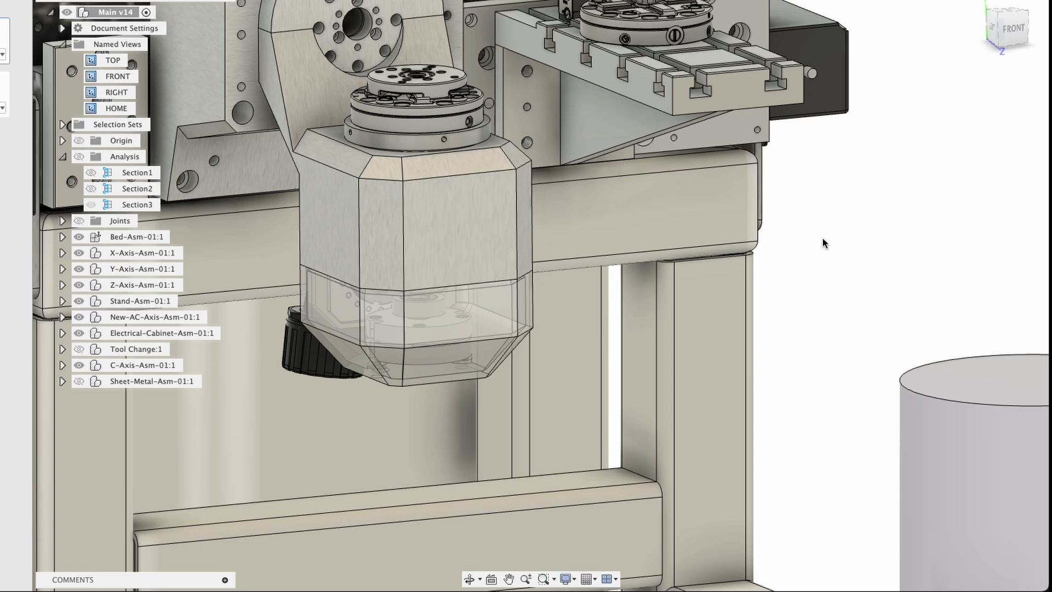
middle_drag(424, 163, 496, 268)
shift+middle_drag(420, 231, 451, 250)
middle_drag(292, 207, 427, 287)
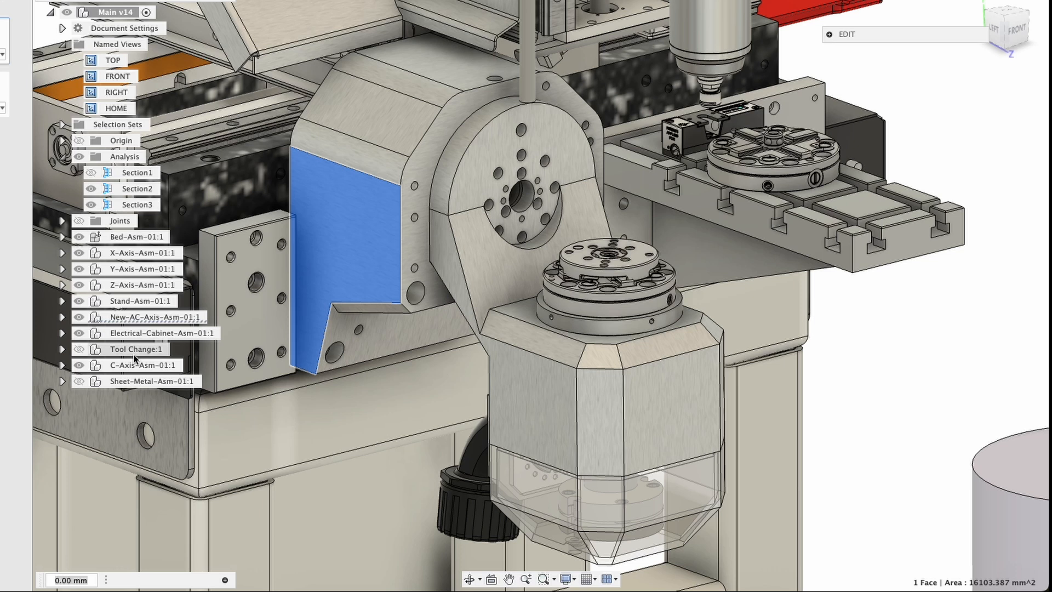
middle_drag(639, 273, 742, 273)
scroll(742, 272, up, 1)
drag(862, 27, 837, 1)
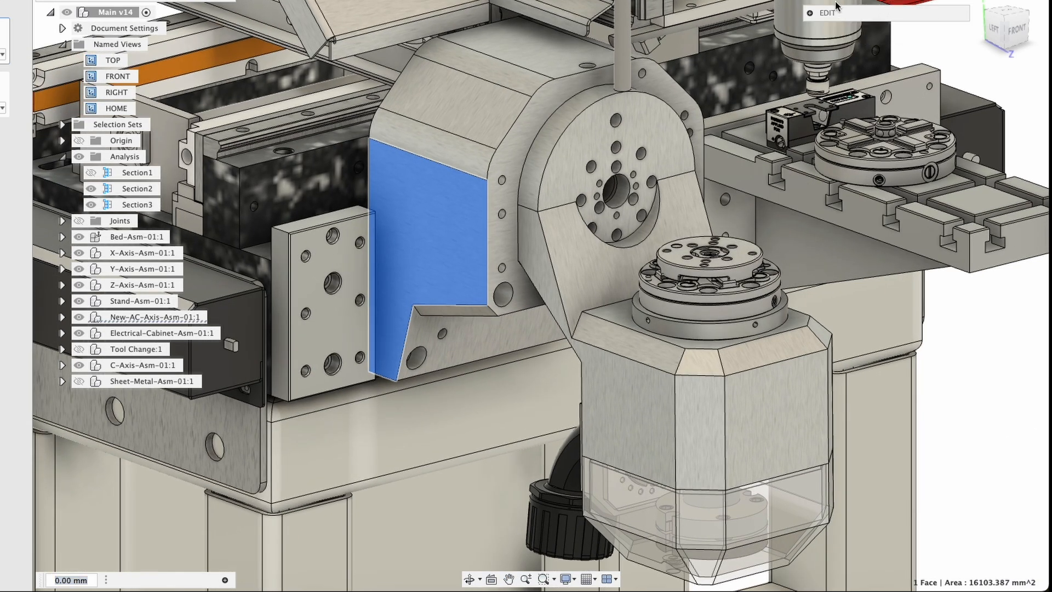
click(804, 4)
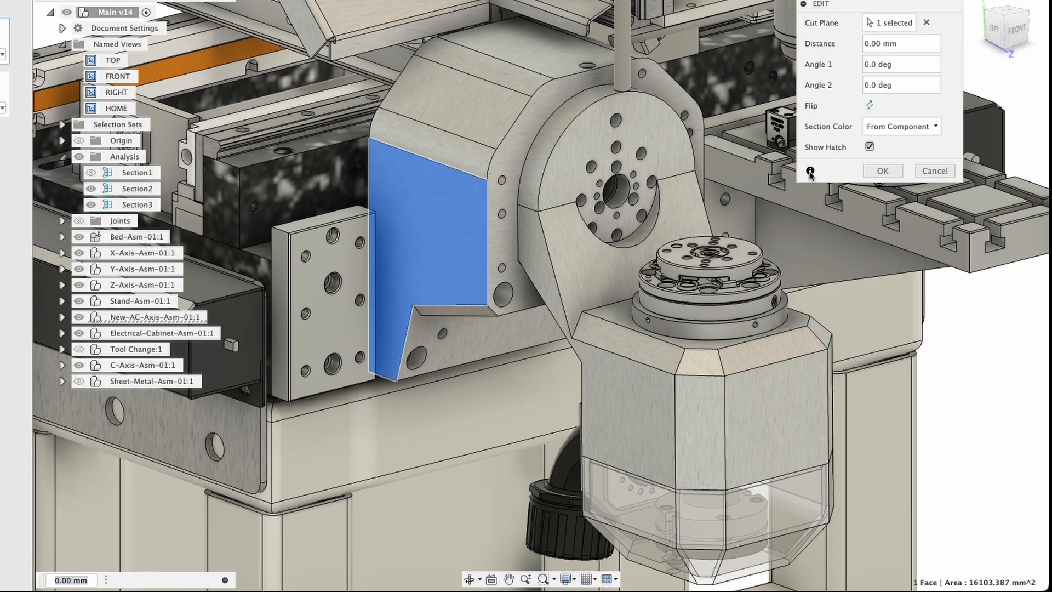
click(416, 265)
drag(433, 271, 515, 254)
click(868, 168)
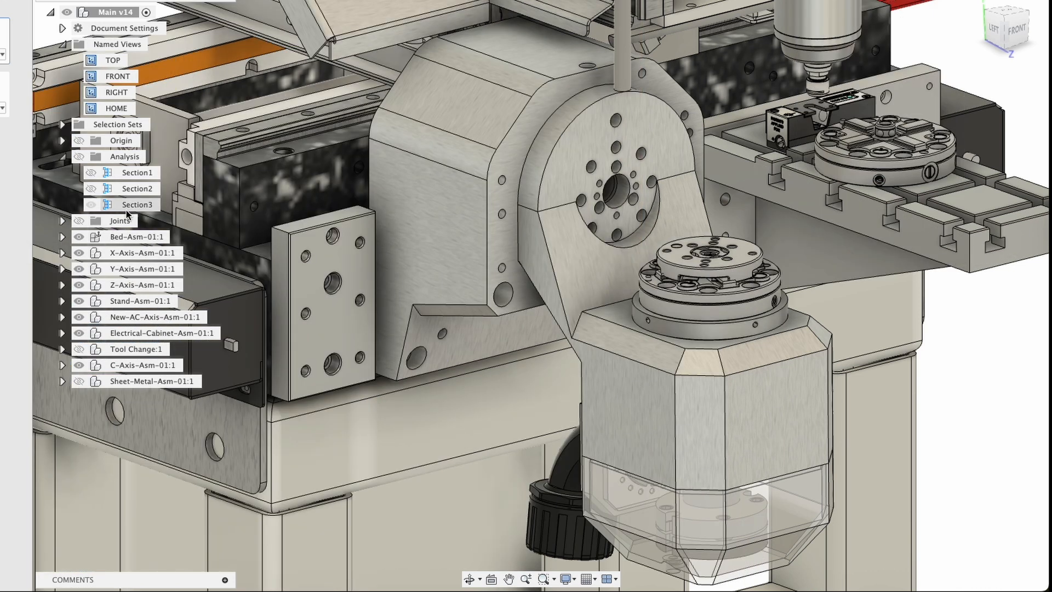
Turn on the display of the Section3 analysis and view the cut through both rotary axes
middle_drag(613, 389, 587, 415)
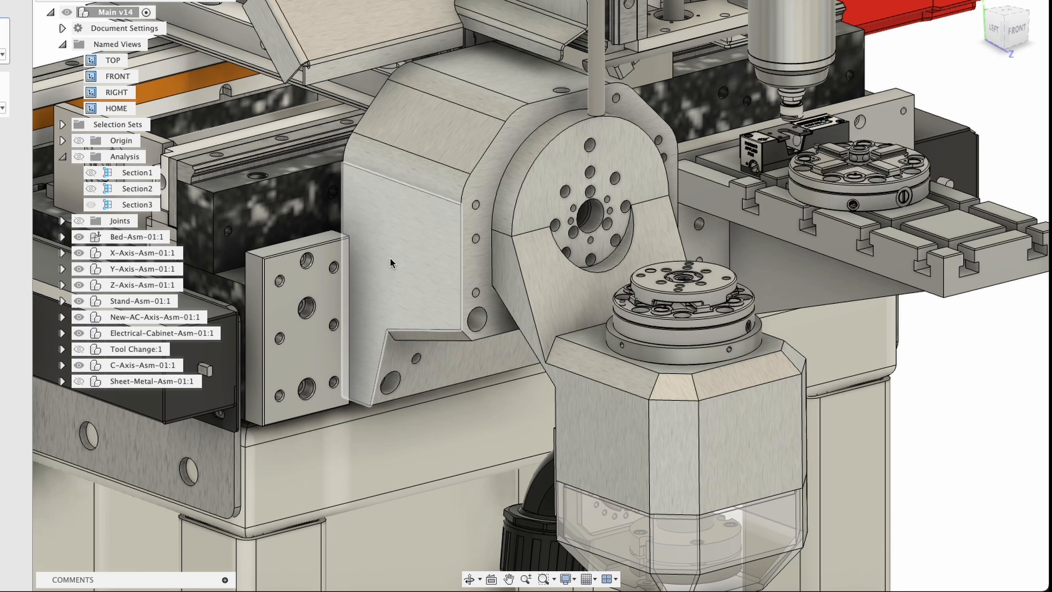
click(134, 205)
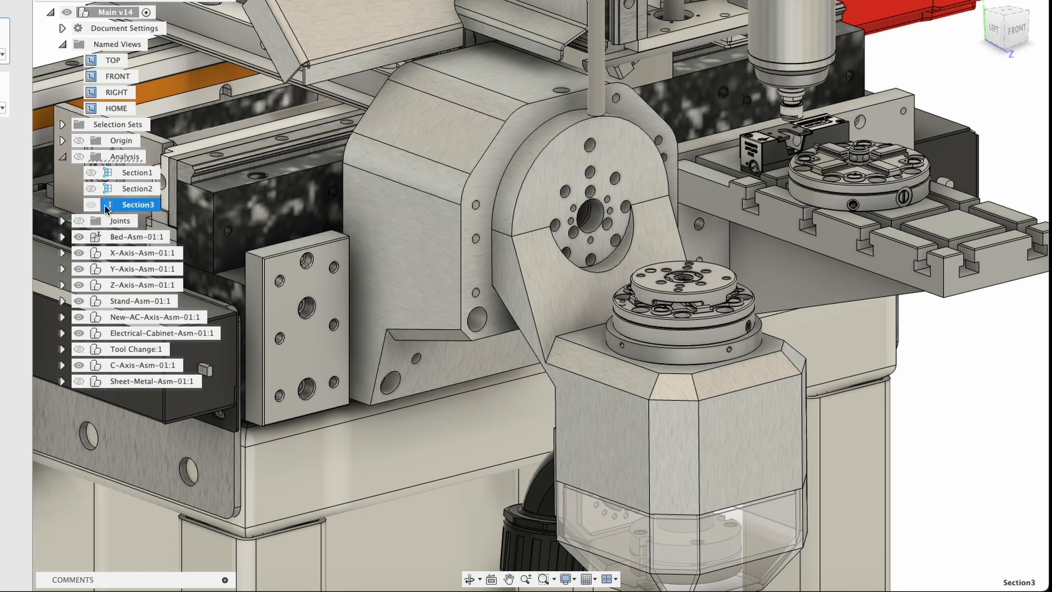
click(79, 157)
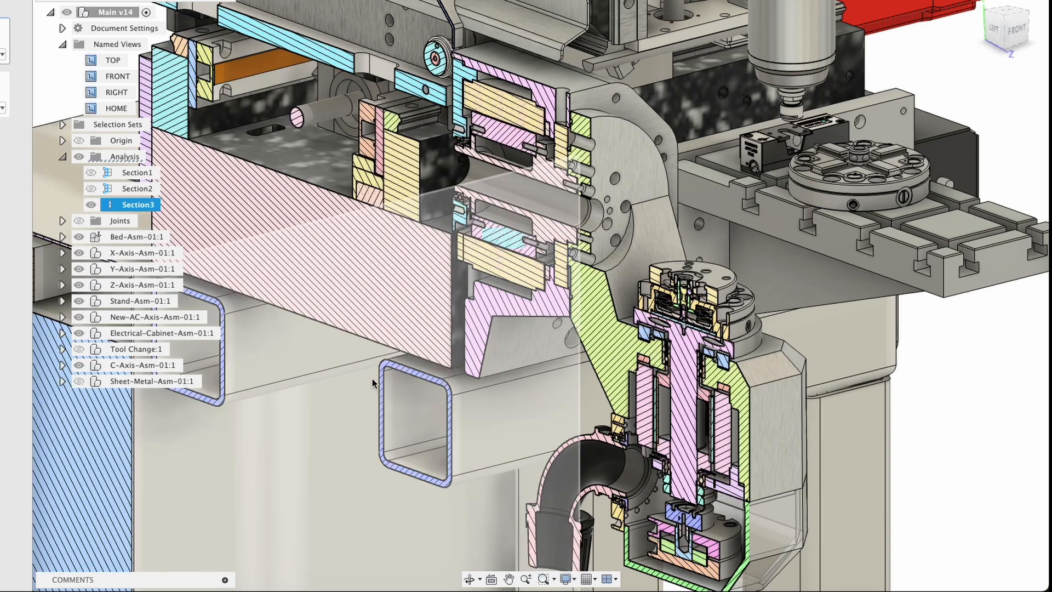
shift+middle_drag(499, 366, 460, 394)
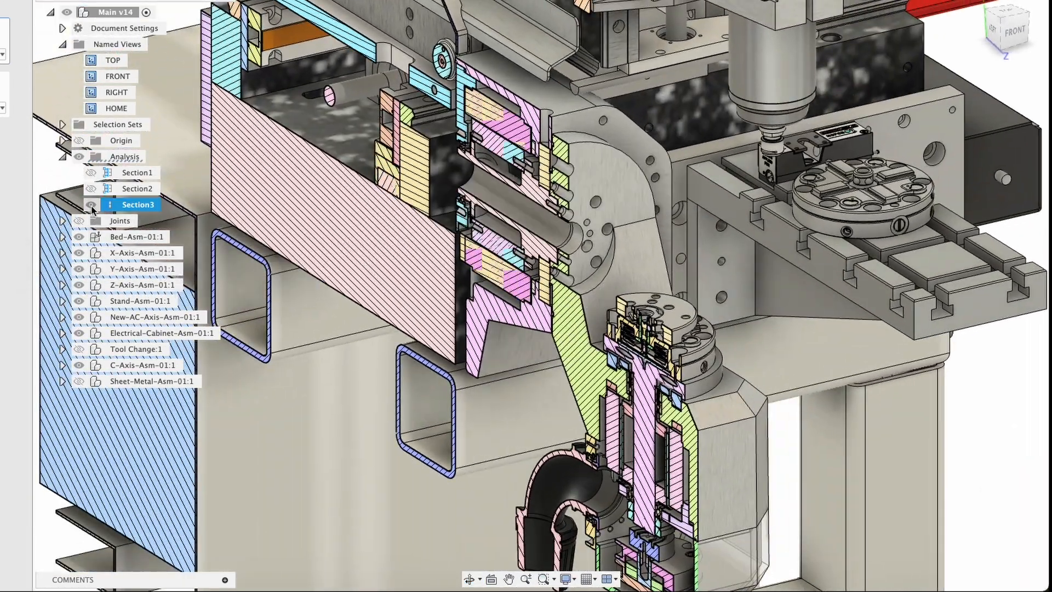
Hide Section3 and create another section analysis offset -100 mm from the A-axis housing's side face
click(91, 204)
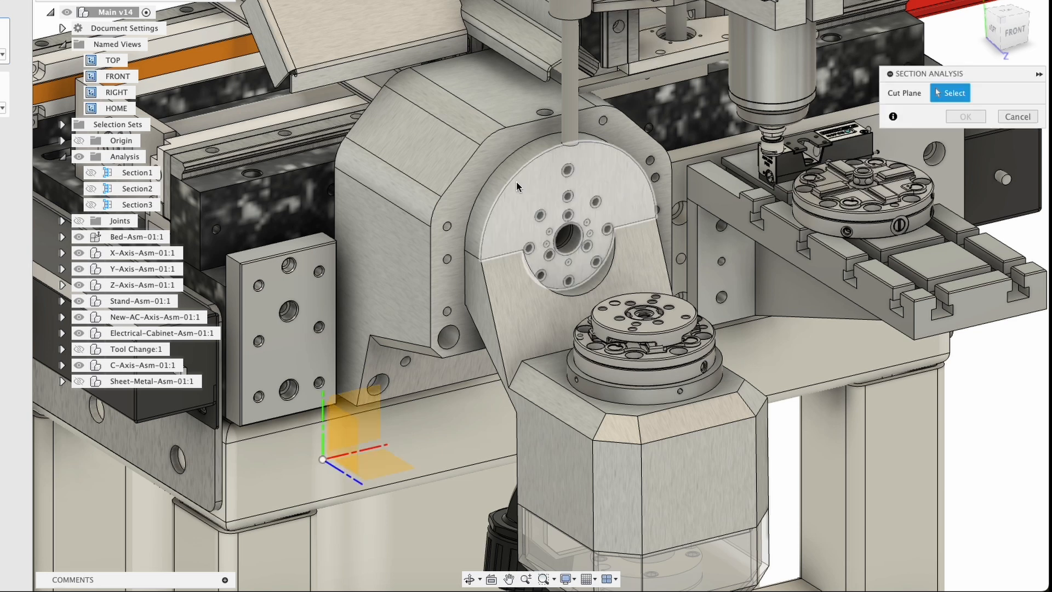
click(383, 260)
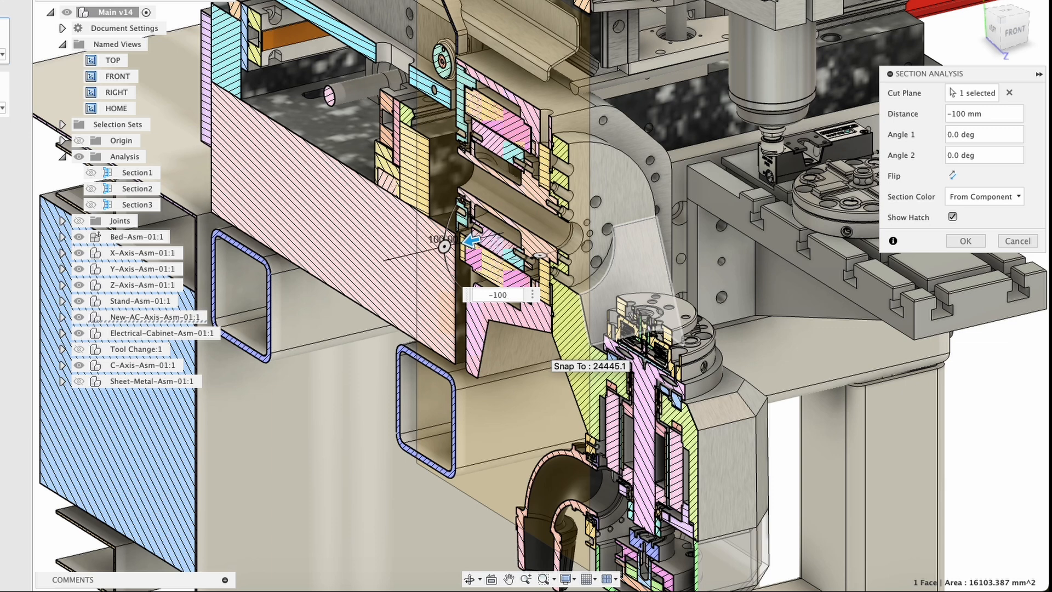
key(Return)
Examine the sectioned A-axis and C-axis housings, motors and shafts from several angles, with the Named Views folder collapsed
shift+middle_drag(776, 482, 813, 427)
middle_drag(801, 379, 702, 266)
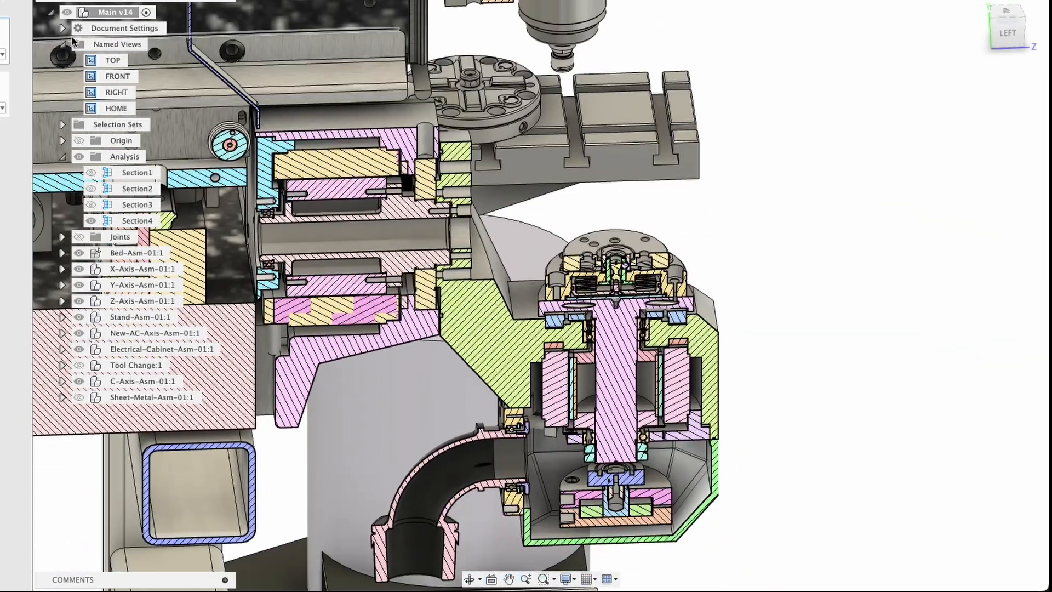
click(62, 45)
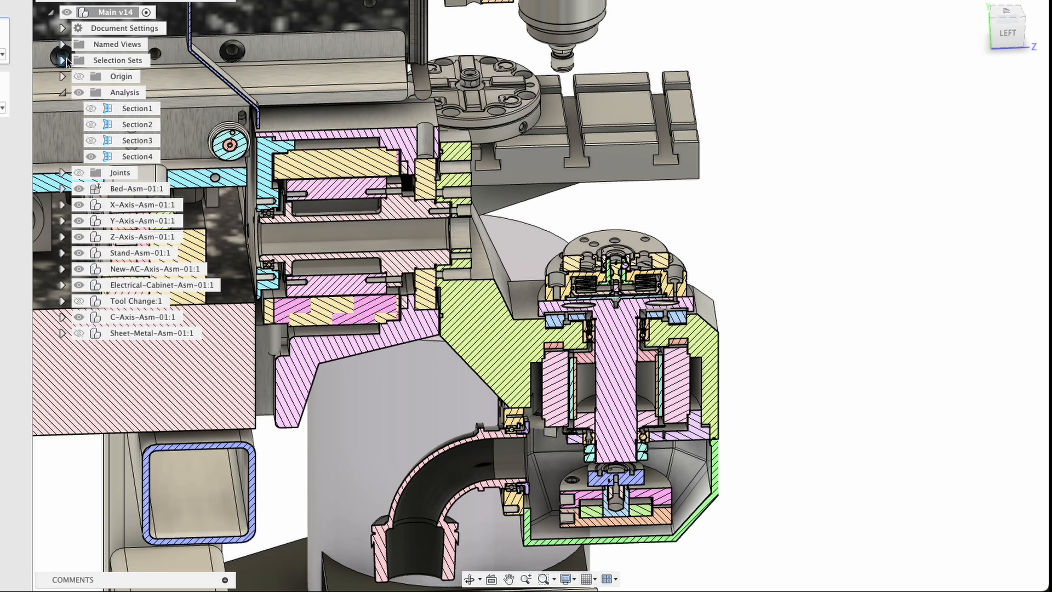
shift+middle_drag(685, 241, 611, 244)
scroll(335, 137, down, 3)
scroll(343, 137, up, 5)
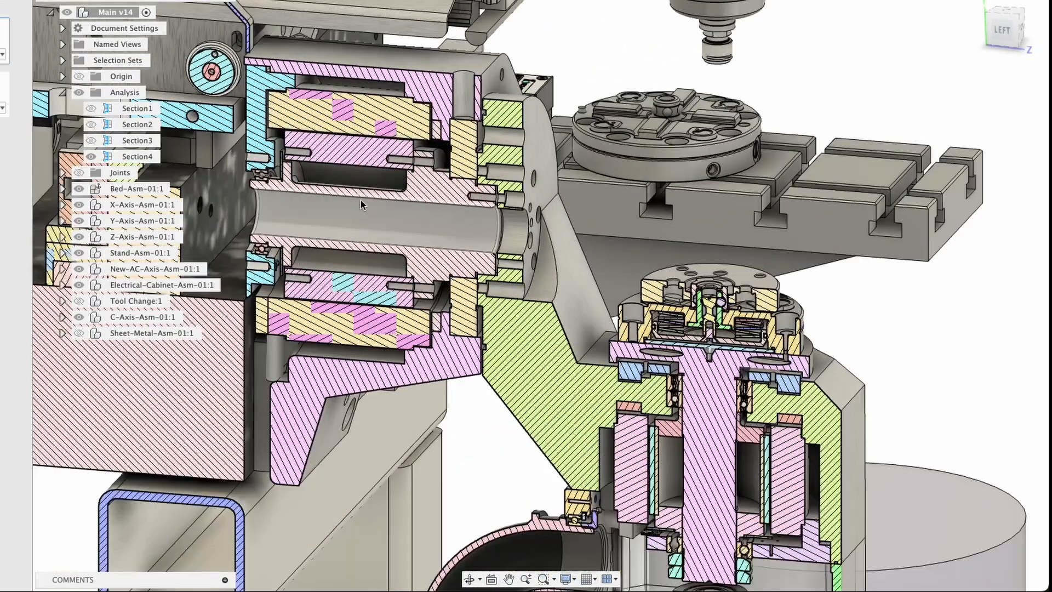
shift+middle_drag(349, 116, 425, 92)
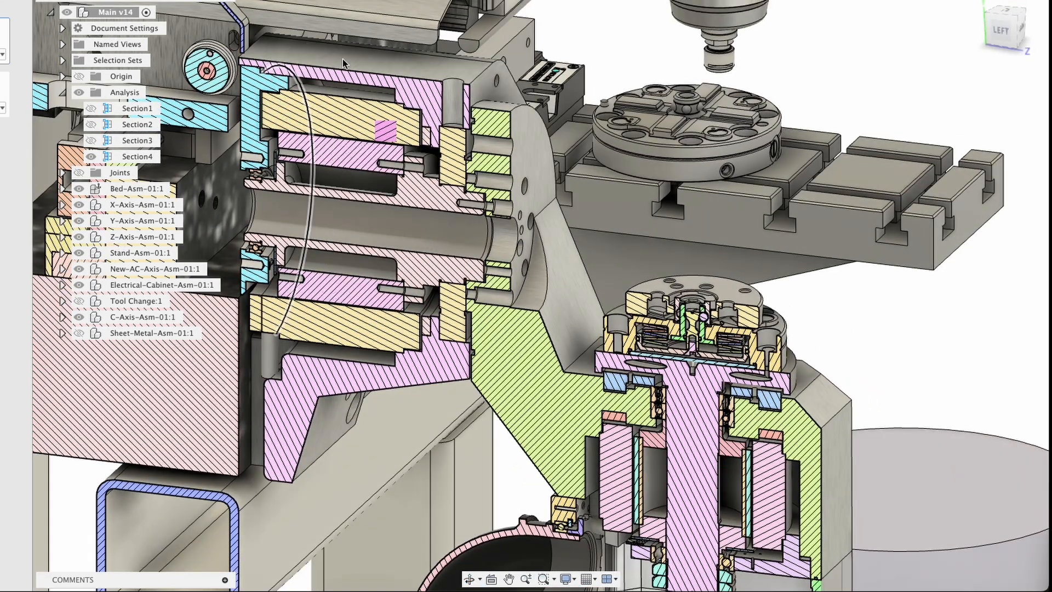
mouse_move(328, 371)
shift+middle_down()
mouse_move(389, 349)
mouse_move(329, 429)
shift+middle_up()
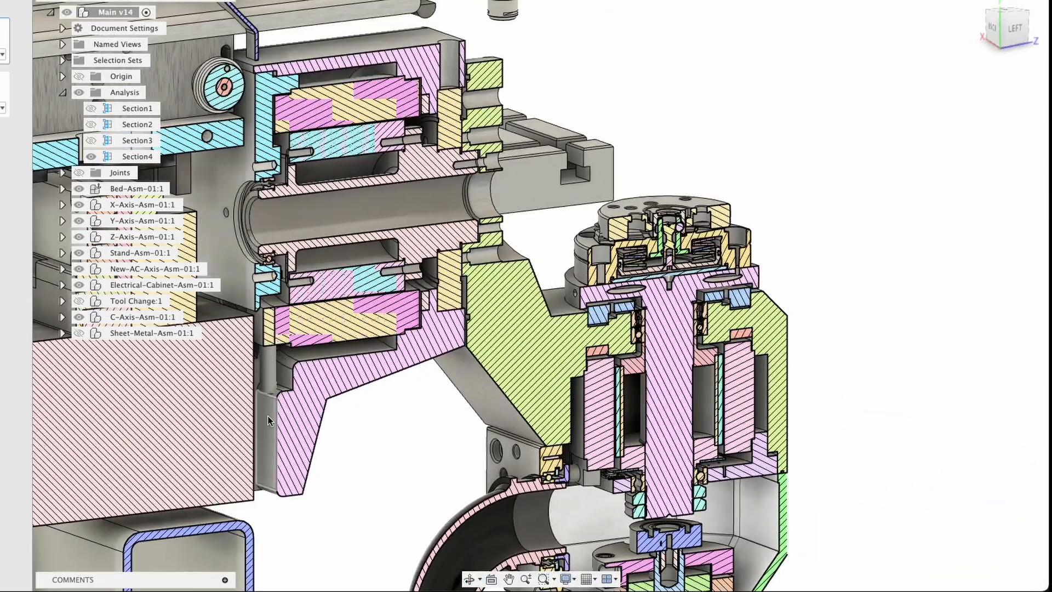
shift+middle_drag(268, 118, 212, 122)
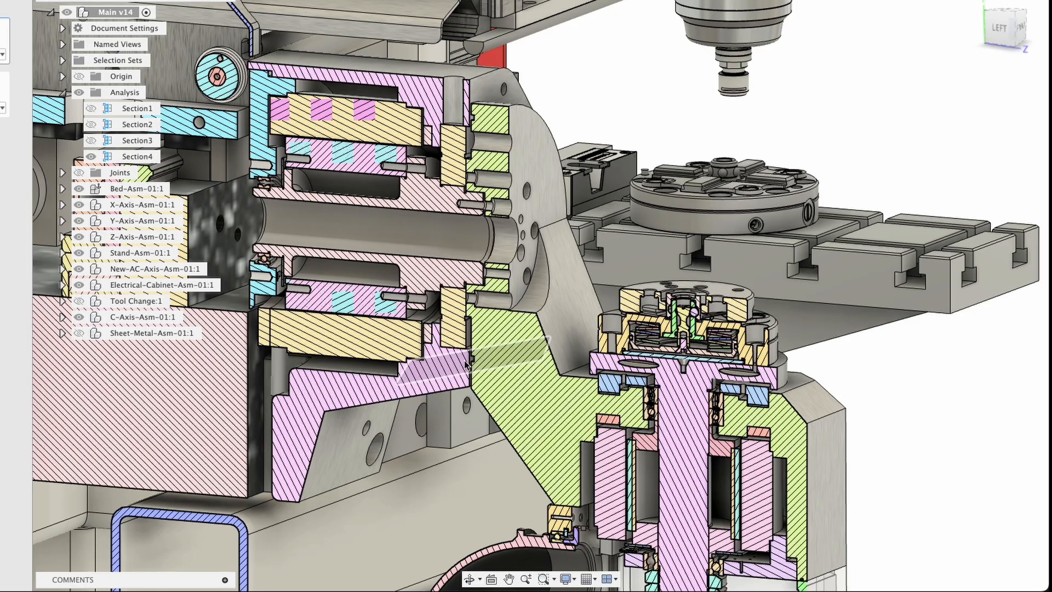
Inspect the bearing and flange joint at the A-axis shaft's front end close up, finishing in the left view
shift+middle_drag(466, 361, 376, 321)
scroll(461, 272, up, 5)
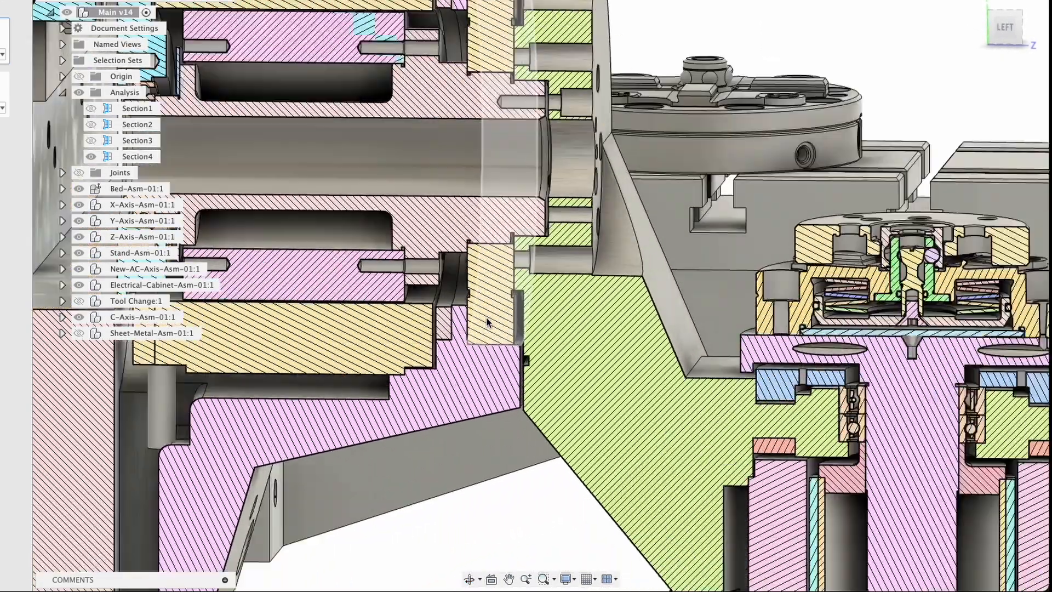
shift+middle_drag(460, 272, 462, 342)
click(457, 349)
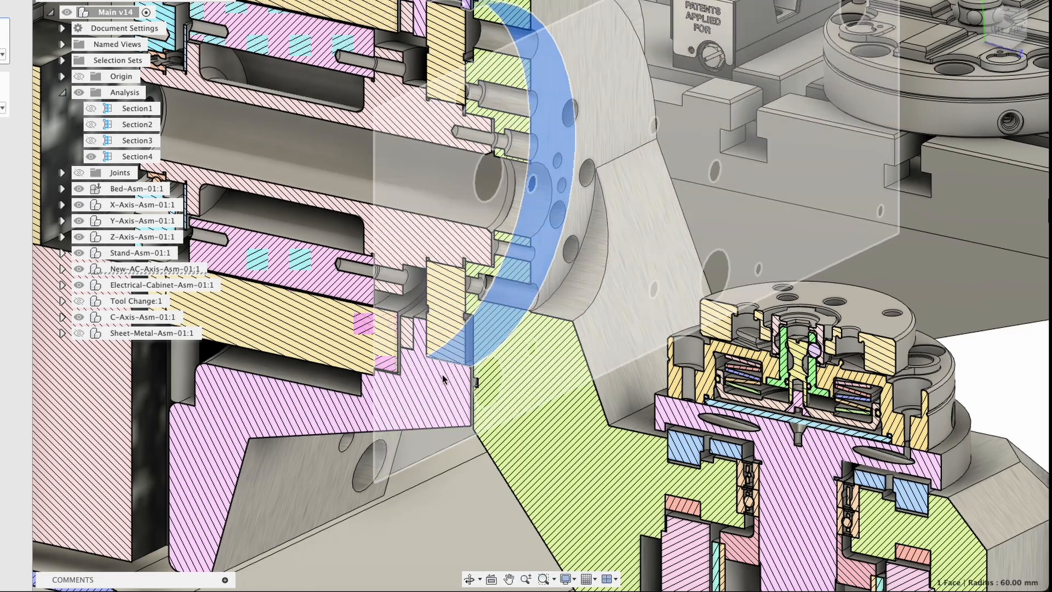
shift+middle_drag(457, 349, 475, 268)
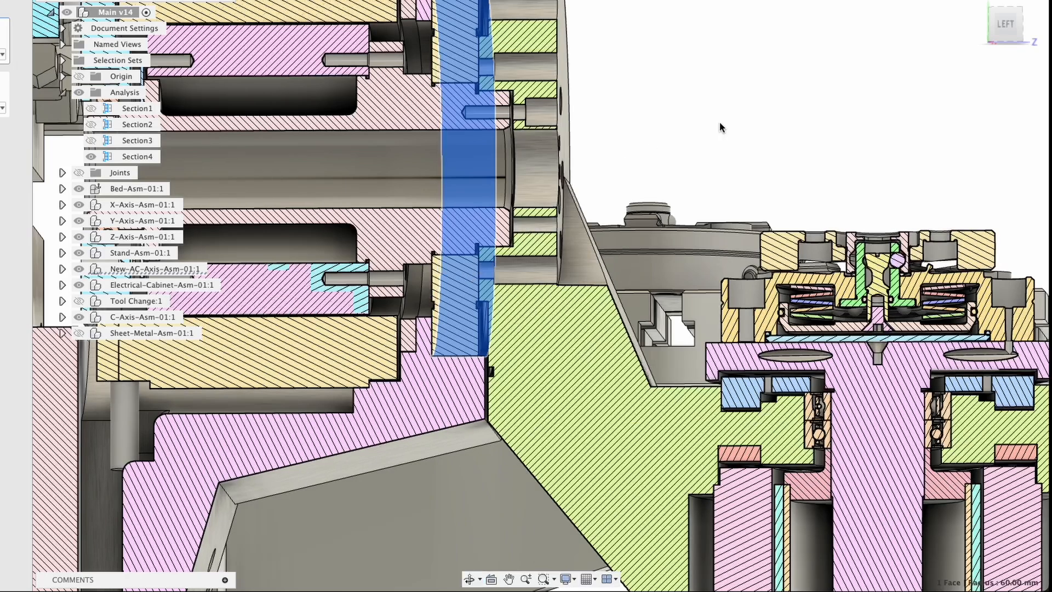
click(1036, 65)
click(1001, 25)
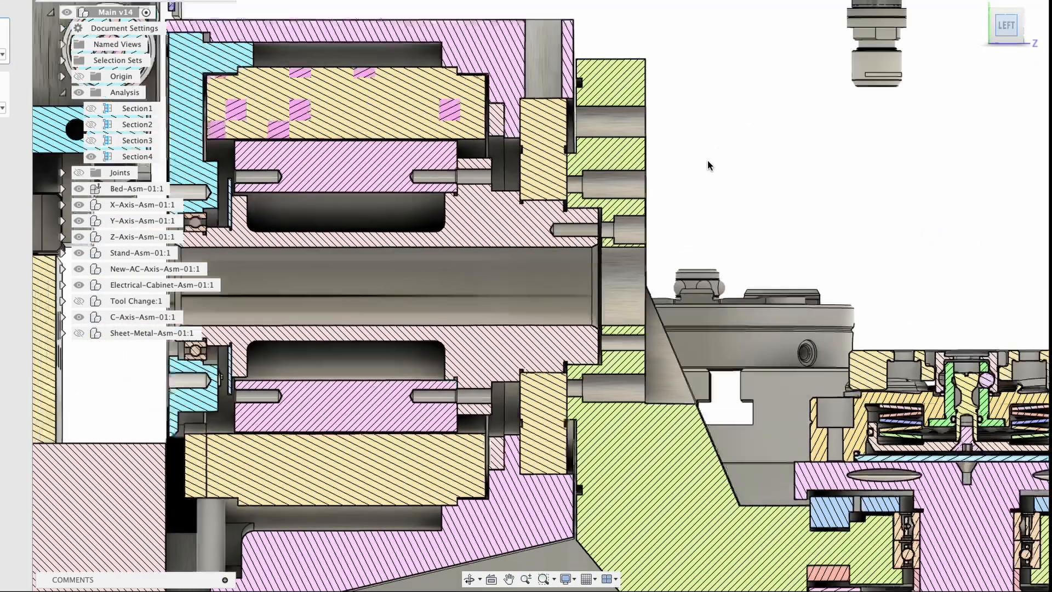
middle_drag(695, 200, 601, 171)
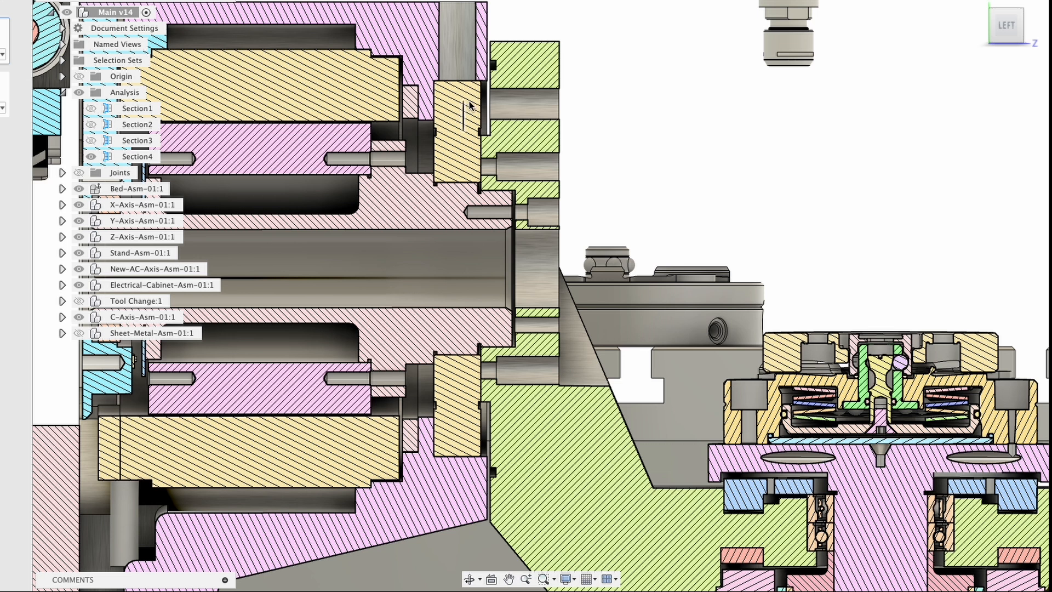
Inspect the A-axis front bearing, its seal grooves and the gap between the fixed housing and the rotating flange
scroll(573, 38, up, 6)
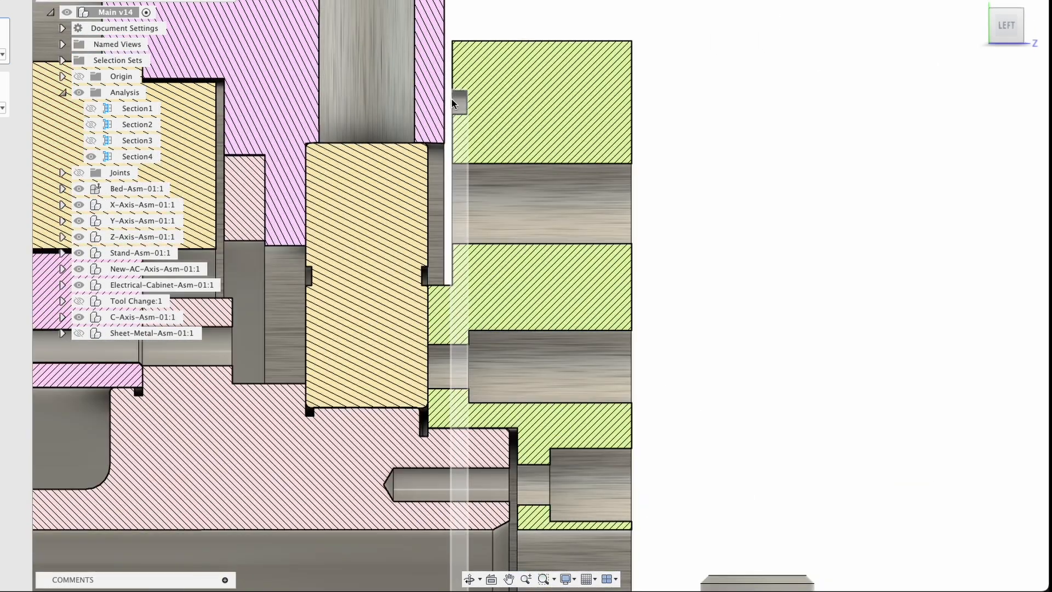
scroll(450, 133, down, 3)
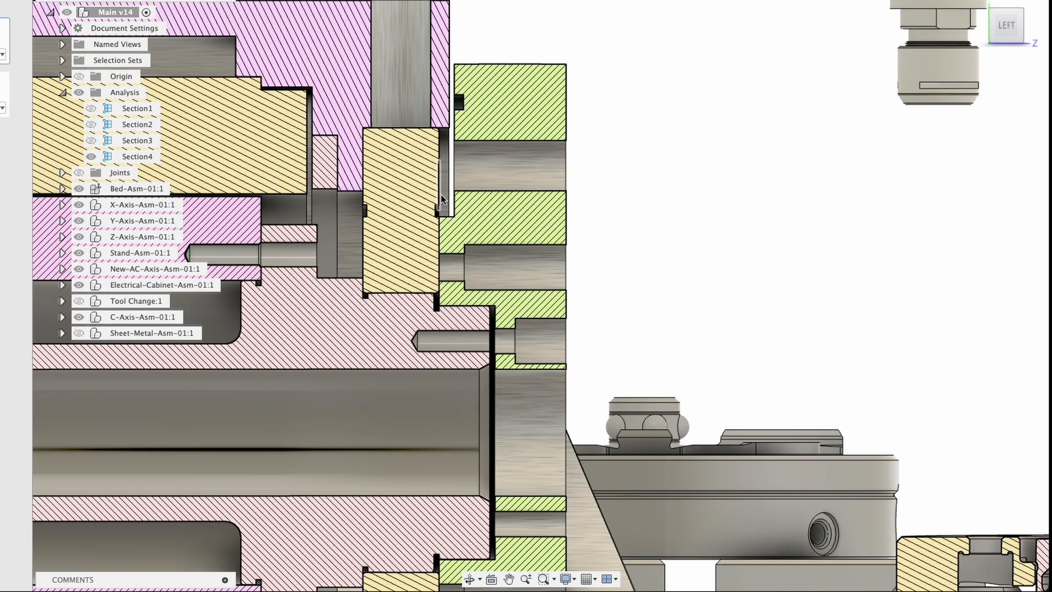
scroll(443, 180, down, 5)
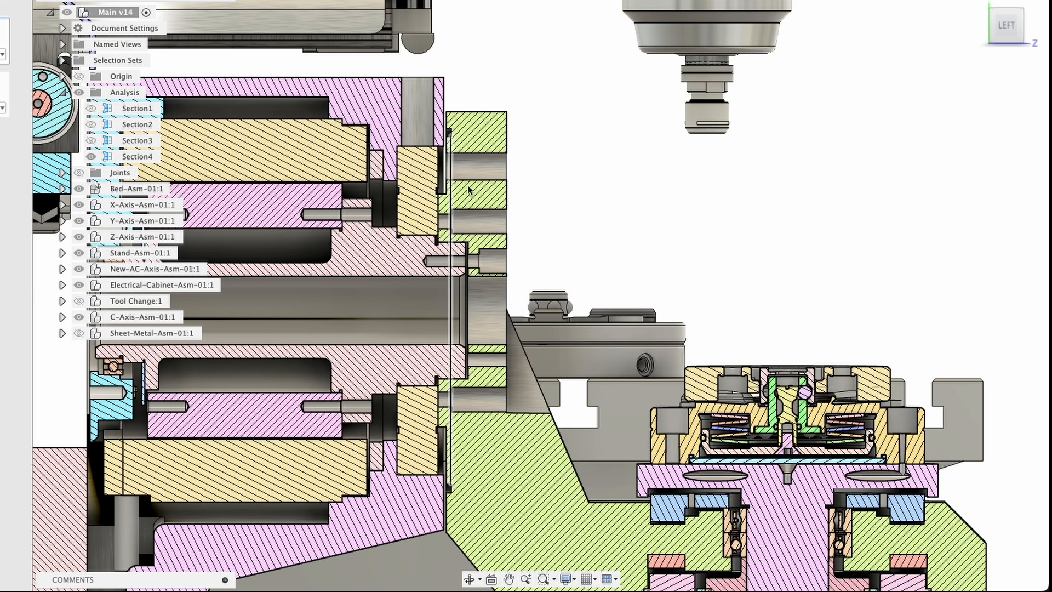
middle_drag(490, 199, 600, 162)
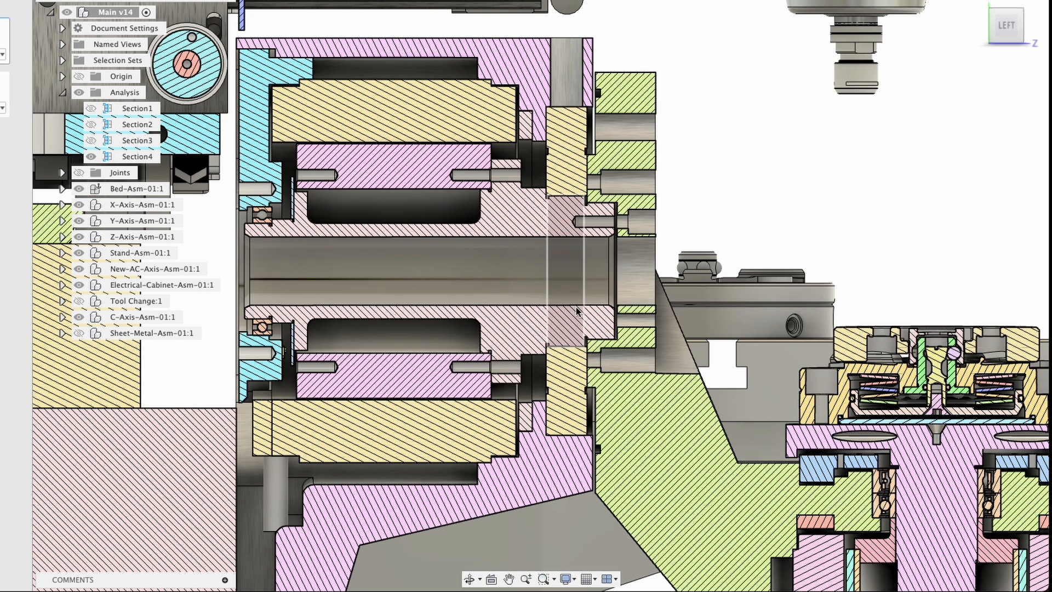
scroll(582, 216, up, 3)
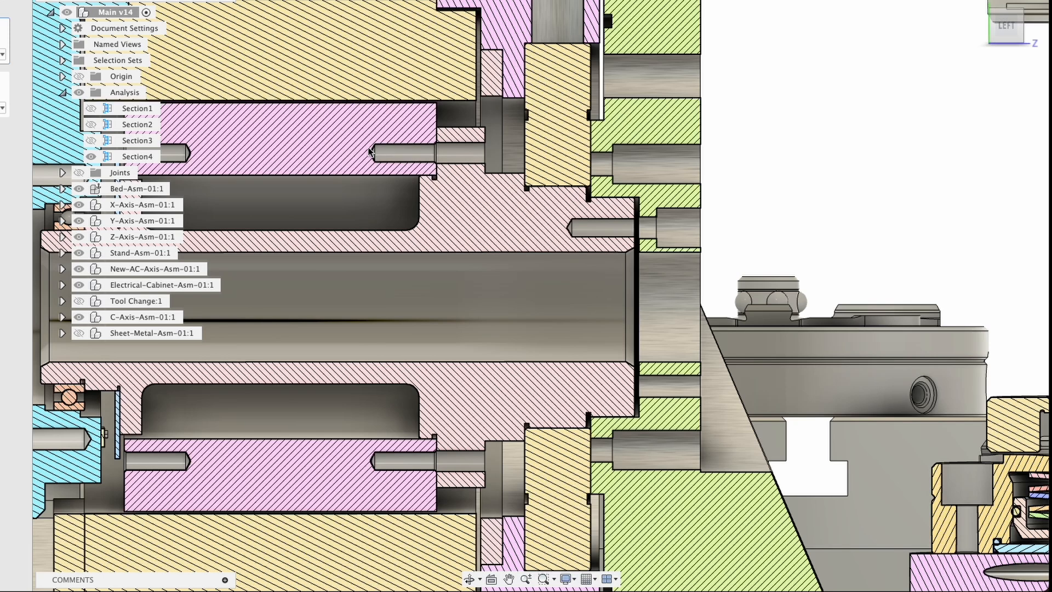
Inspect the A-axis shaft's rear end close up, including its ball bearing, encoder ring and read head next to the rotor
scroll(469, 225, down, 2)
middle_drag(445, 260, 602, 250)
scroll(392, 208, up, 4)
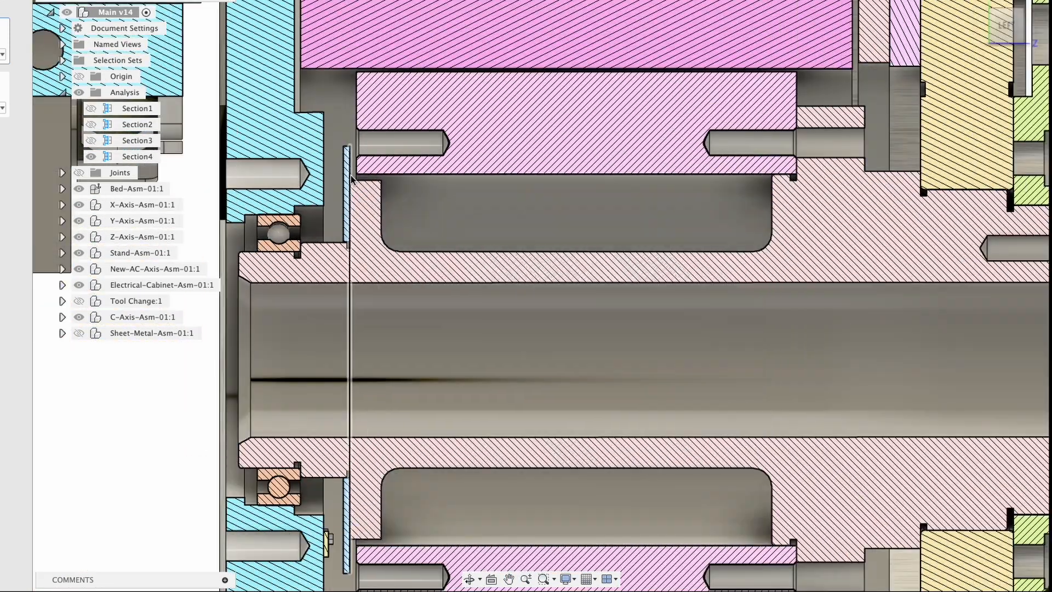
scroll(351, 179, up, 2)
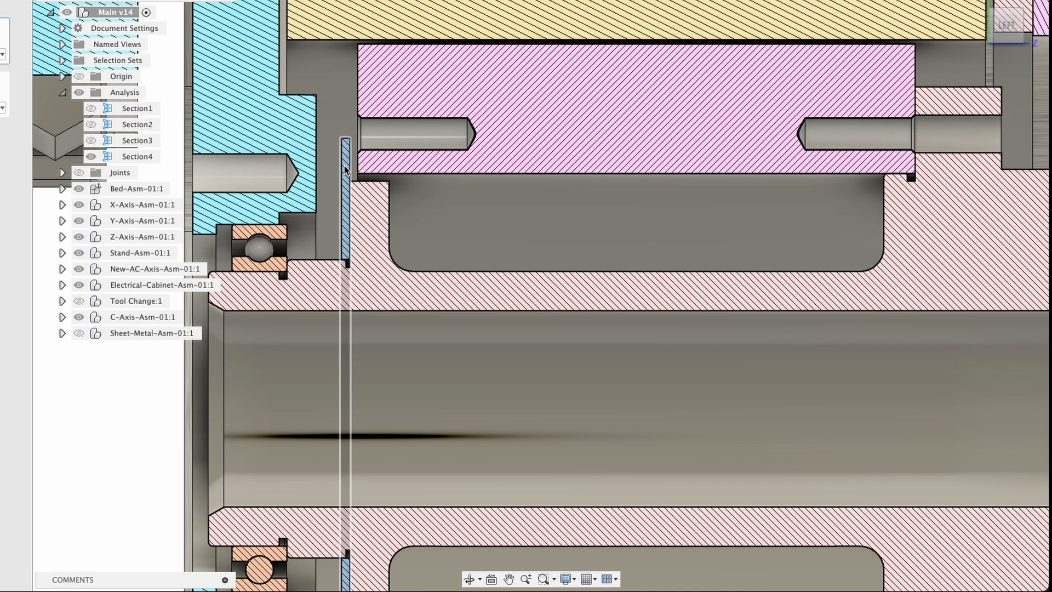
scroll(453, 106, down, 1)
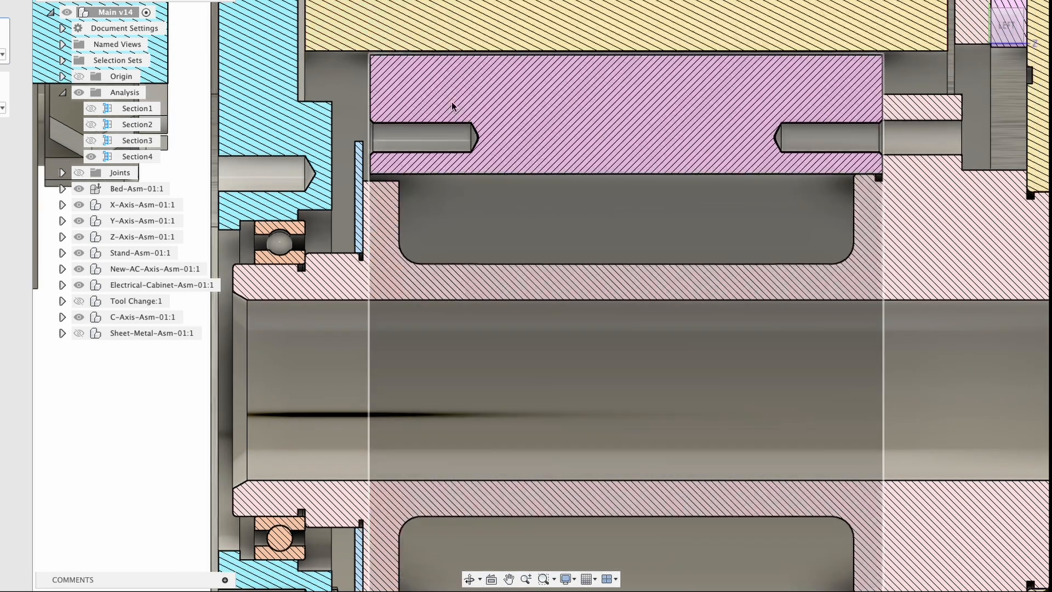
scroll(492, 146, down, 4)
scroll(406, 394, up, 8)
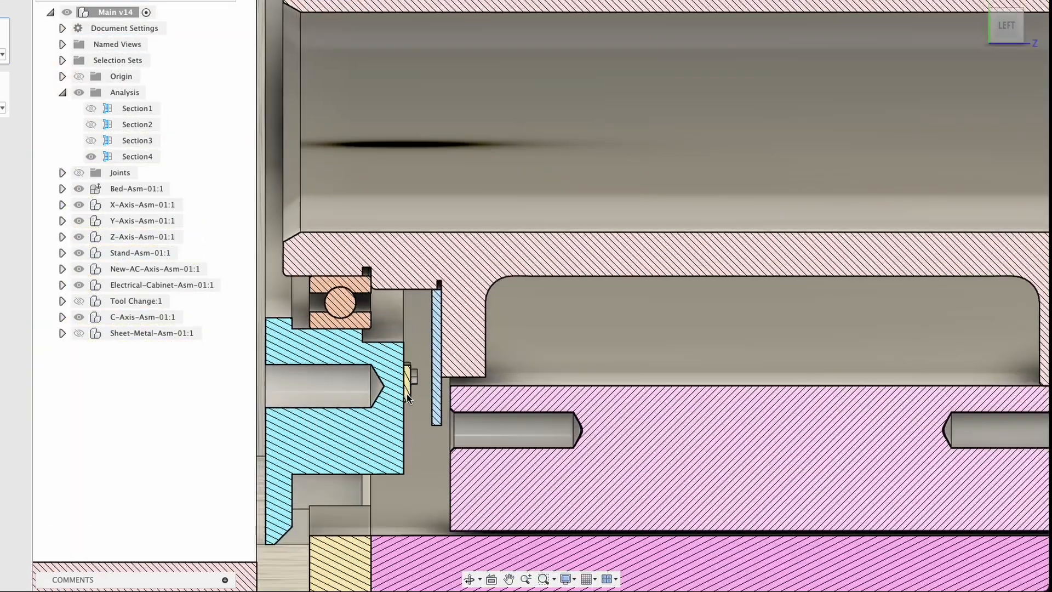
scroll(420, 329, down, 8)
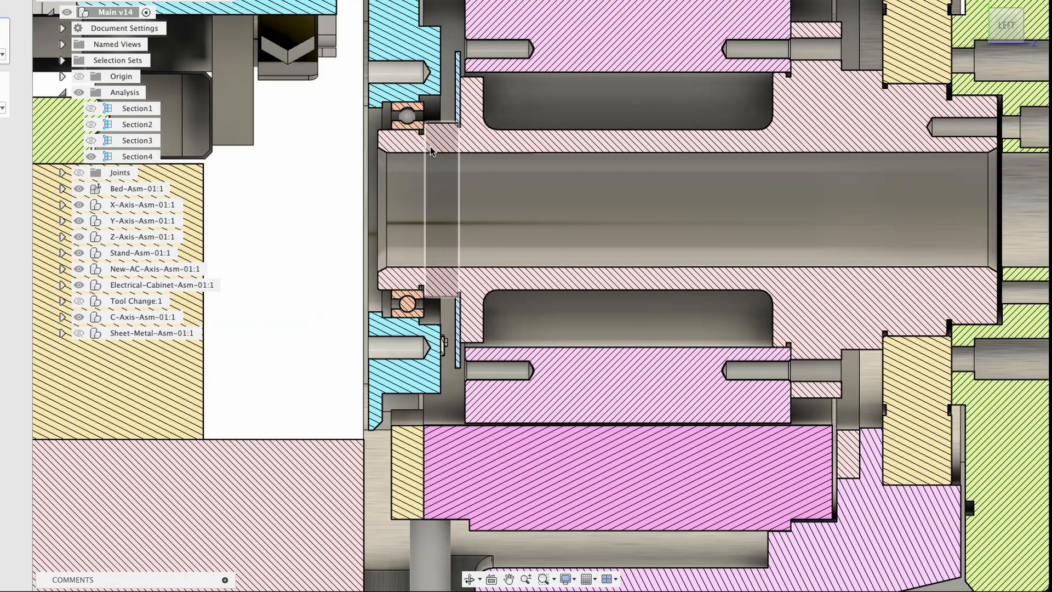
scroll(375, 128, down, 3)
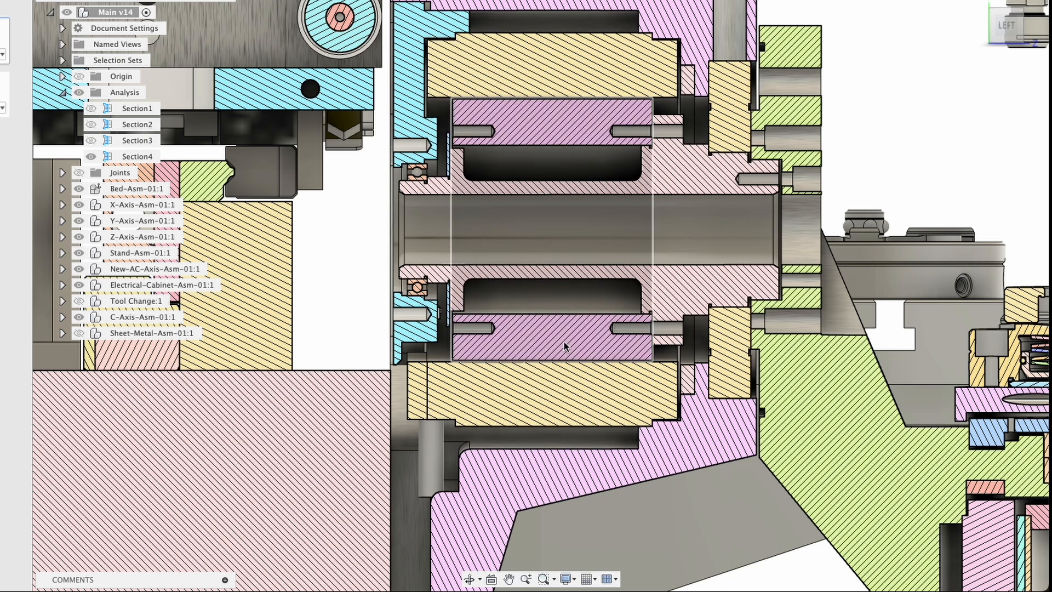
Examine the A-axis shaft's bolted rotor flange and the stepped joint where its front end enters the C-axis housing
middle_drag(545, 191, 440, 205)
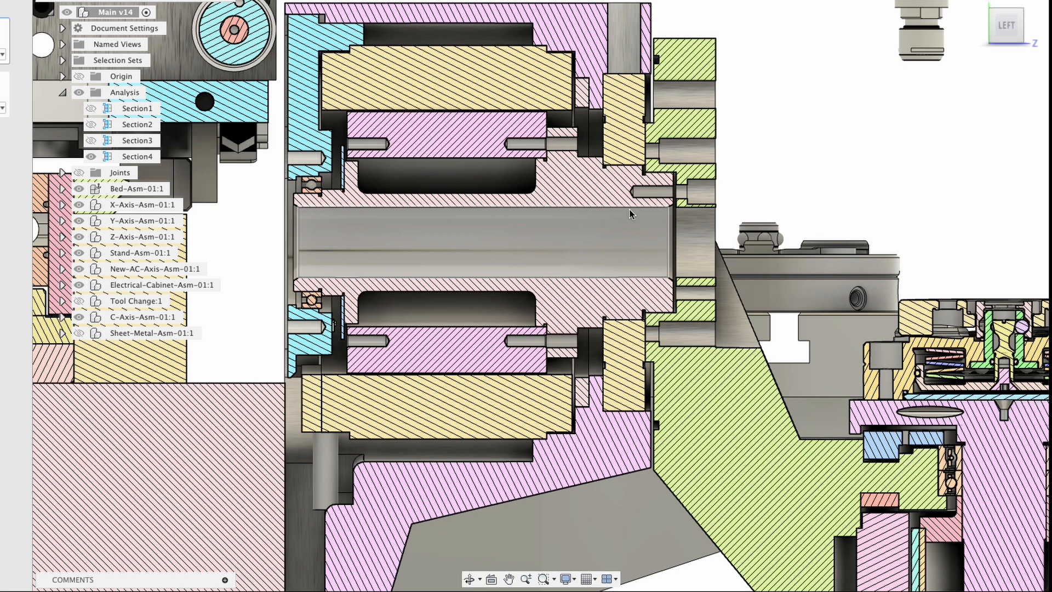
scroll(667, 180, up, 5)
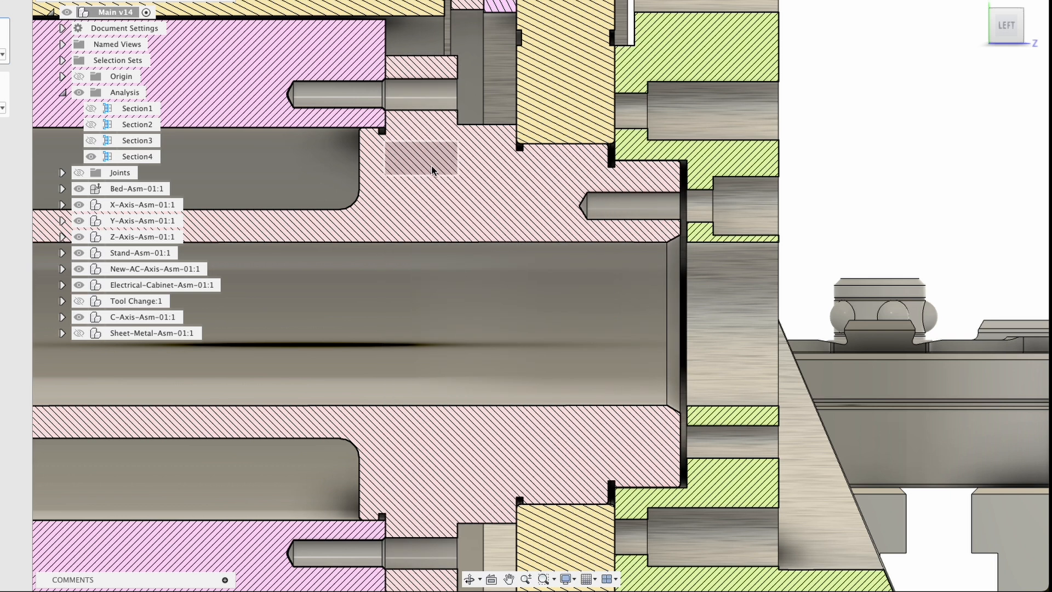
scroll(430, 167, down, 4)
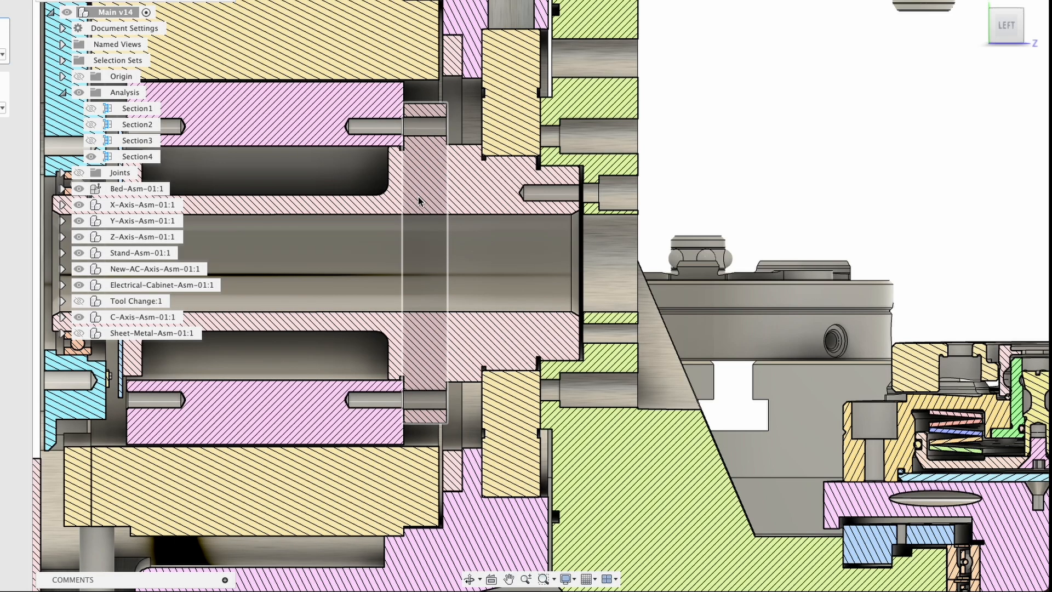
middle_drag(477, 270, 453, 274)
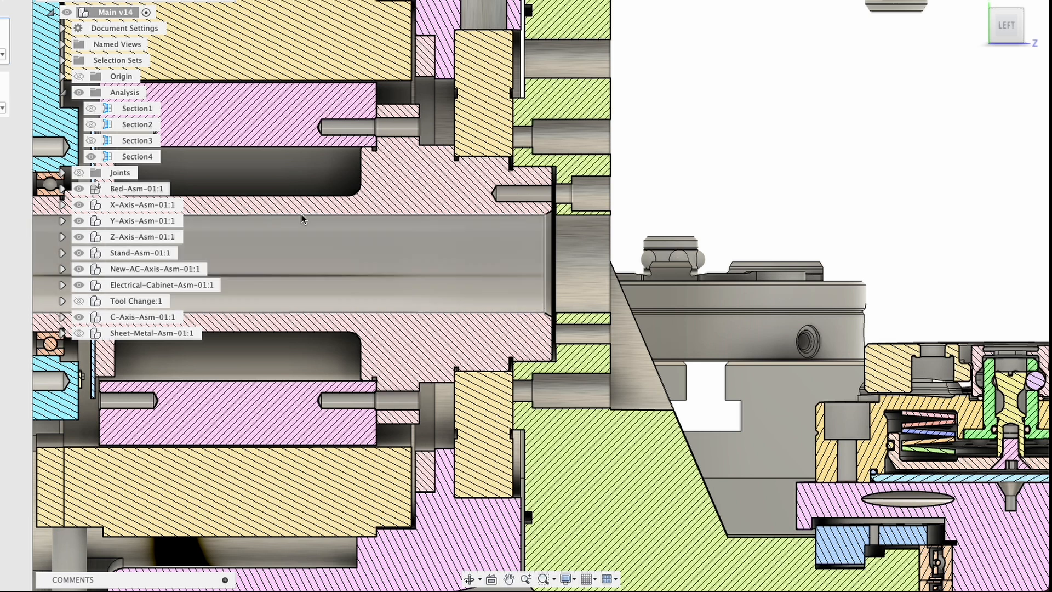
scroll(371, 251, down, 5)
middle_drag(354, 207, 219, 139)
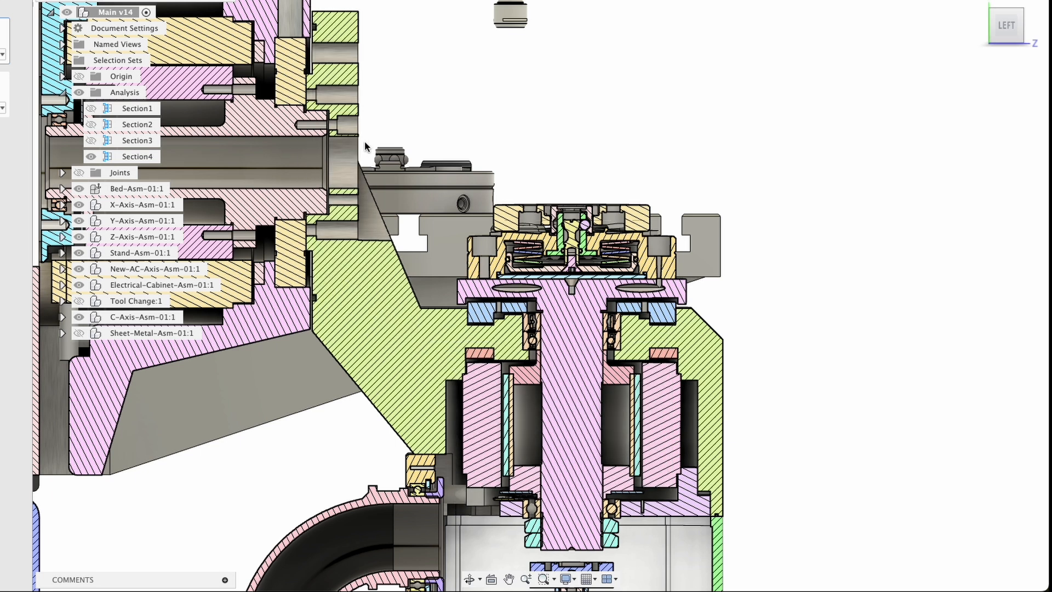
scroll(318, 119, down, 3)
scroll(318, 120, up, 8)
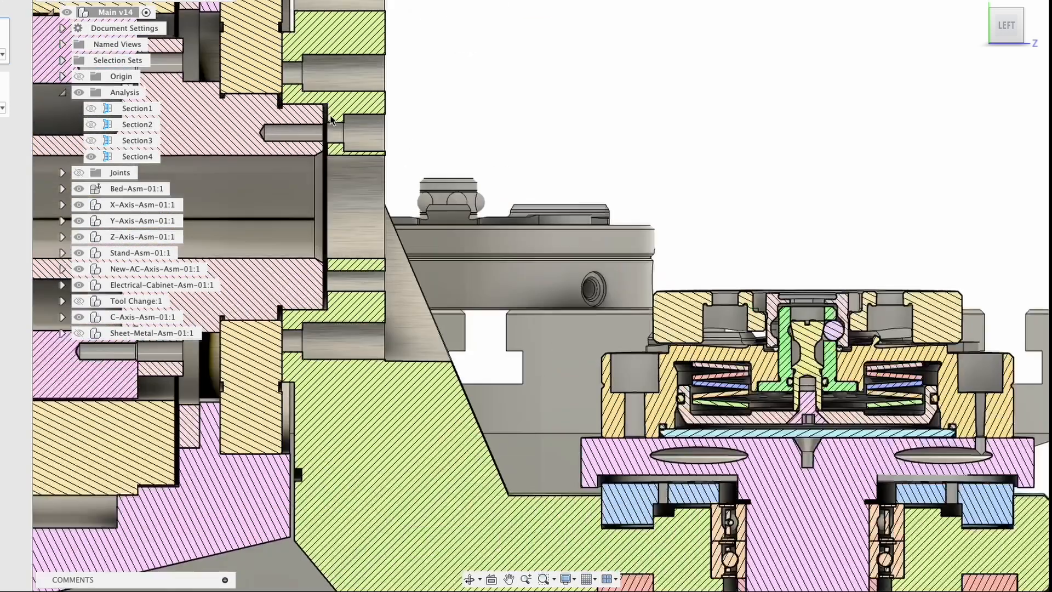
scroll(297, 108, up, 5)
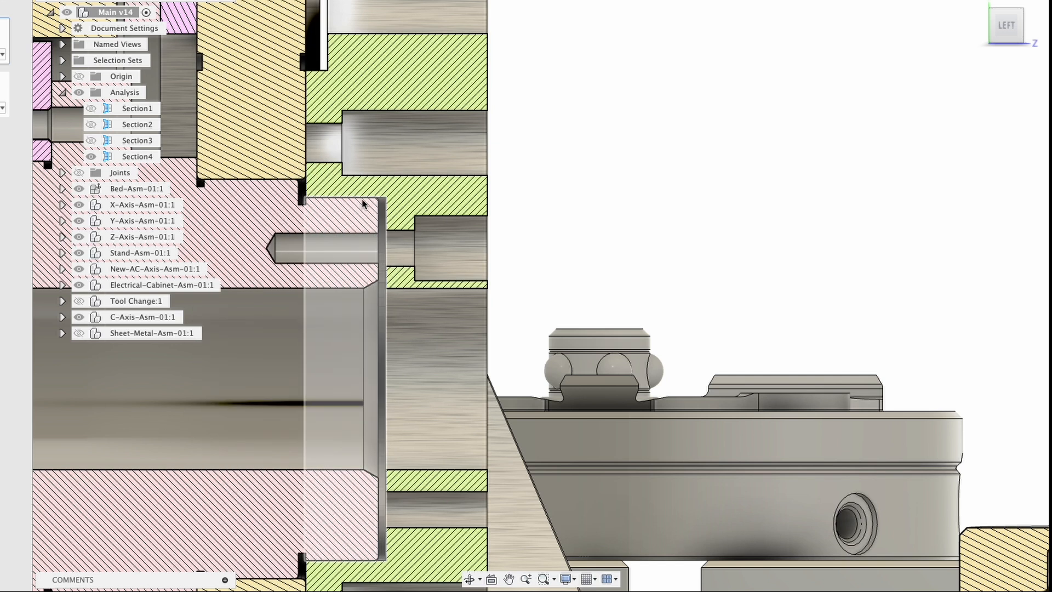
scroll(305, 88, down, 1)
scroll(305, 88, down, 8)
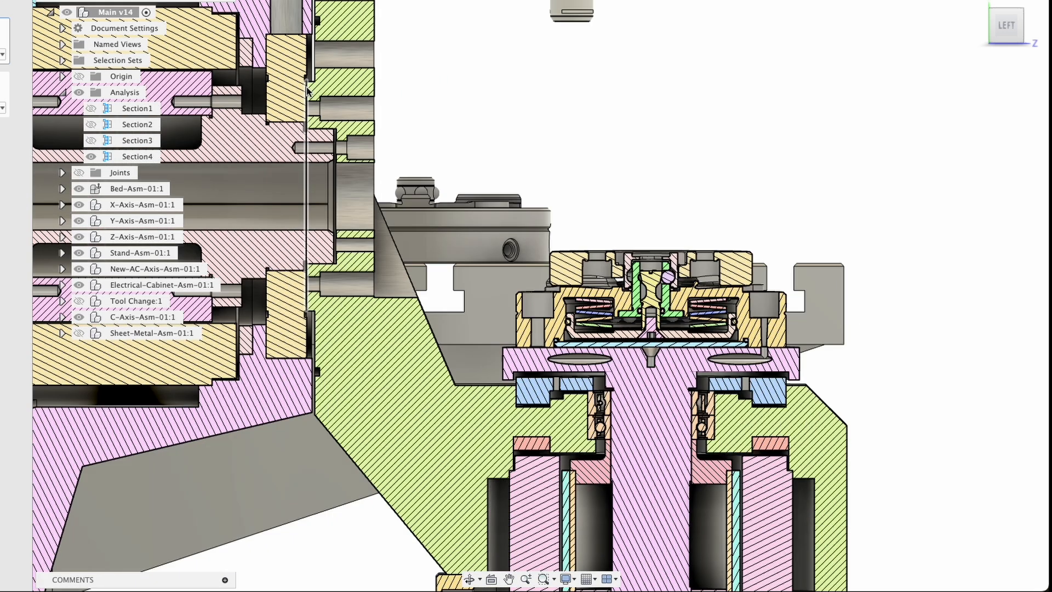
Rotate the C-axis table about its axis so the section cuts through the internal channels of its shaft
scroll(626, 361, up, 5)
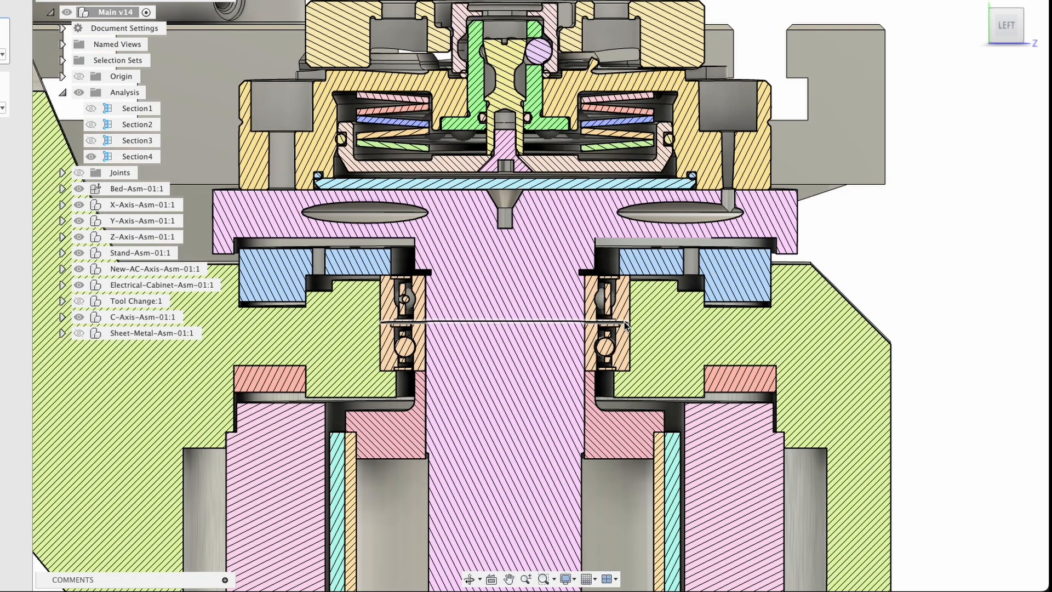
scroll(633, 200, down, 4)
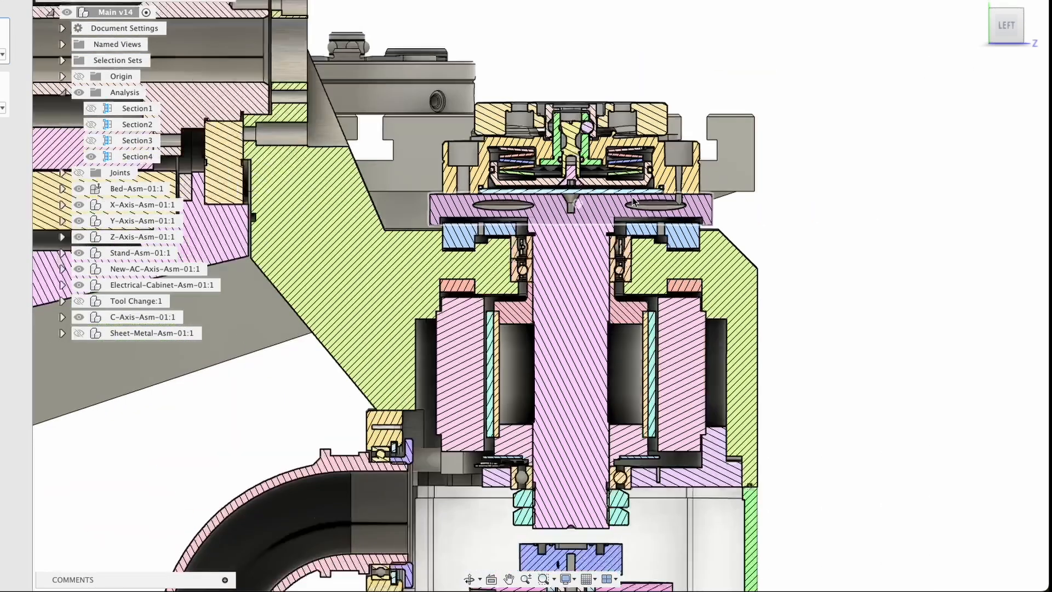
middle_drag(701, 290, 588, 243)
scroll(588, 243, down, 1)
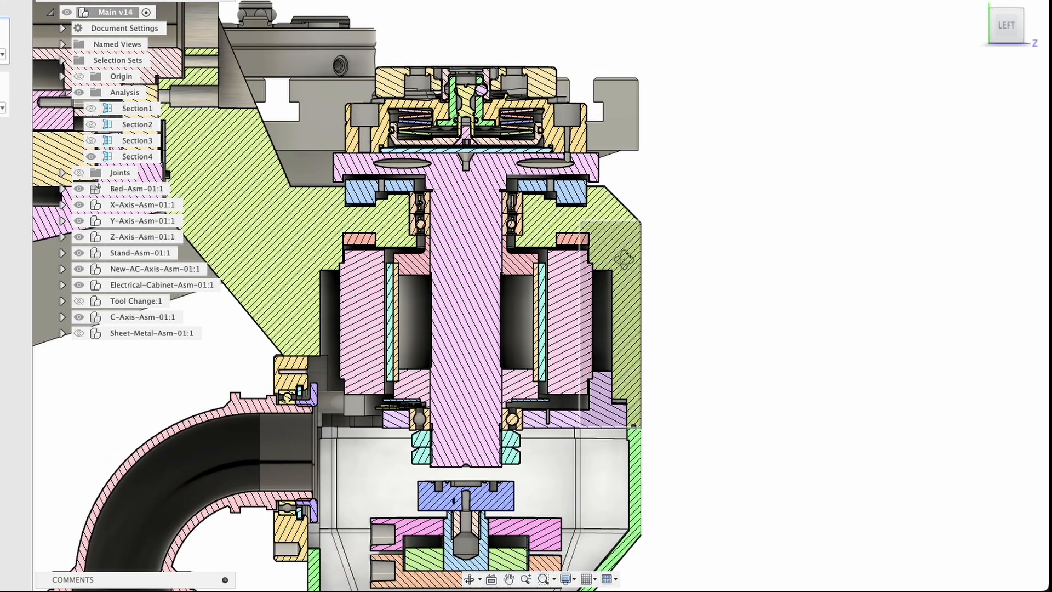
shift+middle_drag(622, 258, 618, 285)
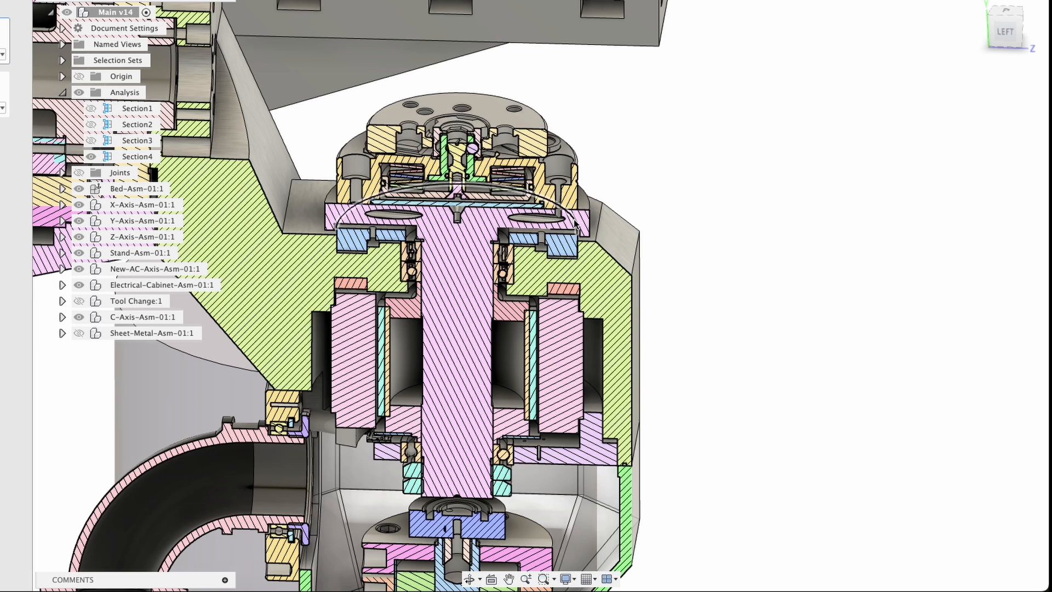
drag(585, 205, 482, 243)
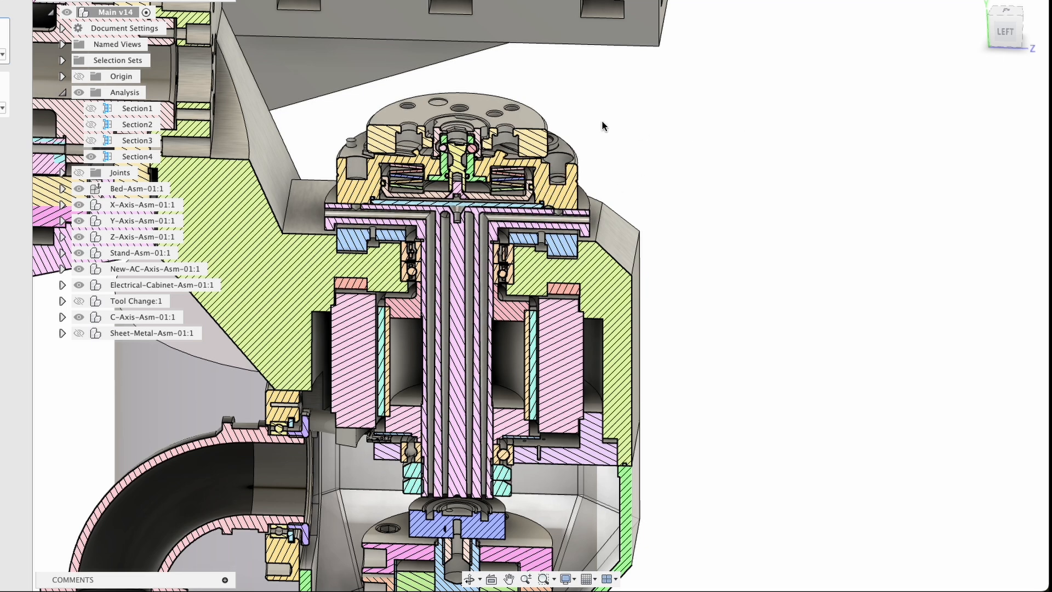
Examine the sectioned workholding chuck on the C-axis shaft close up from an angled view
shift+middle_drag(390, 119, 425, 104)
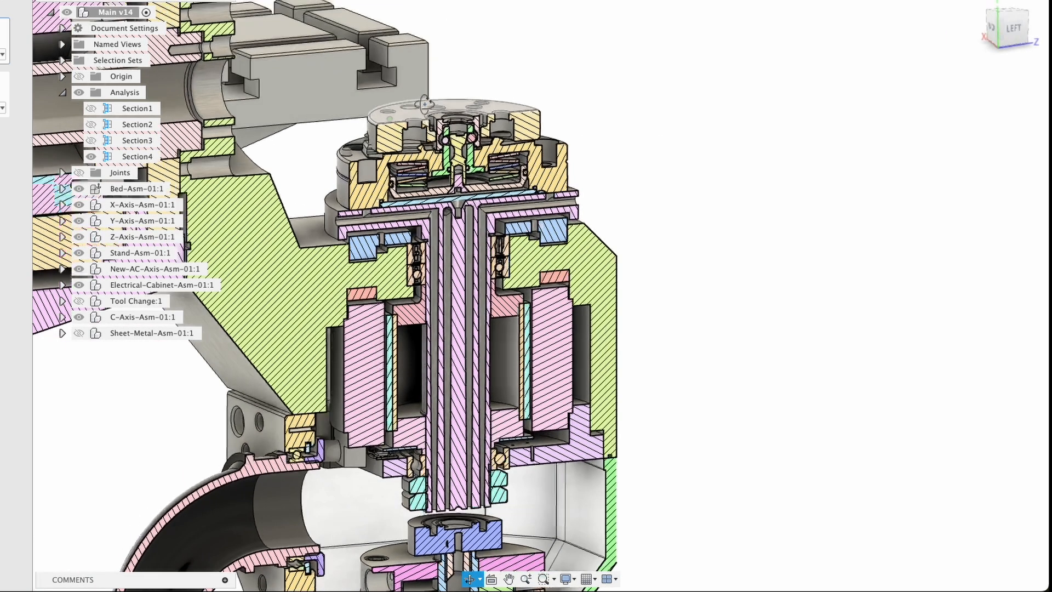
scroll(392, 110, up, 5)
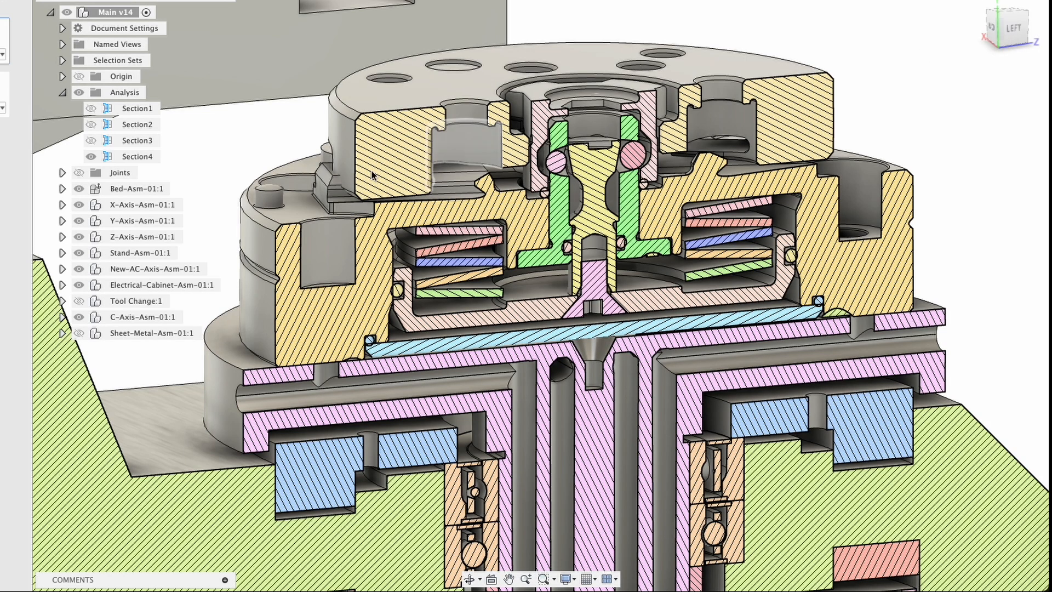
scroll(356, 167, down, 4)
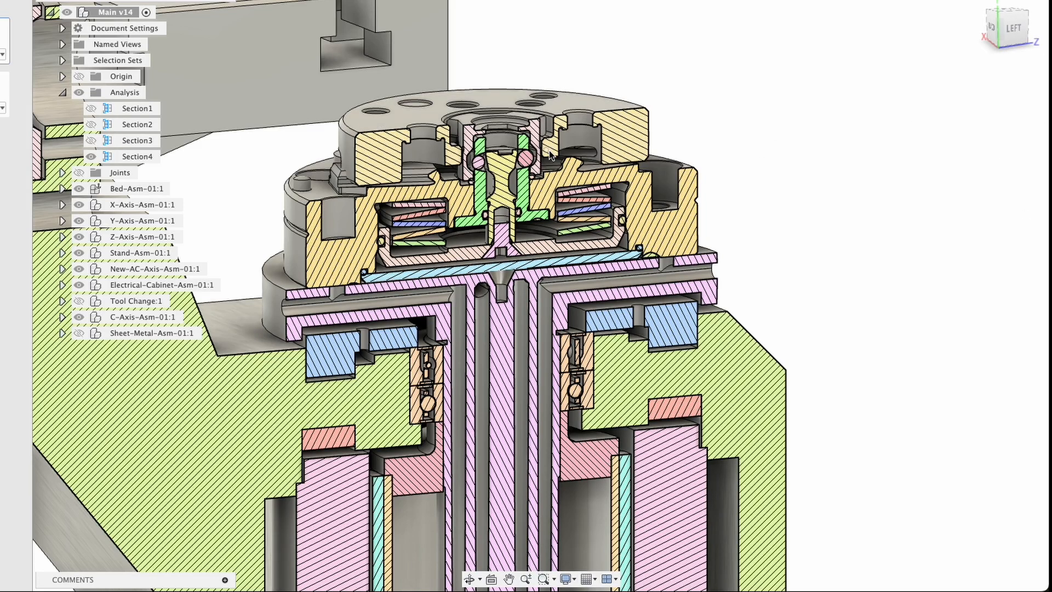
Bring the model back into view, orient it to the left view and frame the sectioned C-axis housing
click(1012, 30)
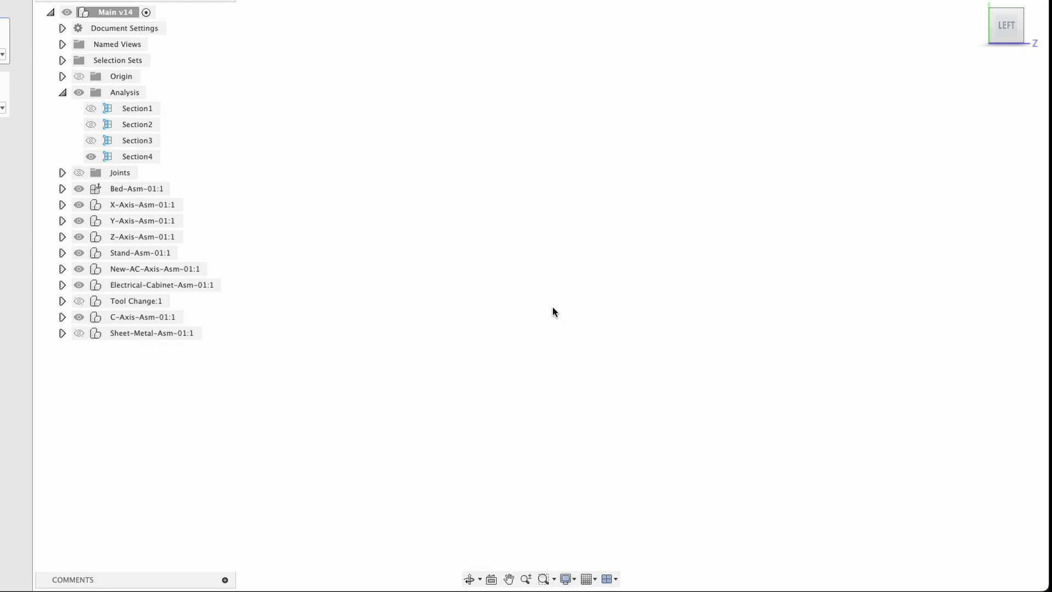
click(989, 1)
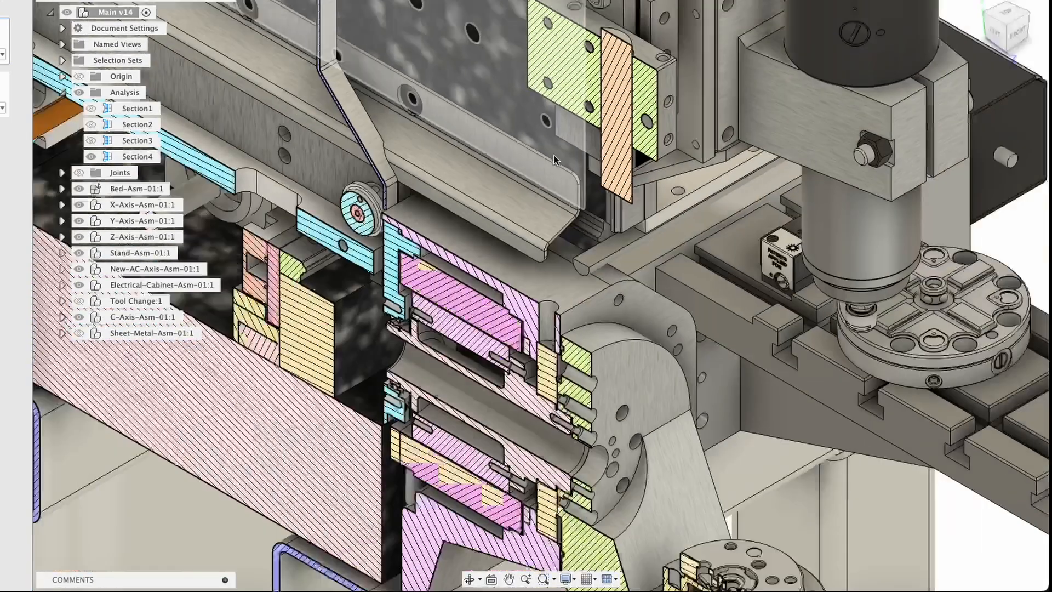
scroll(554, 156, down, 5)
shift+middle_drag(601, 280, 738, 198)
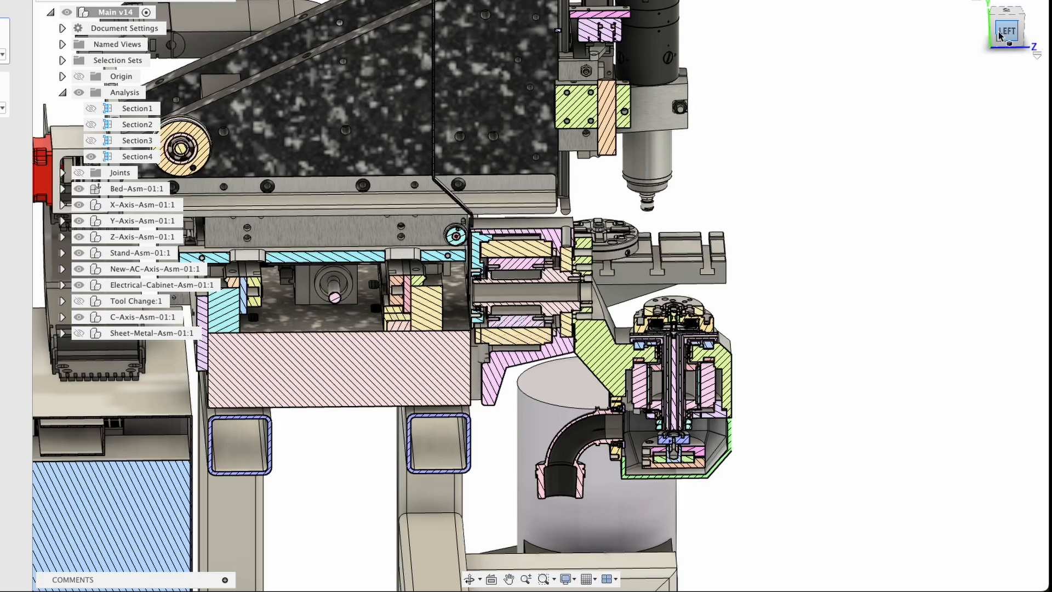
scroll(745, 285, up, 5)
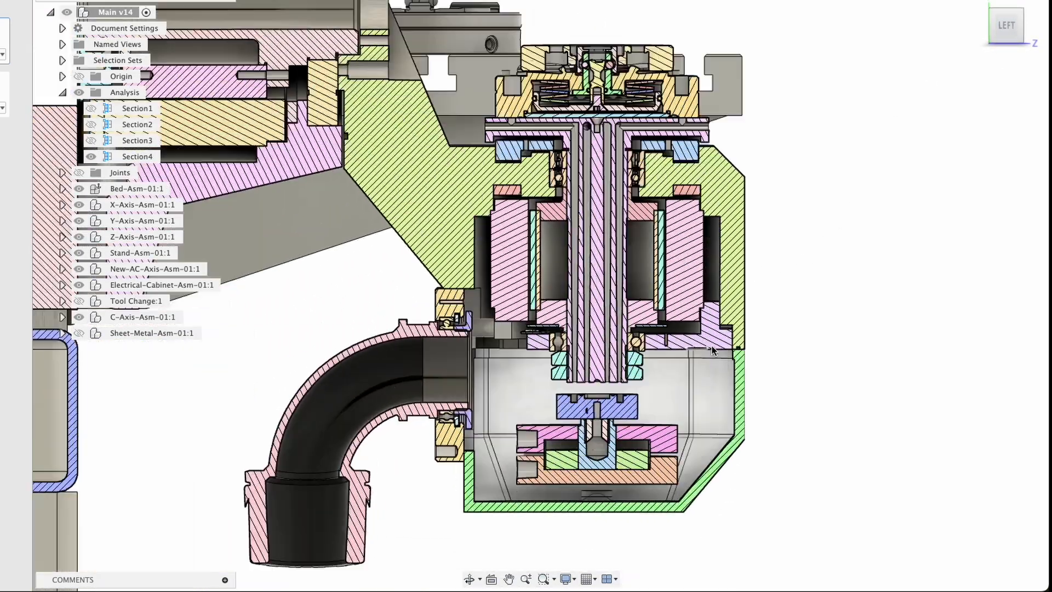
Inspect the C-axis motor, the channels in its shaft and the paired upper bearings close up
middle_drag(408, 211, 281, 275)
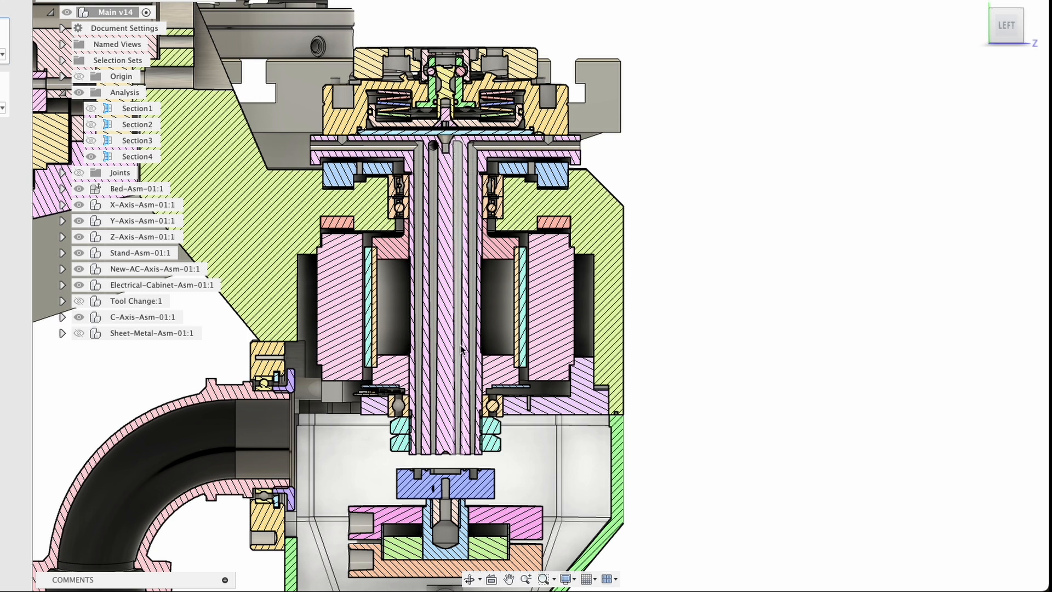
scroll(441, 191, up, 3)
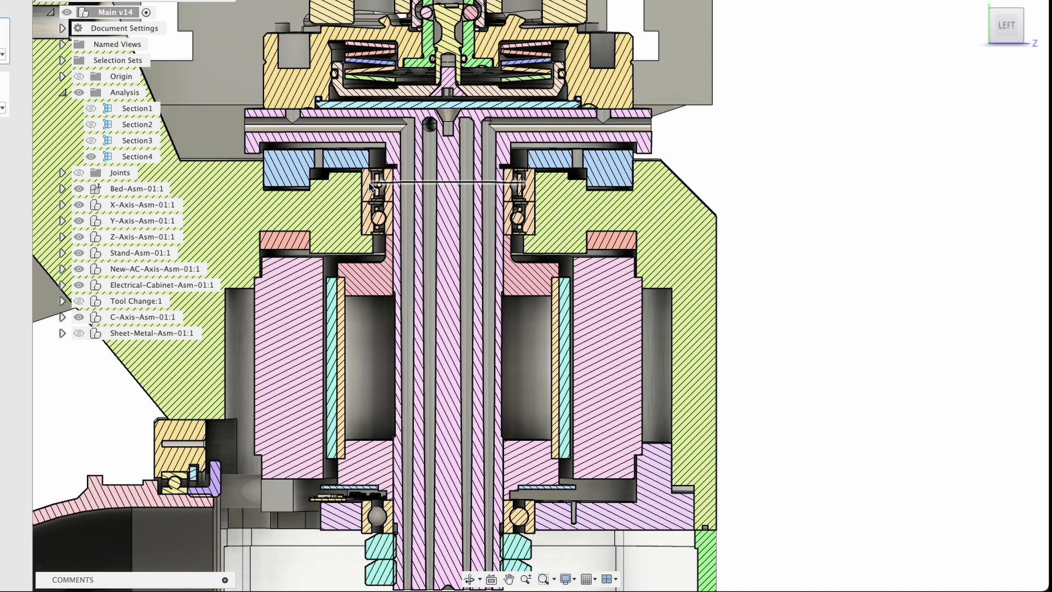
scroll(373, 191, up, 3)
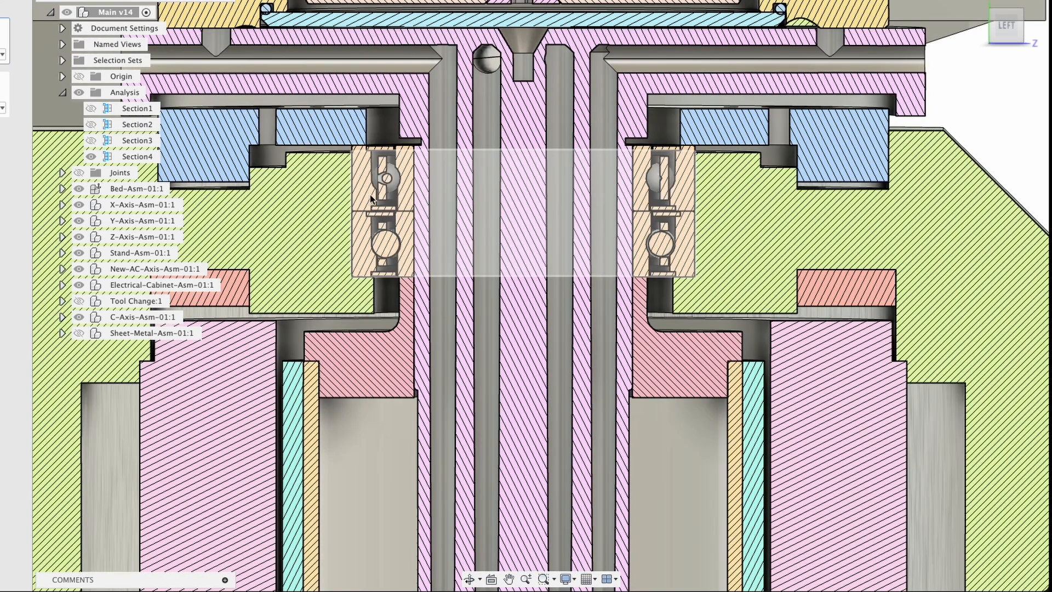
scroll(372, 202, down, 2)
scroll(372, 202, down, 1)
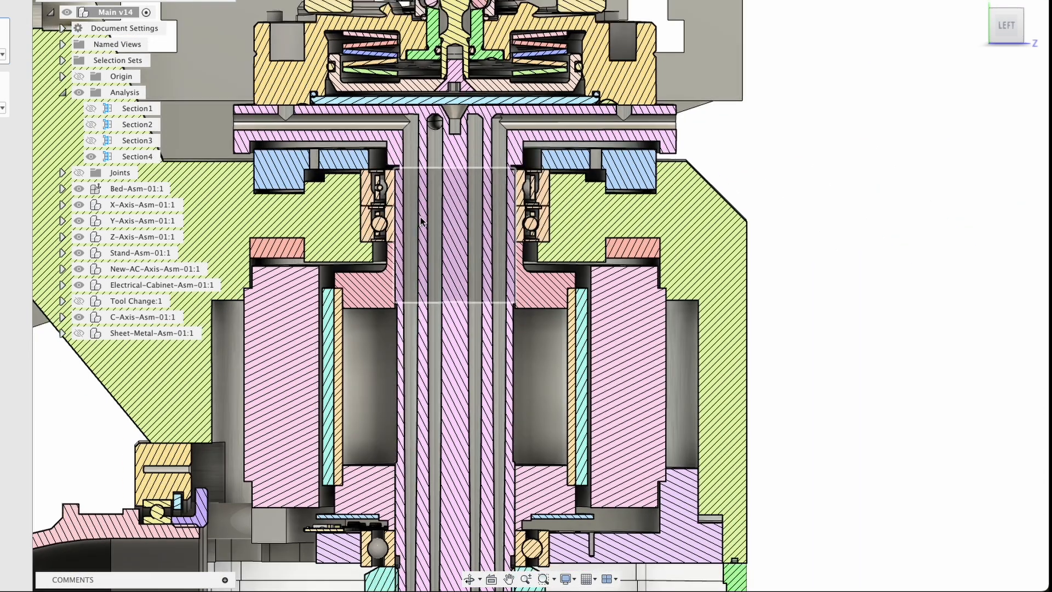
Inspect the lower end of the sectioned C-axis shaft, its bearing and lock nuts, and the stacked parts in the lower enclosure
middle_drag(422, 271, 425, 201)
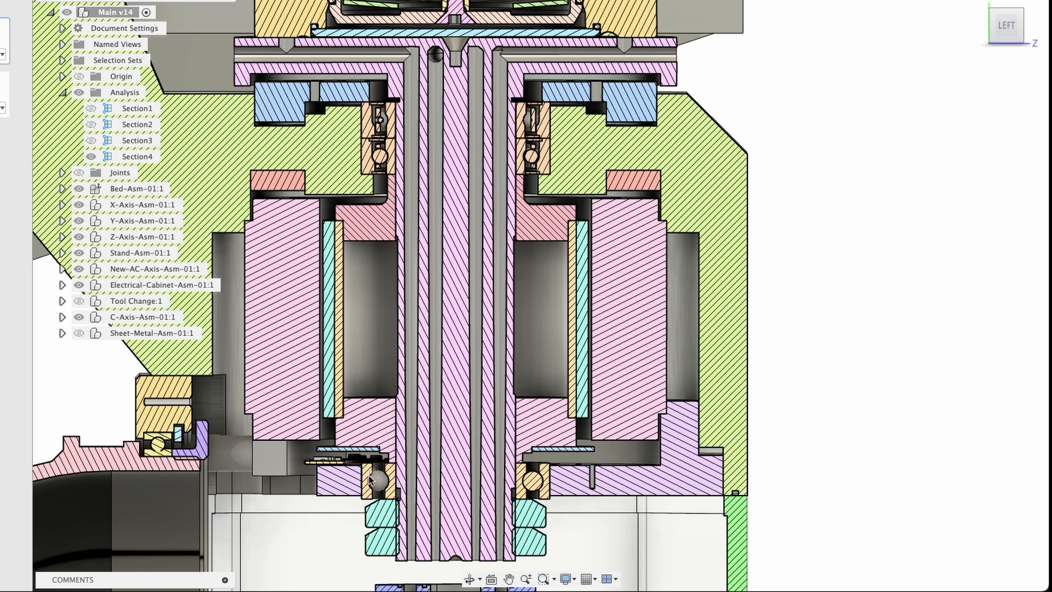
middle_drag(381, 489, 368, 375)
middle_drag(381, 451, 361, 394)
middle_drag(370, 431, 366, 389)
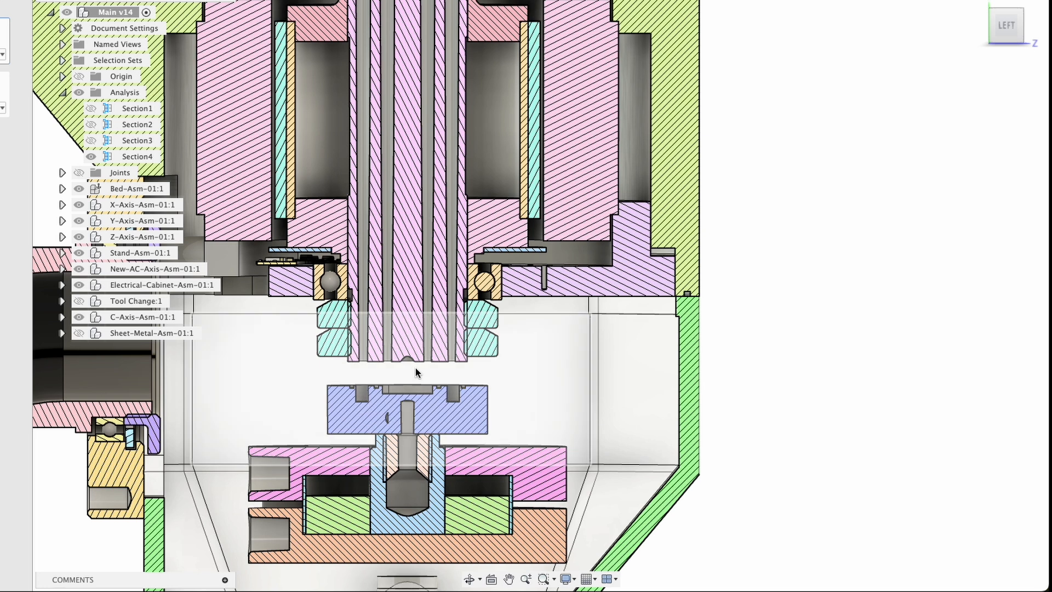
middle_drag(427, 233, 411, 258)
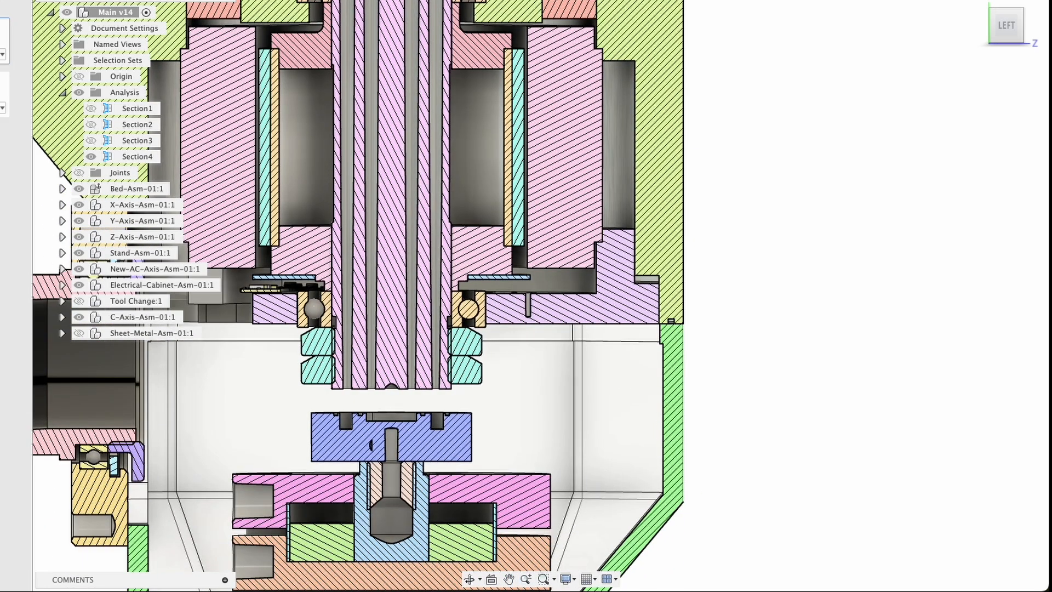
middle_drag(501, 527, 542, 451)
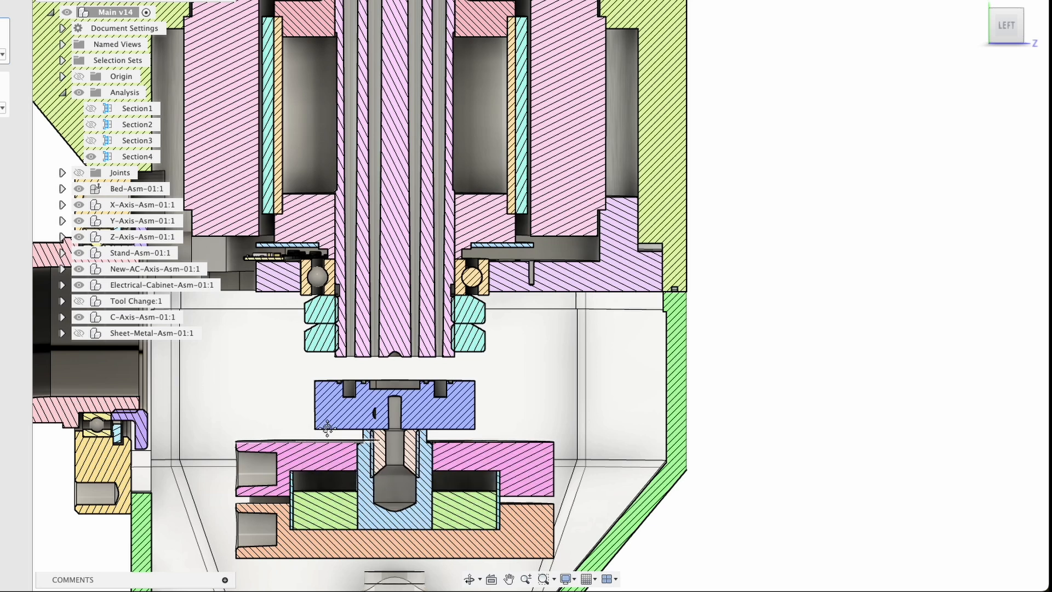
middle_drag(346, 554, 362, 478)
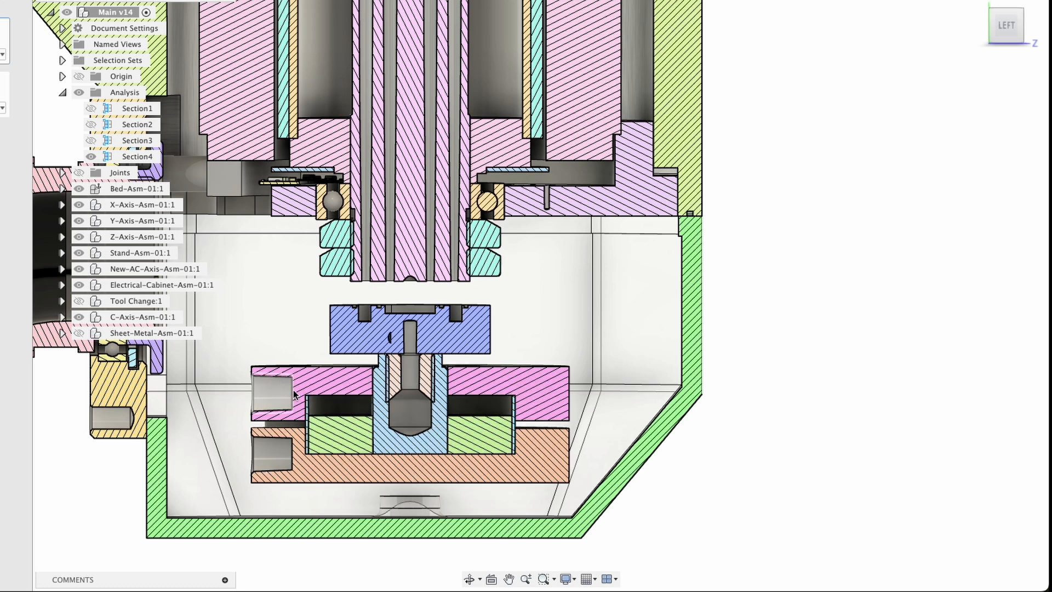
Trace the C-axis shaft's internal channels between the flange under the chuck and the shaft's lower end
middle_drag(364, 290, 345, 447)
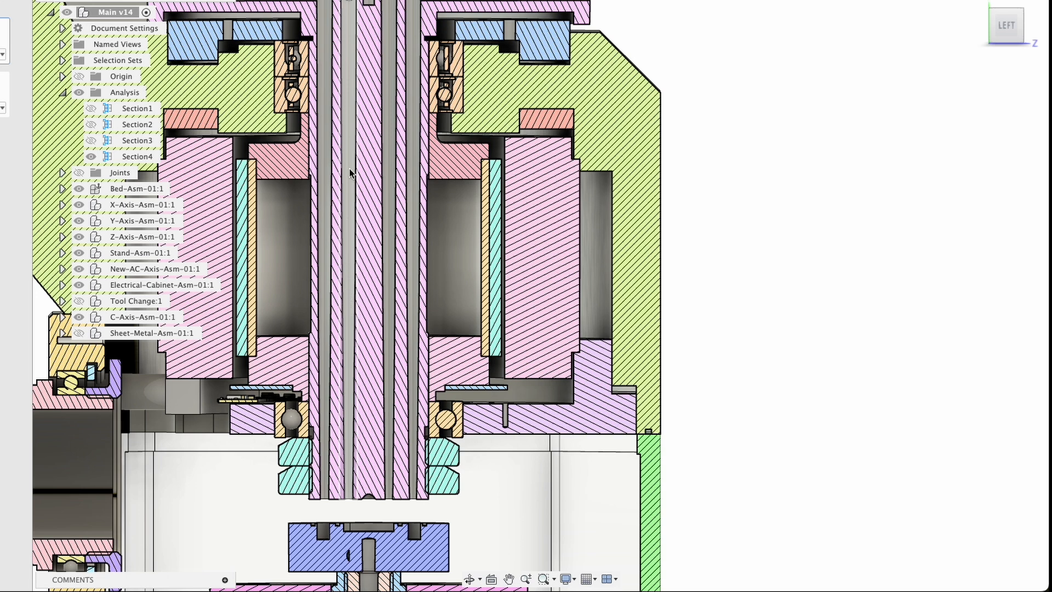
middle_drag(351, 66, 337, 316)
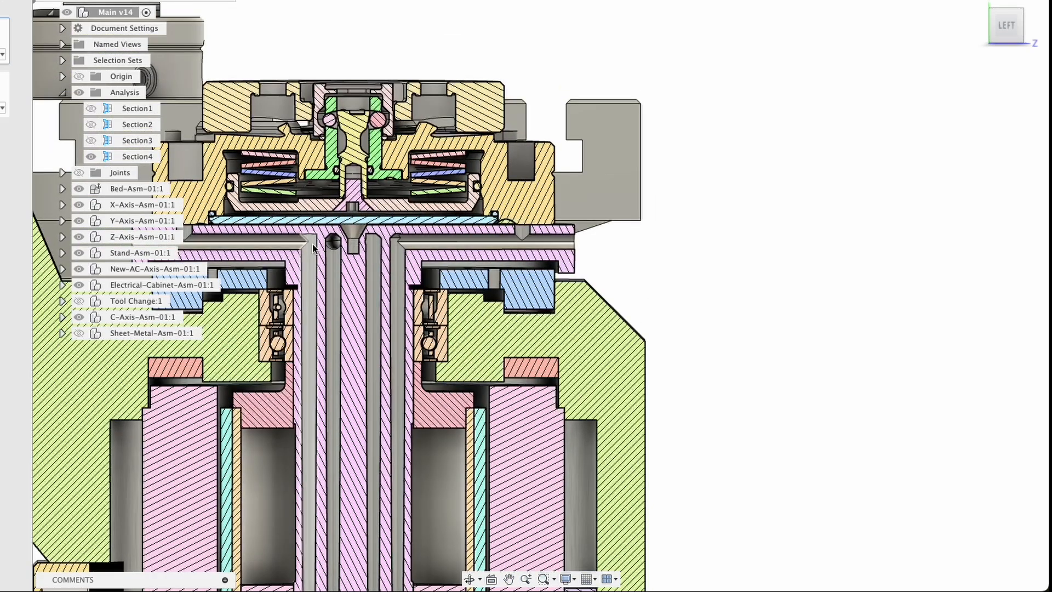
middle_drag(246, 251, 333, 251)
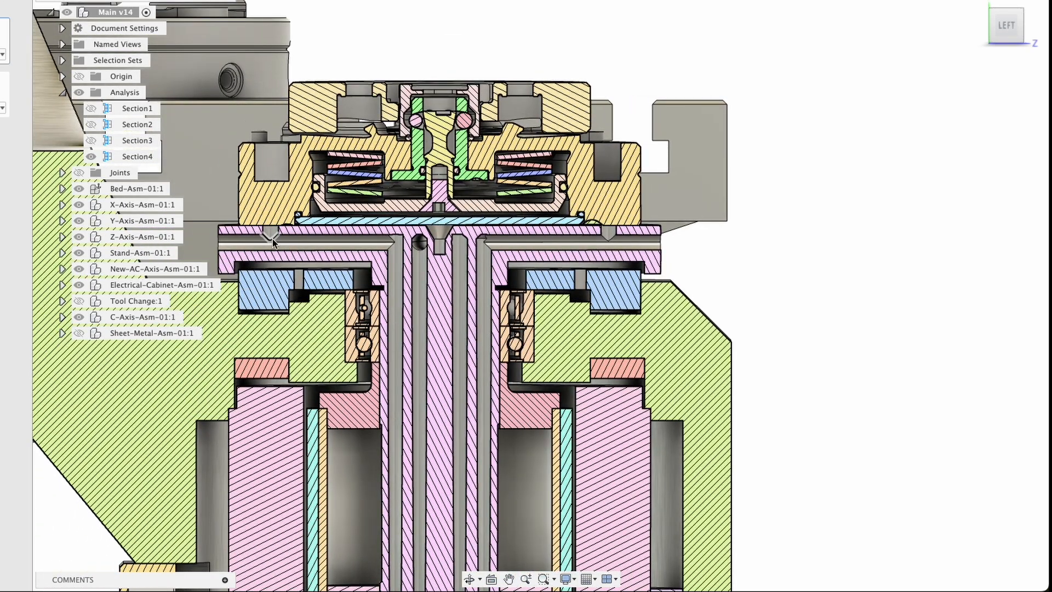
scroll(251, 244, up, 2)
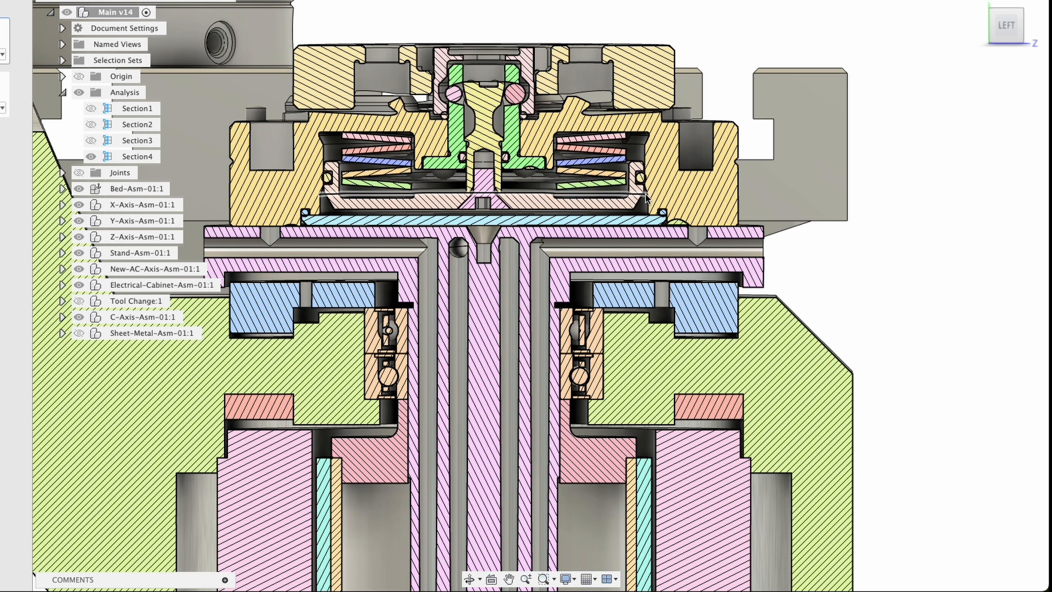
middle_drag(541, 425, 503, 239)
scroll(505, 243, down, 1)
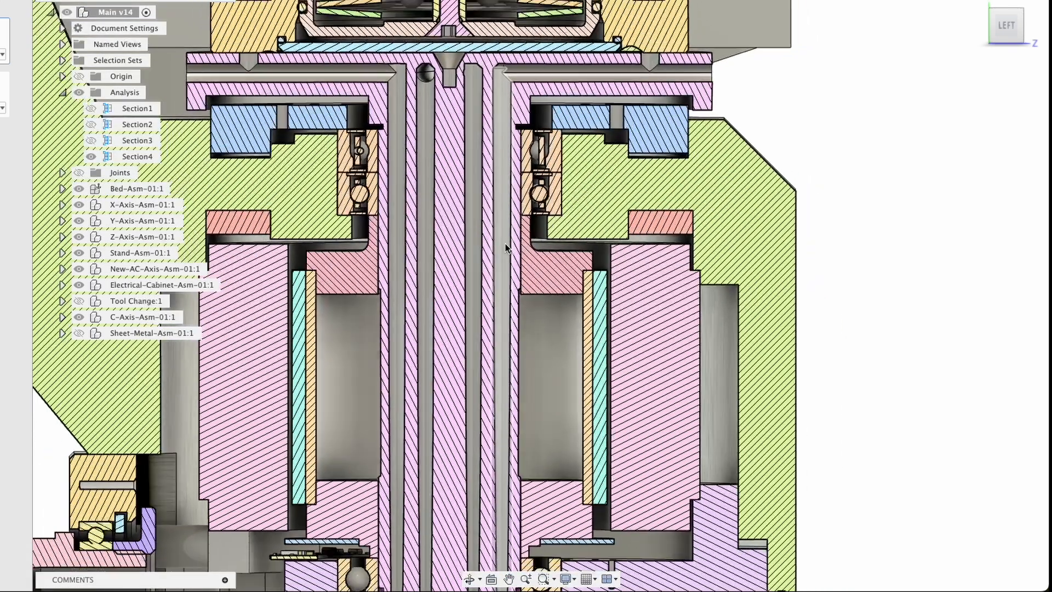
scroll(504, 243, down, 4)
middle_drag(474, 559, 455, 369)
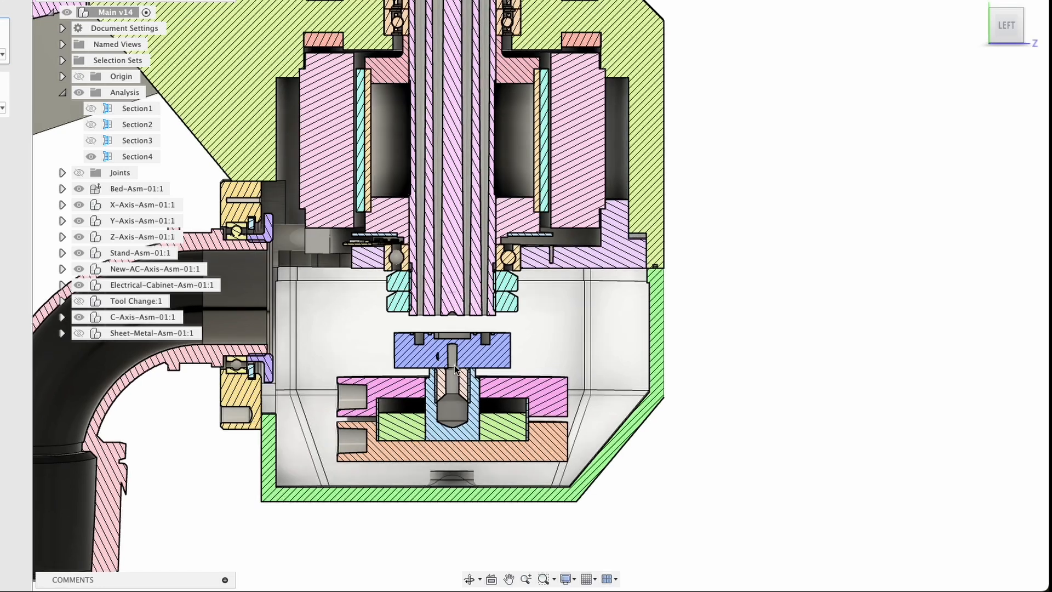
scroll(451, 317, up, 1)
middle_drag(435, 206, 429, 344)
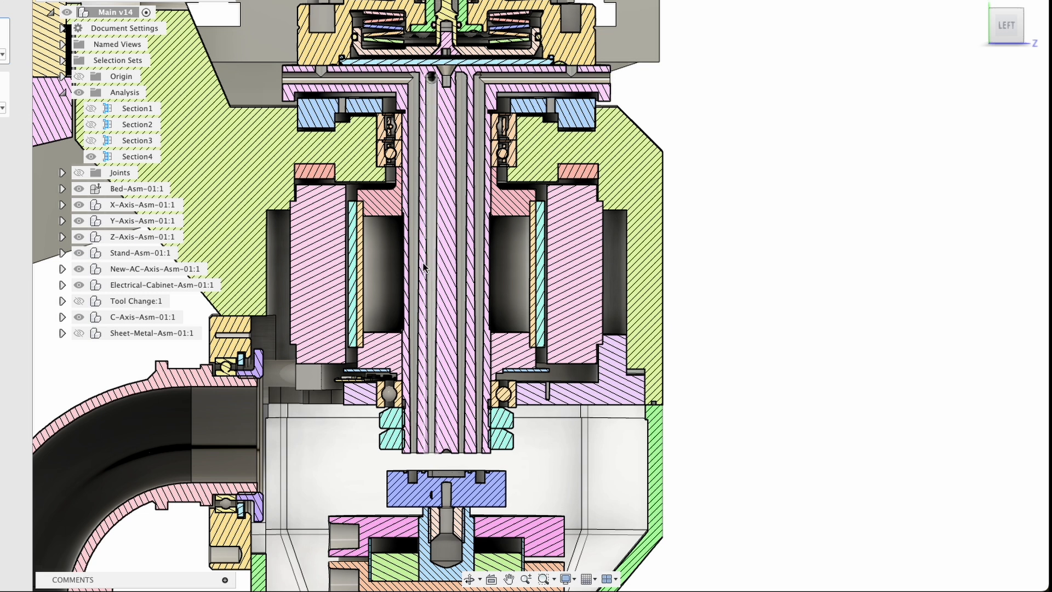
middle_drag(443, 435, 450, 359)
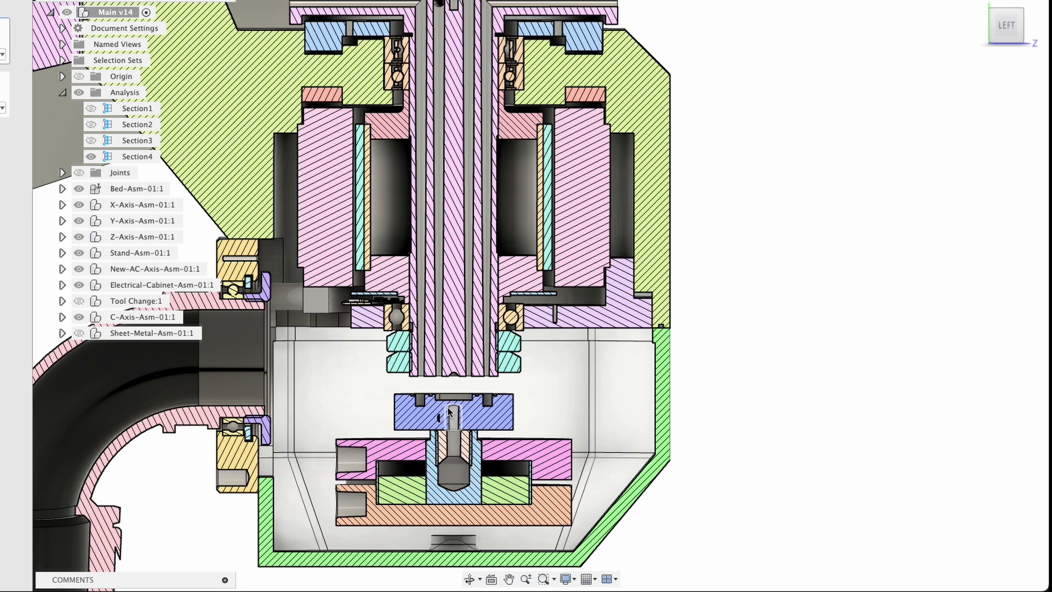
Examine the grooved blue disc below the C-axis shaft and its ring channels close up from a slightly raised angle
scroll(480, 501, up, 6)
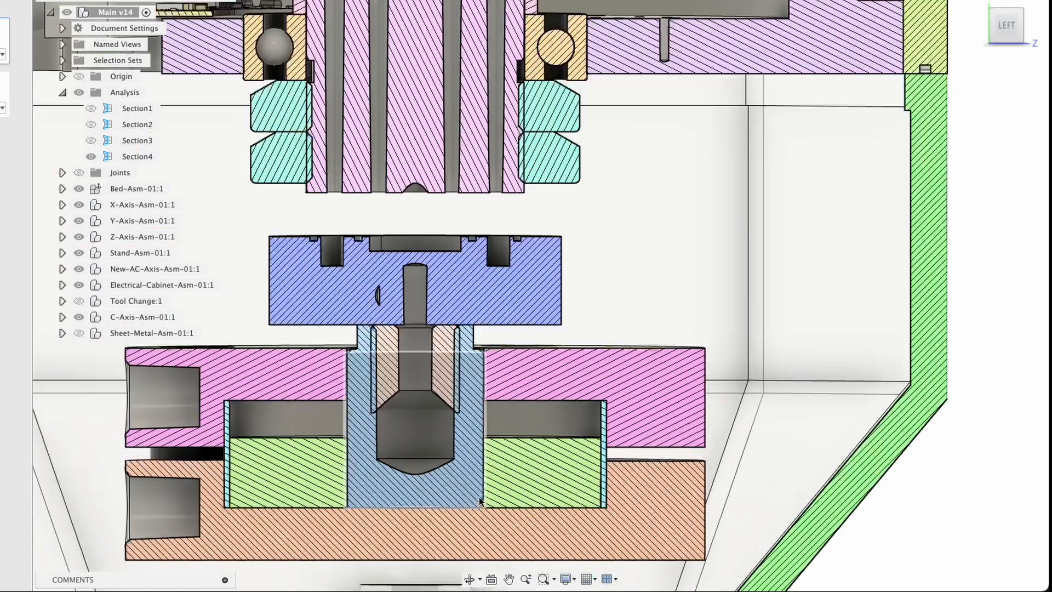
scroll(480, 502, down, 2)
middle_drag(377, 276, 396, 341)
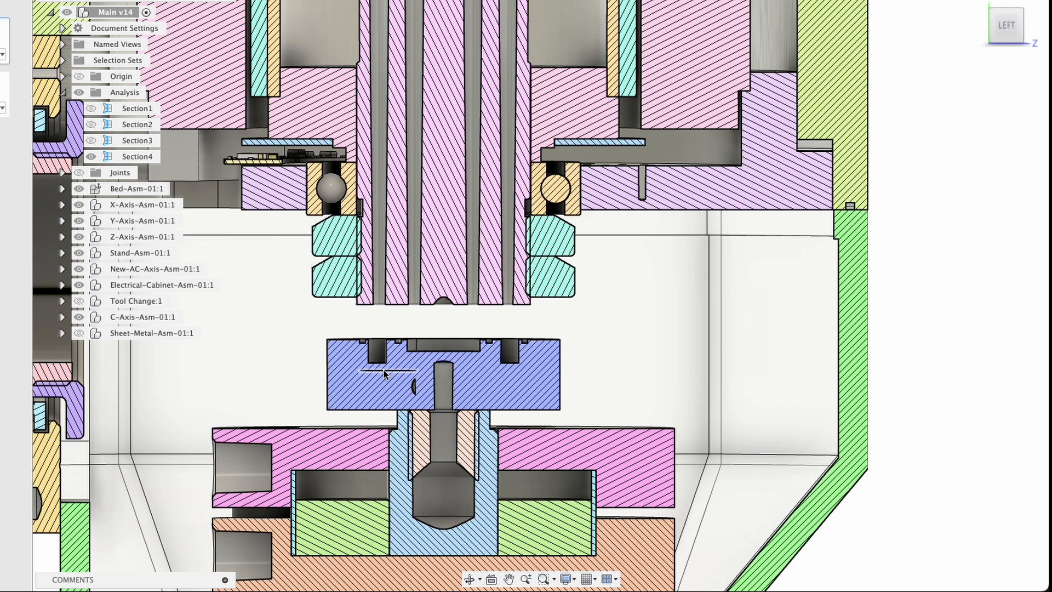
scroll(386, 371, down, 4)
scroll(387, 370, up, 5)
scroll(406, 360, up, 7)
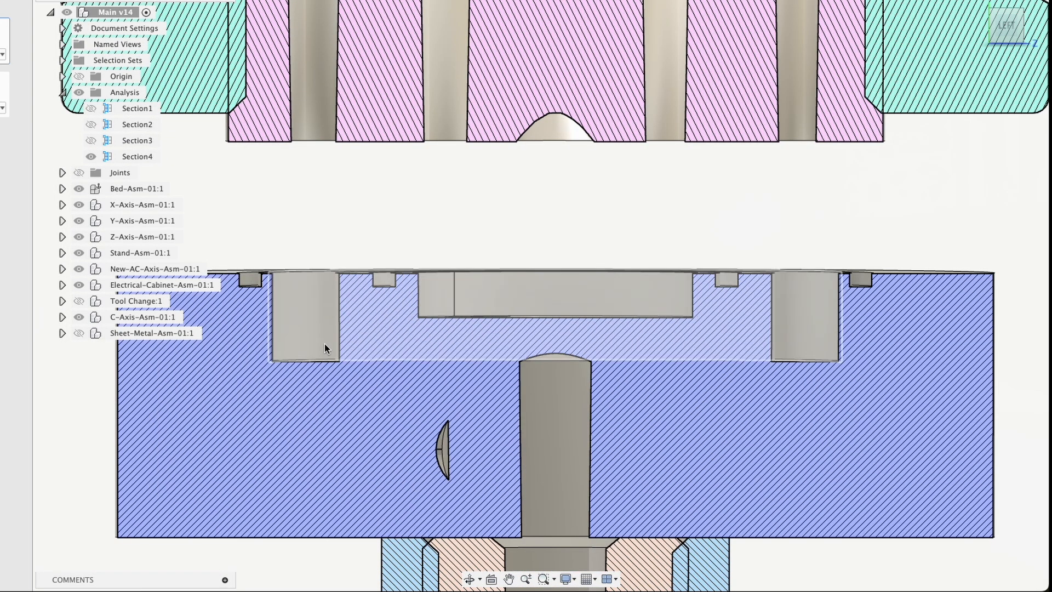
shift+middle_drag(327, 340, 321, 356)
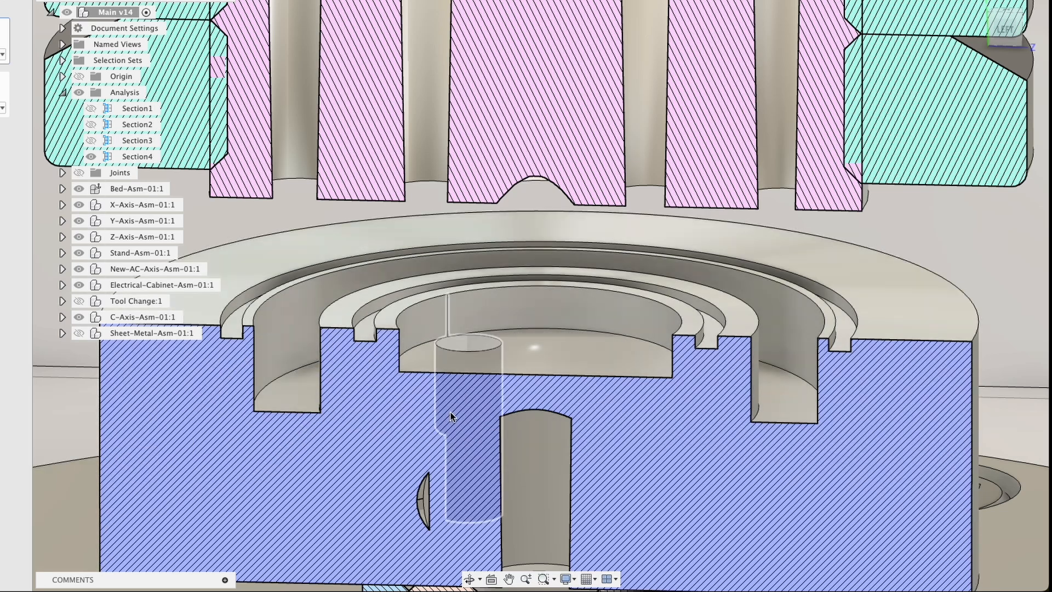
Inspect how the grooved disc and the stacked plates beneath it sit inside the lower enclosure, from straight-on and angled views
scroll(421, 328, down, 5)
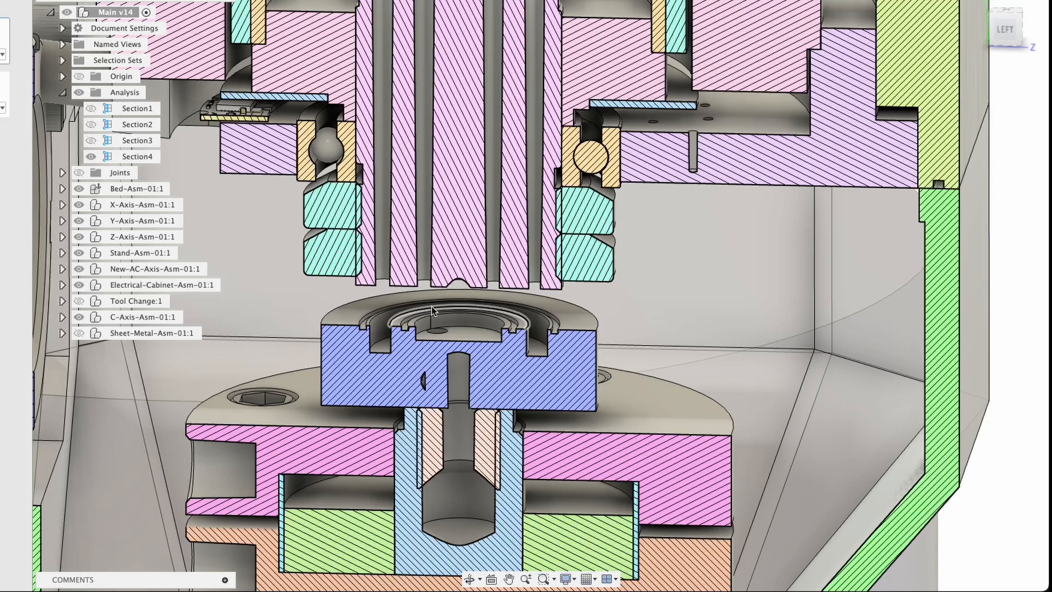
scroll(432, 306, down, 5)
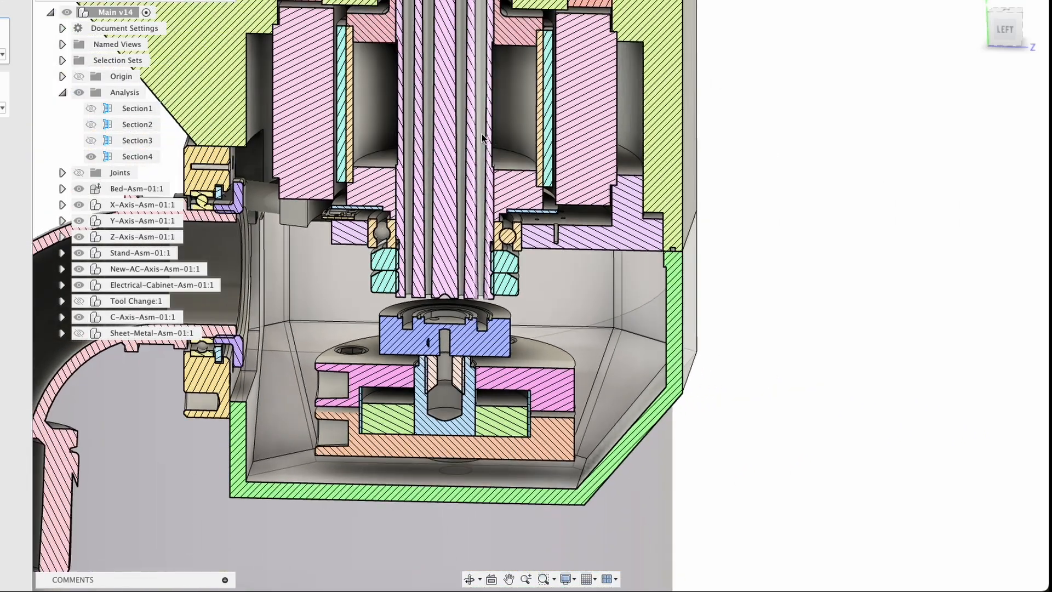
shift+middle_drag(441, 392, 453, 380)
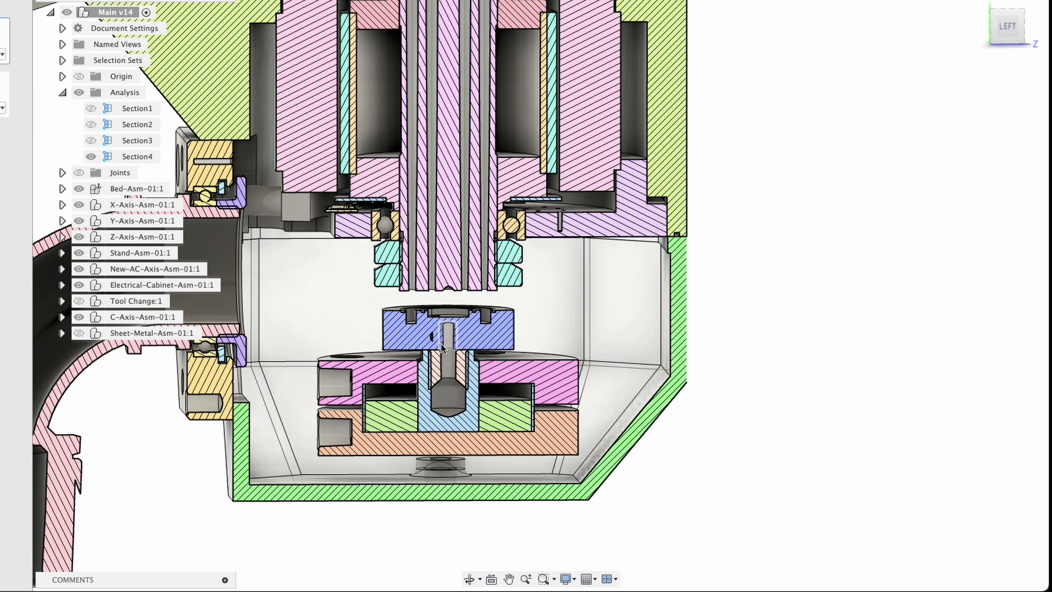
shift+middle_drag(431, 327, 459, 330)
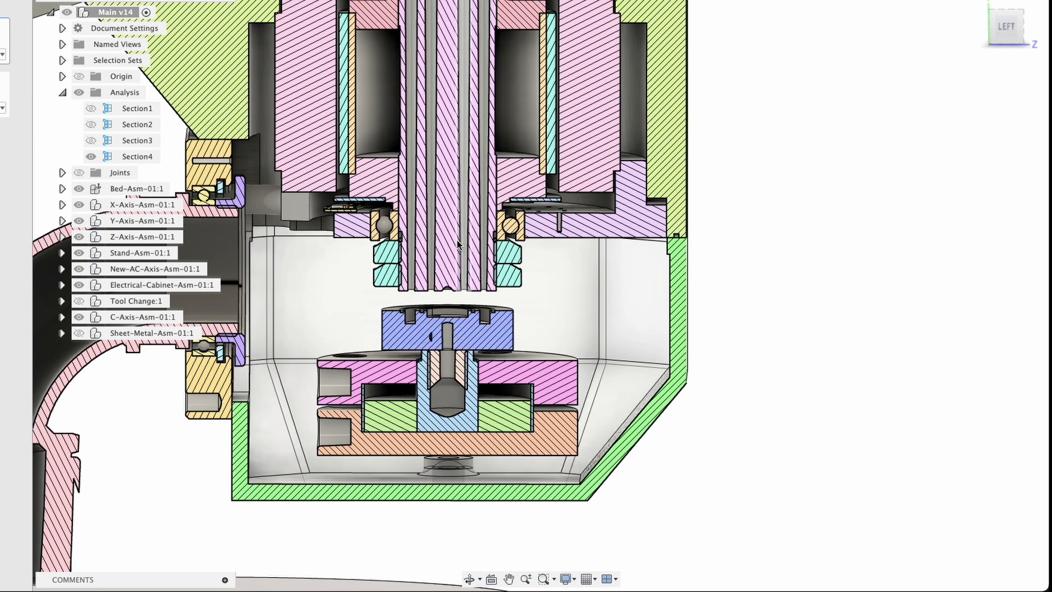
scroll(472, 356, up, 4)
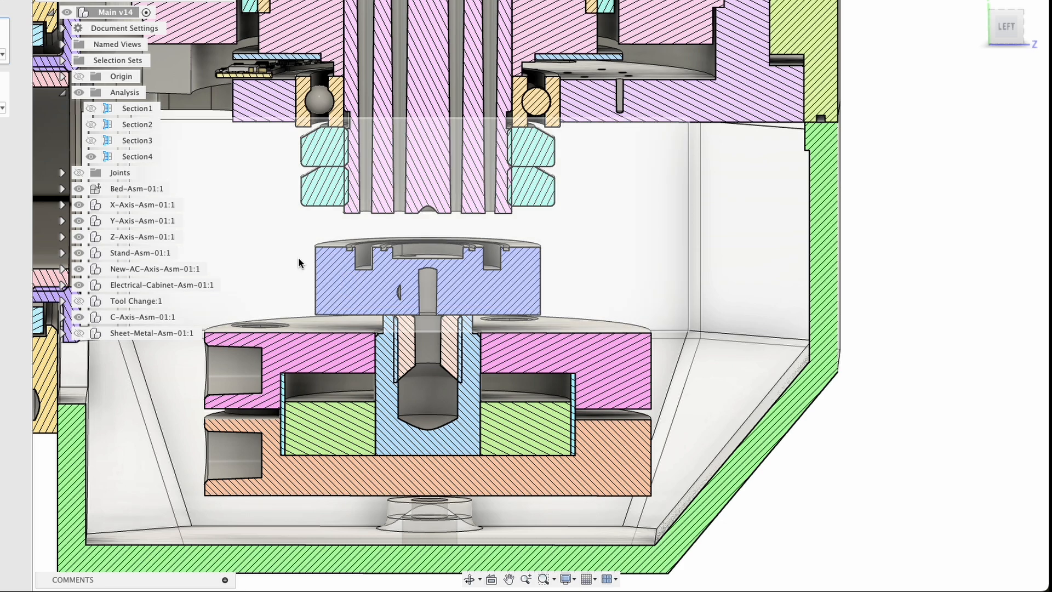
shift+middle_drag(375, 275, 342, 279)
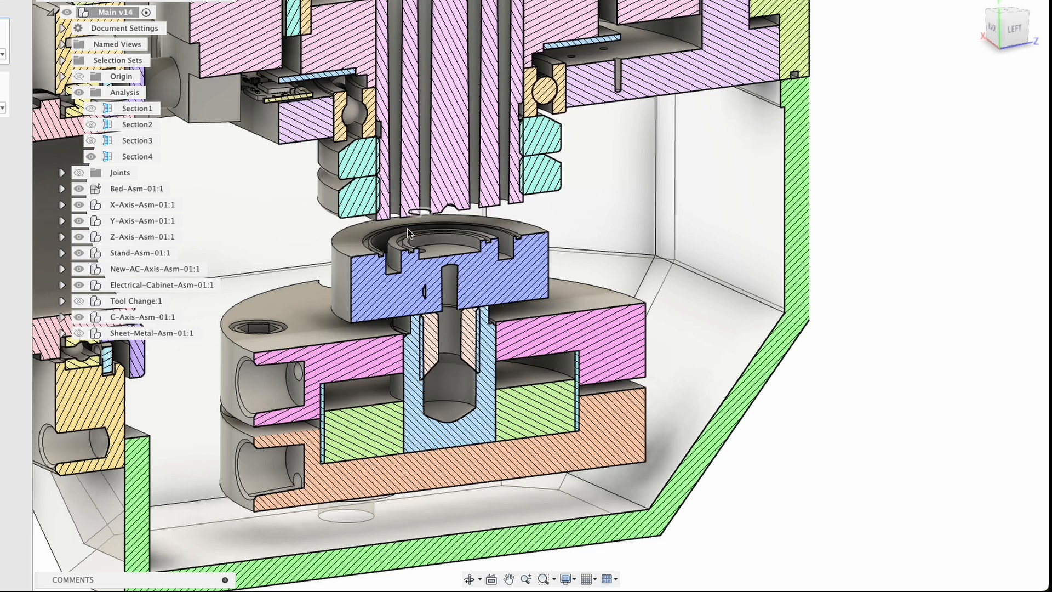
Review the complete sectioned C-axis unit, from the chuck down to the lower enclosure, from several angles
middle_drag(407, 230, 387, 544)
scroll(413, 435, down, 5)
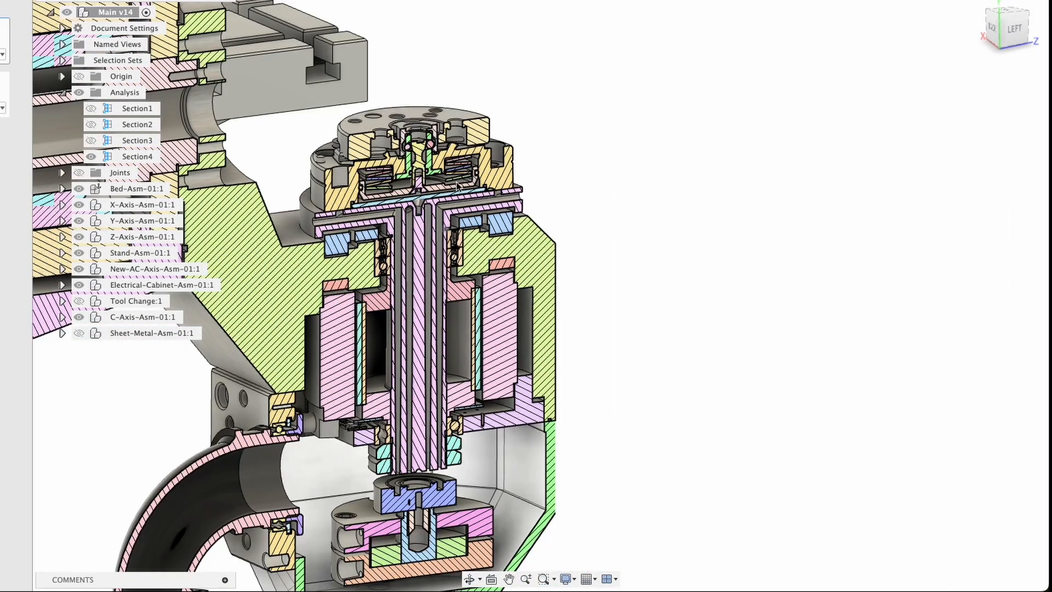
shift+middle_drag(450, 414, 432, 412)
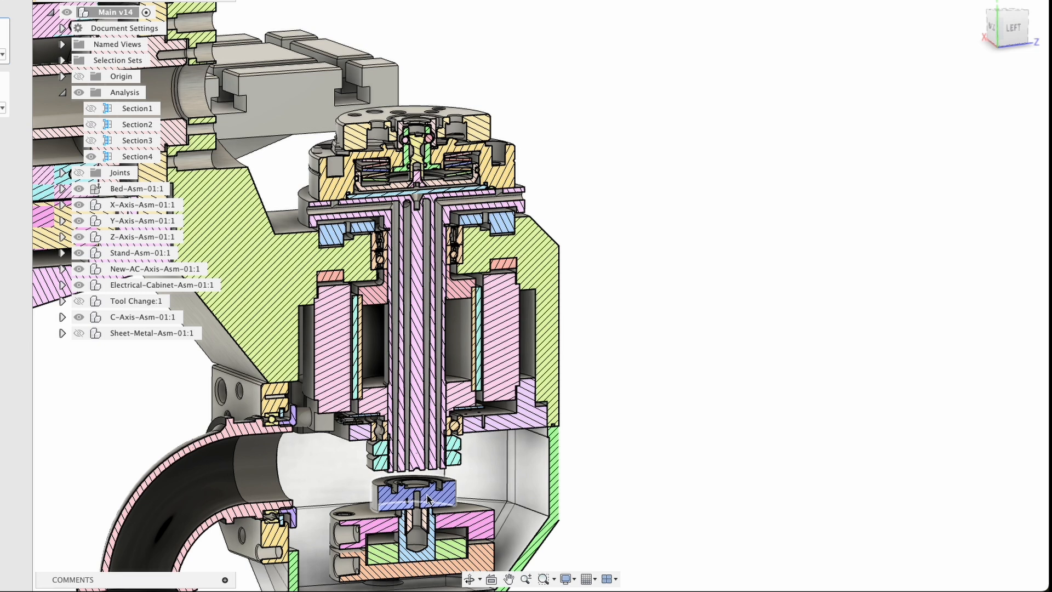
middle_drag(429, 542, 423, 484)
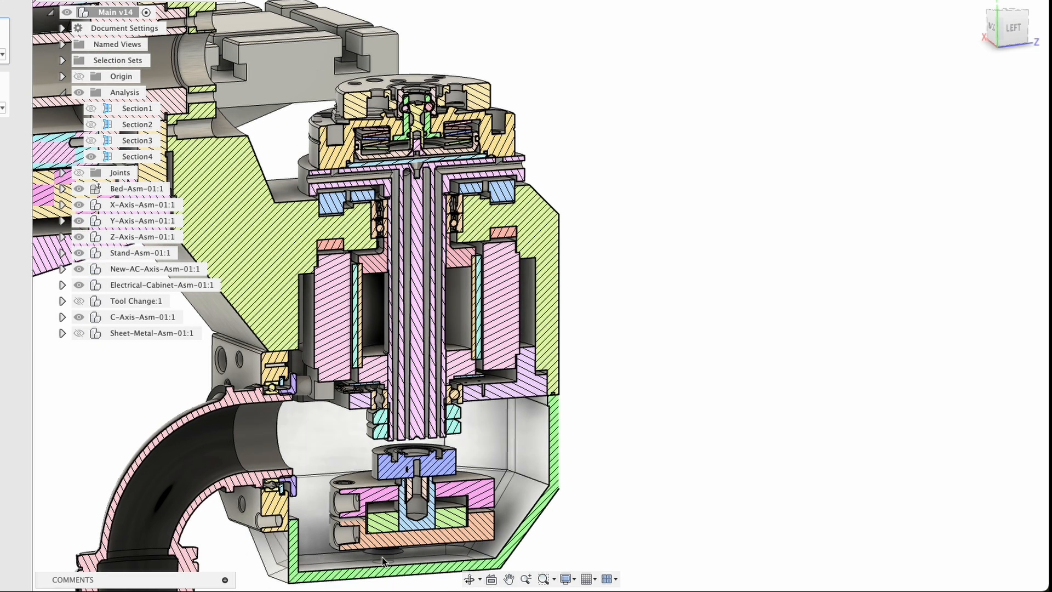
shift+middle_drag(420, 454, 432, 418)
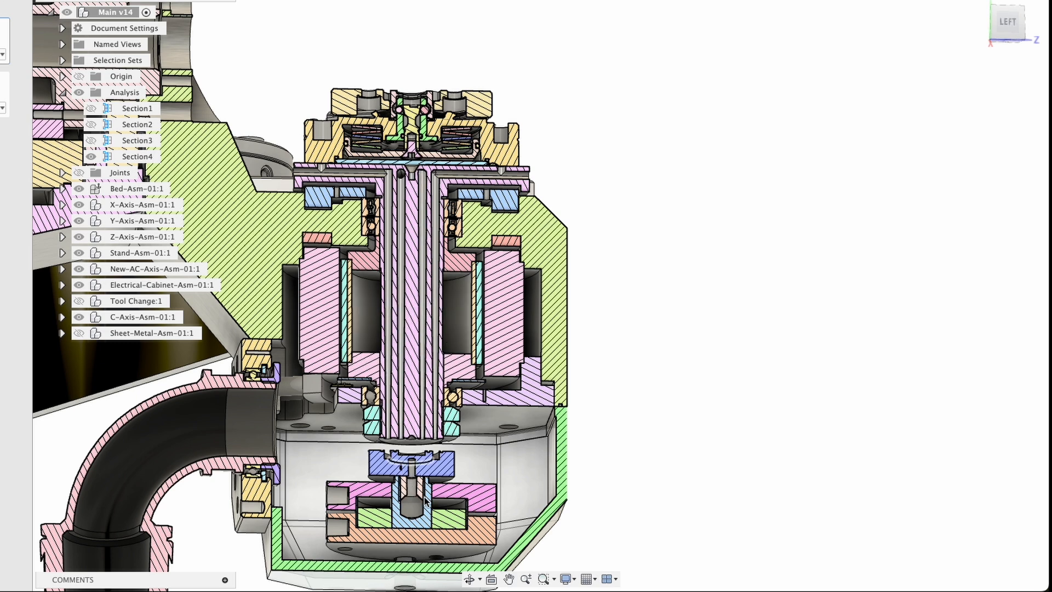
shift+middle_drag(426, 393, 424, 410)
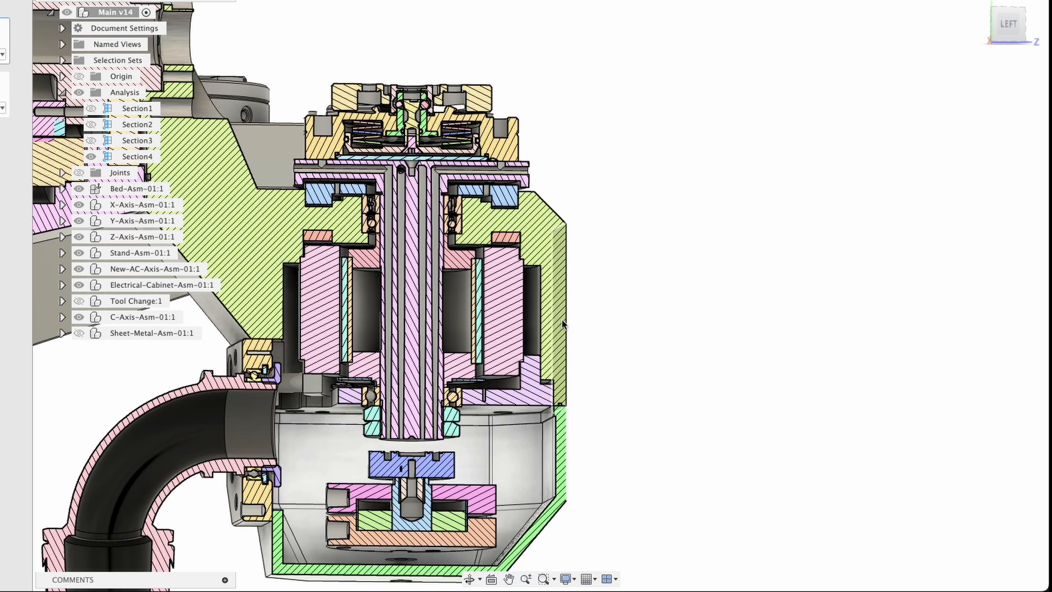
shift+middle_drag(561, 320, 534, 317)
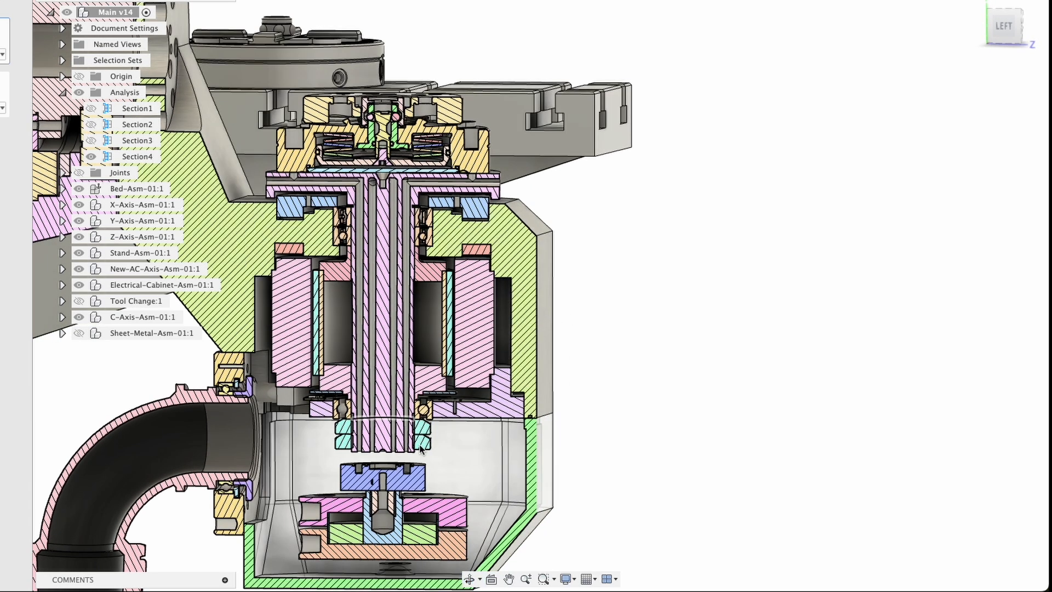
Examine the C-axis motor, lower bearing and lock nuts close up, including an angled view from below
scroll(441, 423, up, 3)
scroll(442, 424, up, 2)
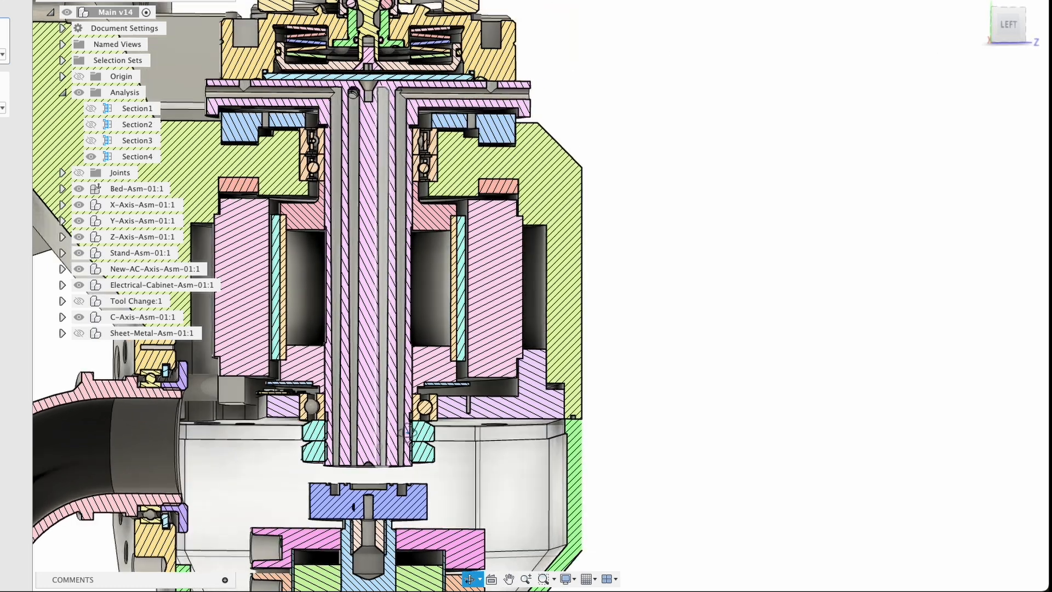
shift+middle_drag(442, 424, 437, 420)
scroll(307, 459, up, 2)
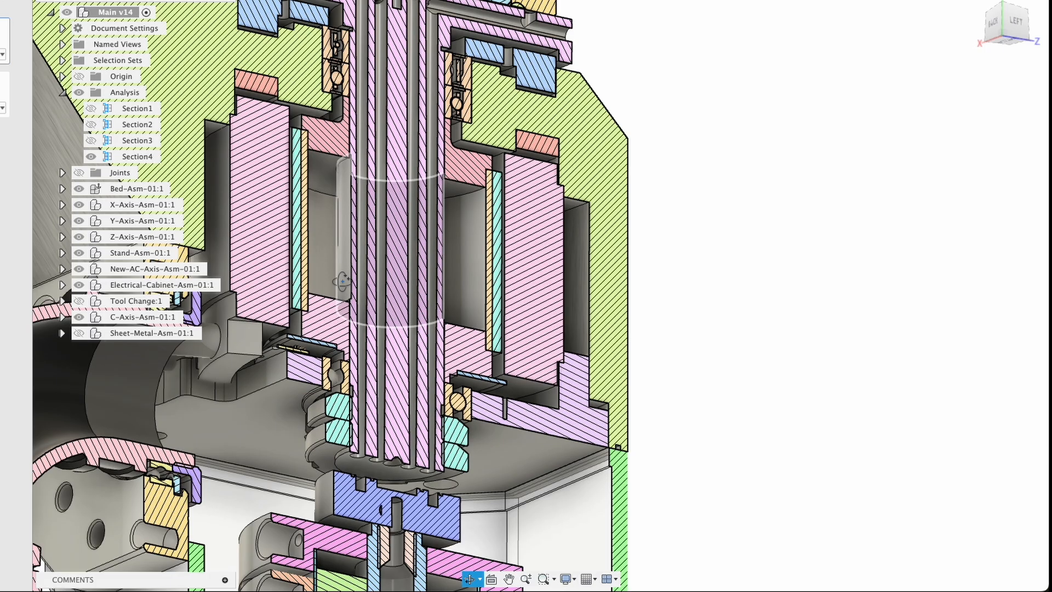
shift+middle_drag(348, 272, 318, 282)
scroll(391, 253, down, 10)
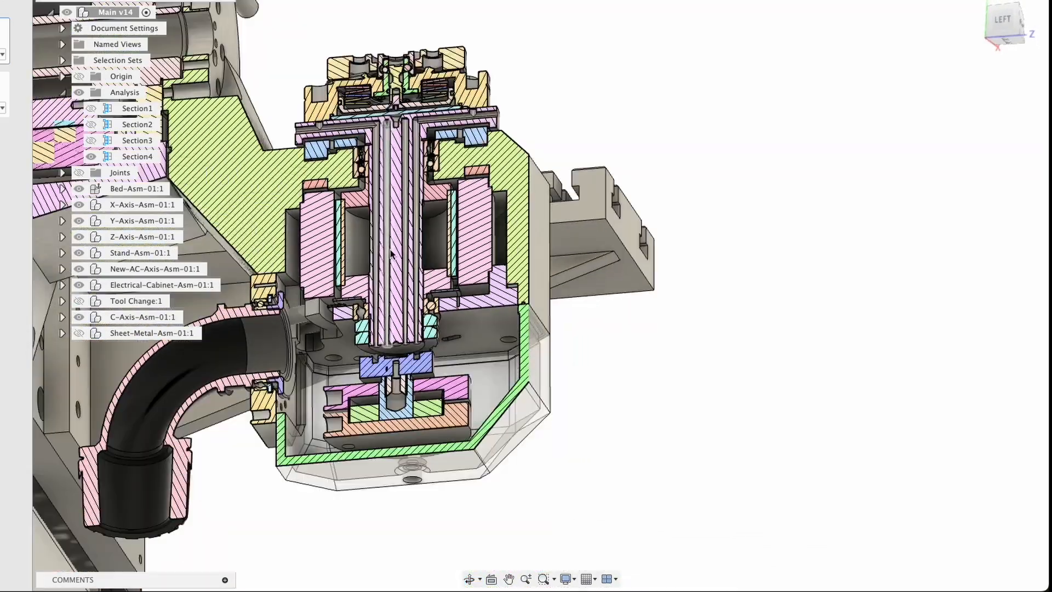
Bring the sectioned A-axis motor and its hollow shaft into view beside the C-axis housing, seen nearly from the left
shift+middle_drag(392, 253, 377, 323)
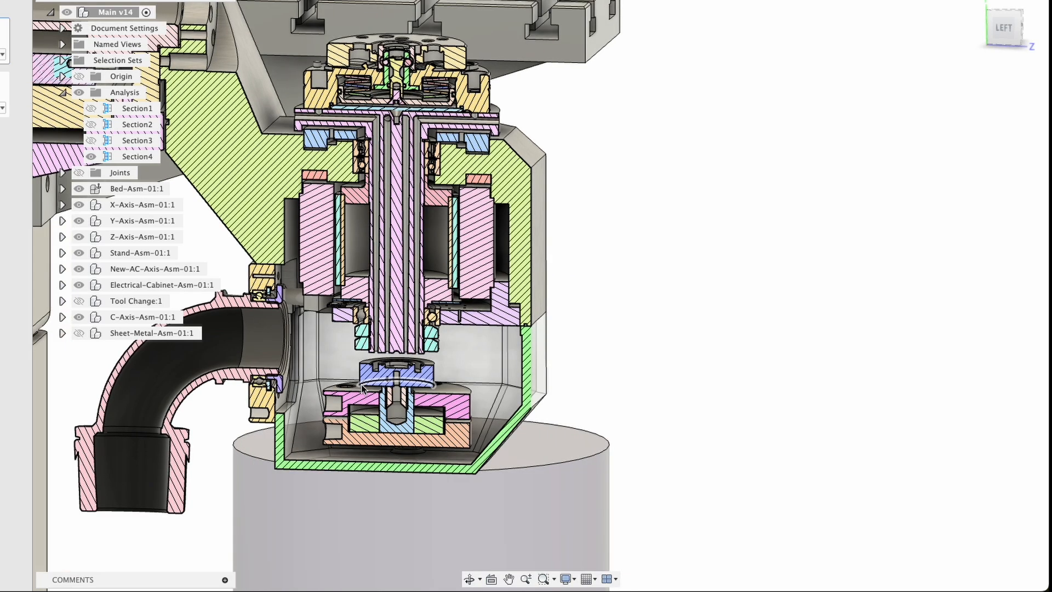
middle_drag(405, 325, 589, 454)
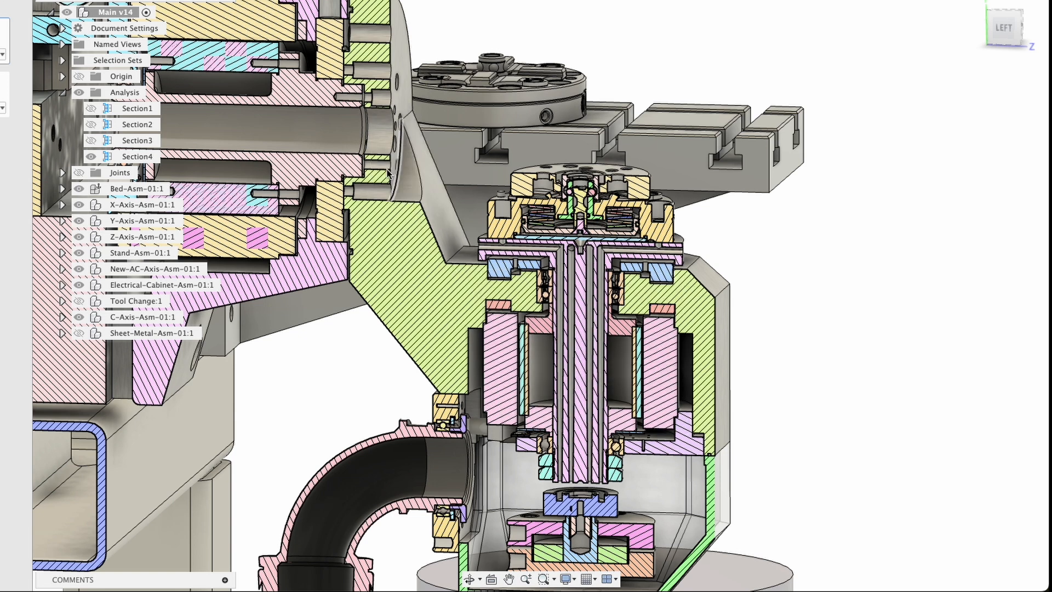
middle_drag(315, 151, 444, 189)
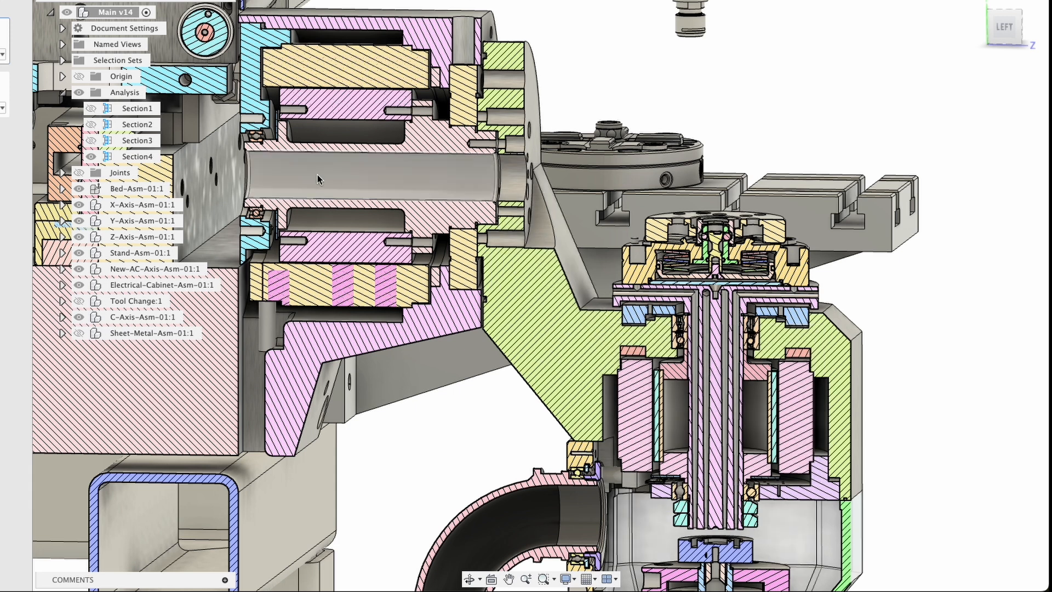
Examine the sectioned A-axis motor and hollow shaft, continuing down to the elbow pipe on the C-axis unit's lower enclosure
shift+middle_drag(362, 192, 379, 200)
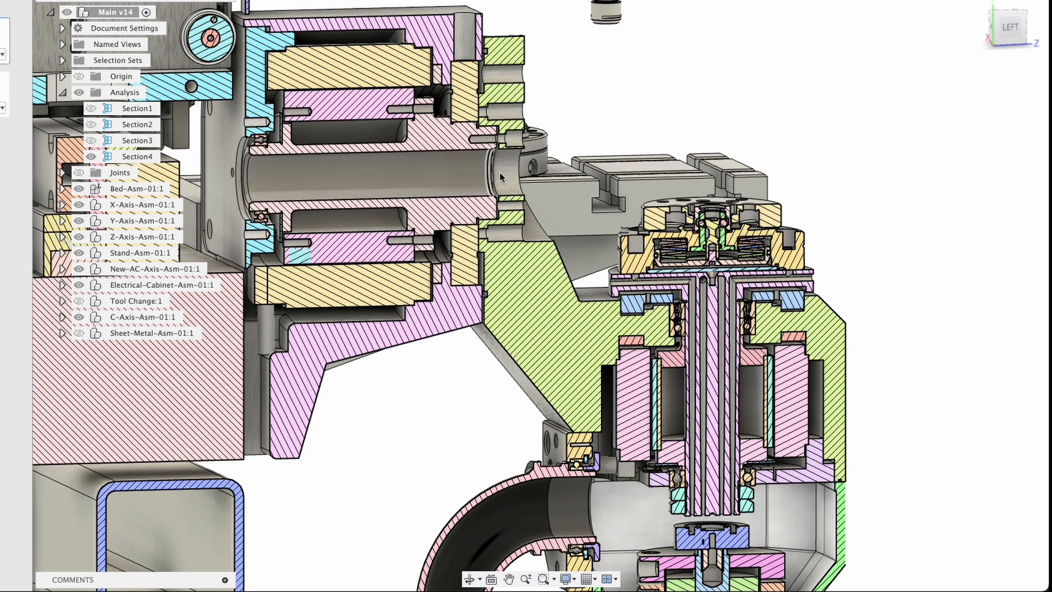
shift+middle_drag(276, 266, 345, 282)
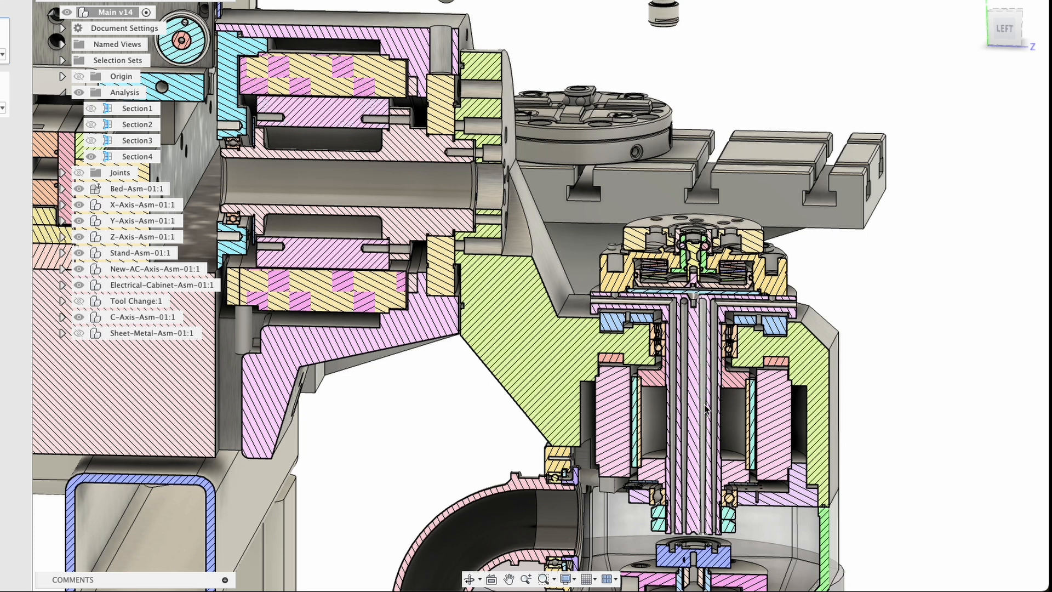
middle_drag(603, 399, 593, 291)
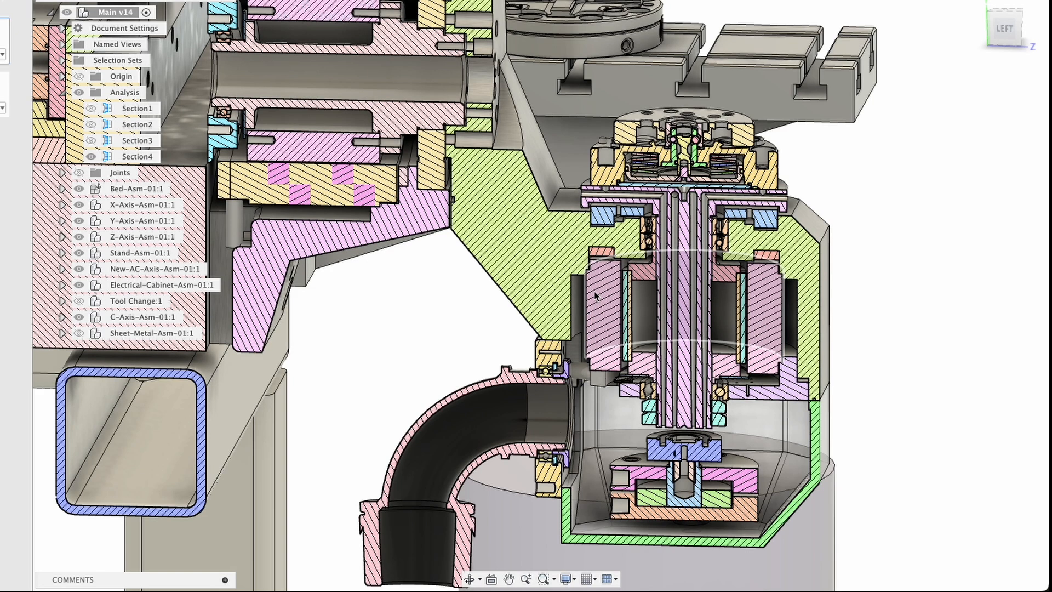
middle_drag(451, 350, 432, 243)
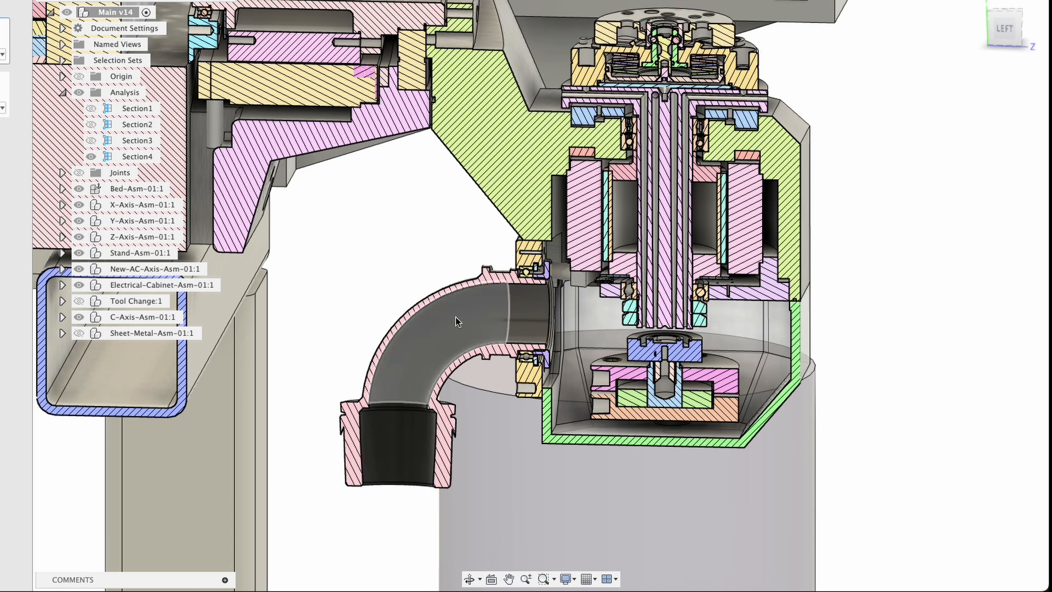
scroll(451, 292, down, 1)
scroll(452, 291, down, 5)
Inspect the elbow pipe's clearance to the machine stand from front and left angles, with the sectioned rotary axes in view
shift+middle_drag(451, 292, 359, 278)
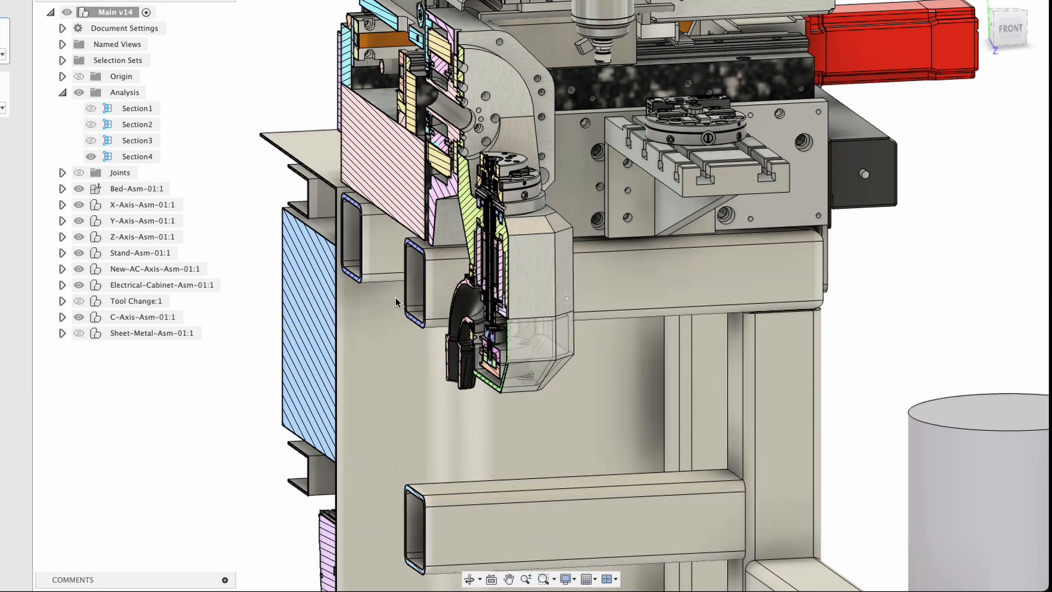
mouse_move(461, 266)
shift+middle_down()
mouse_move(493, 264)
mouse_move(446, 275)
shift+middle_up()
middle_drag(510, 250, 395, 282)
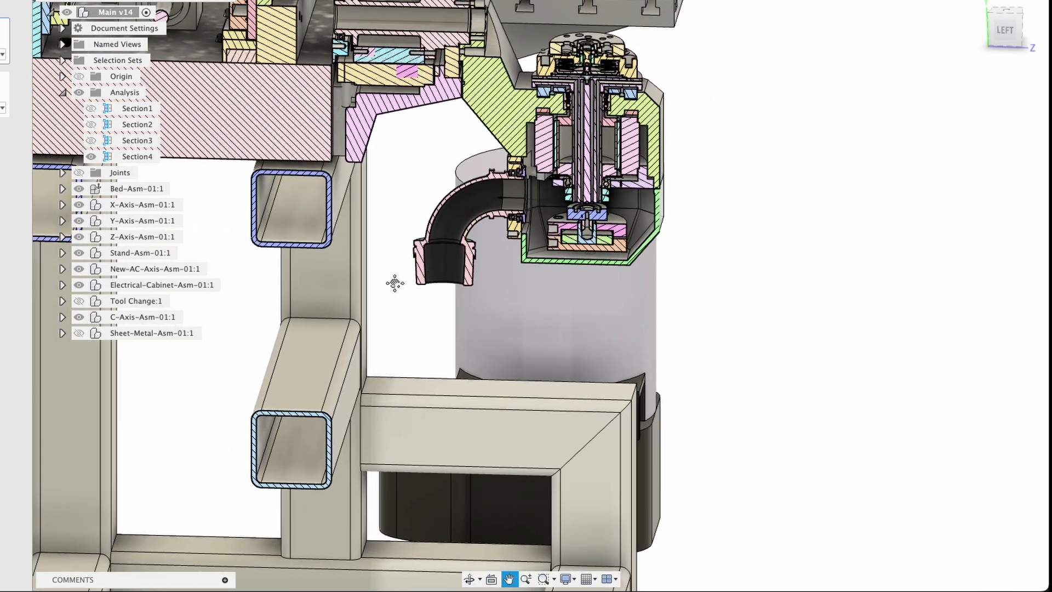
shift+middle_drag(413, 193, 404, 173)
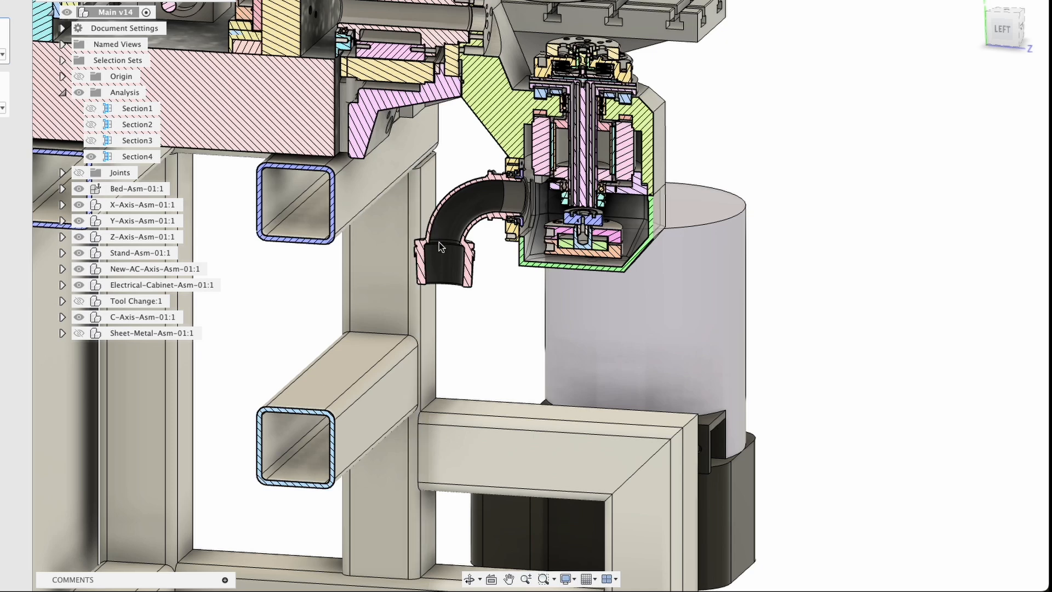
middle_drag(441, 272, 479, 349)
scroll(481, 352, up, 2)
scroll(482, 353, down, 6)
shift+middle_drag(461, 241, 518, 324)
scroll(485, 270, up, 1)
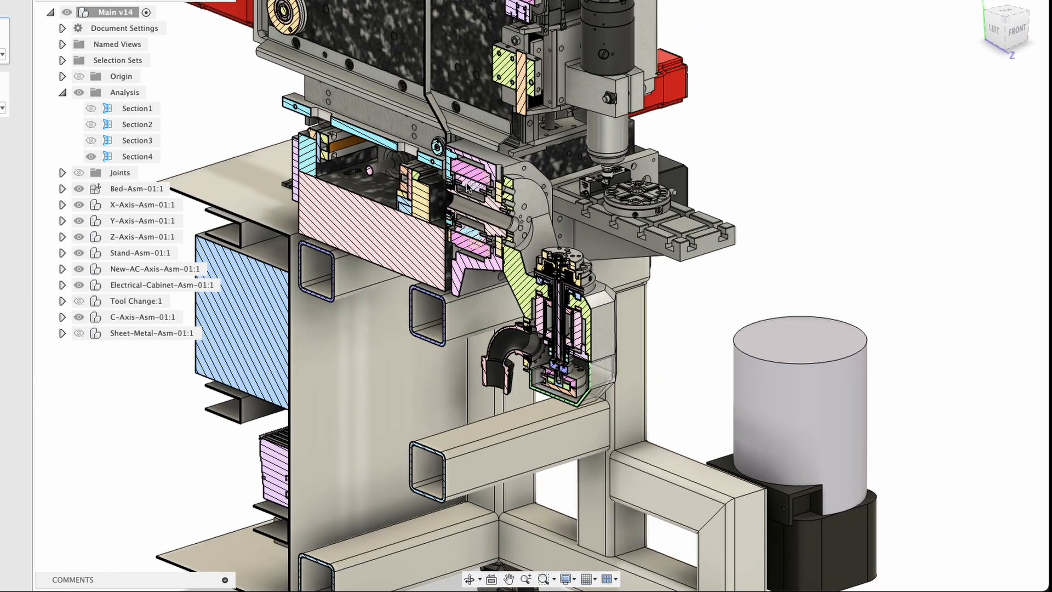
shift+middle_drag(469, 189, 566, 324)
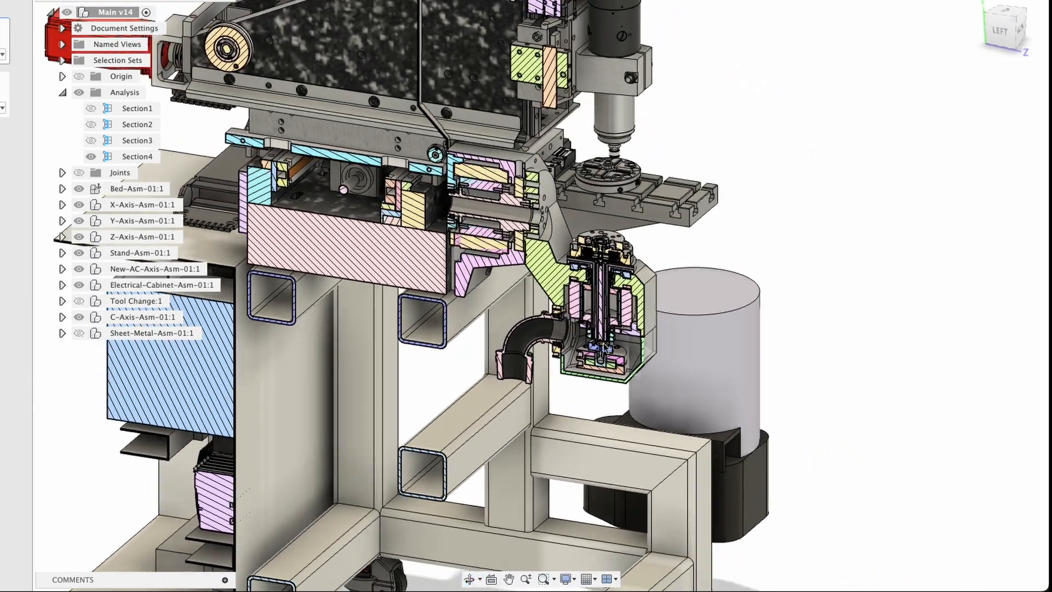
Compare the sectioned C-axis unit and its elbow pipe close up, nearly from the left and from a front-left angle
scroll(581, 305, up, 5)
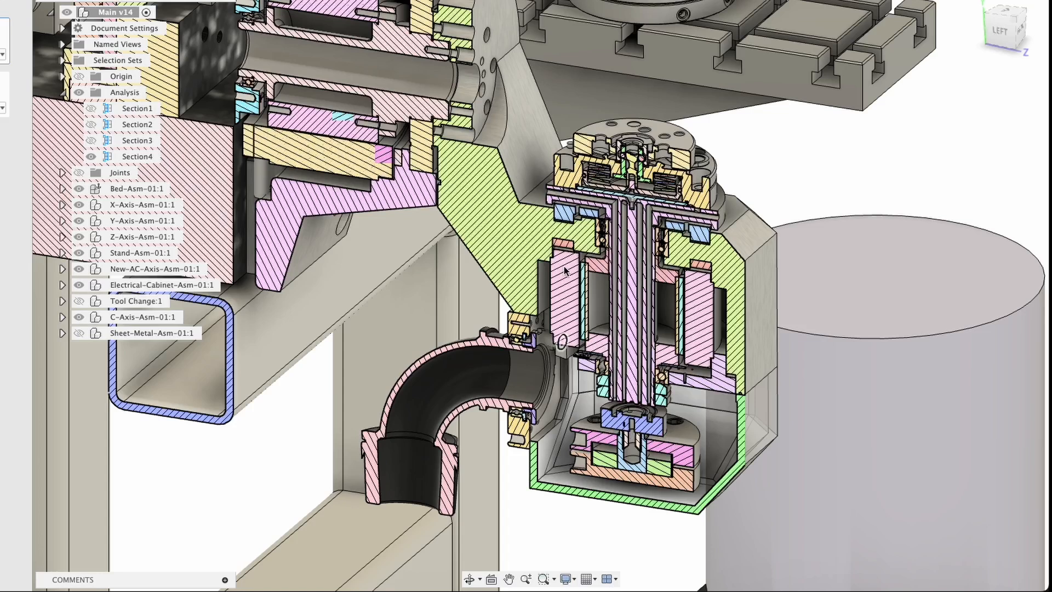
shift+middle_drag(566, 269, 800, 220)
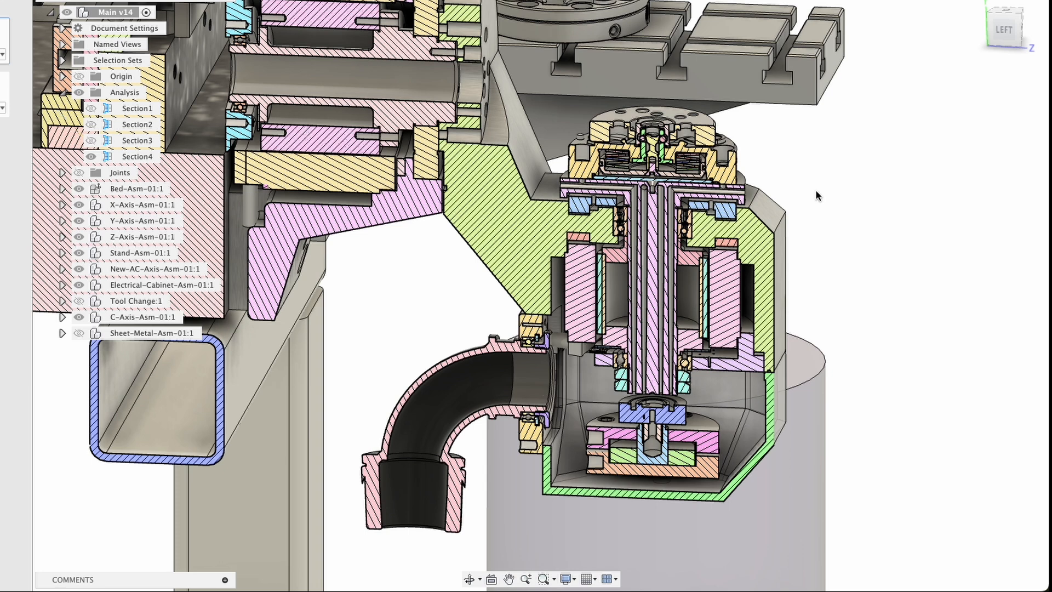
shift+middle_drag(487, 153, 435, 168)
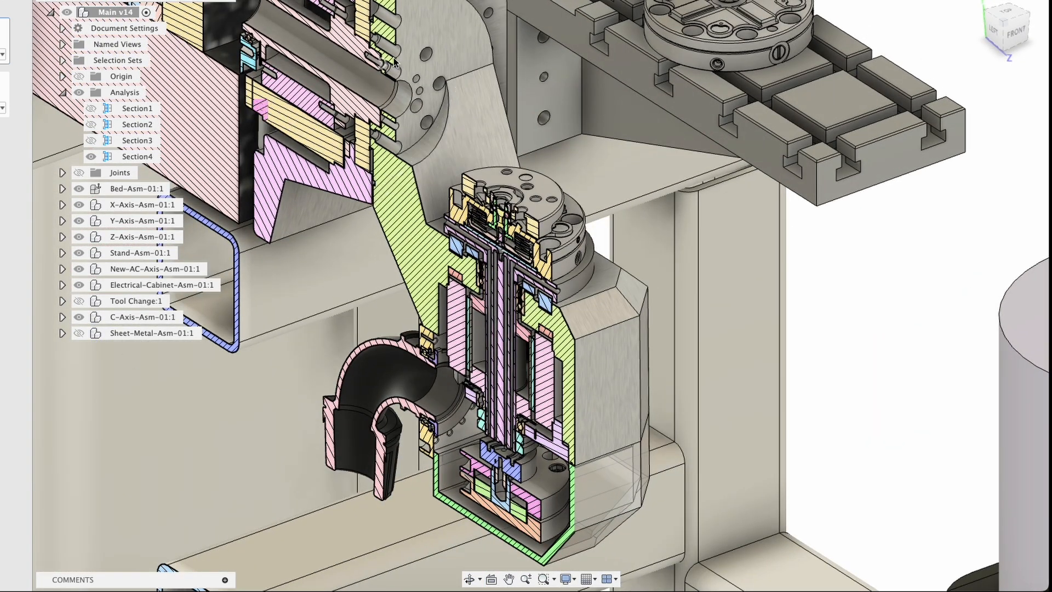
middle_drag(386, 61, 425, 127)
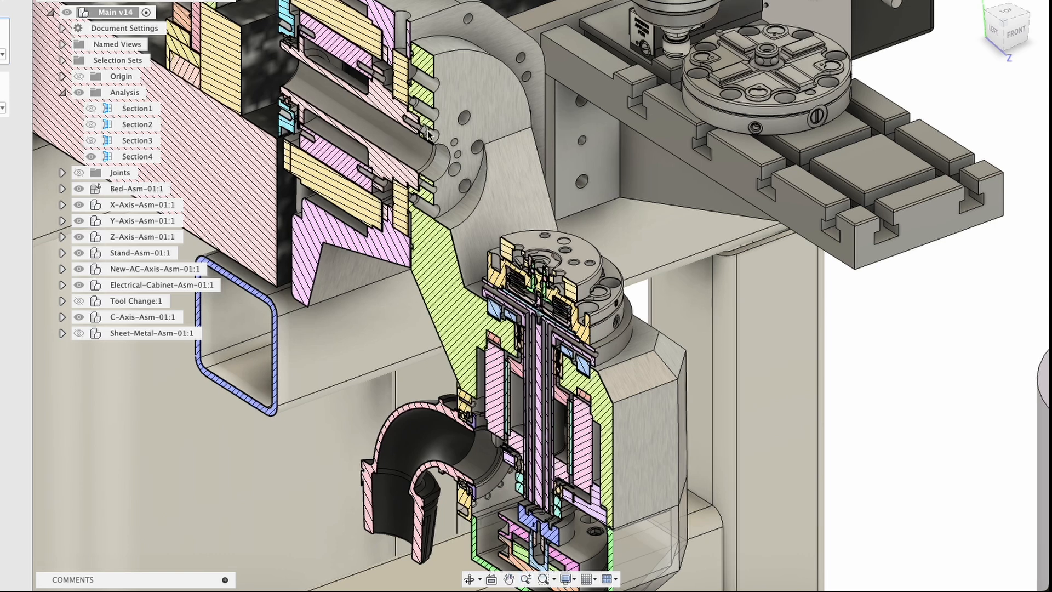
scroll(649, 260, down, 2)
scroll(650, 263, down, 5)
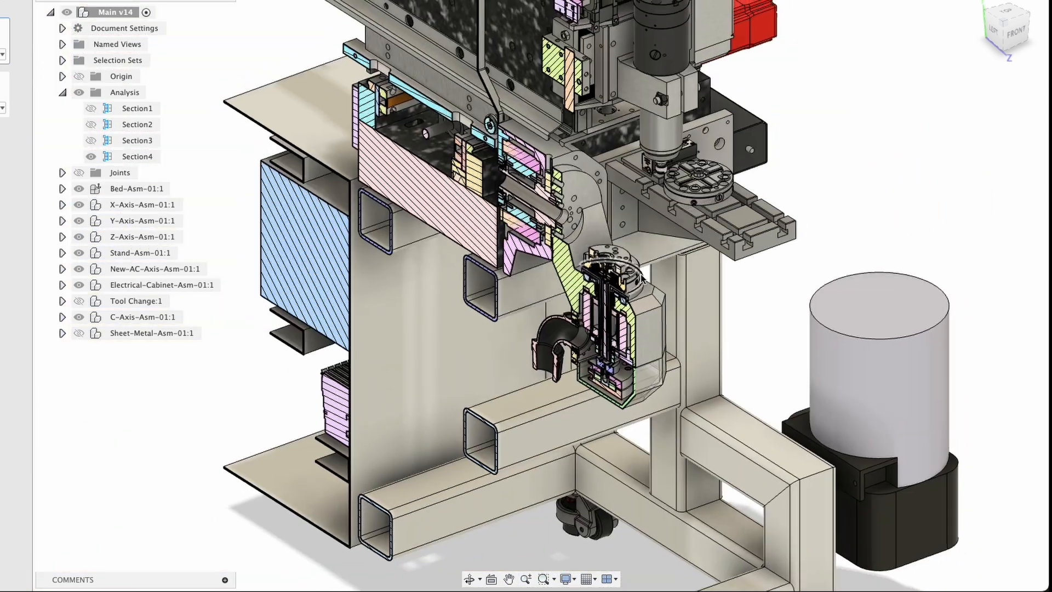
Examine how the elbow pipe connects to the lower enclosure and how the enclosure relates to the A-axis housing
shift+middle_drag(570, 346, 607, 329)
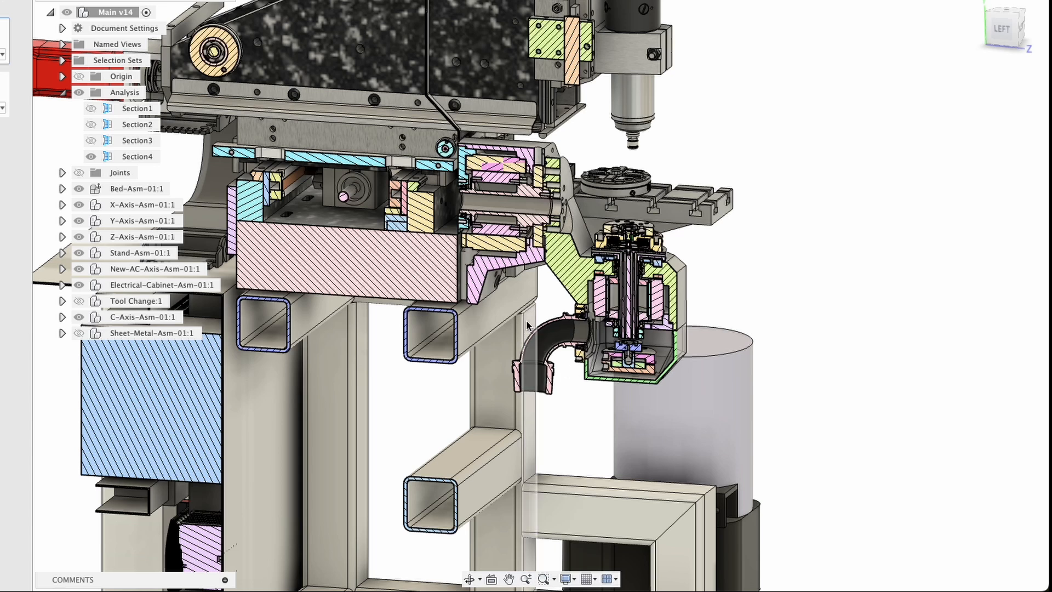
shift+middle_drag(628, 340, 506, 338)
scroll(514, 336, up, 5)
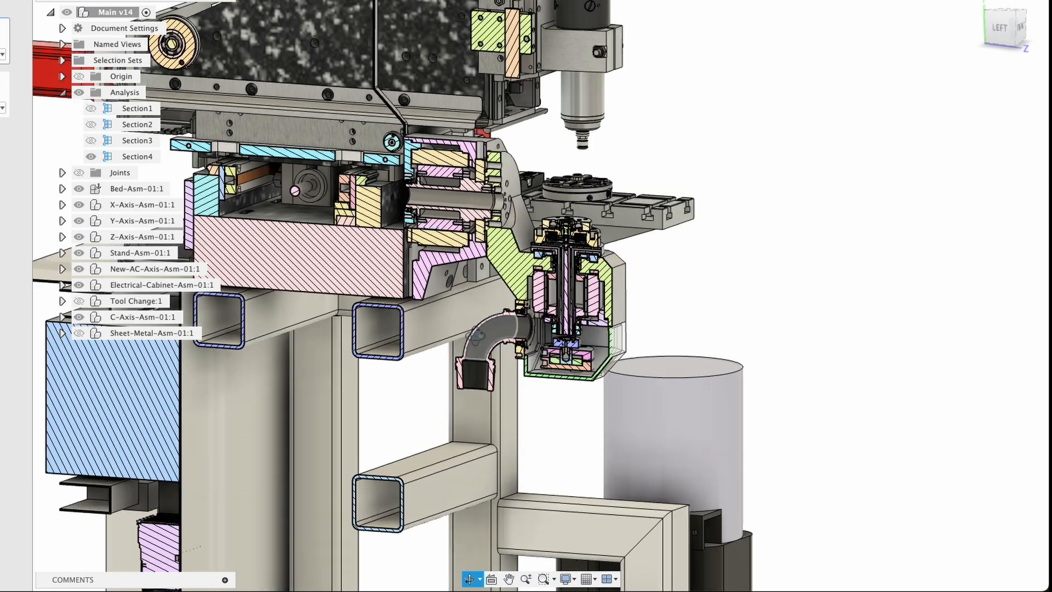
scroll(514, 332, up, 2)
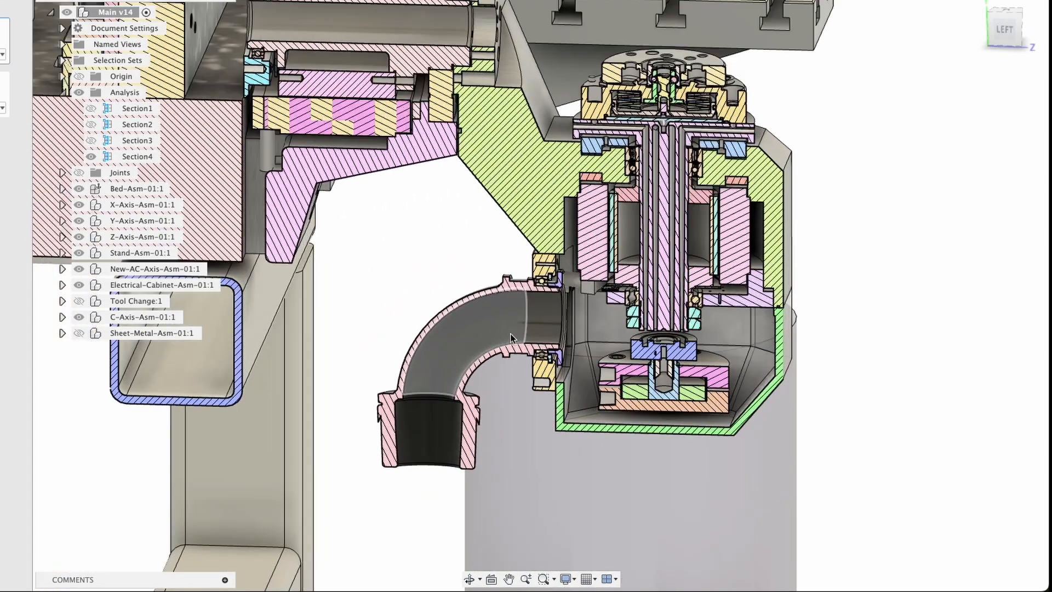
shift+middle_drag(511, 333, 477, 371)
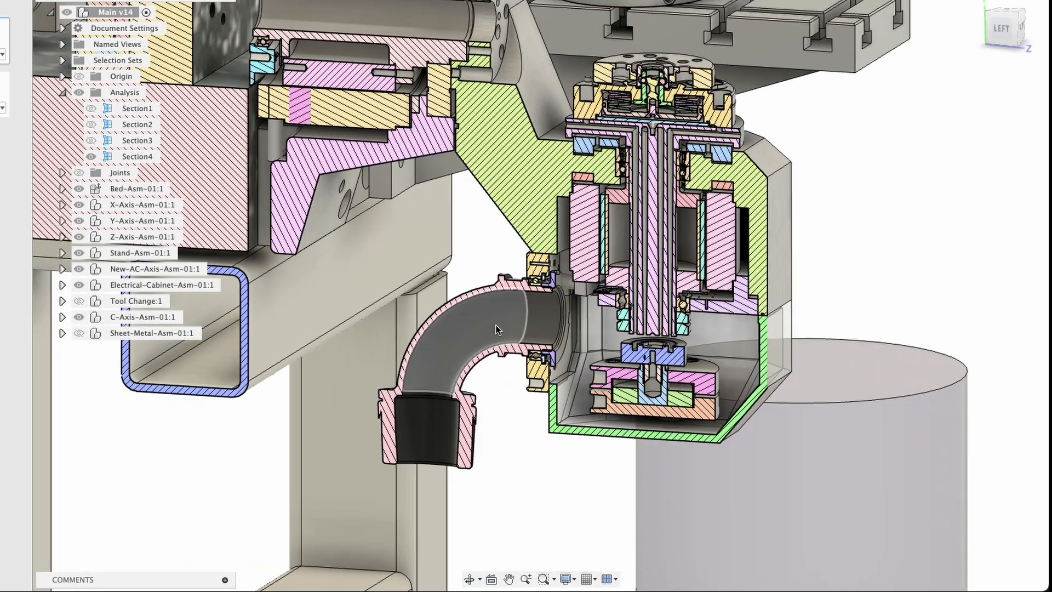
middle_drag(510, 141, 588, 229)
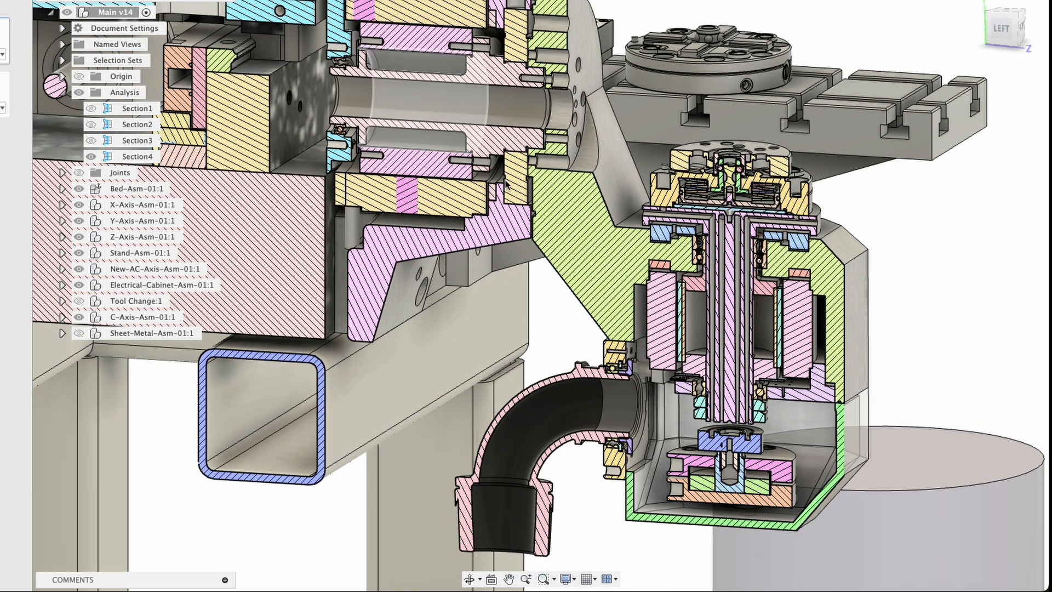
middle_drag(554, 305, 470, 201)
scroll(737, 238, up, 1)
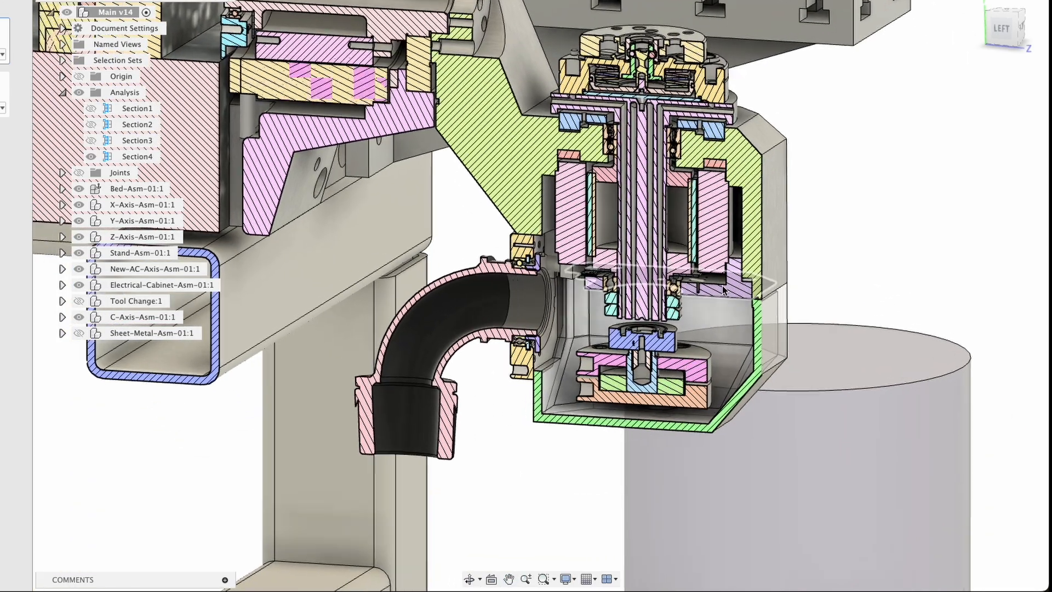
scroll(737, 238, down, 5)
mouse_move(603, 234)
shift+middle_down()
mouse_move(470, 207)
mouse_move(580, 211)
mouse_move(595, 222)
shift+middle_up()
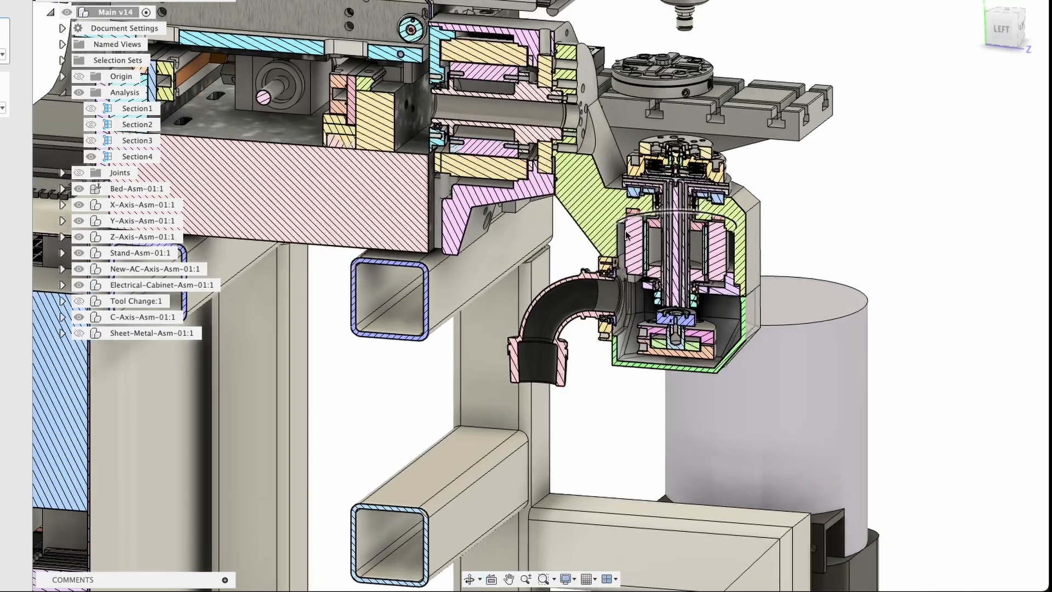
Inspect the sectioned A-axis motor, hollow shaft and bolted flange close up, straight from the left and at an angle
scroll(605, 222, up, 6)
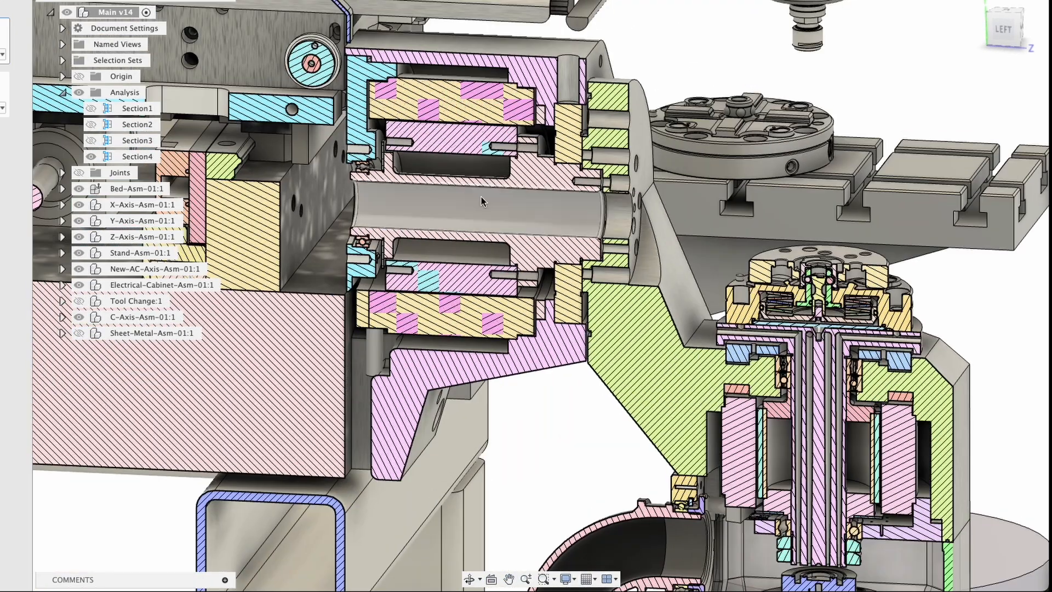
shift+middle_drag(470, 225, 429, 225)
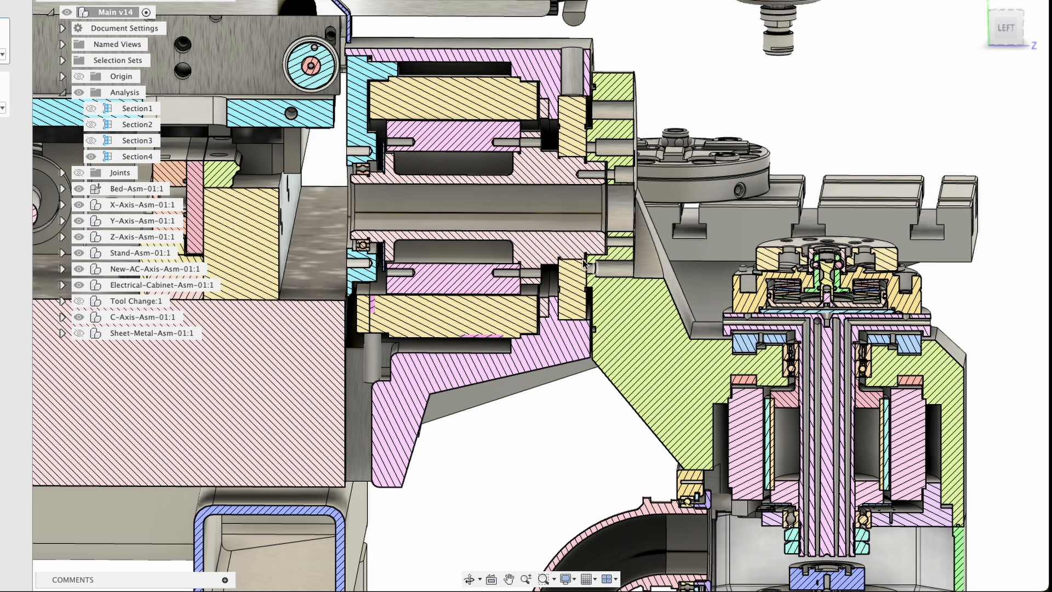
shift+middle_drag(560, 216, 595, 221)
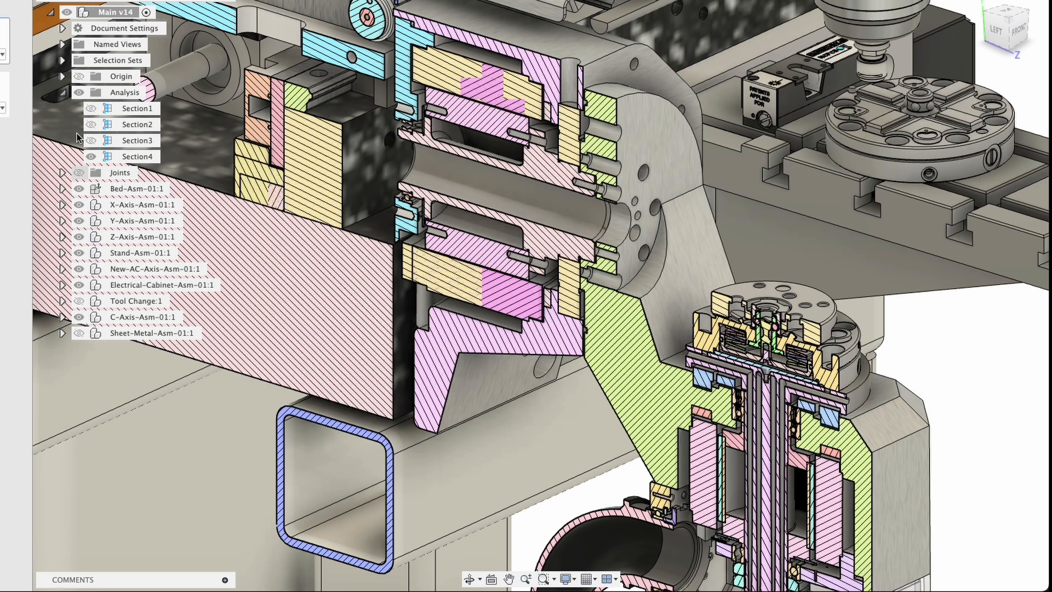
Show the Tool Change assembly and turn off the Section4 analysis so the whole machine is uncut
click(64, 93)
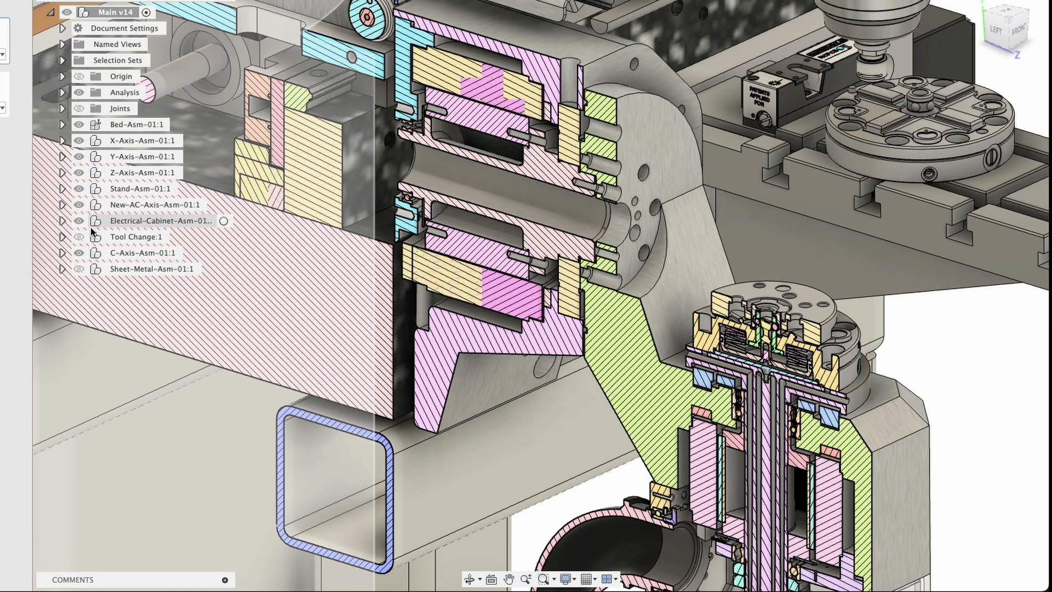
click(89, 236)
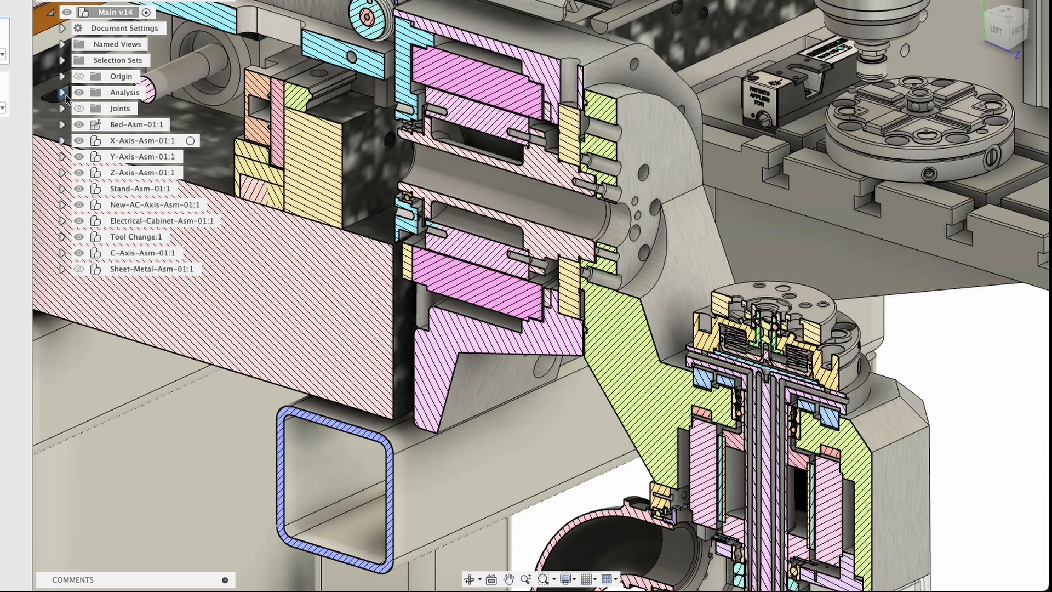
click(62, 93)
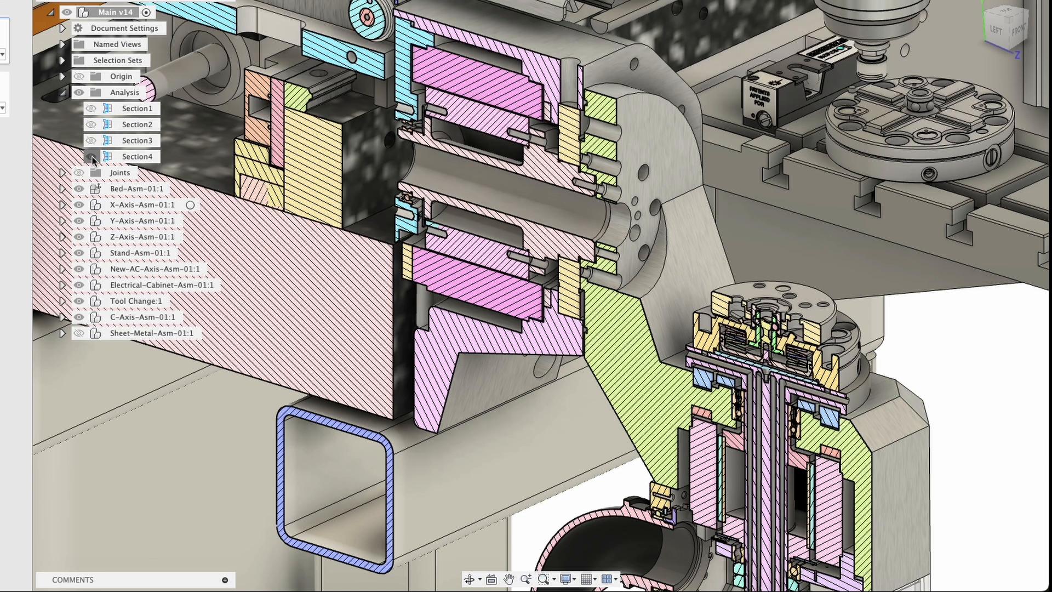
click(92, 157)
Review the tool changer on the machine, from an overall view around to its carousel, motor and actuator seen from the right
scroll(636, 286, down, 10)
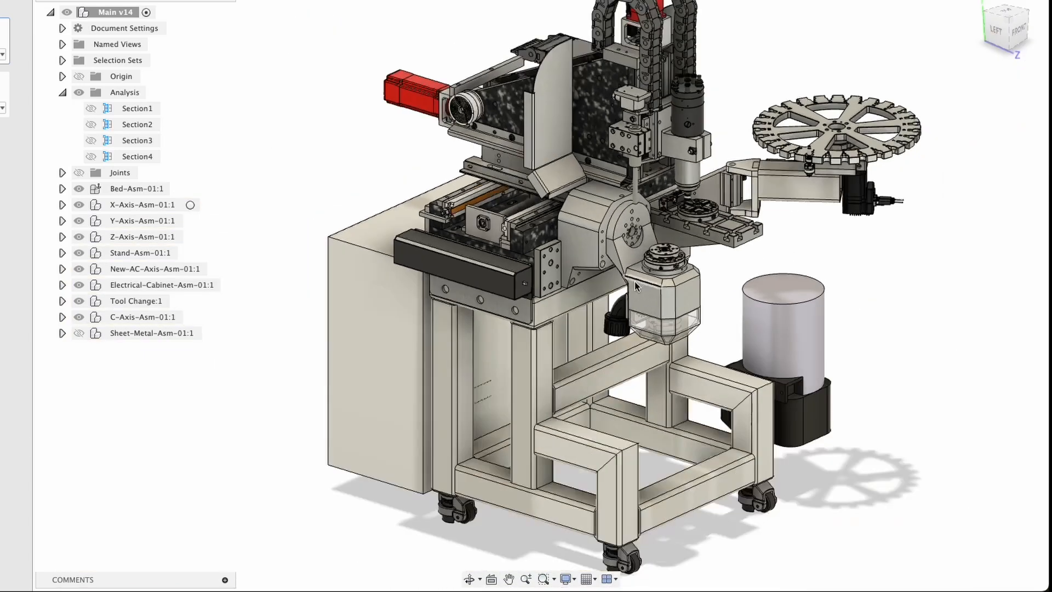
shift+middle_drag(636, 286, 562, 286)
middle_drag(823, 297, 614, 314)
scroll(642, 284, up, 4)
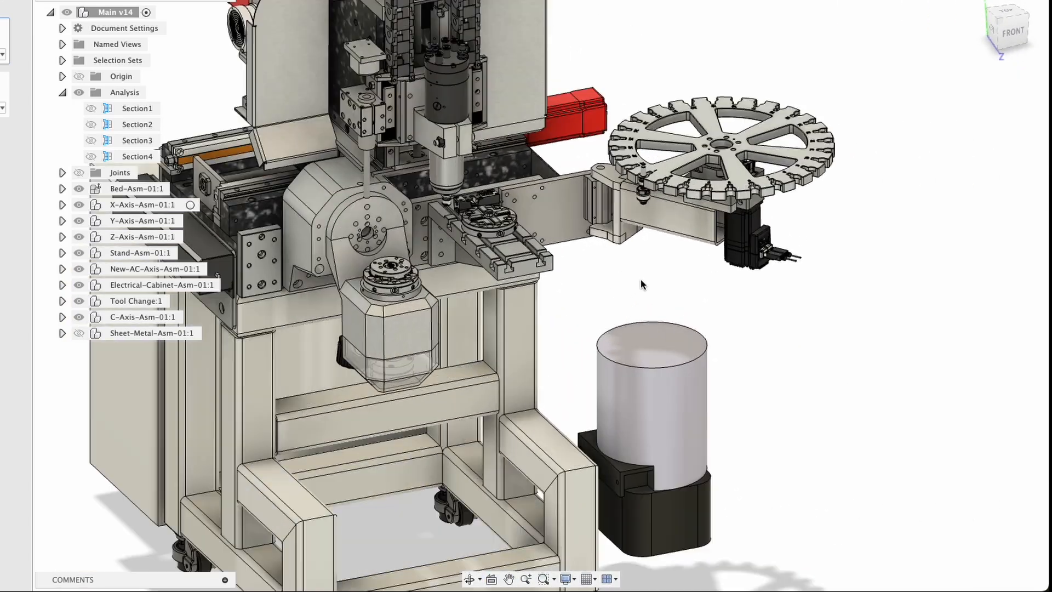
scroll(641, 280, up, 5)
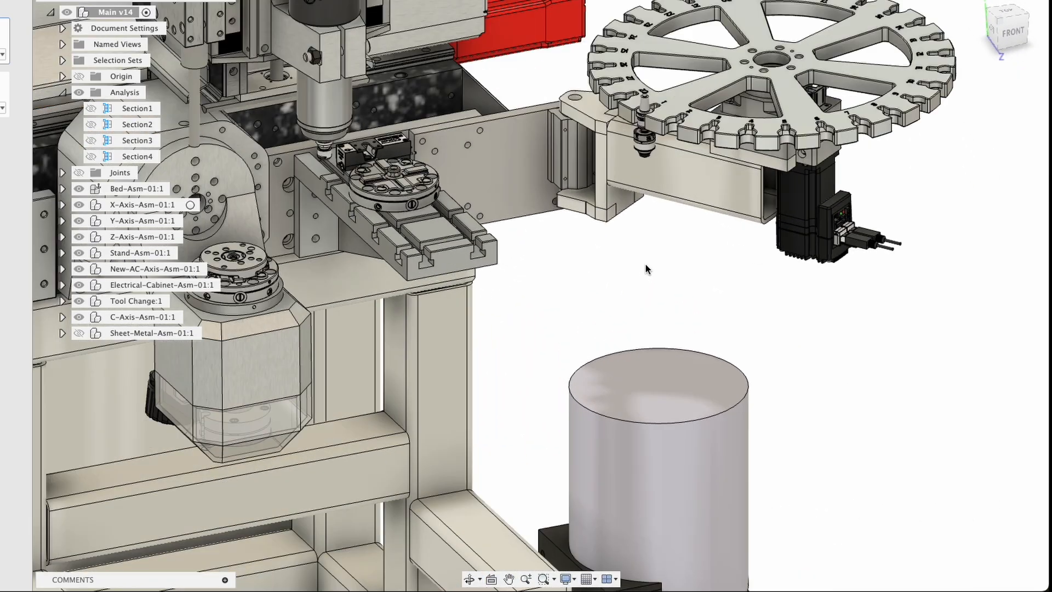
middle_drag(646, 269, 601, 320)
drag(681, 253, 773, 285)
shift+middle_drag(843, 273, 604, 279)
drag(597, 277, 551, 251)
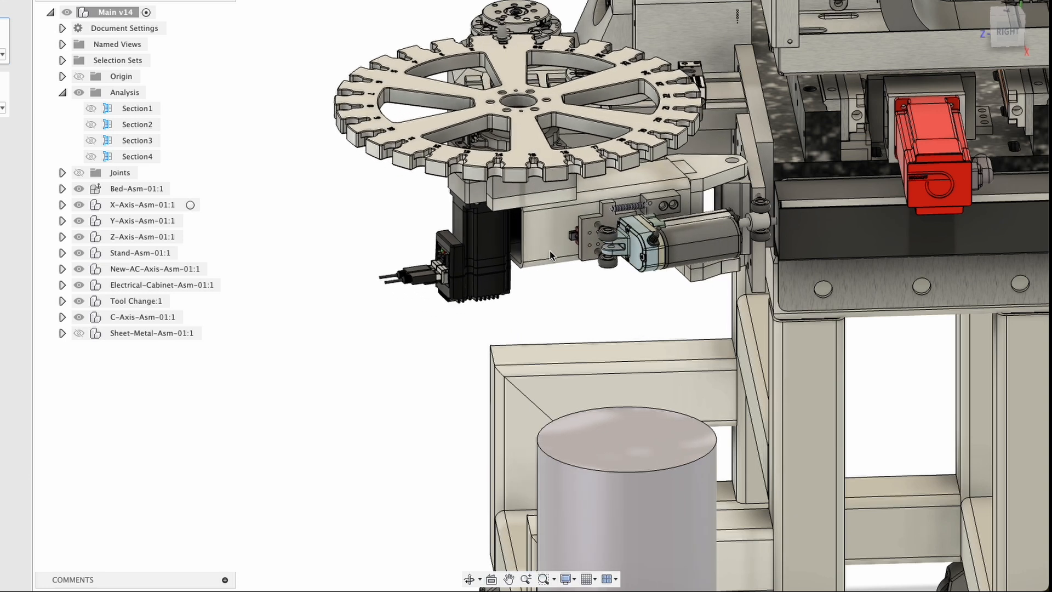
Examine the tool changer's linear actuator, its end pivots and the spring-loaded bracket on the swing arm close up
scroll(612, 240, up, 2)
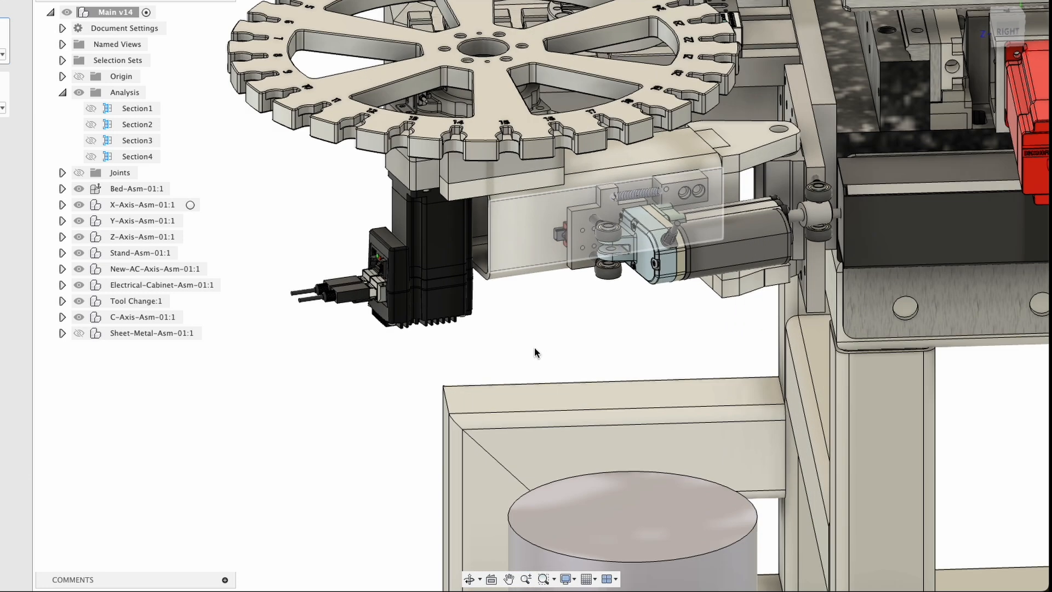
shift+middle_drag(548, 286, 505, 302)
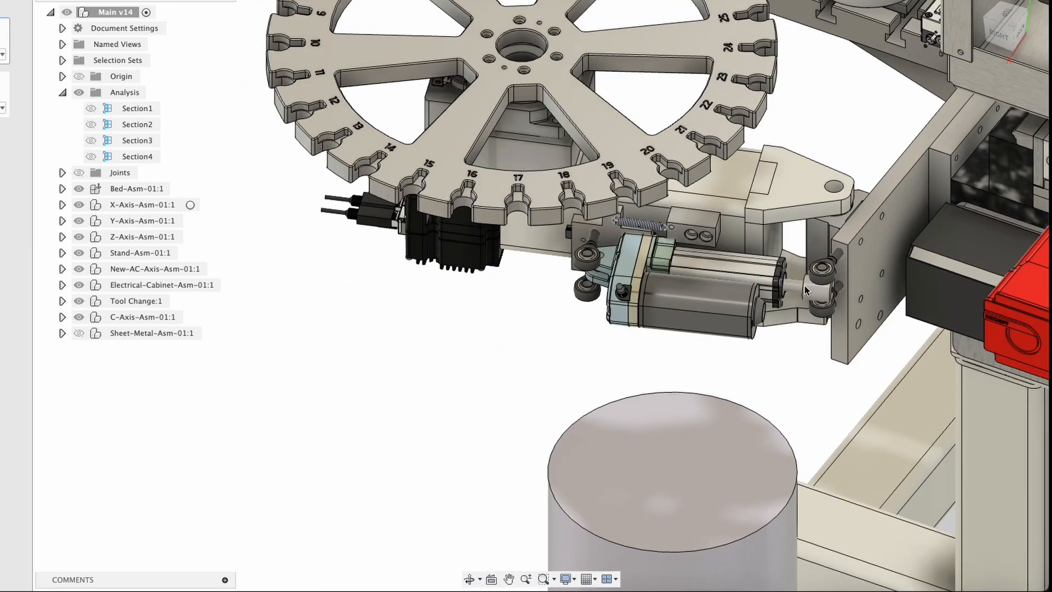
shift+middle_drag(649, 301, 572, 292)
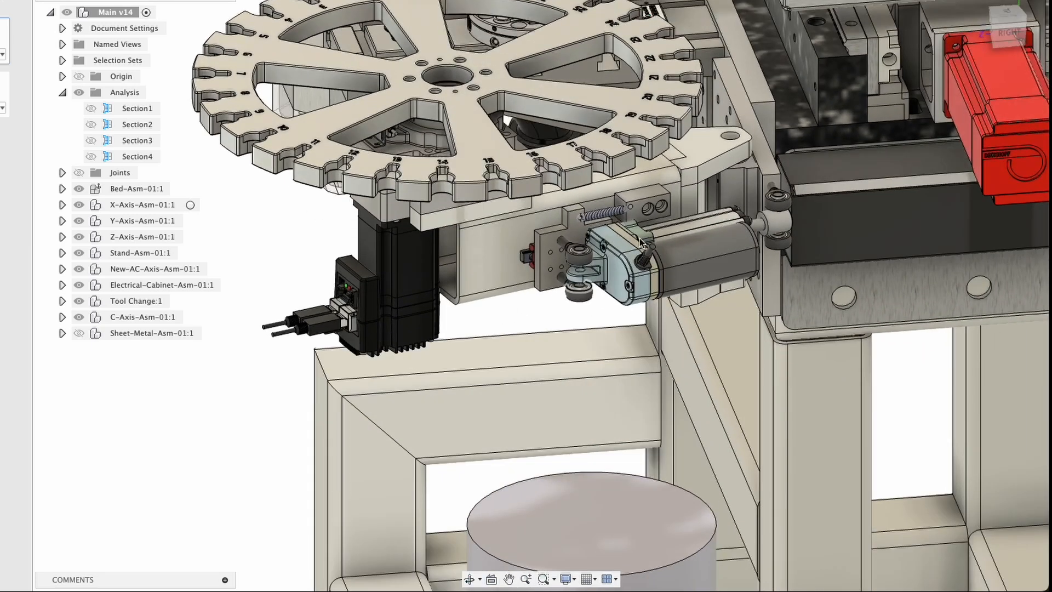
scroll(551, 239, up, 2)
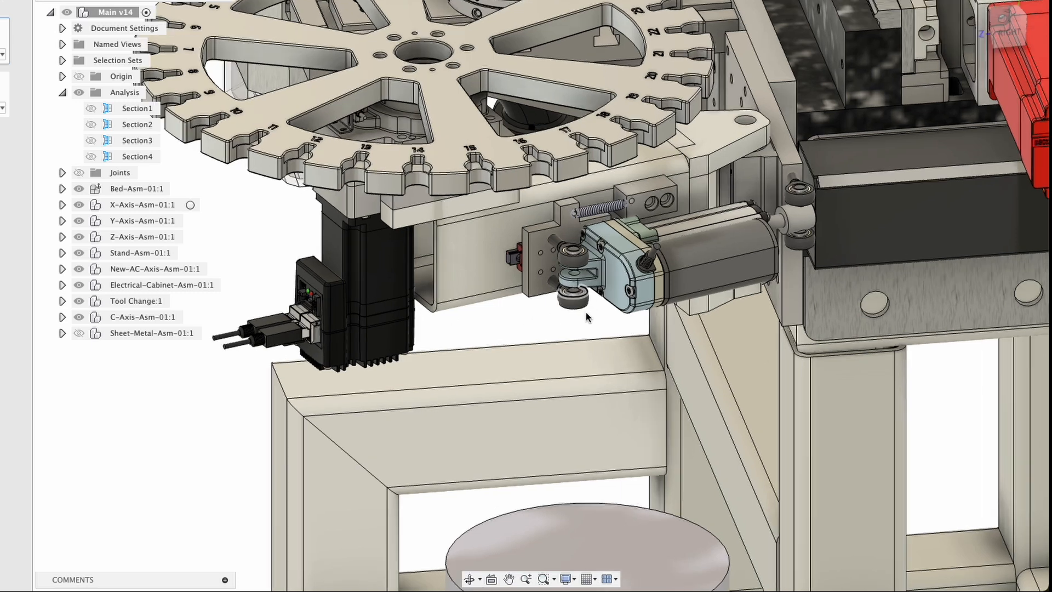
Review the tool changer's swing arm, motor and carousel from the front, edge-on and from above
scroll(586, 313, down, 3)
shift+middle_drag(586, 313, 422, 210)
scroll(440, 225, up, 3)
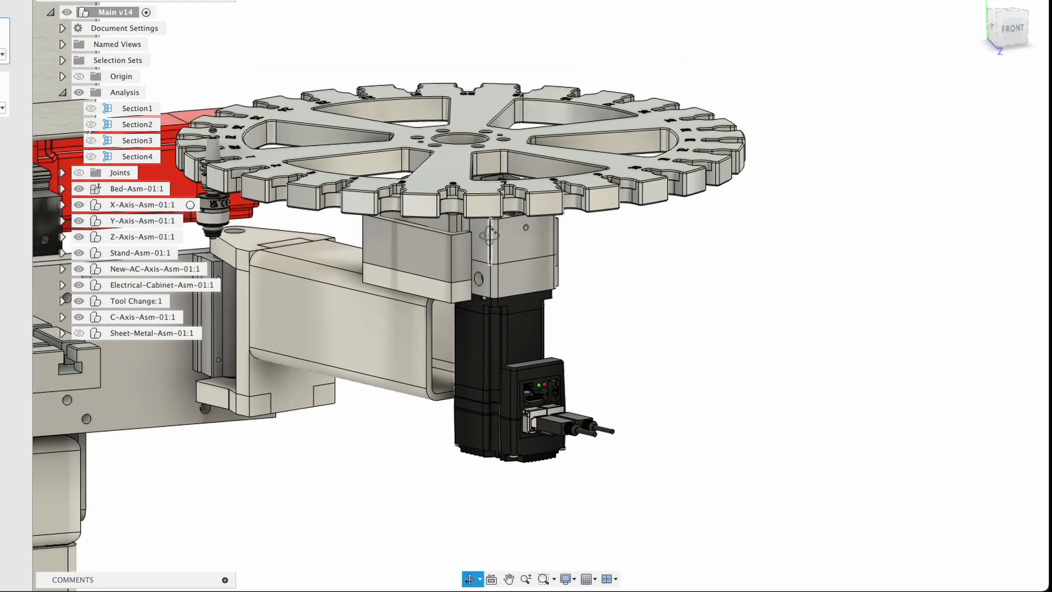
shift+middle_drag(489, 234, 383, 282)
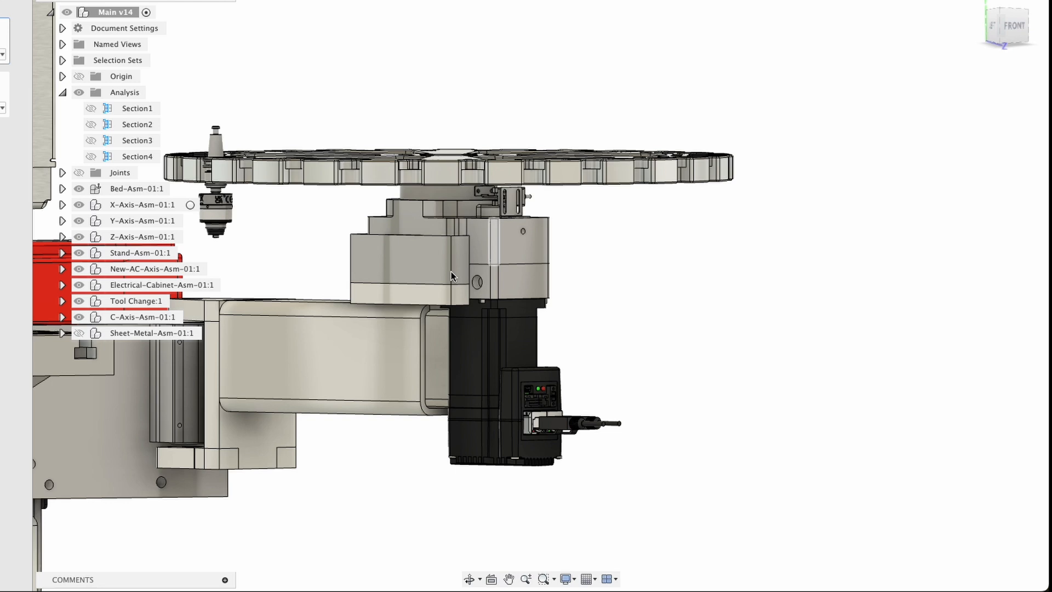
scroll(568, 233, down, 5)
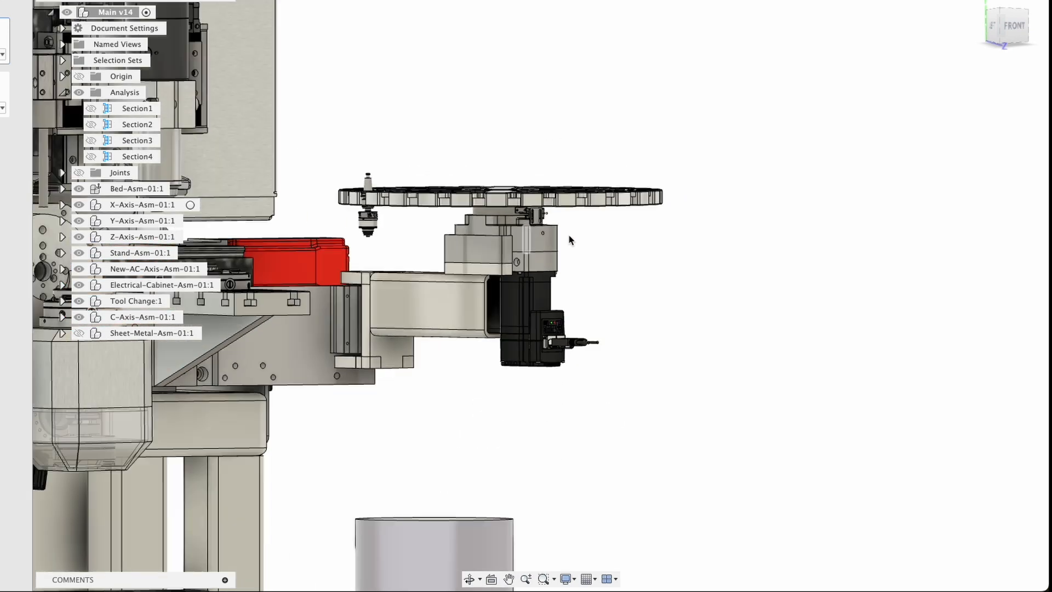
shift+middle_drag(514, 244, 491, 249)
shift+middle_drag(423, 232, 378, 207)
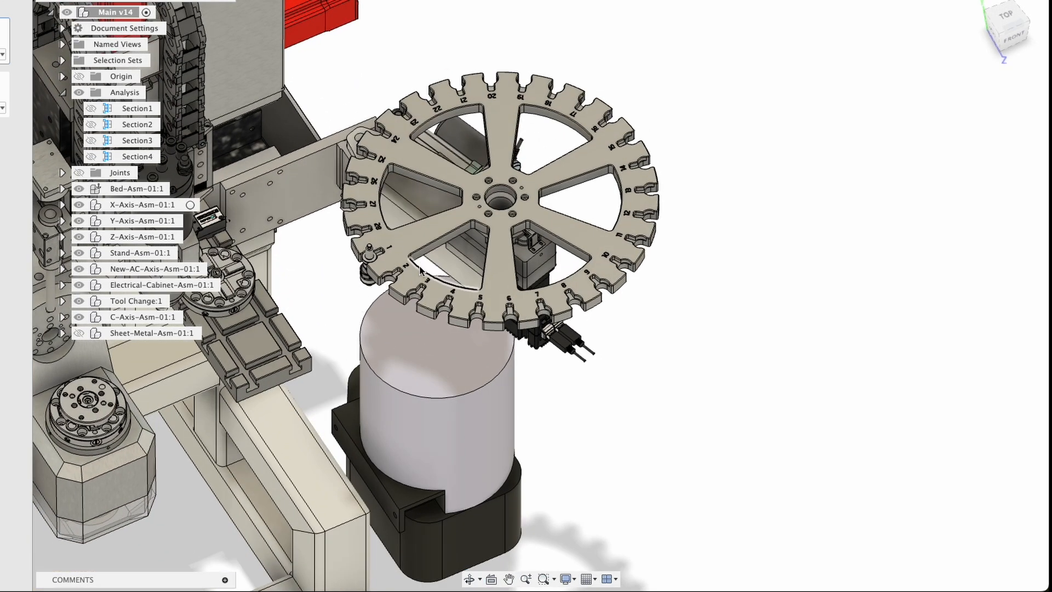
Examine the Renishaw probe held in the carousel's pocket 1 close up, from above, below and the side
click(392, 261)
key(Escape)
scroll(383, 257, up, 5)
scroll(349, 209, up, 5)
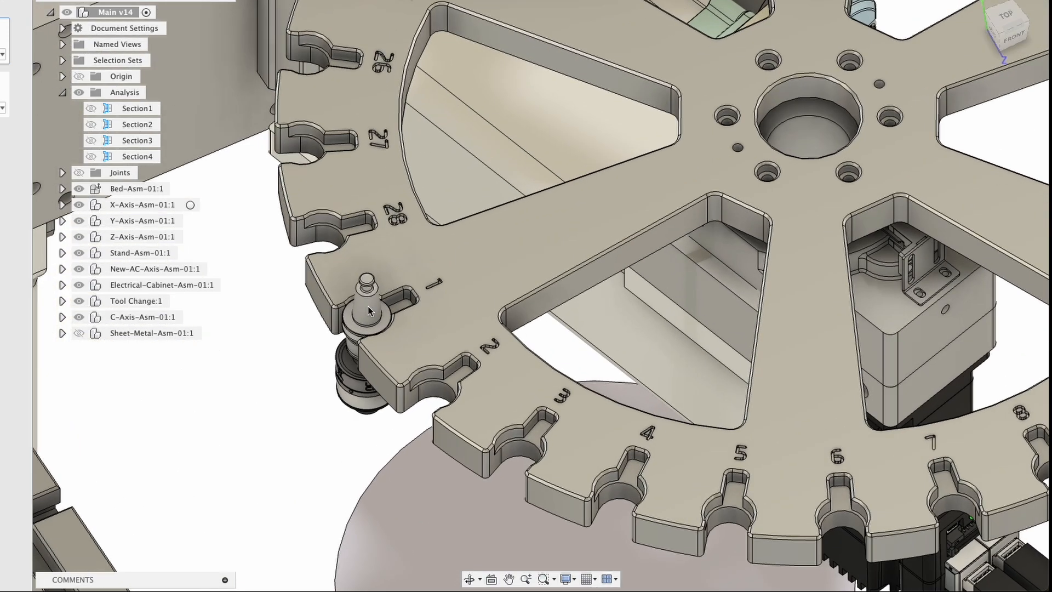
shift+middle_drag(368, 310, 421, 174)
scroll(412, 258, up, 3)
scroll(412, 259, down, 2)
shift+middle_drag(413, 259, 440, 322)
scroll(414, 332, up, 8)
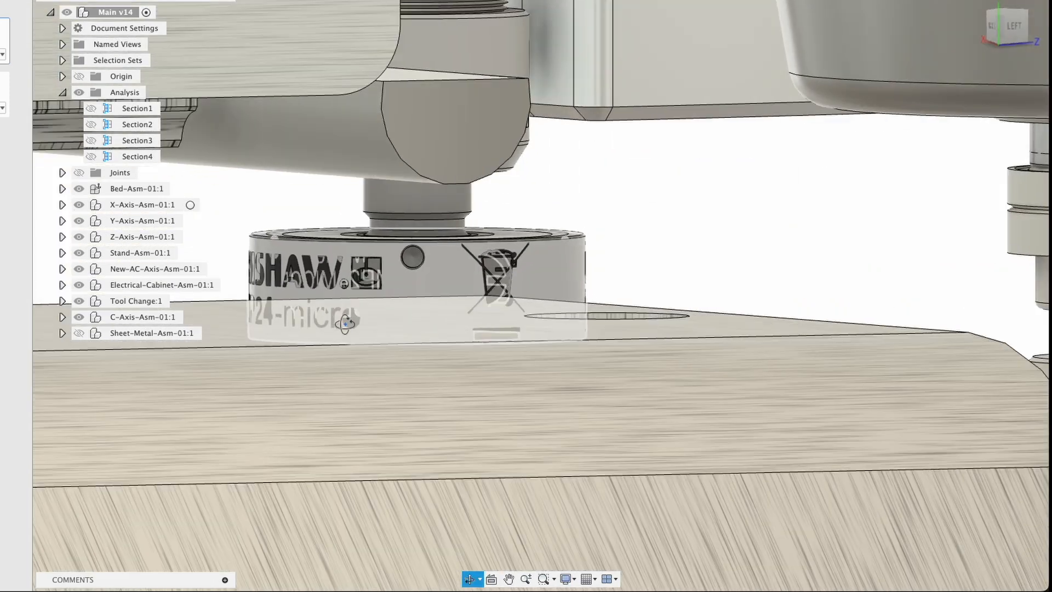
shift+middle_drag(345, 324, 391, 338)
scroll(420, 333, down, 10)
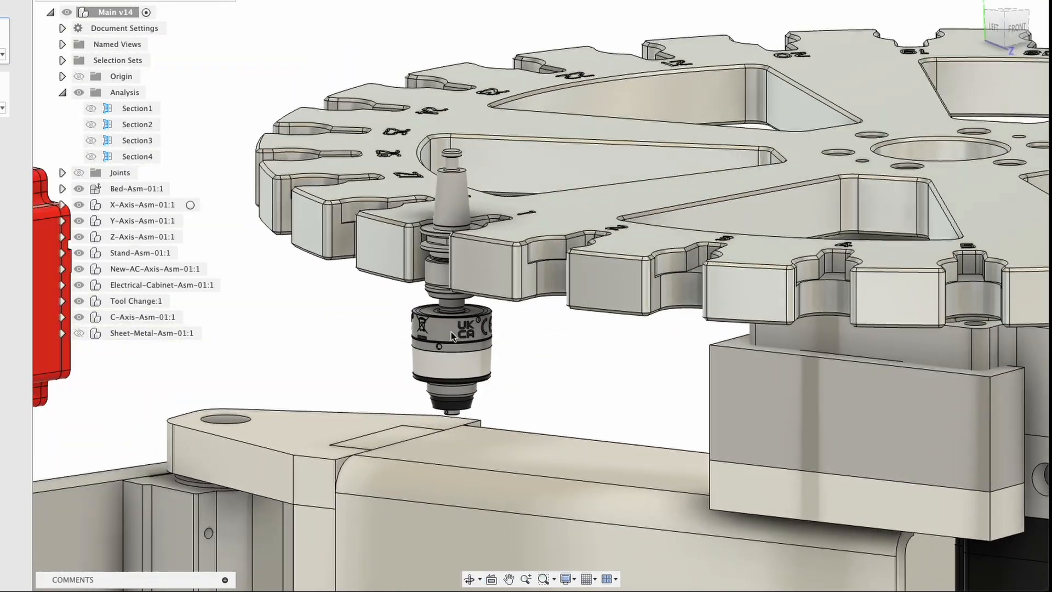
scroll(453, 332, up, 2)
scroll(441, 375, up, 1)
scroll(451, 363, down, 8)
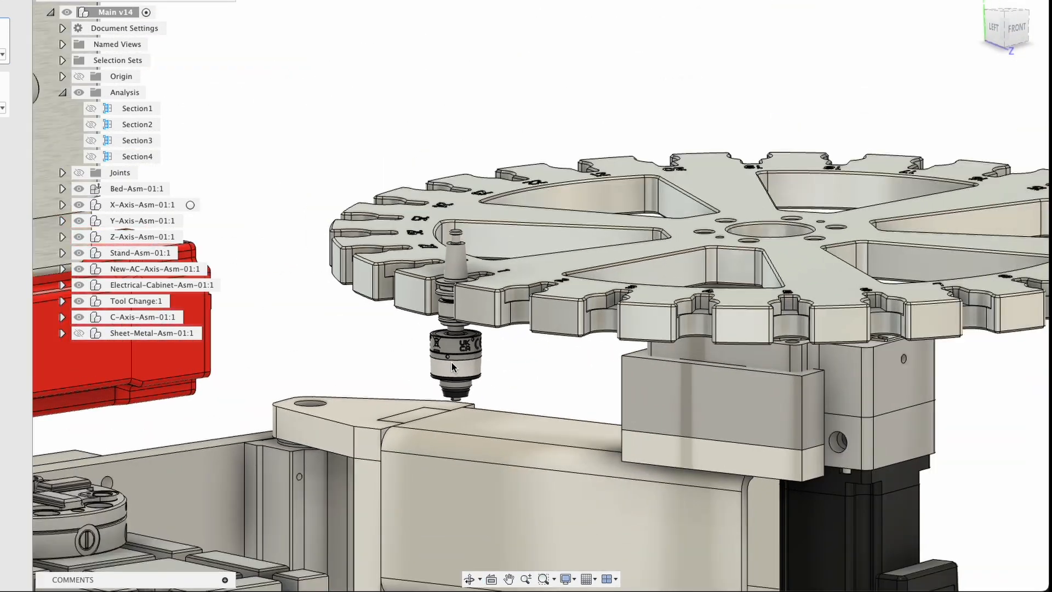
Show the Sheet-Metal-Asm-01 enclosure and view the whole machine from the front left
middle_drag(435, 387, 706, 218)
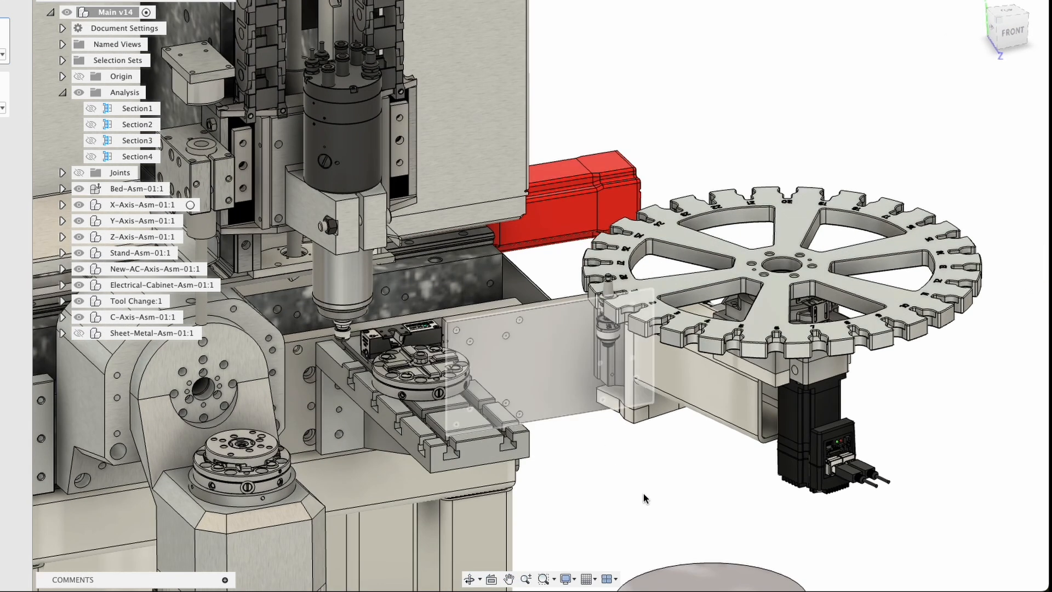
scroll(605, 412, down, 5)
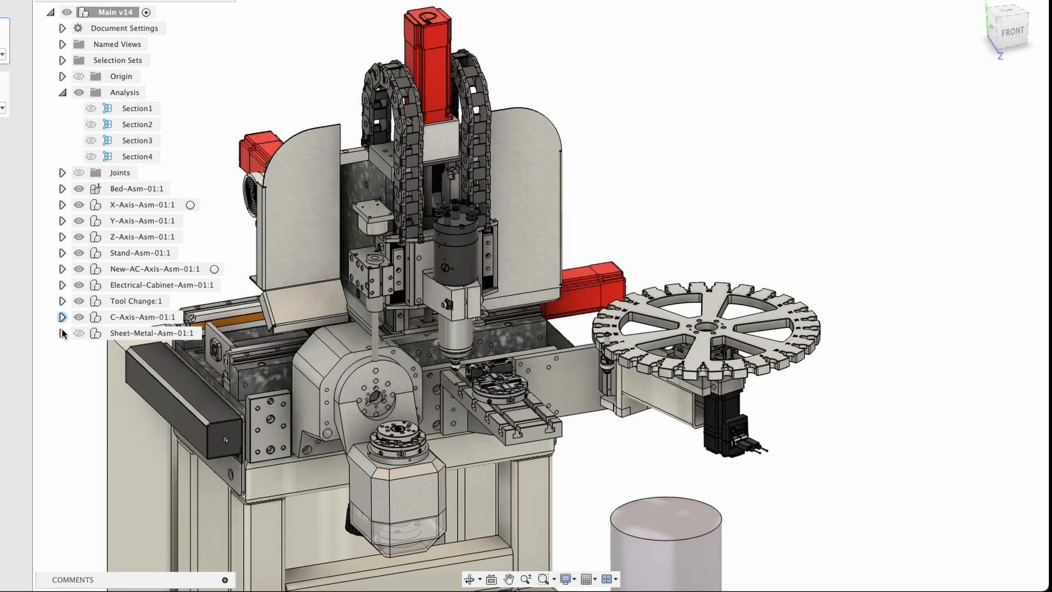
click(79, 333)
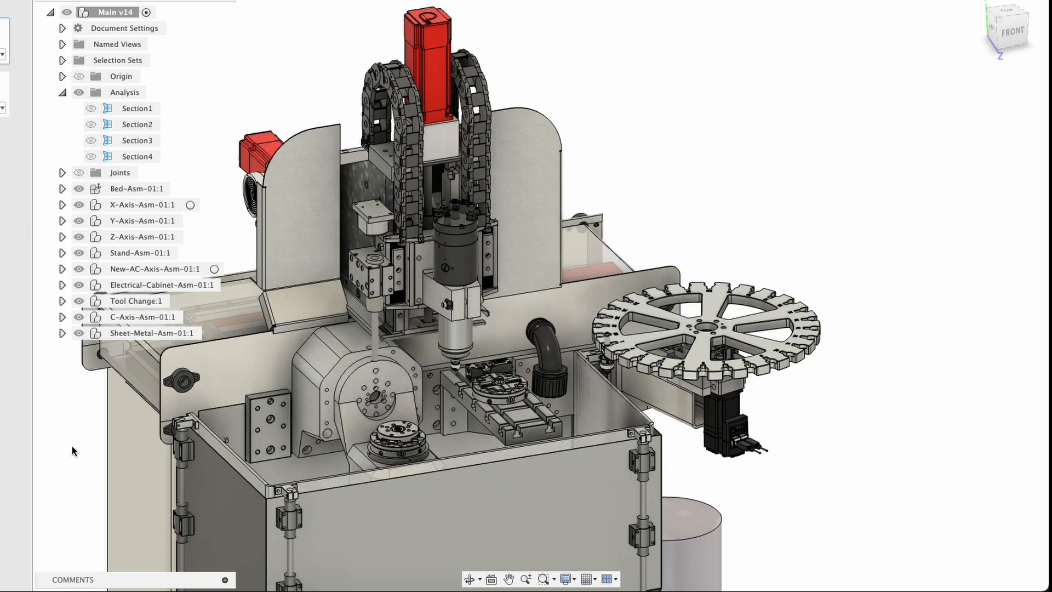
middle_drag(149, 445, 373, 370)
shift+middle_drag(327, 423, 288, 378)
middle_drag(284, 438, 166, 448)
Raise the enclosure's transparent guard along its corner posts to close off the work area
drag(786, 262, 831, 236)
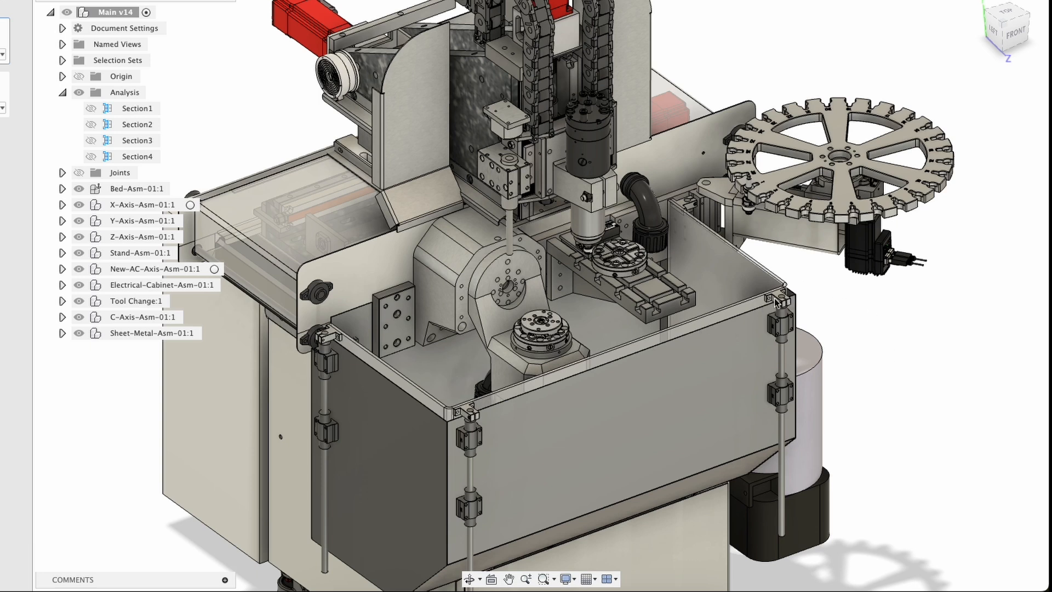
drag(775, 302, 776, 158)
shift+middle_drag(656, 338, 647, 313)
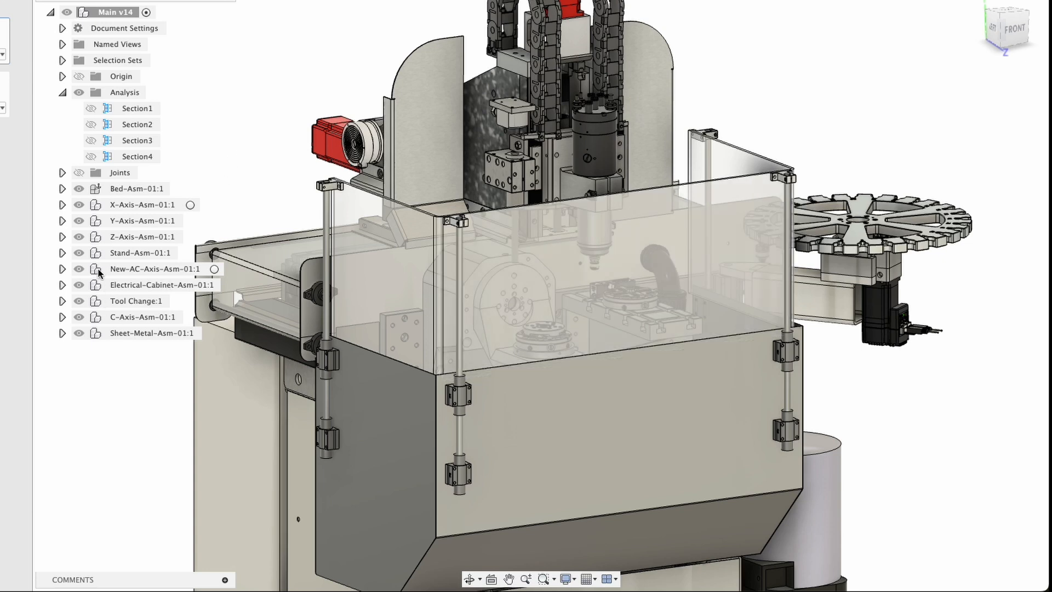
Show Z-Axis-Cover-Asm inside Z-Axis-Asm-01 and collapse the expanded Z-axis and Analysis branches
click(62, 237)
scroll(155, 456, down, 10)
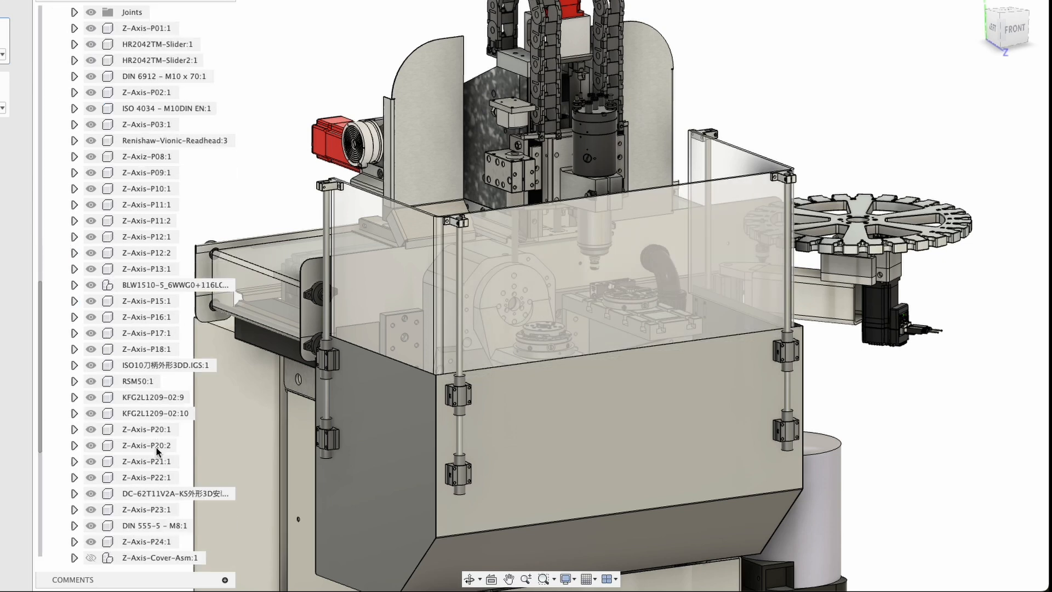
click(95, 477)
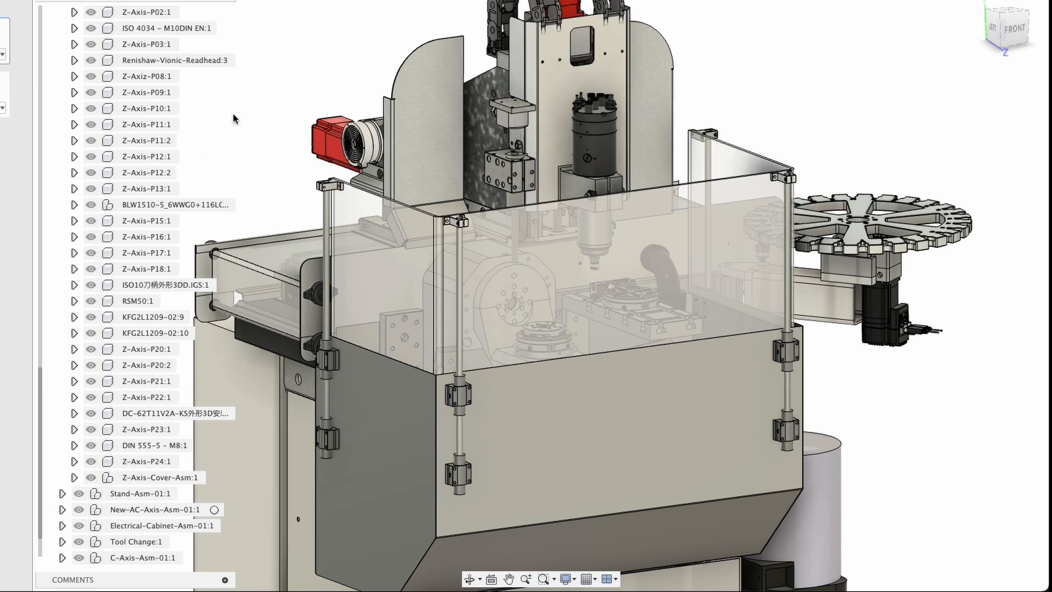
scroll(82, 161, up, 15)
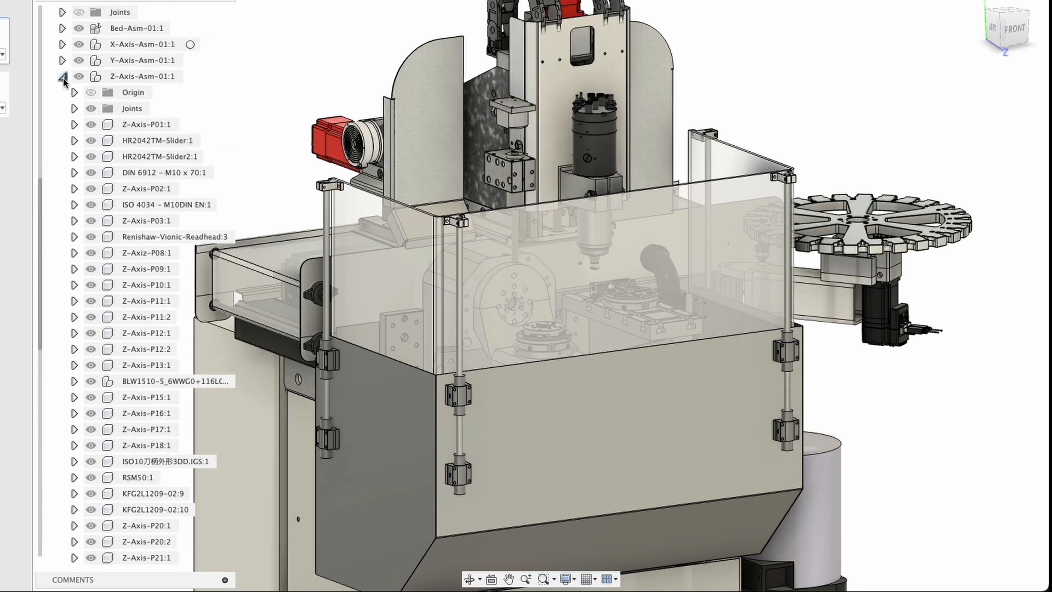
click(63, 83)
click(62, 92)
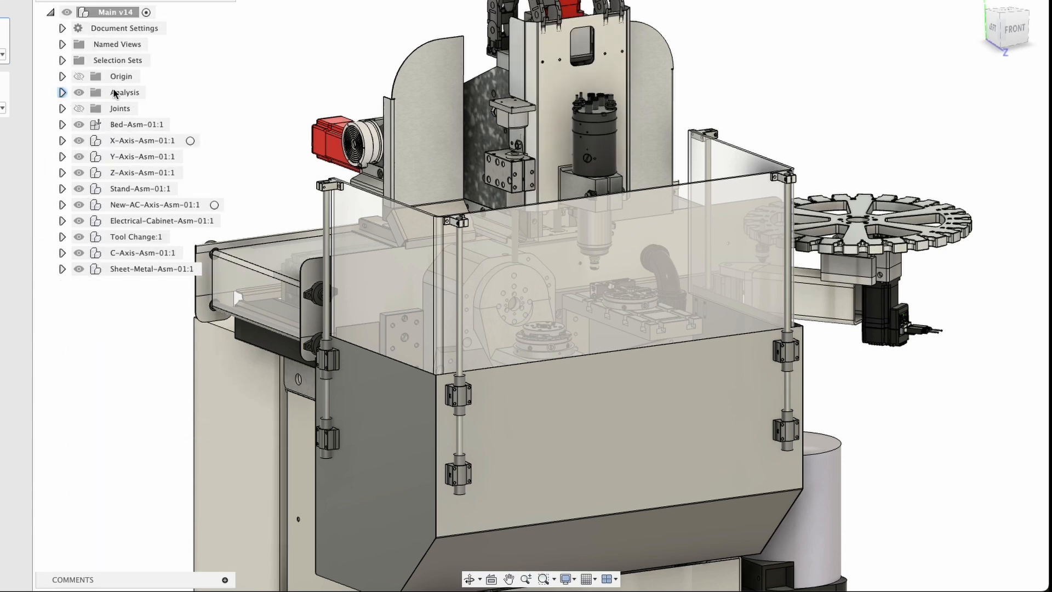
Unpin the New-C-Axis-P01:2 component in C-Axis-Asm-01 so the C-axis housing can move
shift+middle_drag(411, 227, 382, 340)
middle_drag(610, 299, 536, 321)
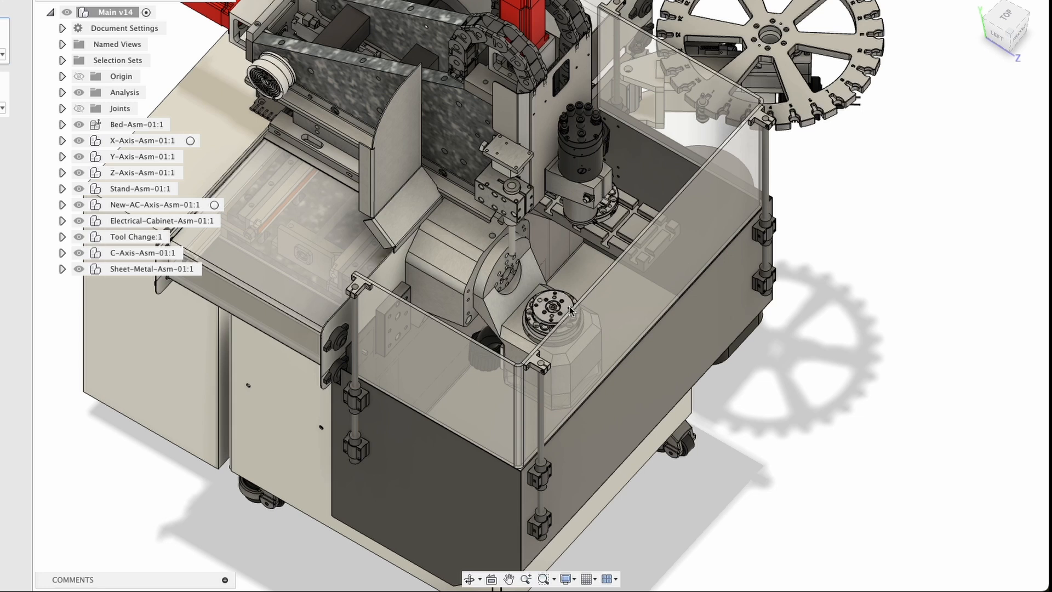
shift+middle_drag(593, 338, 516, 333)
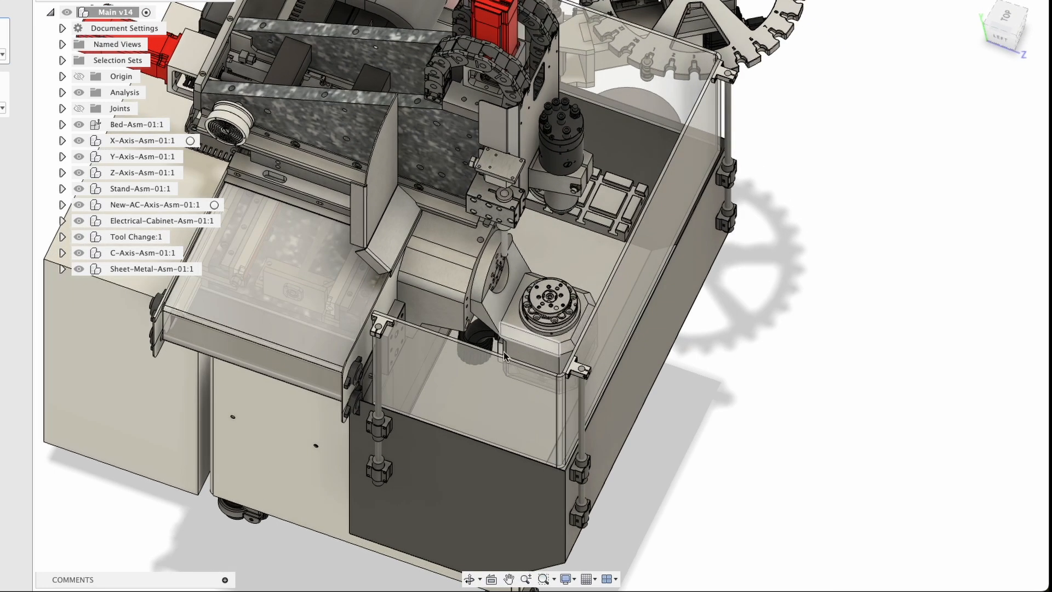
click(491, 319)
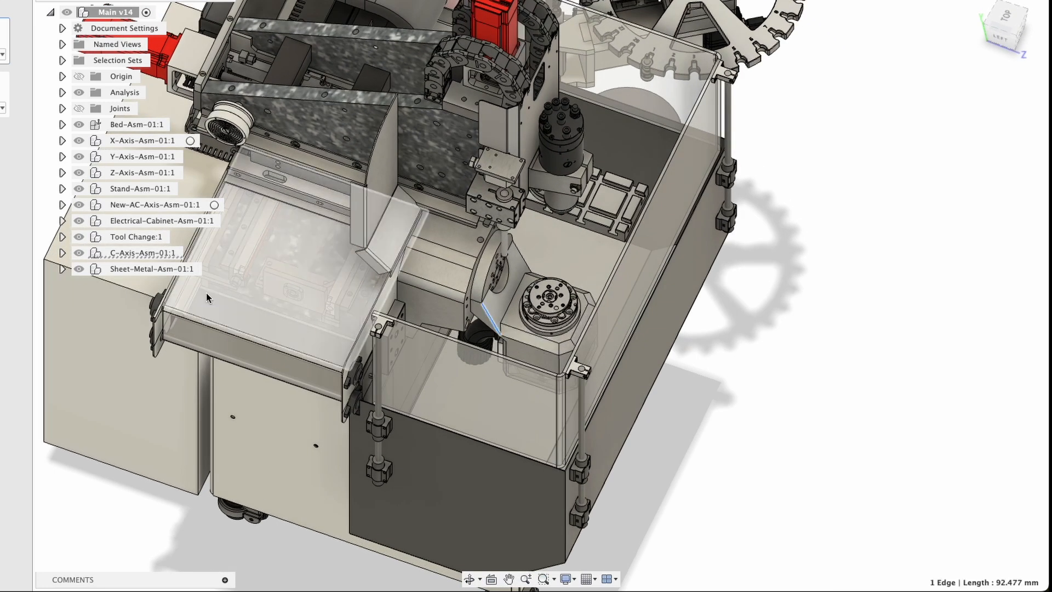
click(54, 256)
key(Escape)
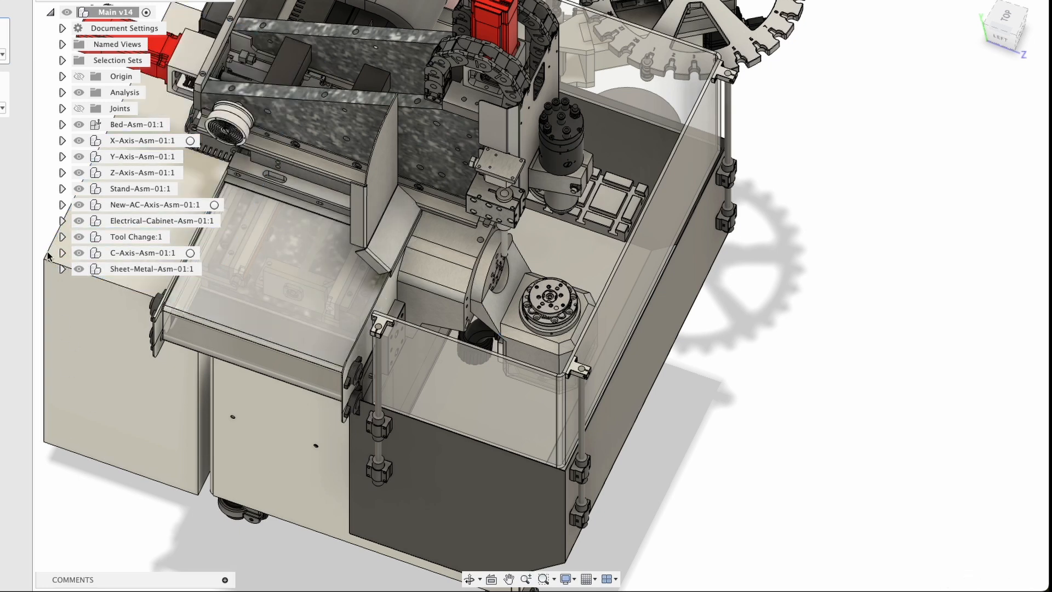
click(62, 252)
right_click(130, 80)
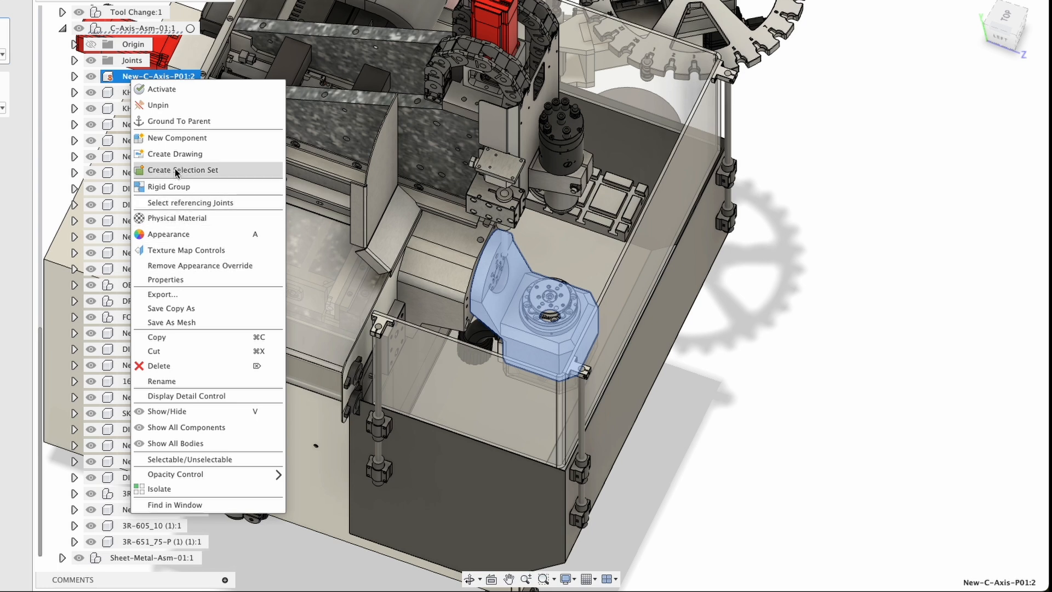
click(160, 106)
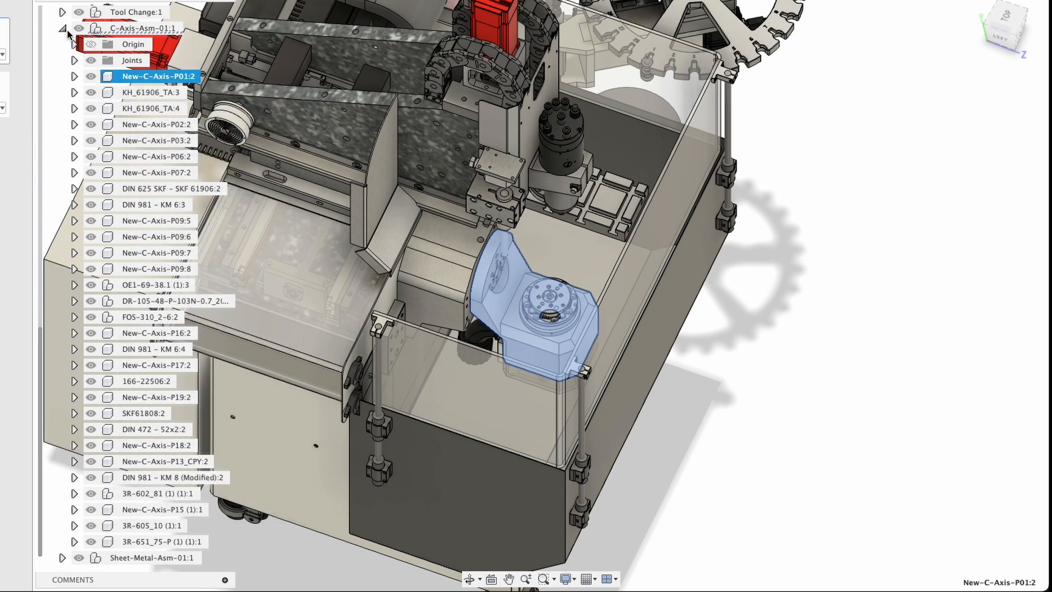
click(62, 28)
key(Escape)
Tilt the C-axis housing about the A-axis and lower the transparent guard to open the front of the enclosure
drag(541, 355, 559, 364)
shift+middle_drag(470, 387, 422, 358)
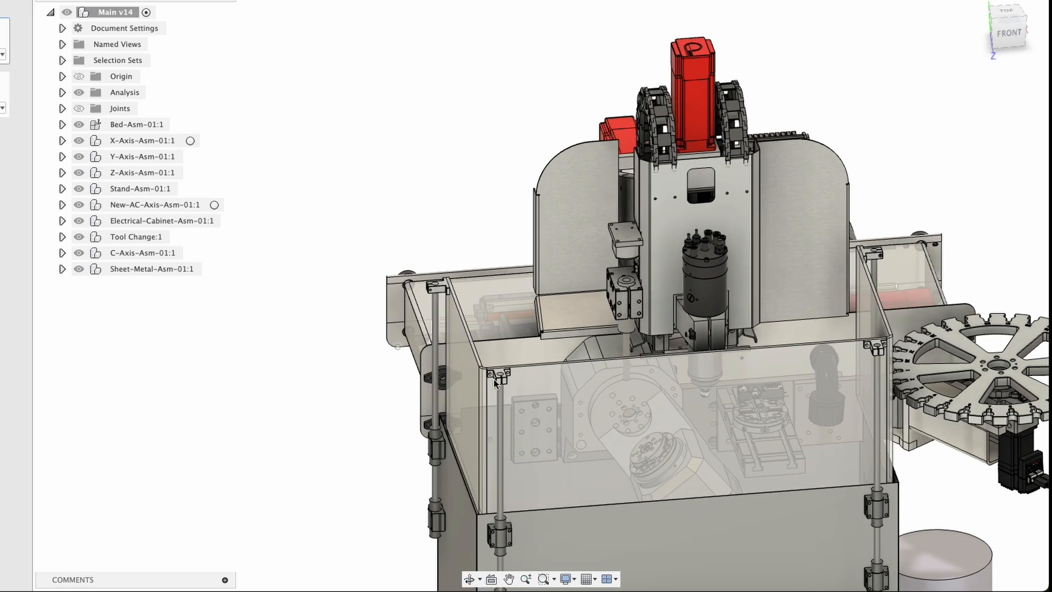
drag(498, 378, 498, 504)
middle_drag(252, 439, 142, 370)
mouse_move(143, 370)
shift+middle_down()
mouse_move(164, 385)
mouse_move(159, 365)
shift+middle_up()
Swing the C-axis housing about the A-axis through its travel and leave it horizontal, with its rotary table facing the spindle
drag(556, 386, 372, 354)
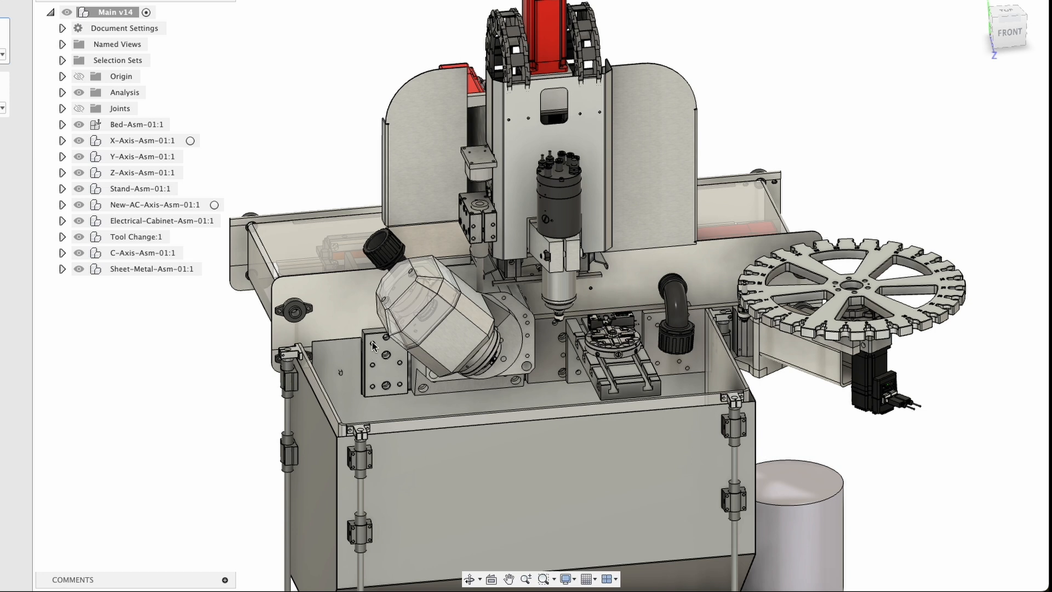
shift+middle_drag(372, 341, 418, 314)
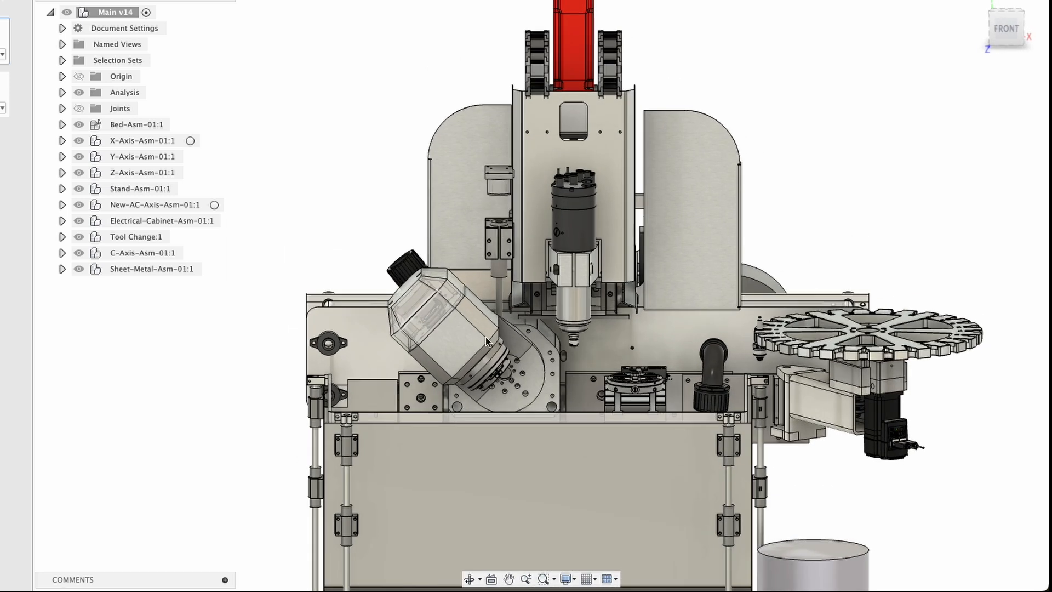
drag(418, 313, 543, 438)
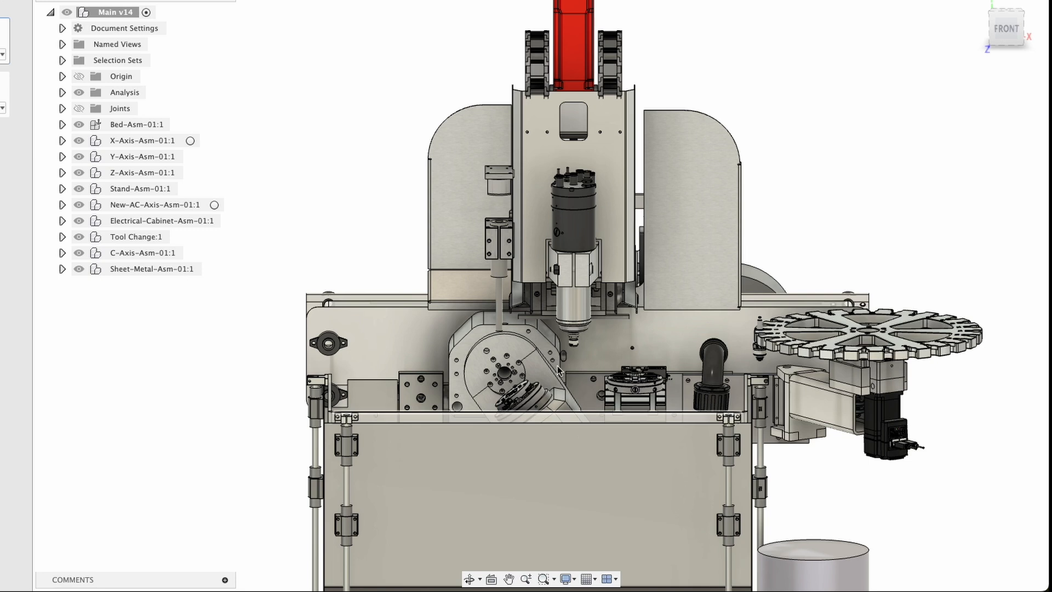
shift+middle_drag(551, 375, 569, 416)
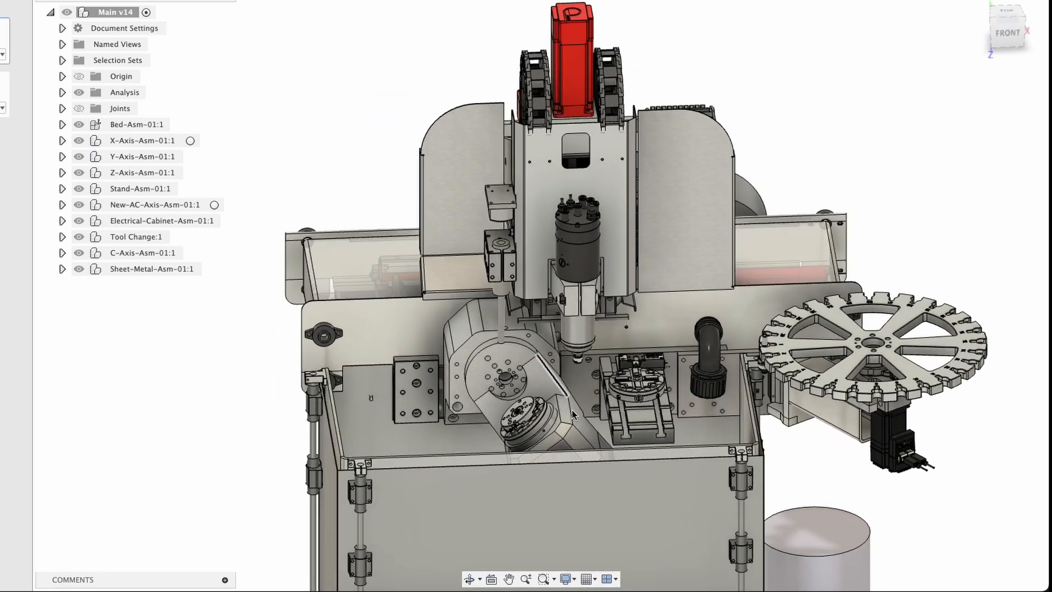
drag(569, 418, 357, 414)
scroll(448, 422, up, 5)
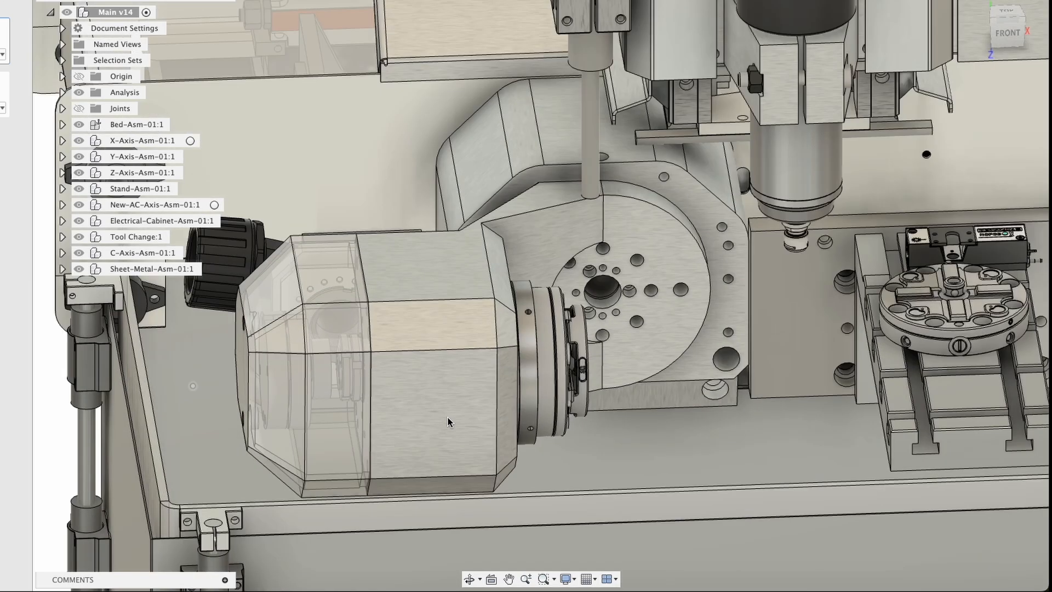
shift+middle_drag(448, 416, 432, 411)
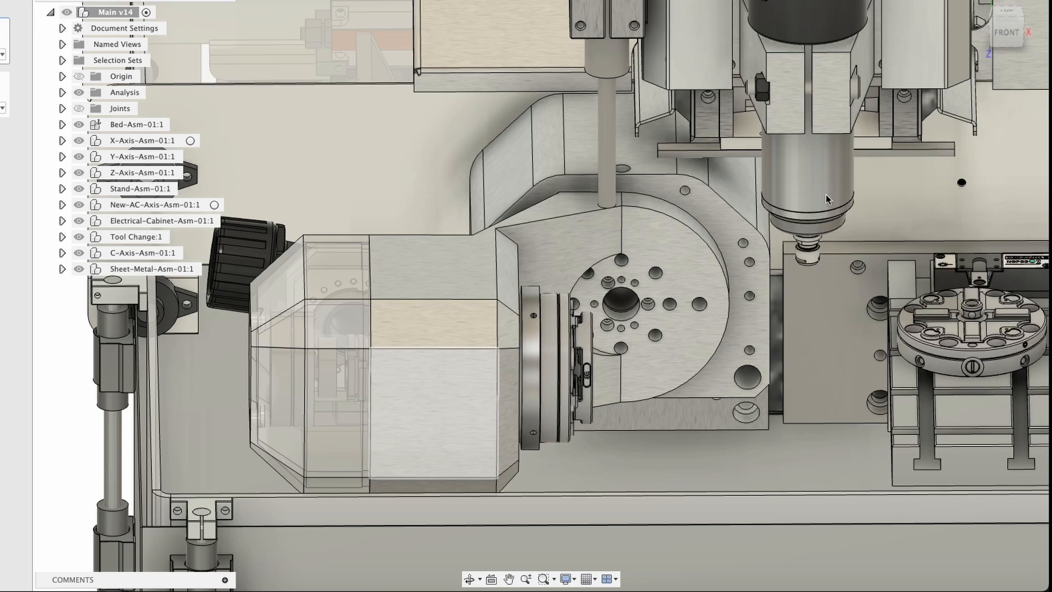
Slide the spindle across toward the horizontal C-axis table and check their alignment from the right side
drag(826, 195, 656, 274)
shift+middle_drag(656, 274, 490, 233)
drag(490, 233, 480, 245)
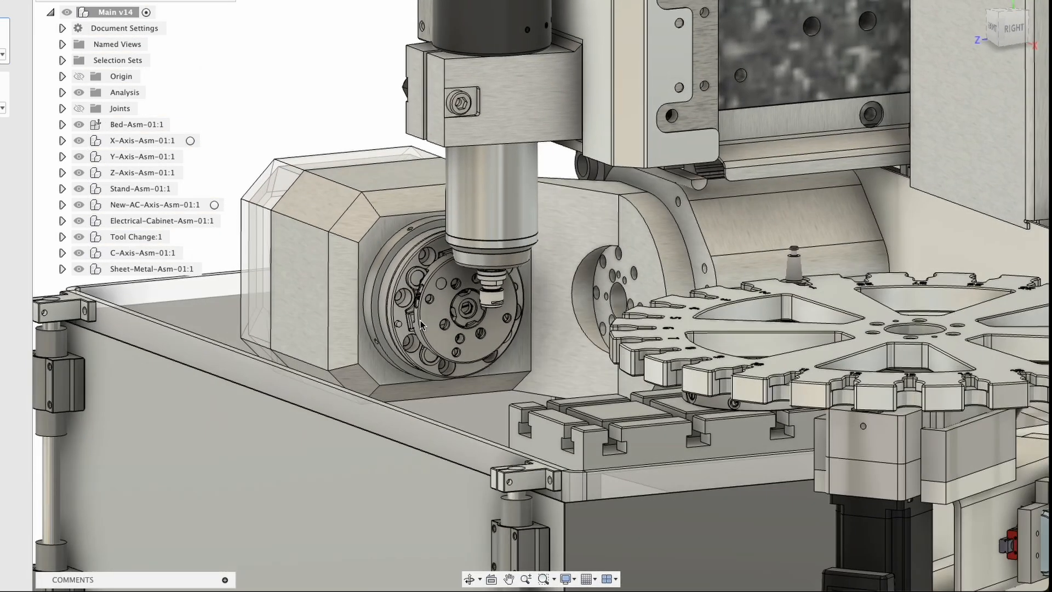
scroll(436, 275, up, 1)
scroll(435, 274, down, 5)
Move the spindle away from the C-axis table, back toward the T-slot table
shift+middle_drag(435, 274, 498, 284)
drag(467, 224, 544, 295)
shift+middle_drag(544, 295, 592, 300)
drag(456, 141, 511, 154)
shift+middle_drag(501, 208, 505, 287)
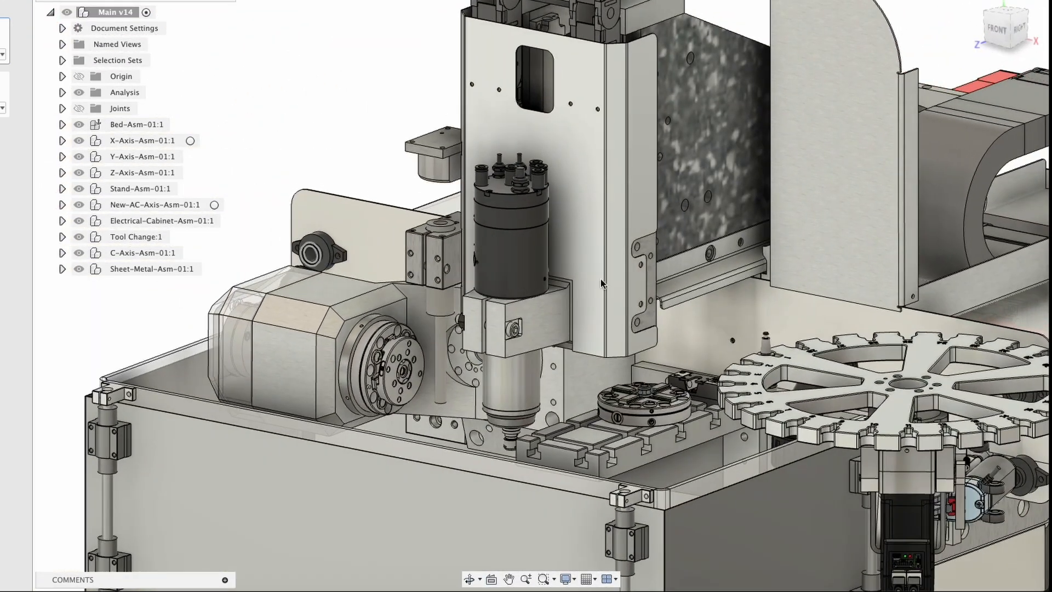
Inspect the spindle clamp's split, nut and bolt head close up from both sides
shift+middle_drag(601, 283, 440, 265)
scroll(441, 263, up, 6)
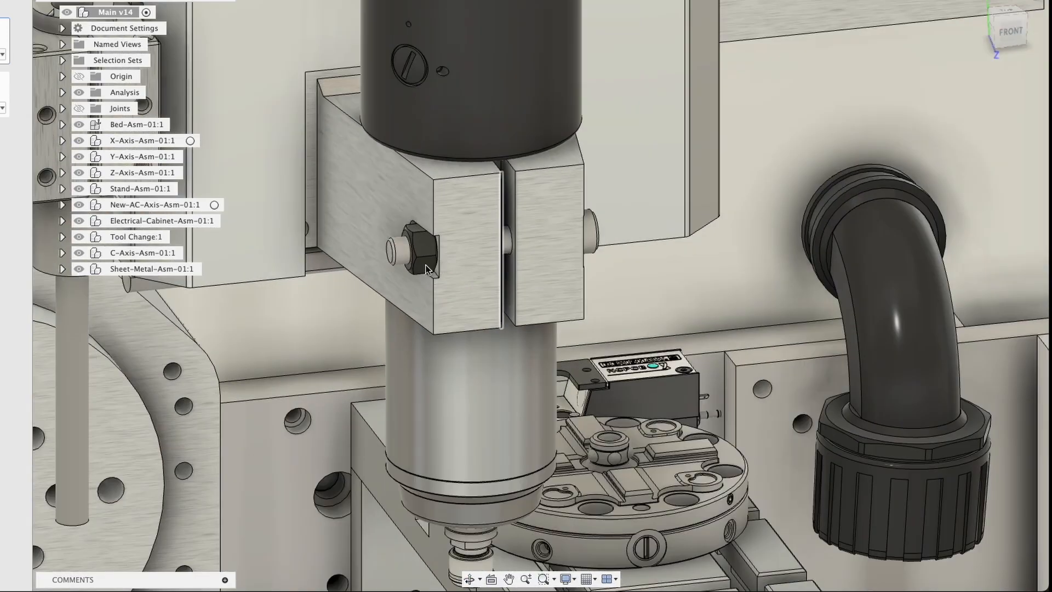
shift+middle_drag(571, 230, 527, 238)
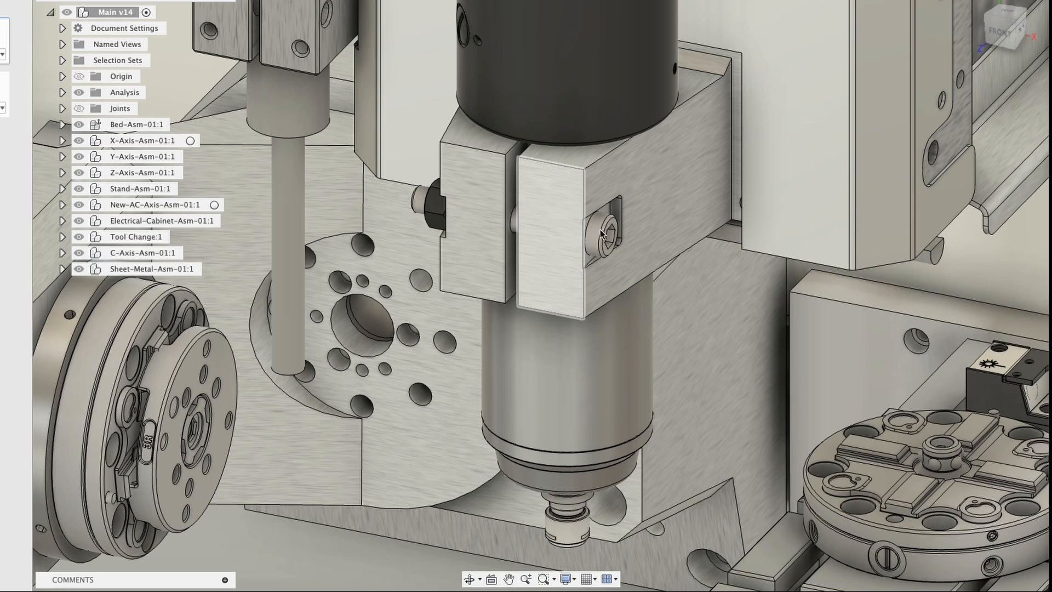
scroll(600, 230, down, 5)
shift+middle_drag(556, 249, 429, 268)
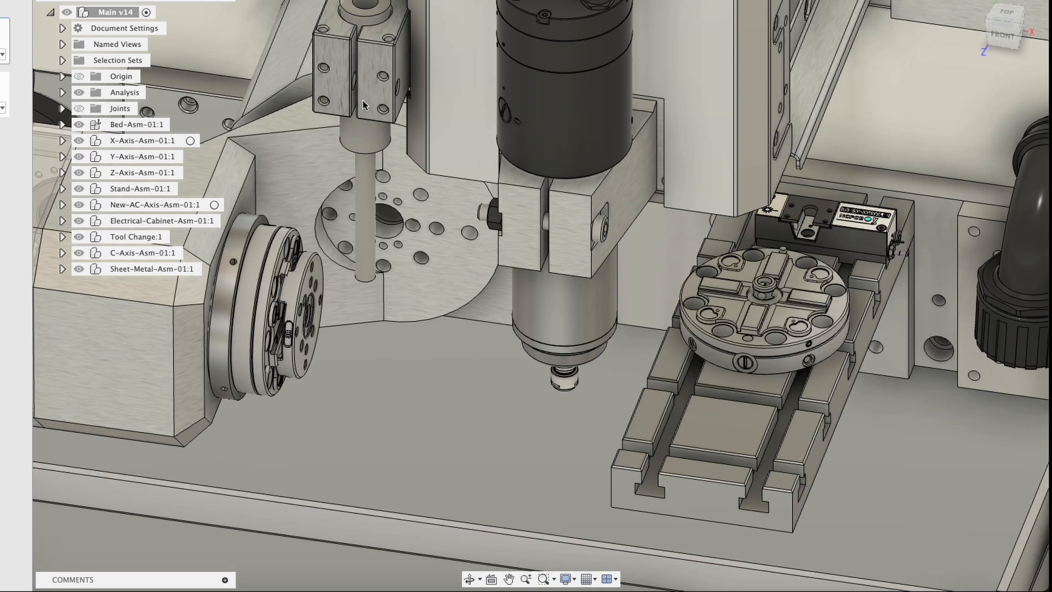
Inspect the horizontal C-axis housing, its rotary table and the spindle nose inside the enclosure from above and from both sides
drag(400, 64, 403, 106)
shift+middle_drag(403, 107, 406, 276)
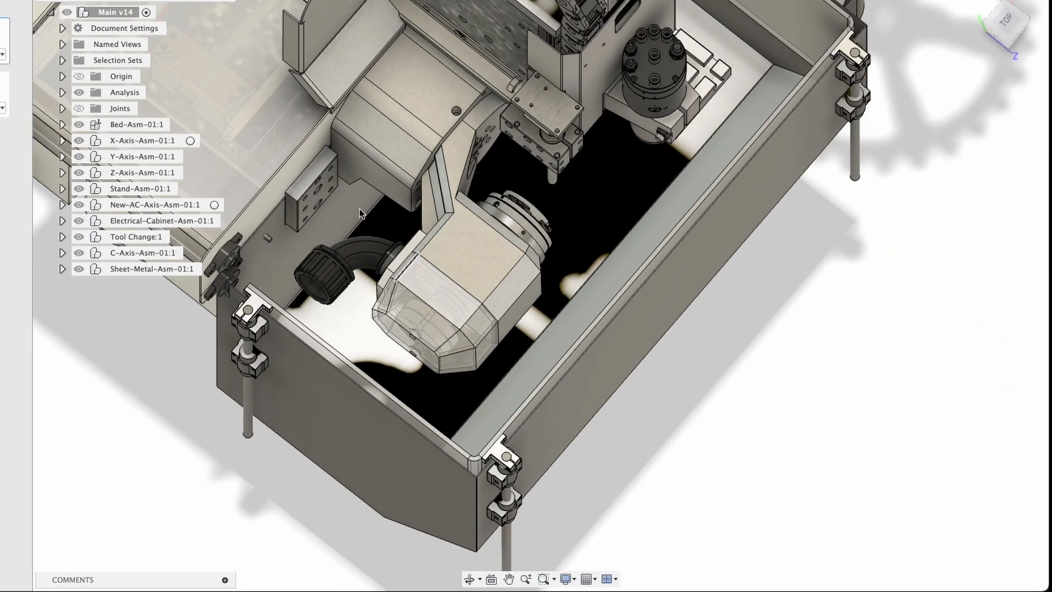
shift+middle_drag(430, 198, 454, 118)
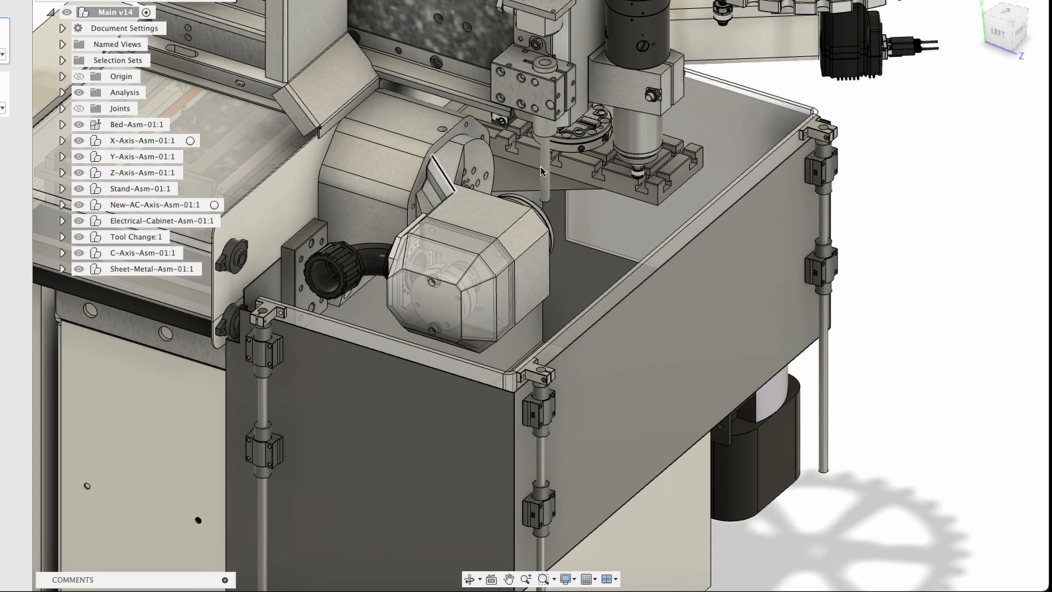
mouse_move(541, 171)
shift+middle_down()
mouse_move(529, 165)
mouse_move(545, 153)
shift+middle_up()
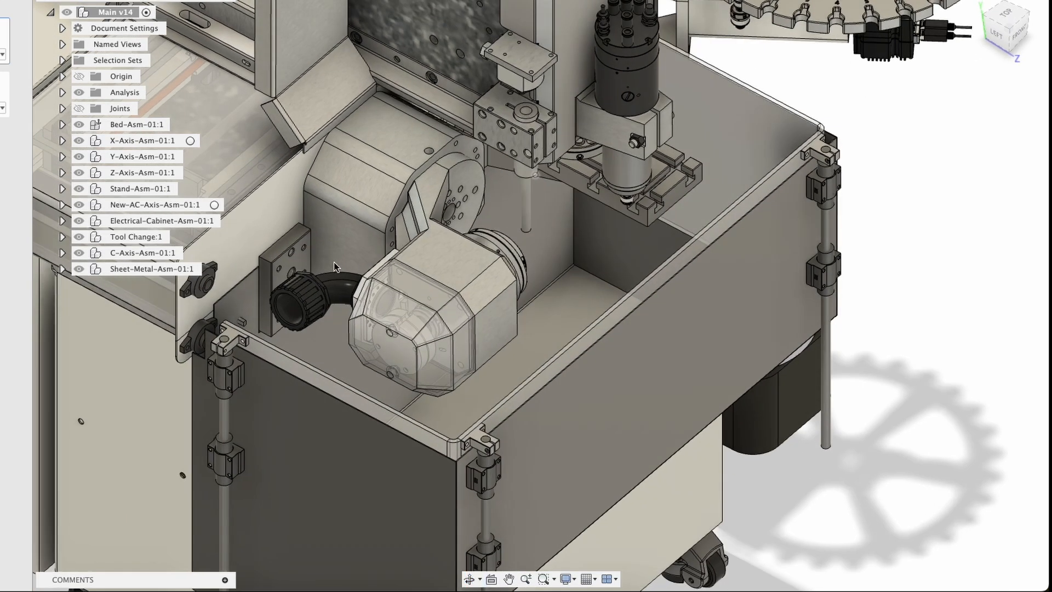
shift+middle_drag(494, 267, 448, 217)
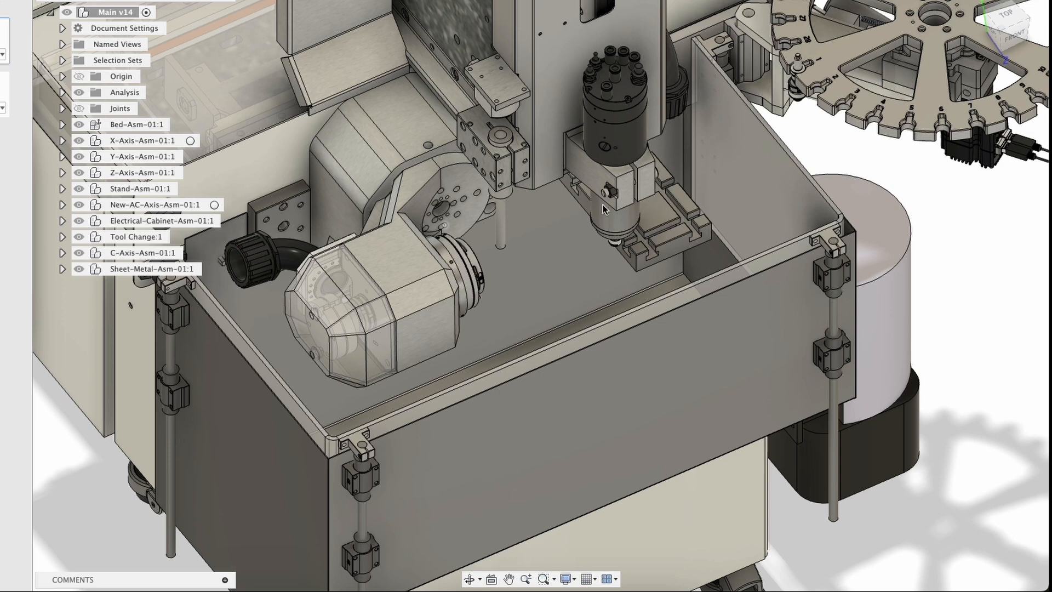
mouse_move(603, 205)
shift+middle_down()
mouse_move(518, 141)
mouse_move(604, 341)
mouse_move(617, 284)
mouse_move(609, 236)
mouse_move(573, 217)
shift+middle_up()
shift+middle_drag(478, 272, 574, 283)
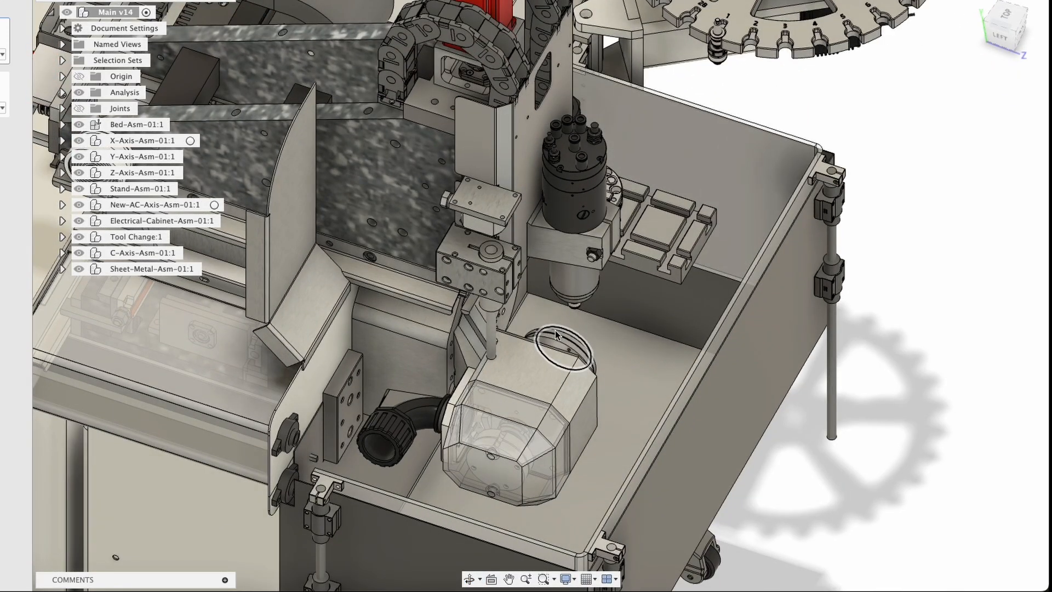
shift+middle_drag(607, 360, 594, 355)
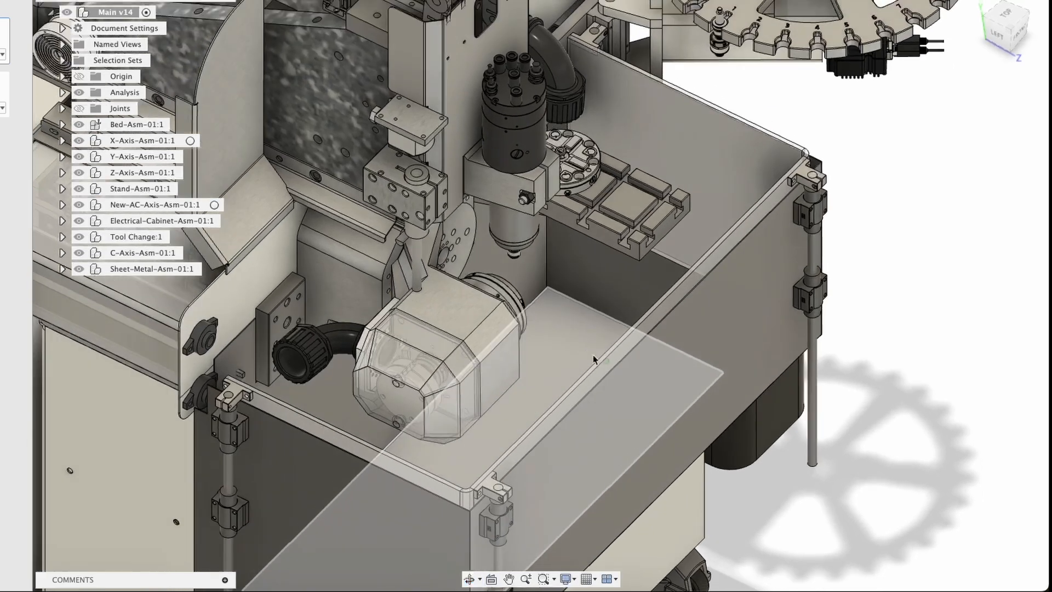
scroll(516, 260, up, 6)
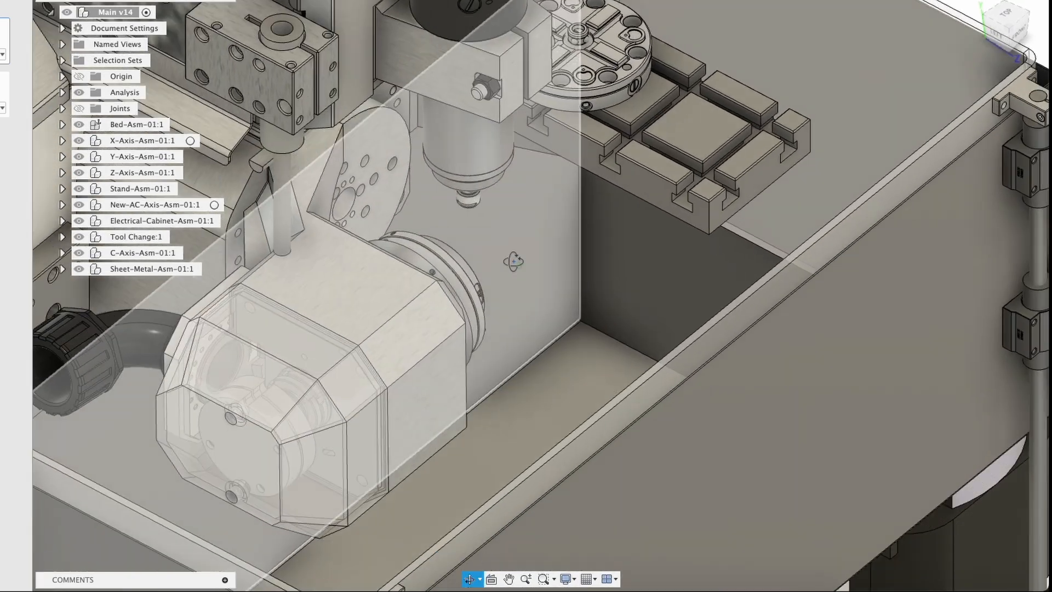
shift+middle_drag(513, 261, 501, 230)
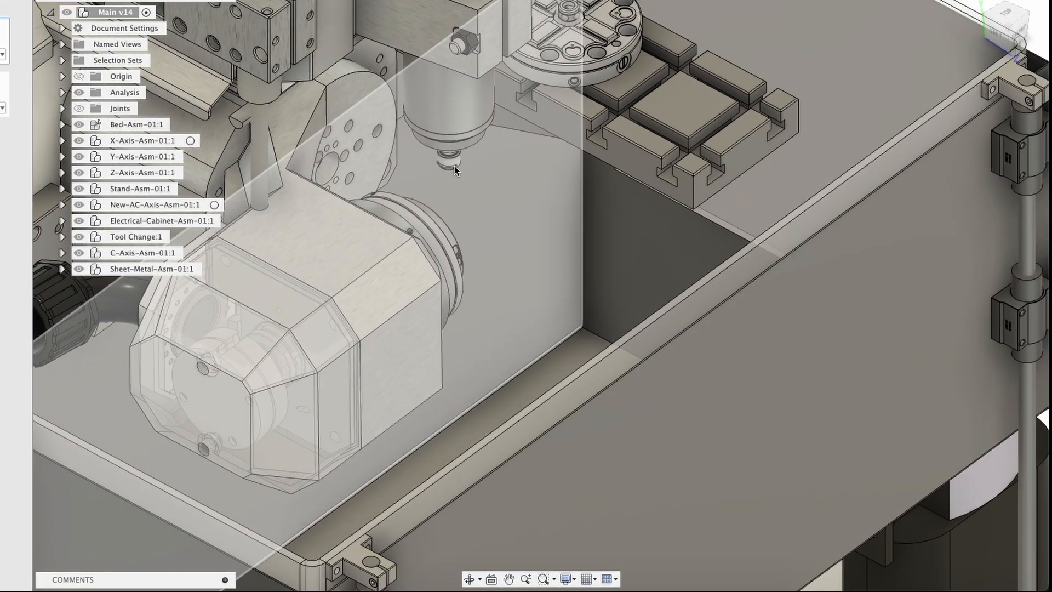
shift+middle_drag(455, 165, 487, 256)
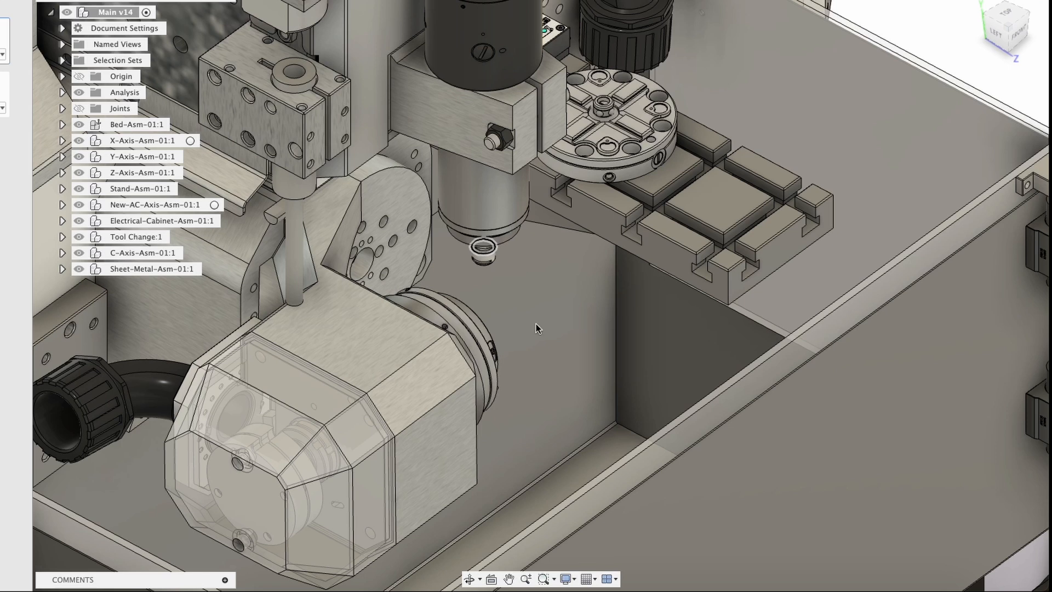
shift+middle_drag(536, 328, 438, 375)
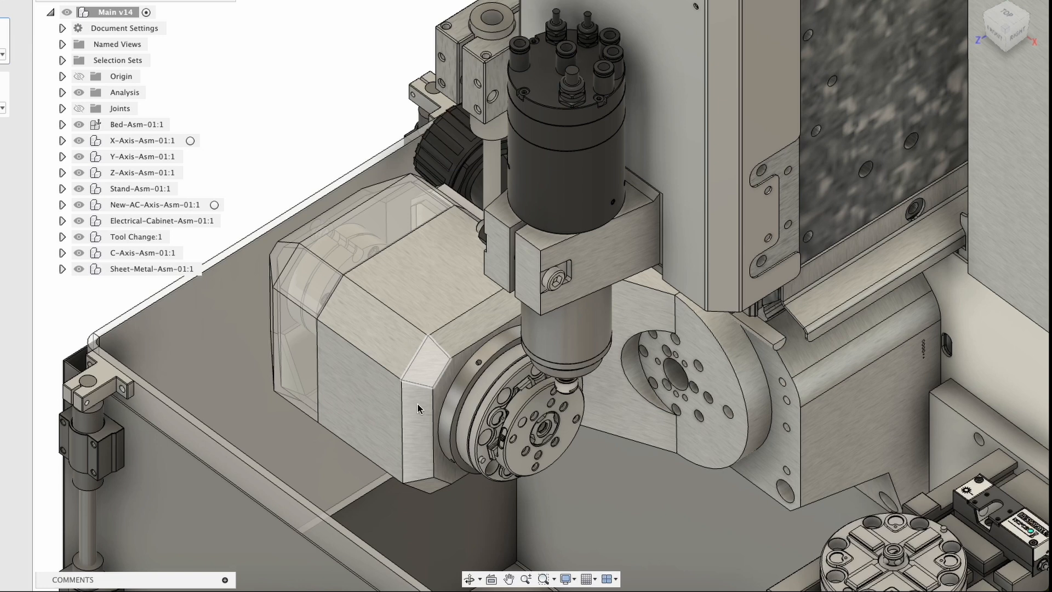
Swing the C-axis housing about the A-axis until its rotary table faces up beneath the spindle
shift+middle_drag(418, 403, 482, 356)
drag(419, 403, 519, 540)
scroll(452, 292, up, 2)
scroll(452, 291, down, 5)
shift+middle_drag(452, 292, 494, 332)
middle_drag(728, 378, 607, 300)
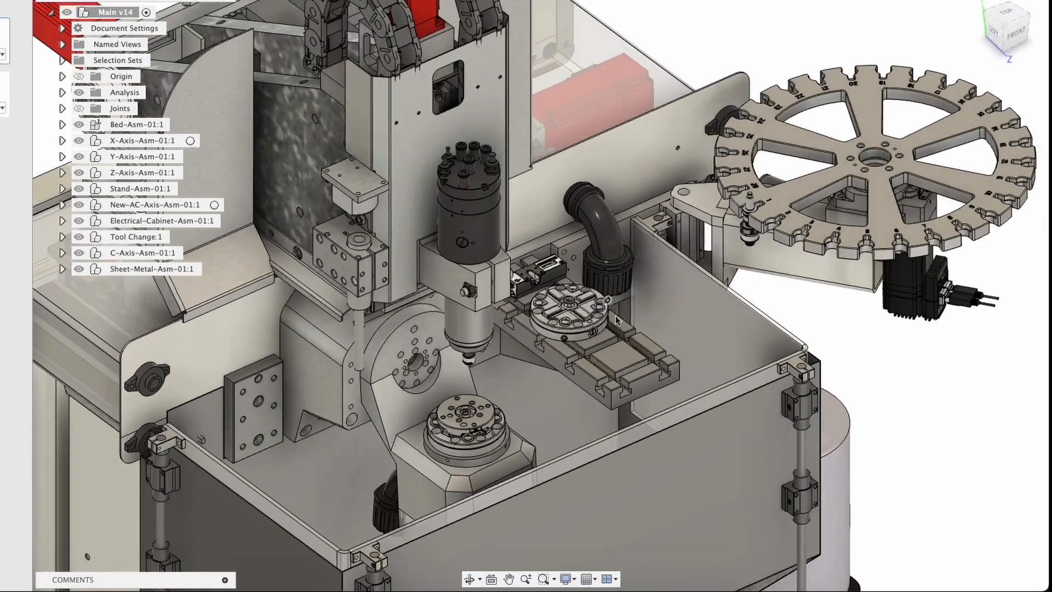
Find the round chuck on the T-slot table within Bed-Asm-01 and hide its component 3R-602_81 (1):1
scroll(613, 313, up, 3)
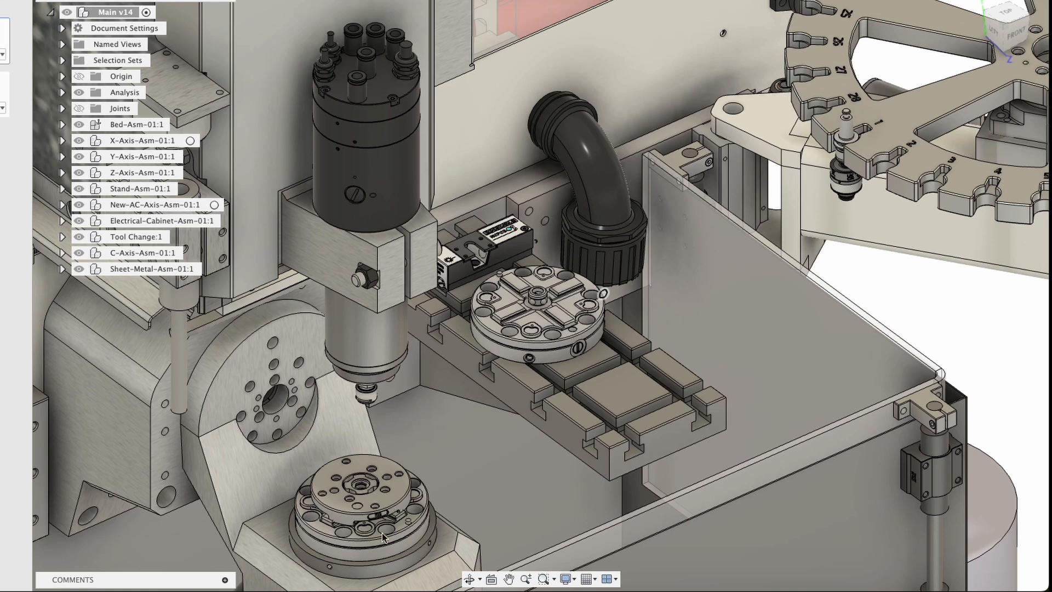
shift+middle_drag(377, 467, 241, 457)
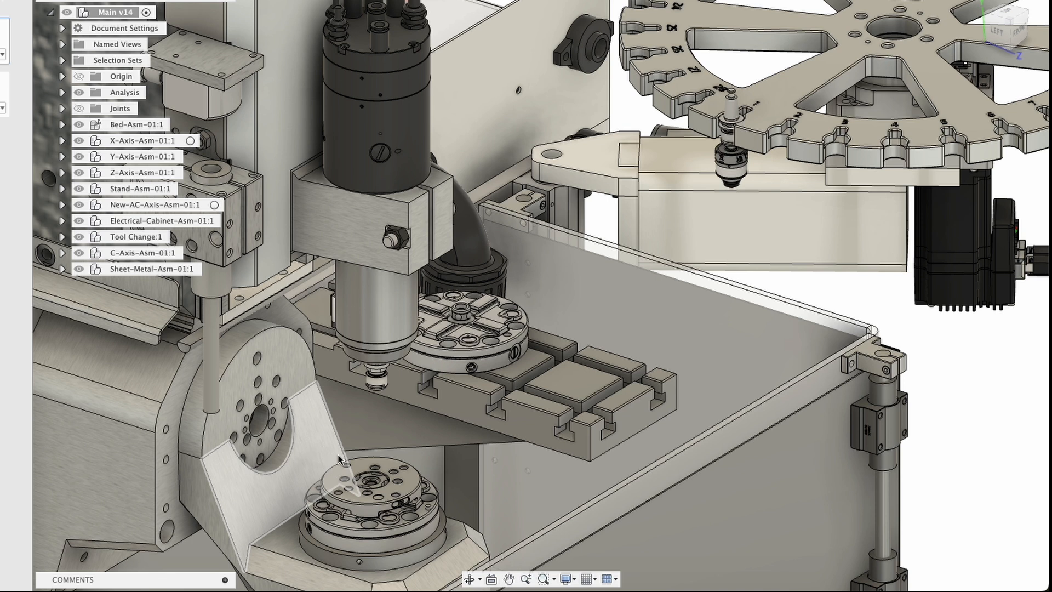
shift+middle_drag(414, 356, 365, 372)
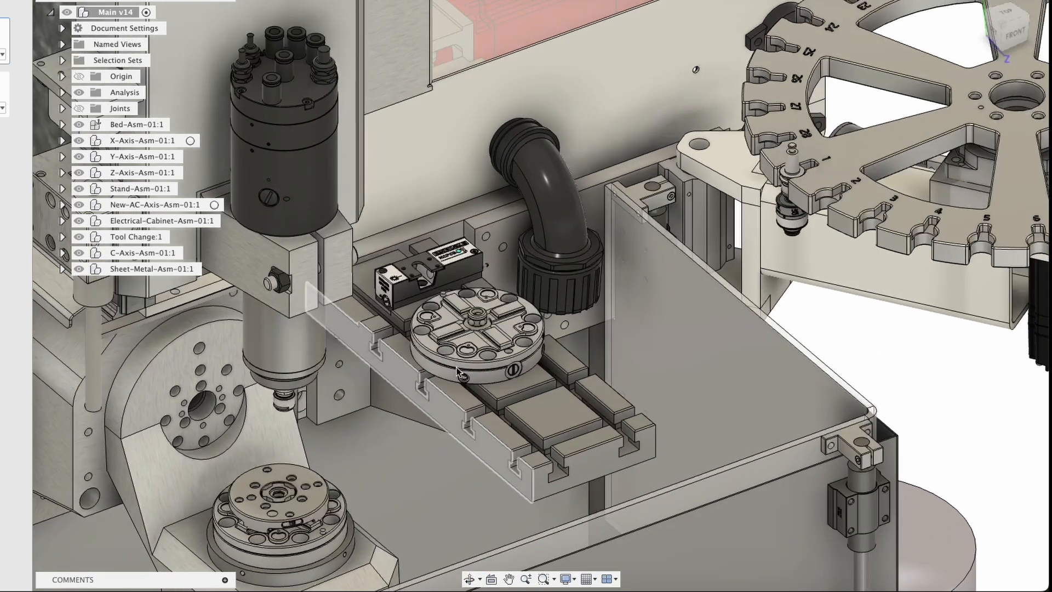
click(487, 370)
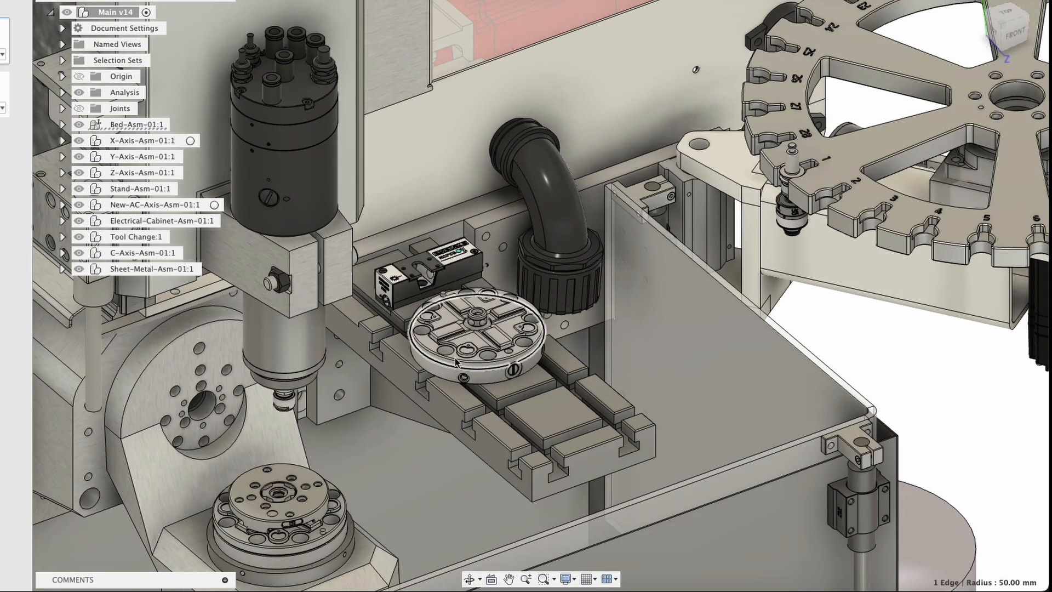
click(61, 125)
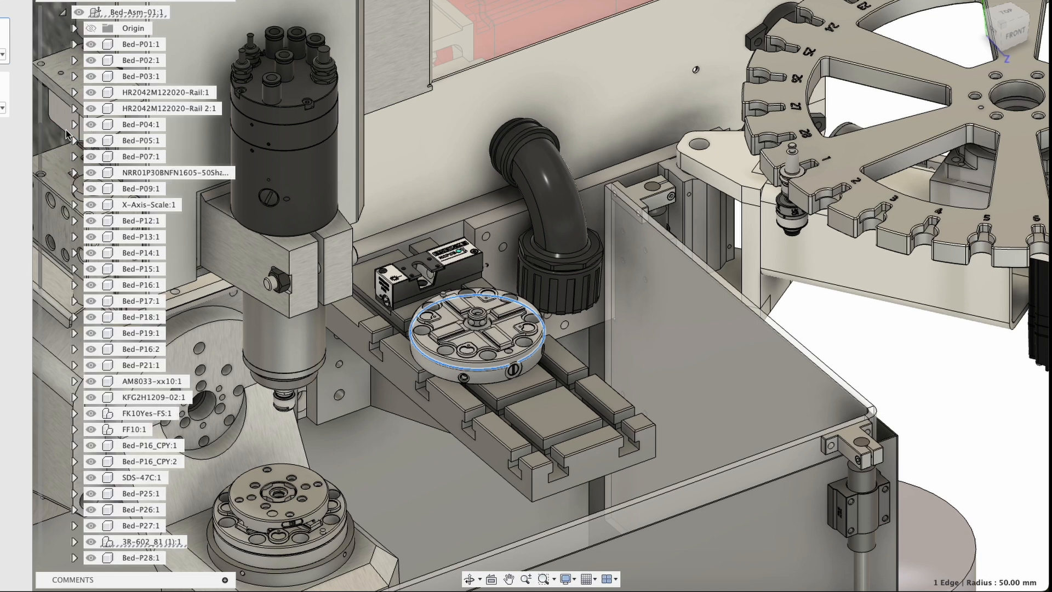
scroll(123, 416, down, 1)
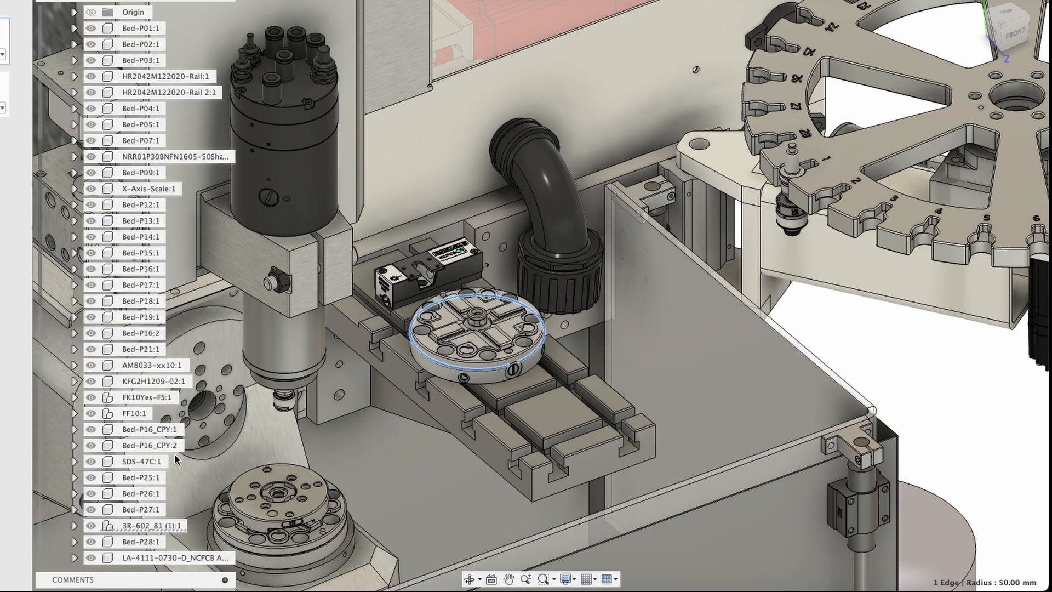
click(92, 525)
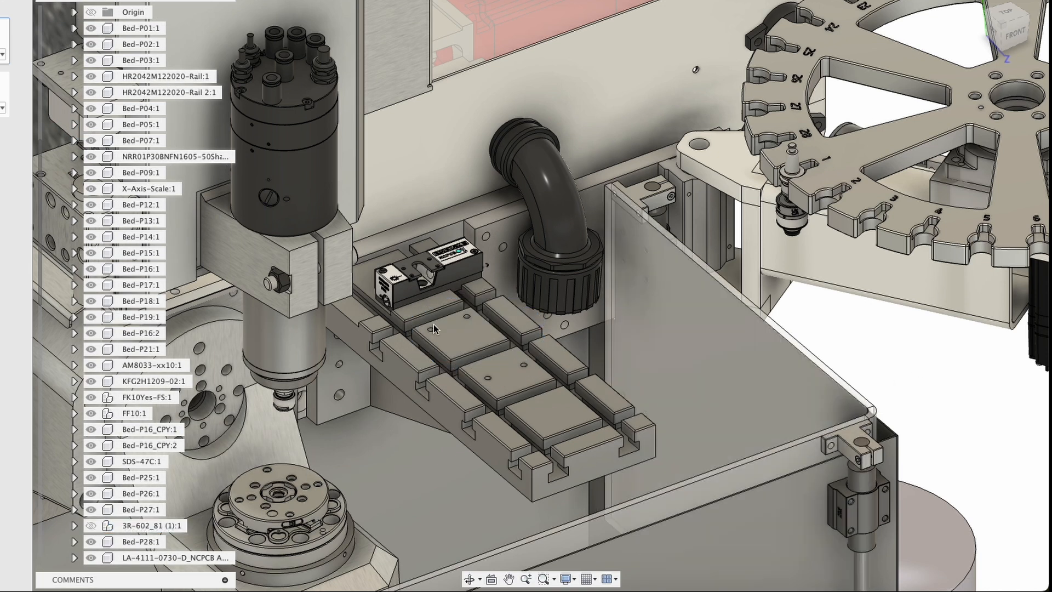
Check the bare T-slot table and make the 3R-602_81 (1):1 chuck visible again
shift+middle_drag(434, 324, 430, 358)
shift+middle_drag(486, 412, 457, 420)
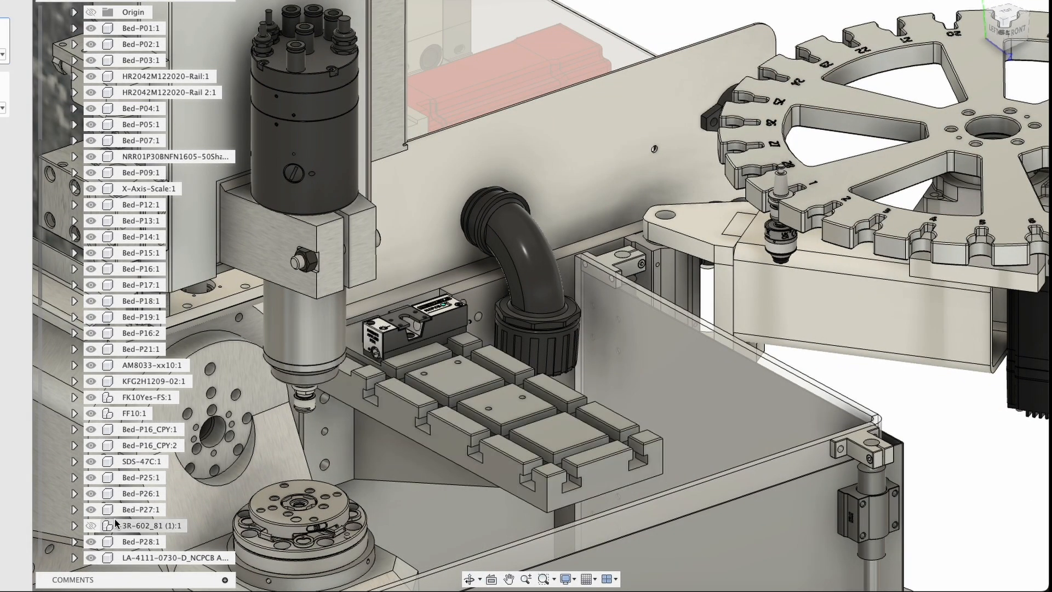
click(90, 526)
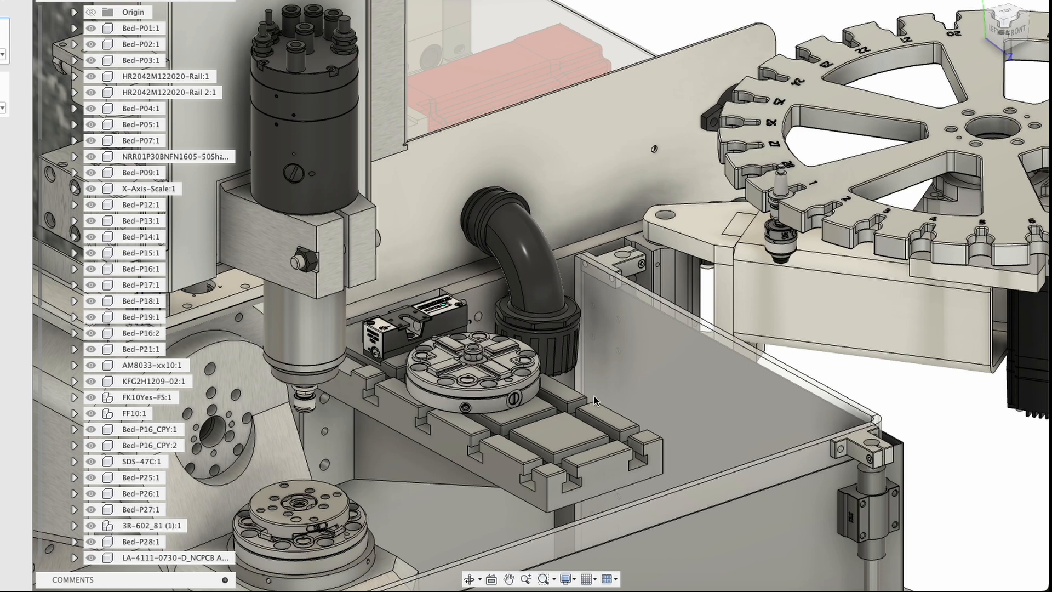
Review how the T-slot table, upright C-axis table and spindle share the work area, from the front and left sides
shift+middle_drag(595, 396, 445, 409)
shift+middle_drag(596, 433, 678, 373)
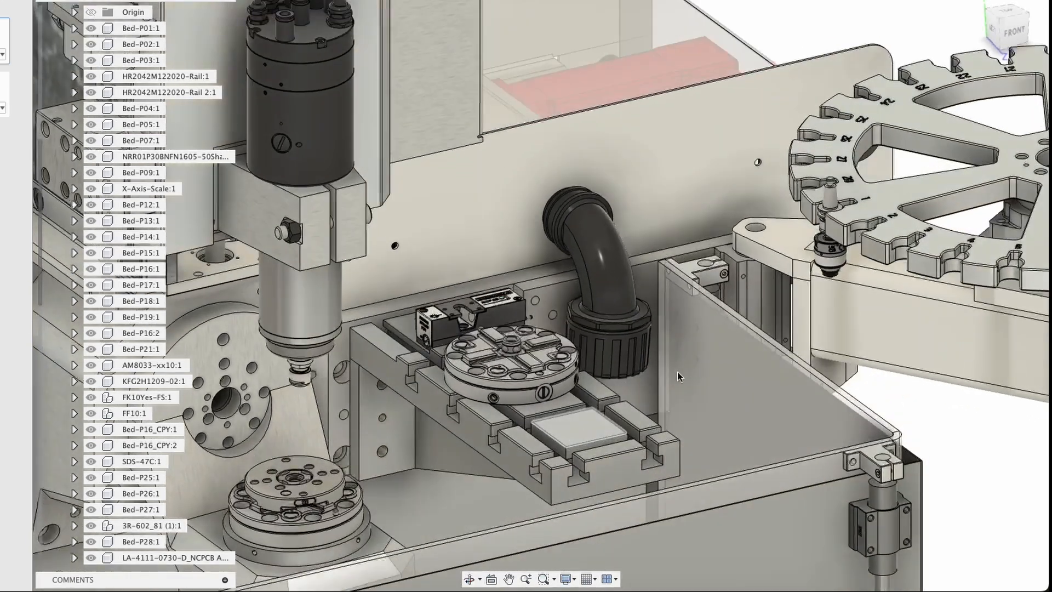
scroll(681, 368, down, 6)
shift+middle_drag(493, 396, 535, 419)
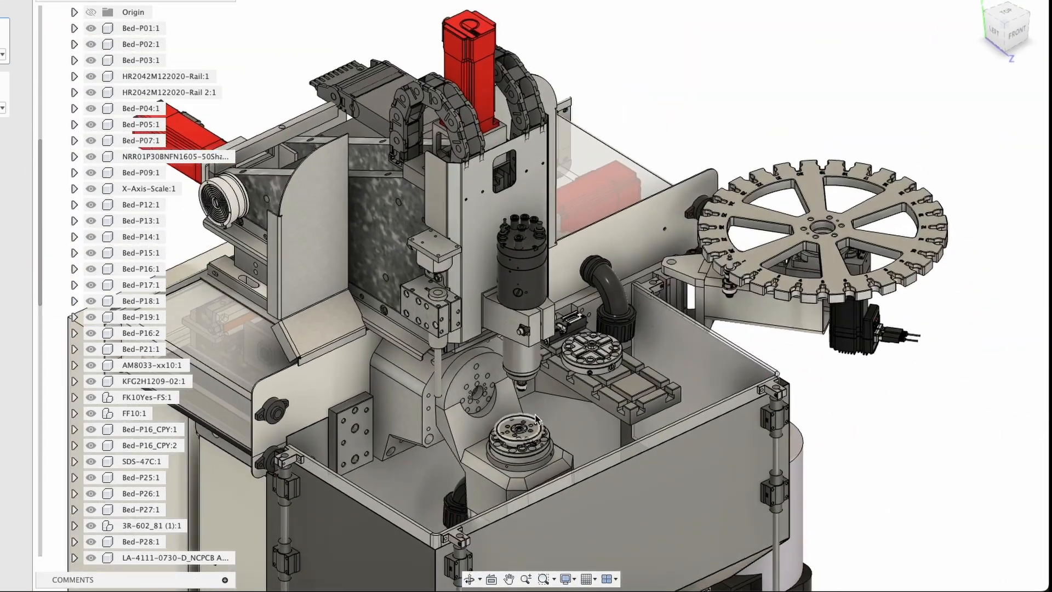
scroll(451, 427, up, 3)
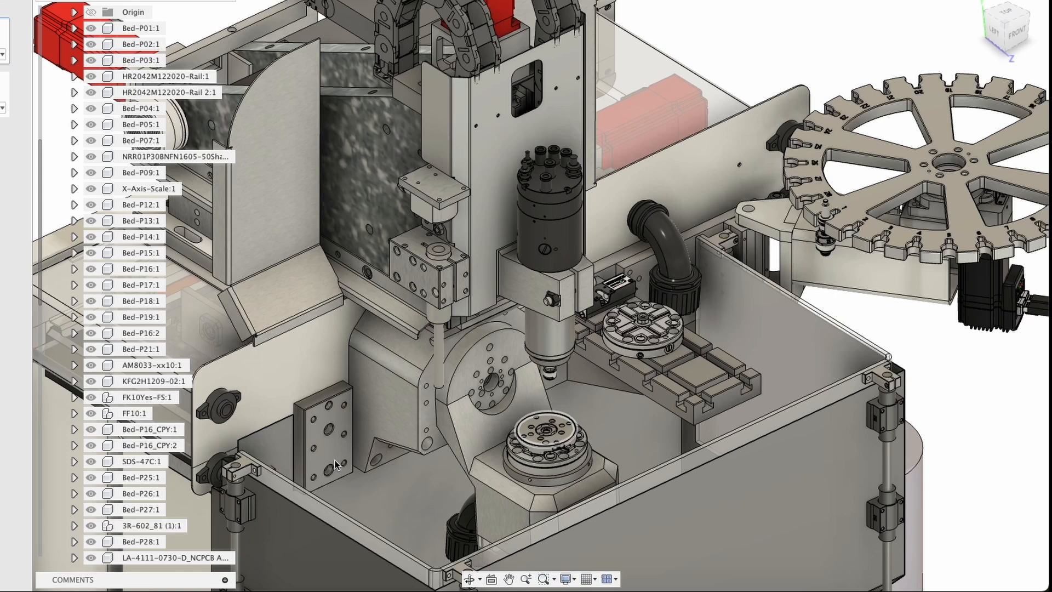
shift+middle_drag(446, 453, 493, 447)
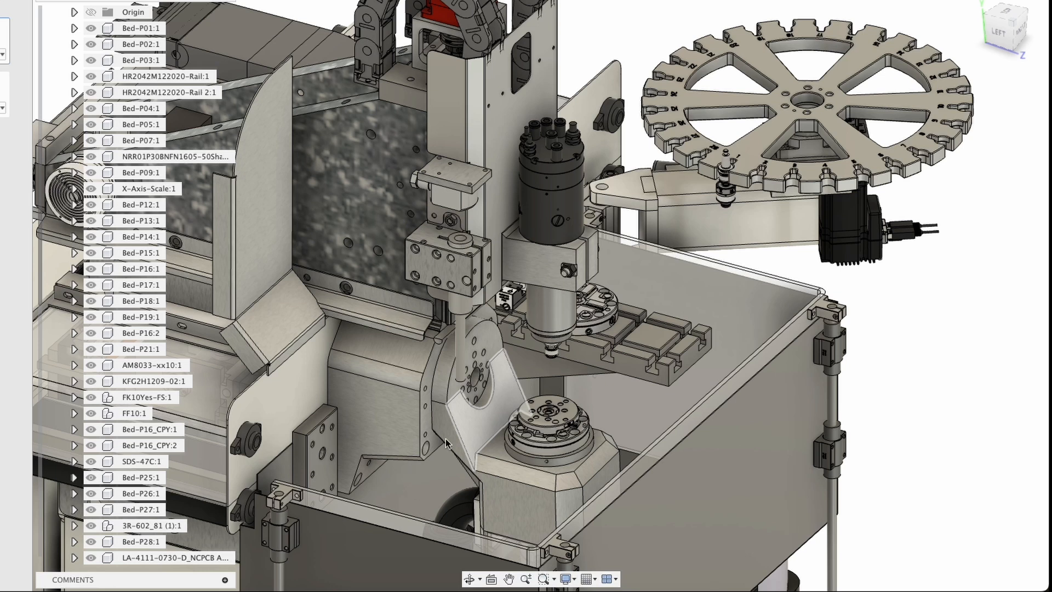
shift+middle_drag(519, 452, 496, 453)
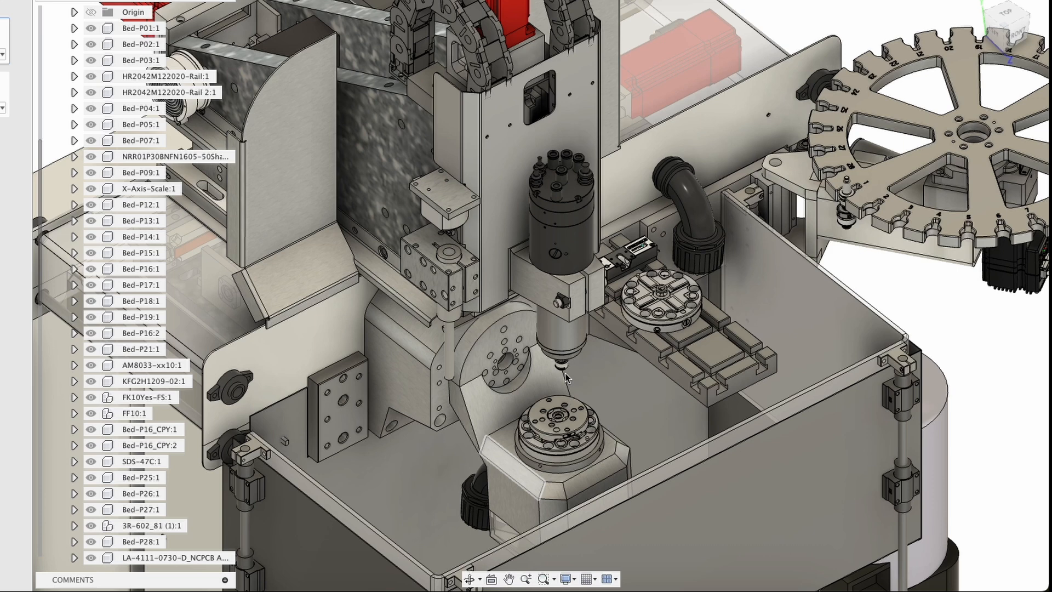
shift+middle_drag(564, 340, 573, 319)
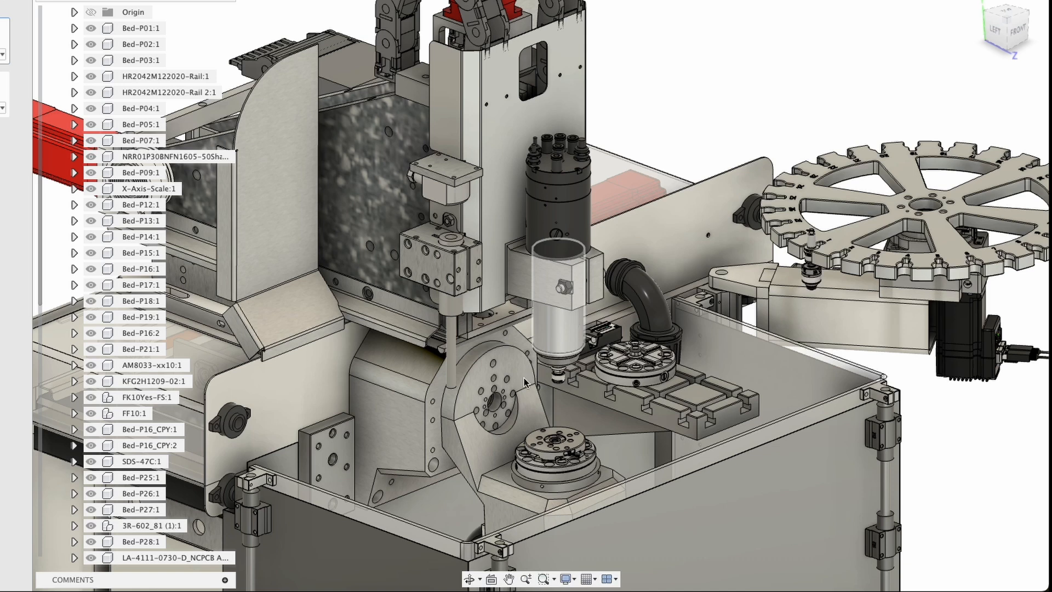
Examine the whole machine and the T-slot table with its chuck and the black pipe elbow close up
shift+middle_drag(421, 356, 407, 365)
middle_drag(627, 371, 538, 270)
scroll(540, 274, down, 5)
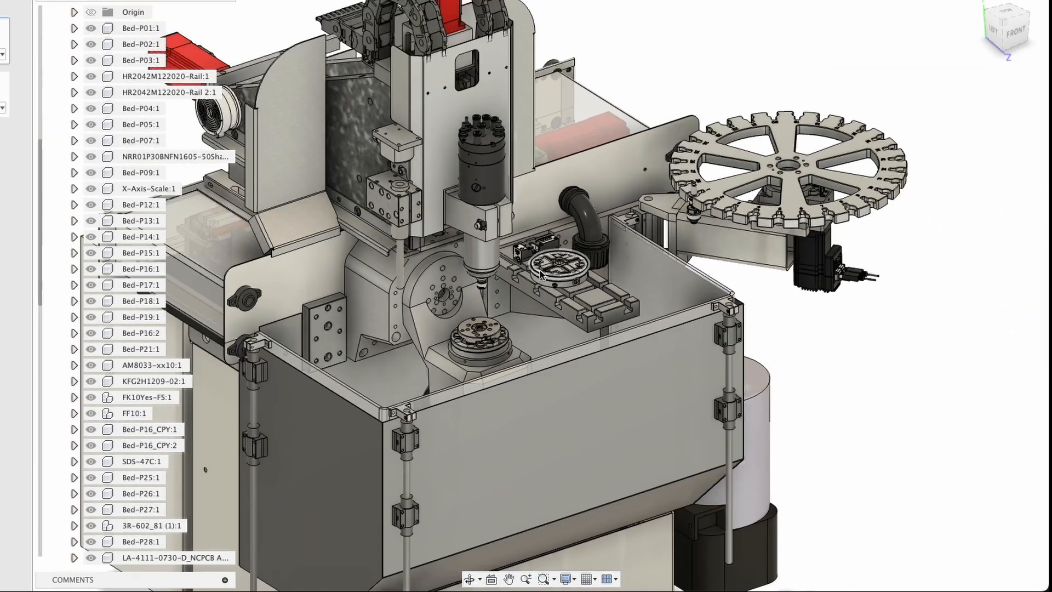
scroll(592, 236, up, 5)
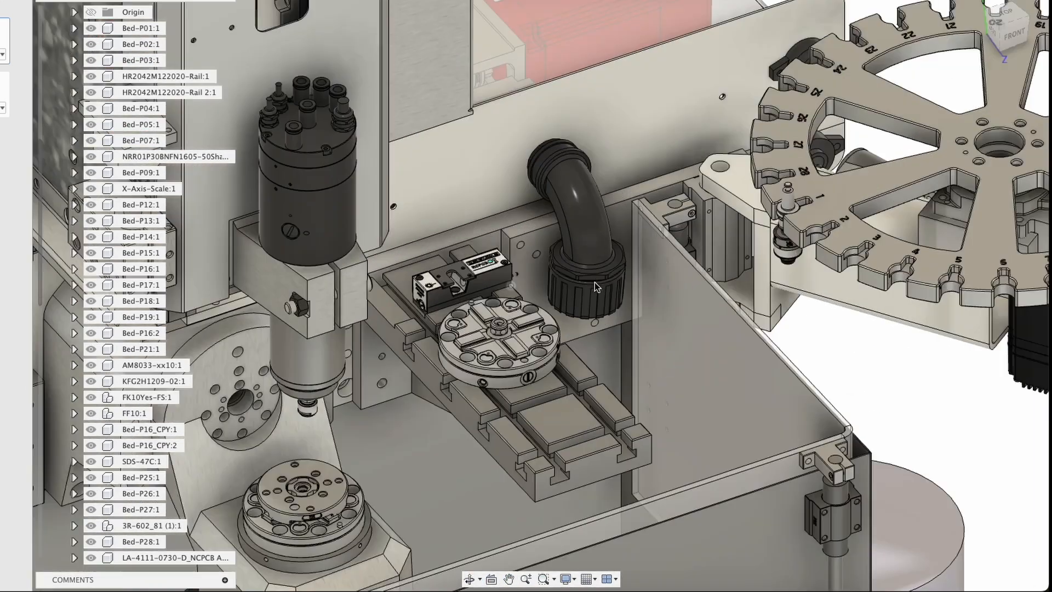
shift+middle_drag(602, 292, 652, 190)
scroll(666, 271, up, 3)
scroll(666, 270, down, 8)
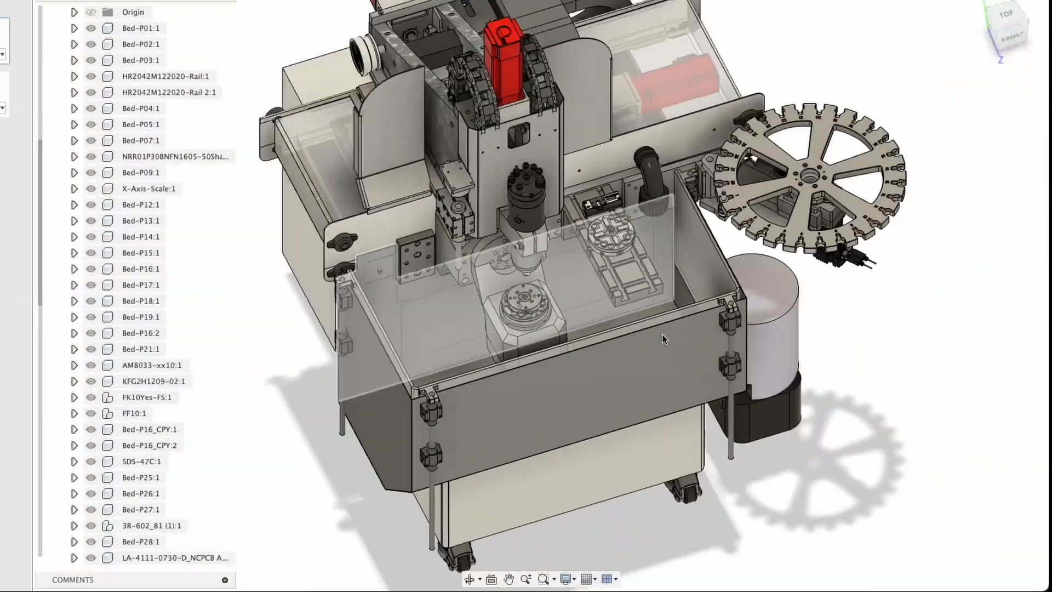
Raise the transparent guard above the enclosure walls and check how it covers the work area
shift+middle_drag(652, 344, 690, 324)
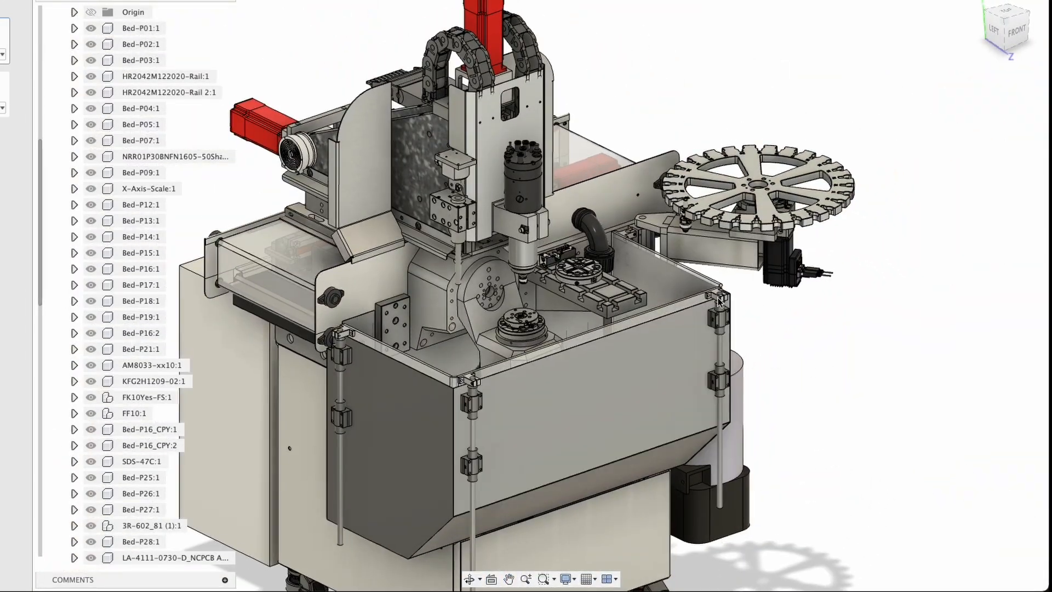
drag(720, 298, 692, 119)
shift+middle_drag(691, 119, 597, 298)
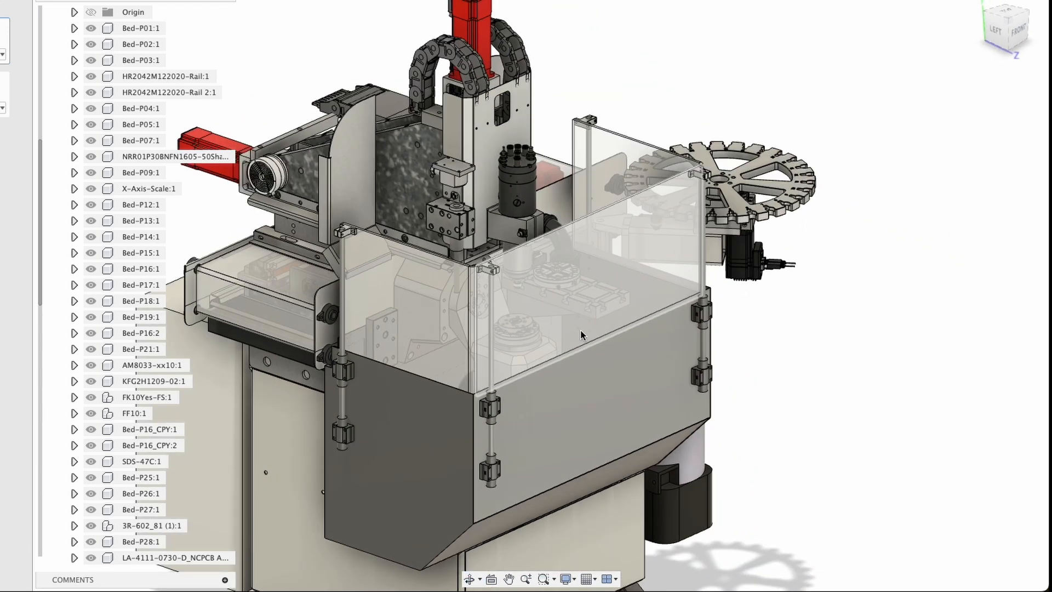
shift+middle_drag(581, 335, 541, 278)
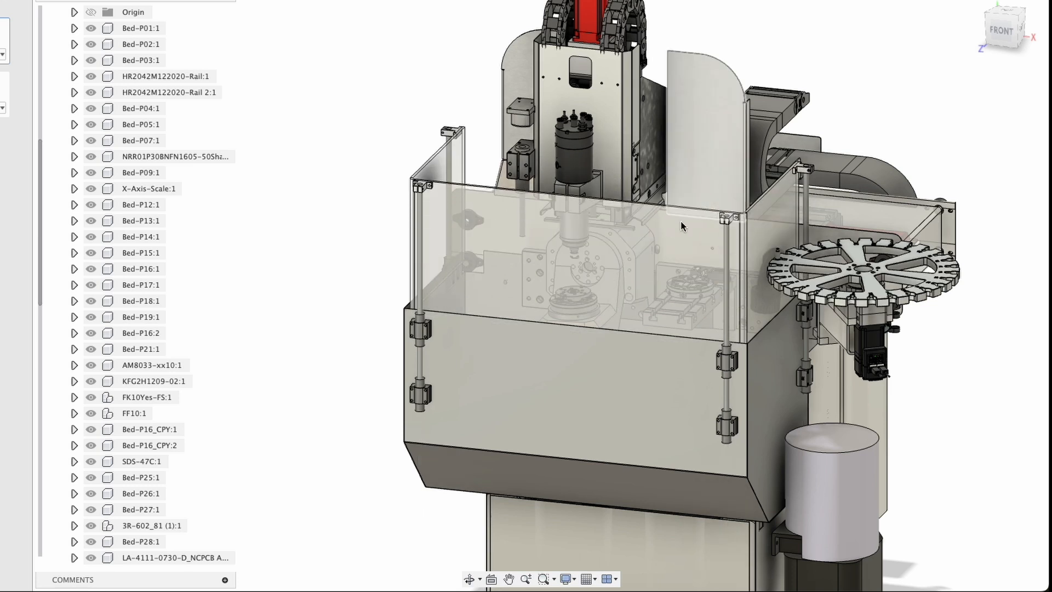
Lower the transparent guard back down to the top edge of the enclosure and check the open work area
shift+middle_drag(680, 221, 728, 212)
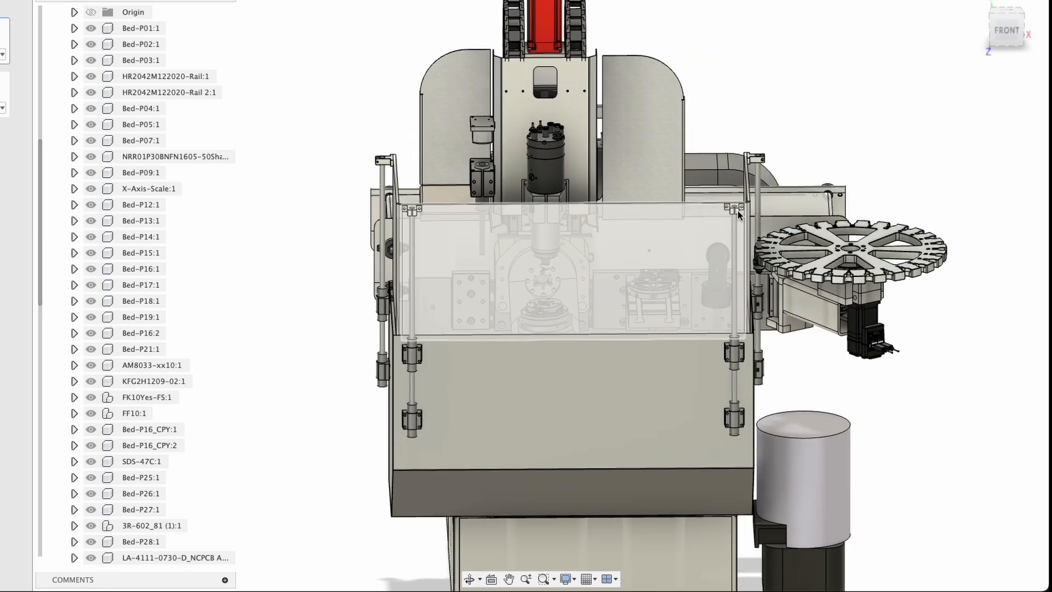
drag(737, 211, 728, 345)
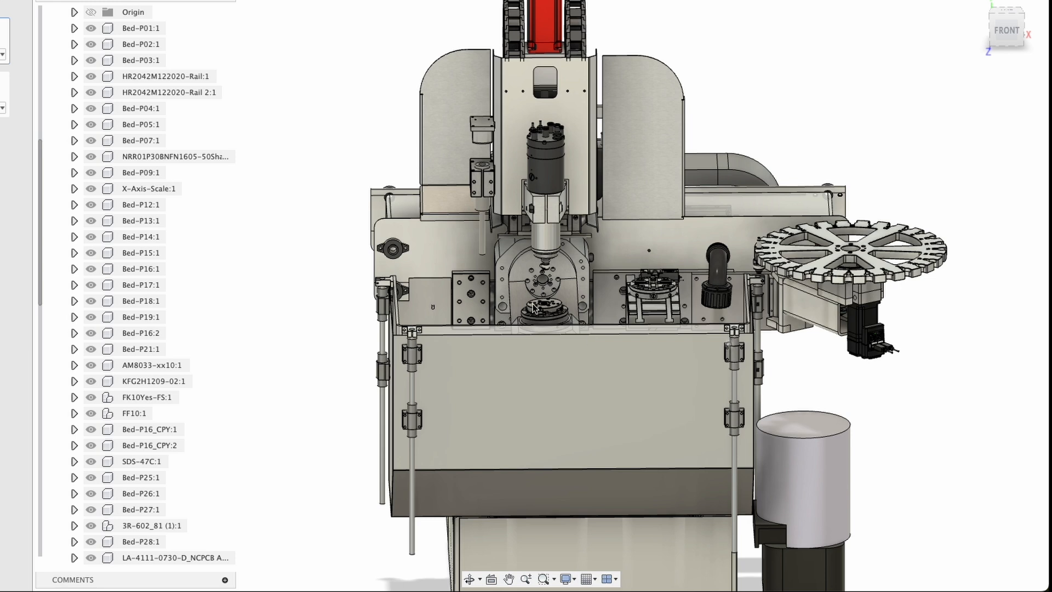
shift+middle_drag(535, 308, 584, 311)
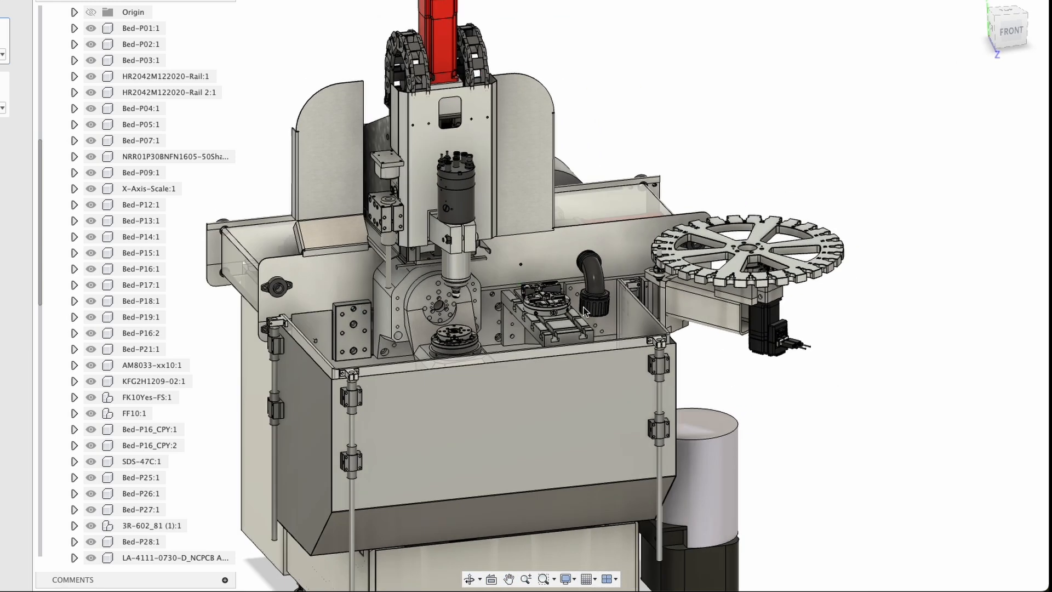
Swing the tool changer wheel in over the enclosure and examine its numbered tool pockets beside the T-slot table from above
drag(701, 321, 625, 334)
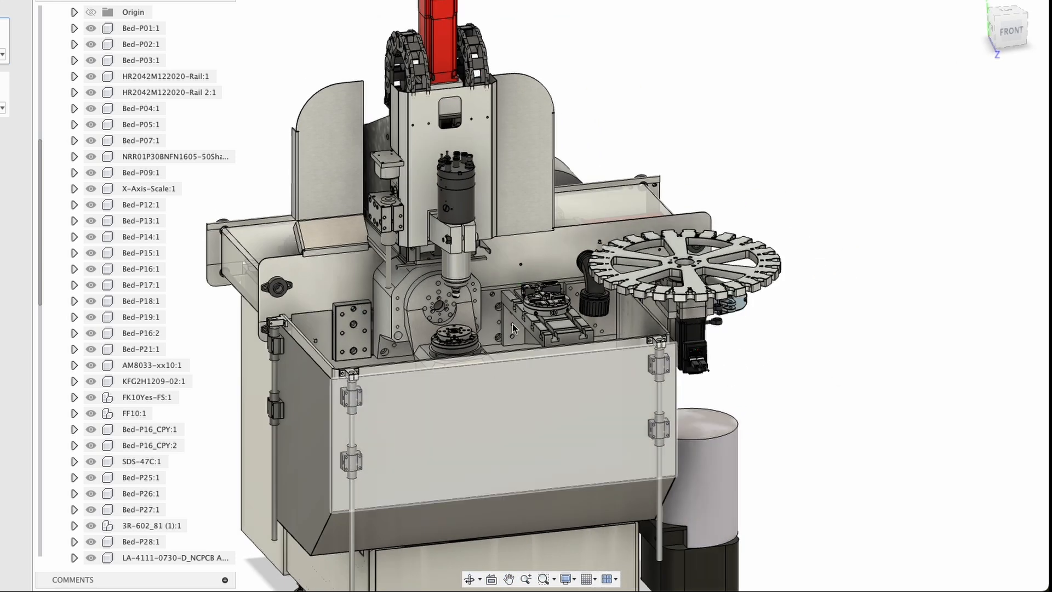
shift+middle_drag(512, 327, 566, 431)
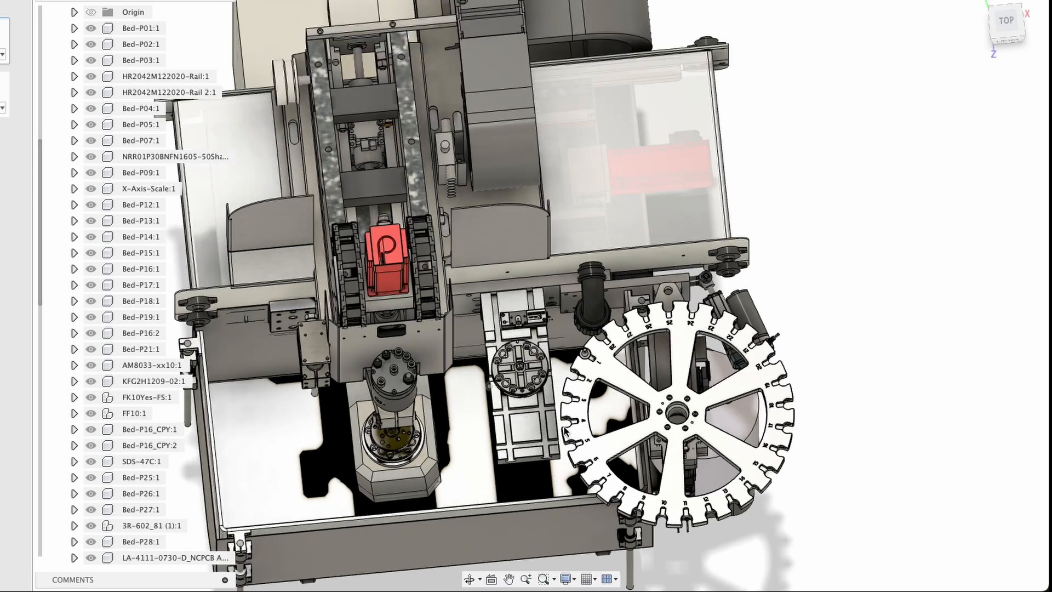
scroll(565, 426, up, 10)
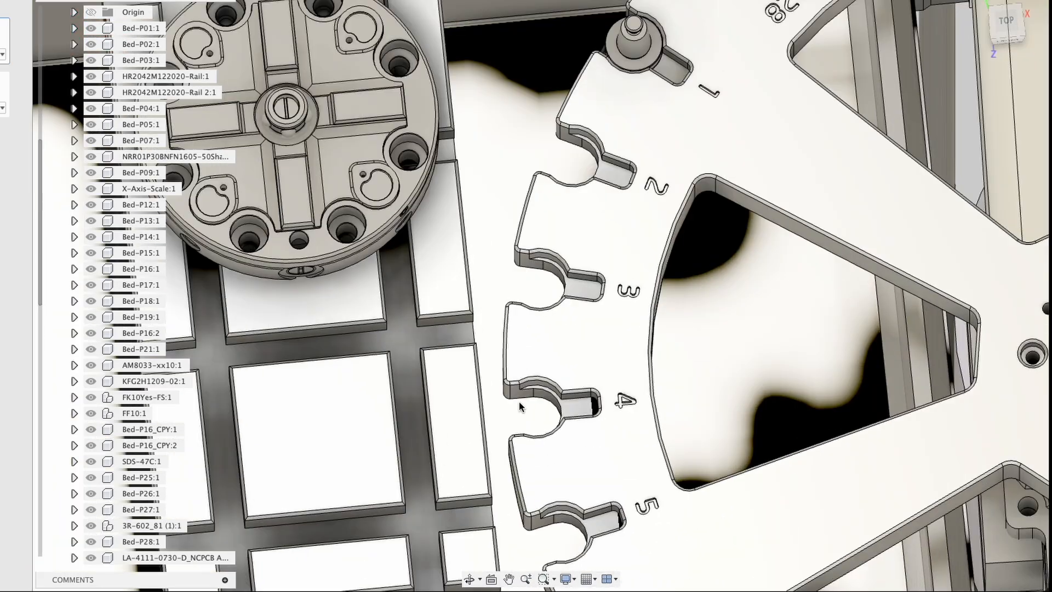
scroll(535, 415, down, 3)
scroll(535, 416, down, 4)
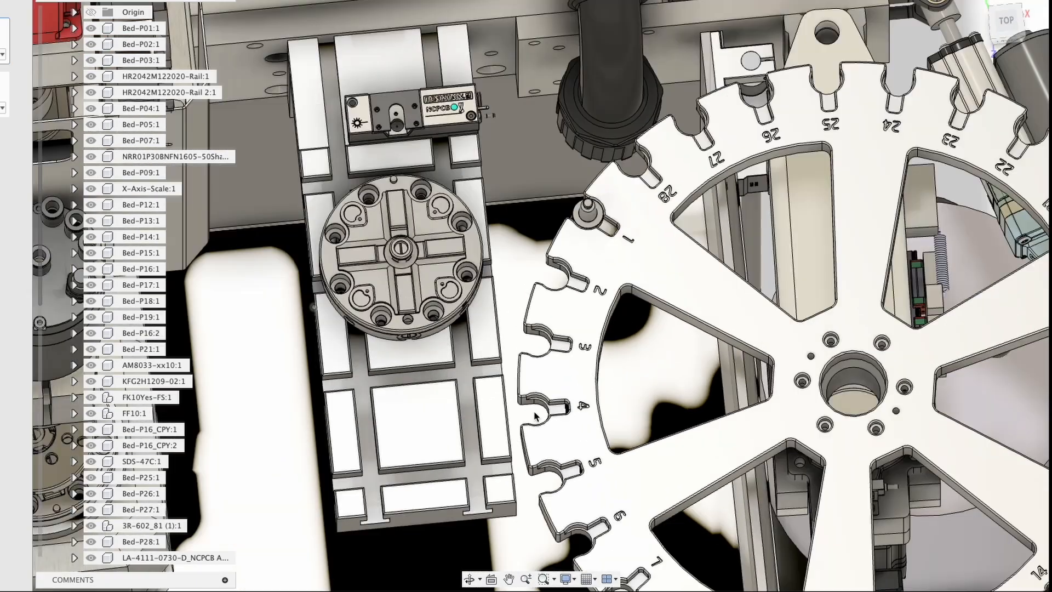
scroll(537, 390, down, 4)
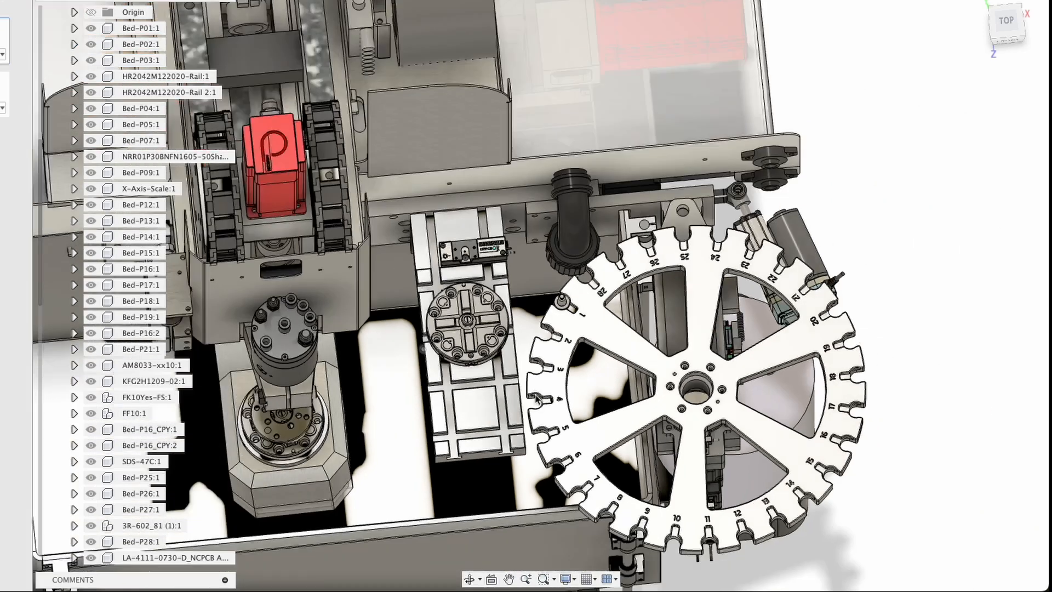
shift+middle_drag(544, 382, 565, 347)
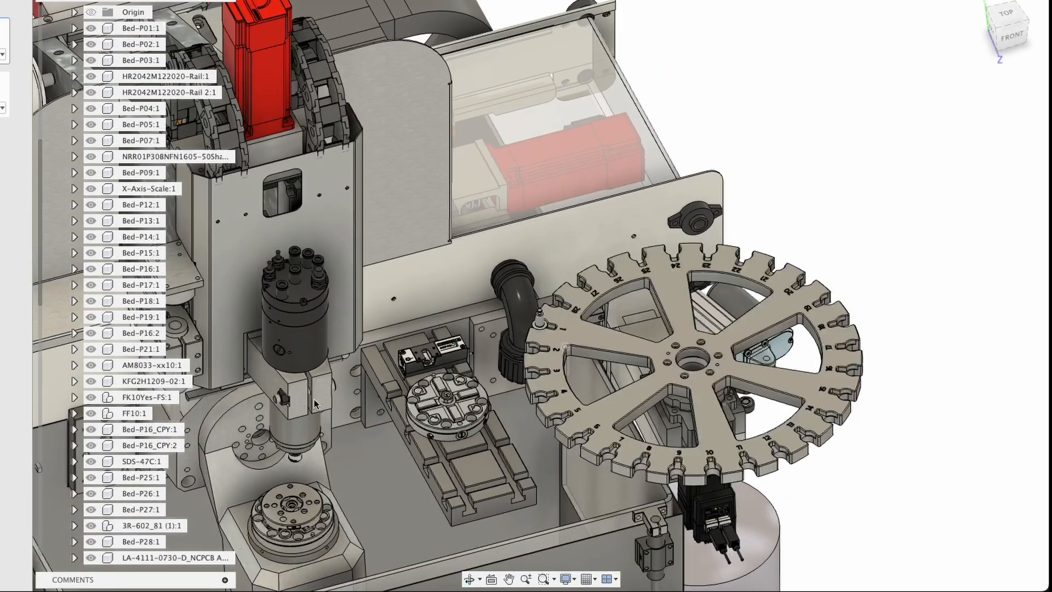
Move the spindle across to the tool changer wheel and back over to the C-axis table
drag(307, 437, 571, 510)
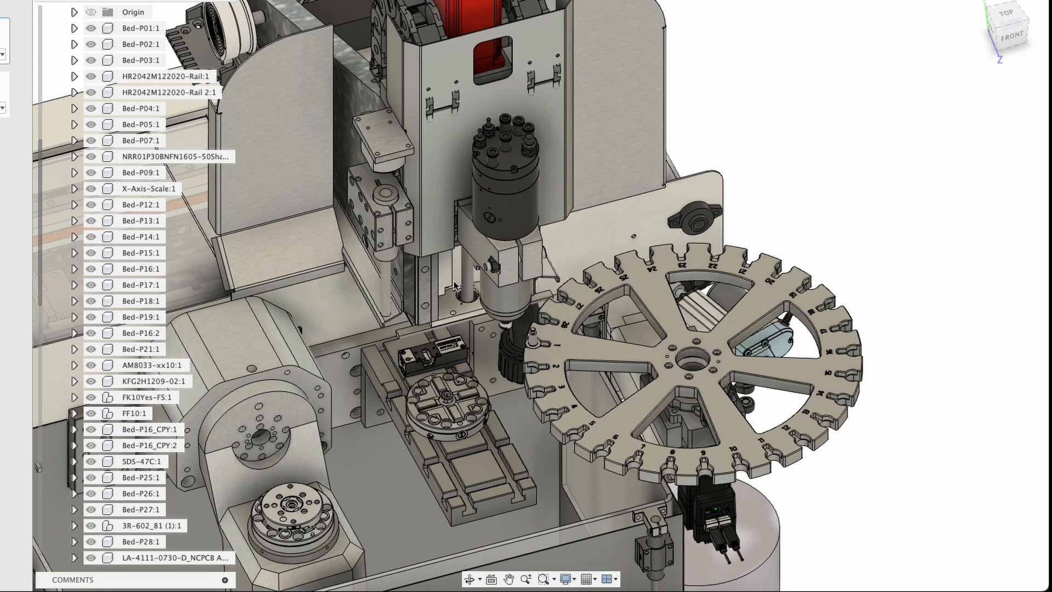
drag(532, 285, 305, 355)
shift+middle_drag(762, 537, 574, 398)
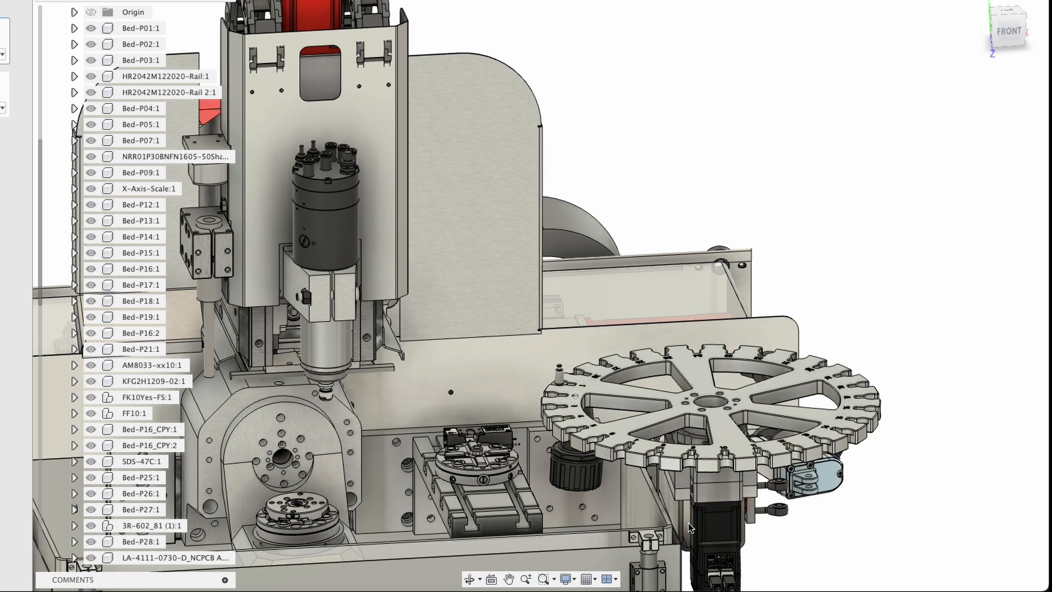
Swing the tool changer wheel out of the enclosure and raise the transparent guard above the enclosure walls
drag(688, 527, 922, 502)
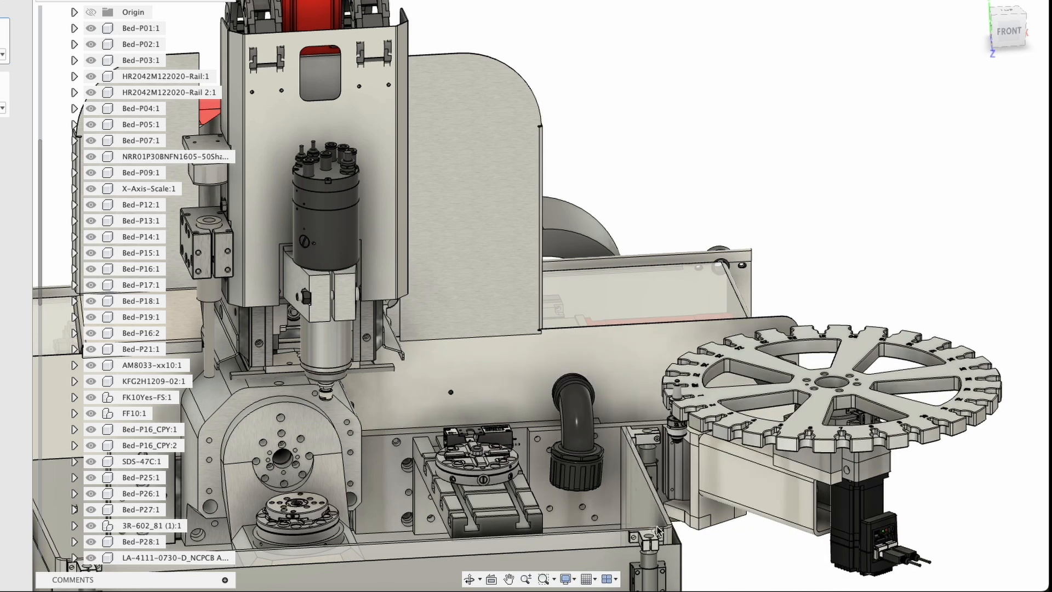
drag(658, 529, 639, 207)
scroll(672, 81, up, 3)
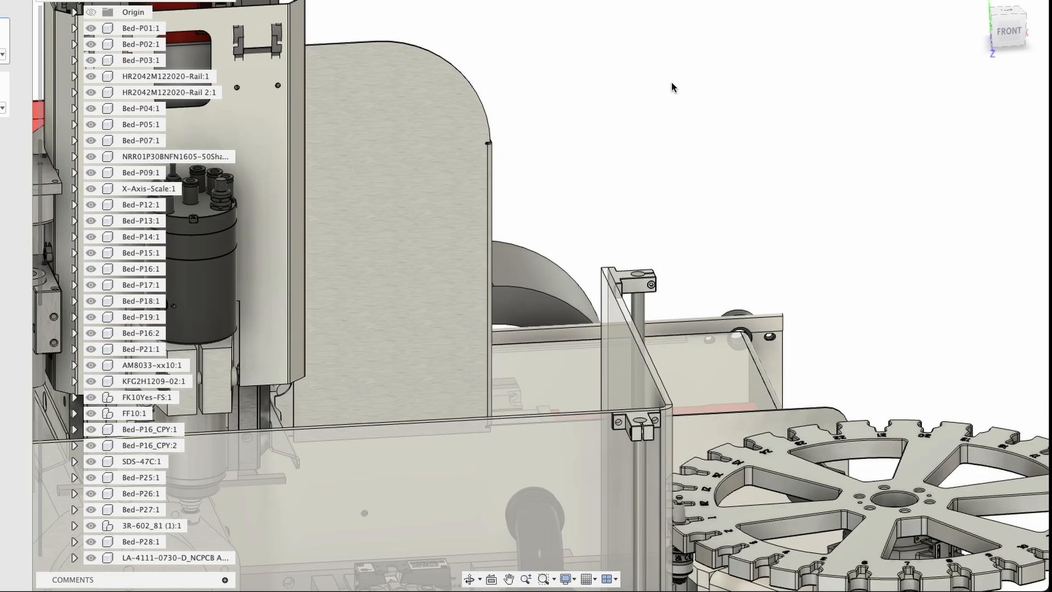
Pull the tank drawer out of the front of the stand and examine its lid with the round opening
scroll(672, 81, down, 6)
shift+middle_drag(607, 237, 530, 244)
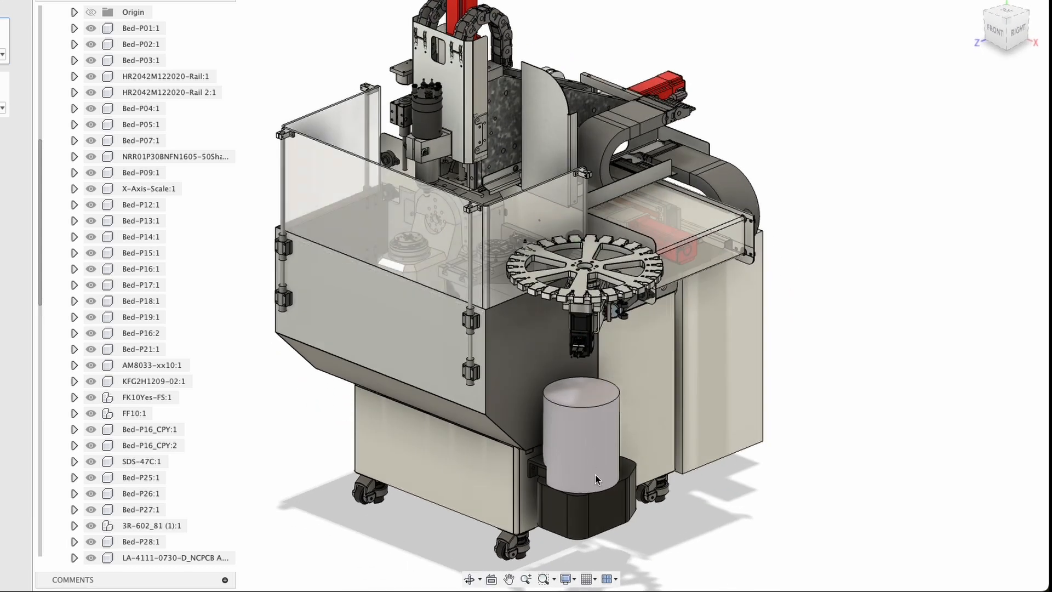
scroll(518, 396, up, 3)
shift+middle_drag(517, 396, 492, 423)
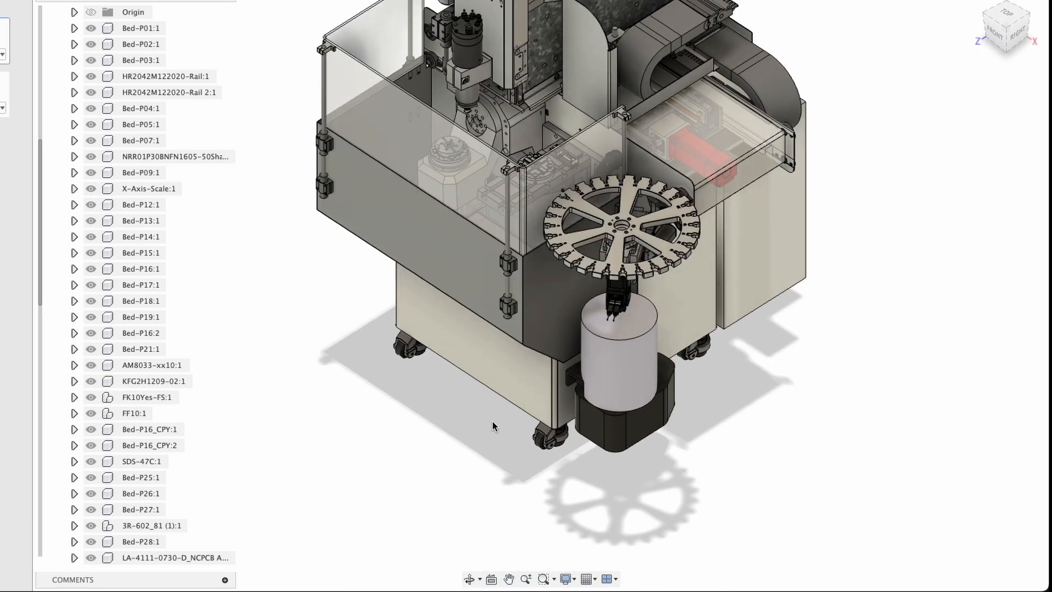
drag(516, 383, 305, 512)
shift+middle_drag(305, 512, 511, 434)
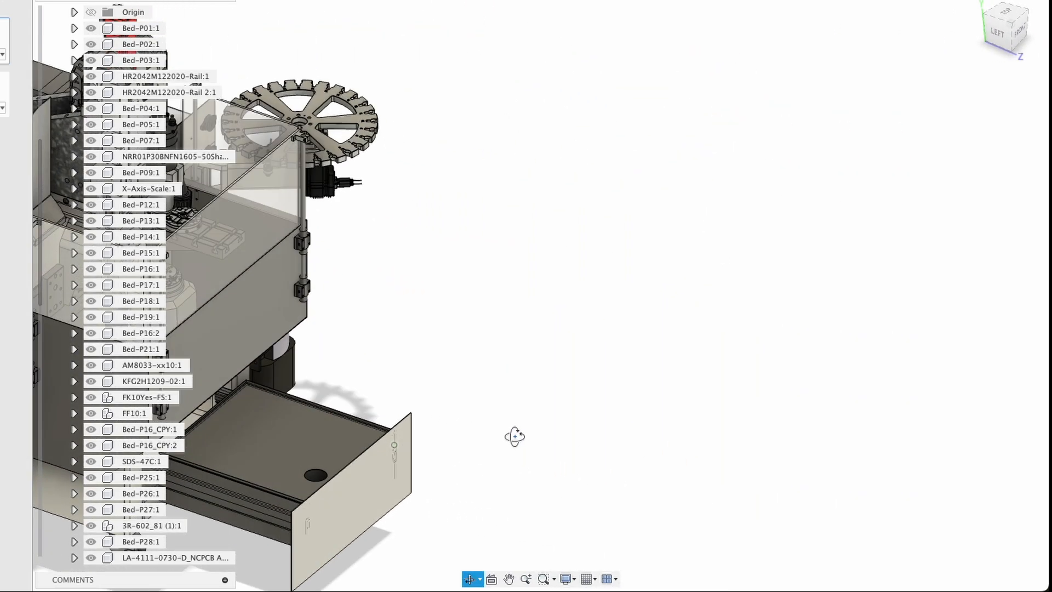
click(265, 446)
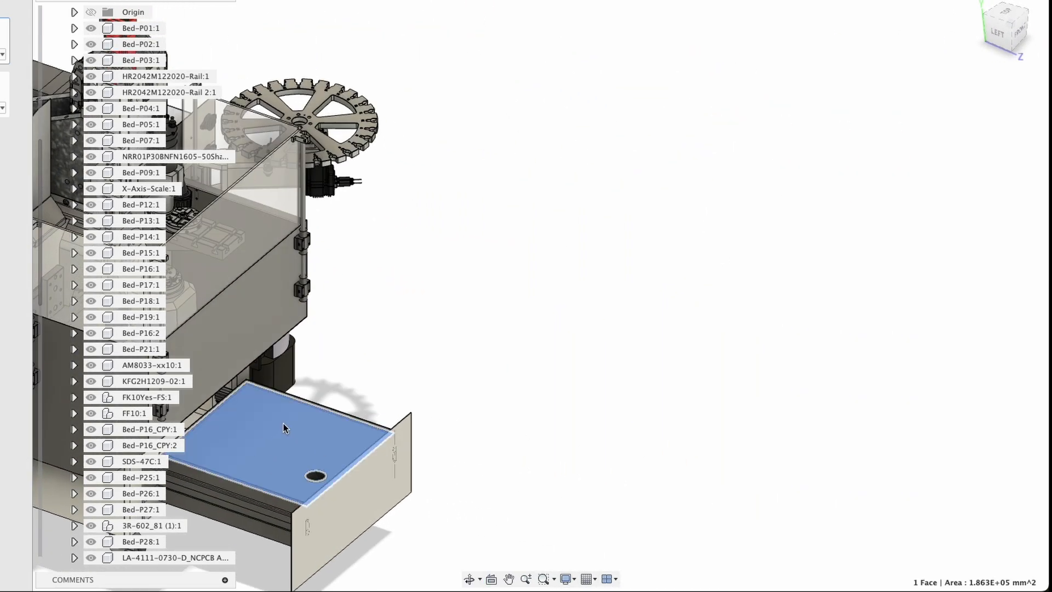
middle_drag(344, 411, 492, 410)
scroll(437, 464, up, 3)
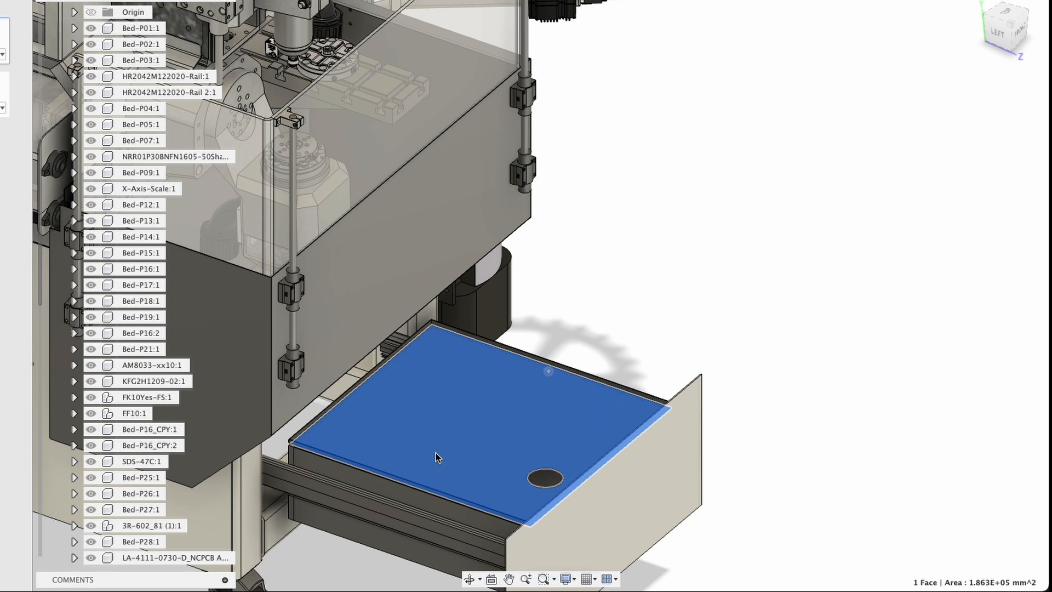
mouse_move(435, 452)
shift+middle_down()
mouse_move(411, 435)
mouse_move(453, 444)
shift+middle_up()
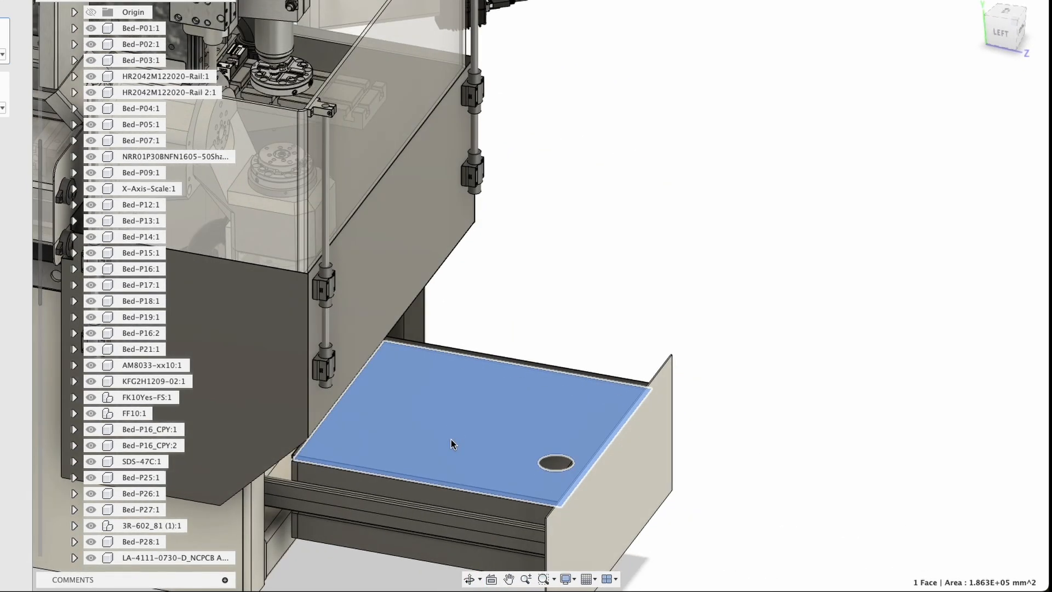
Hide the Tank Door 1.2mm component of the Tank in Sheet-Metal-Asm-01 and examine the drawer's partitions and pump
scroll(69, 125, up, 5)
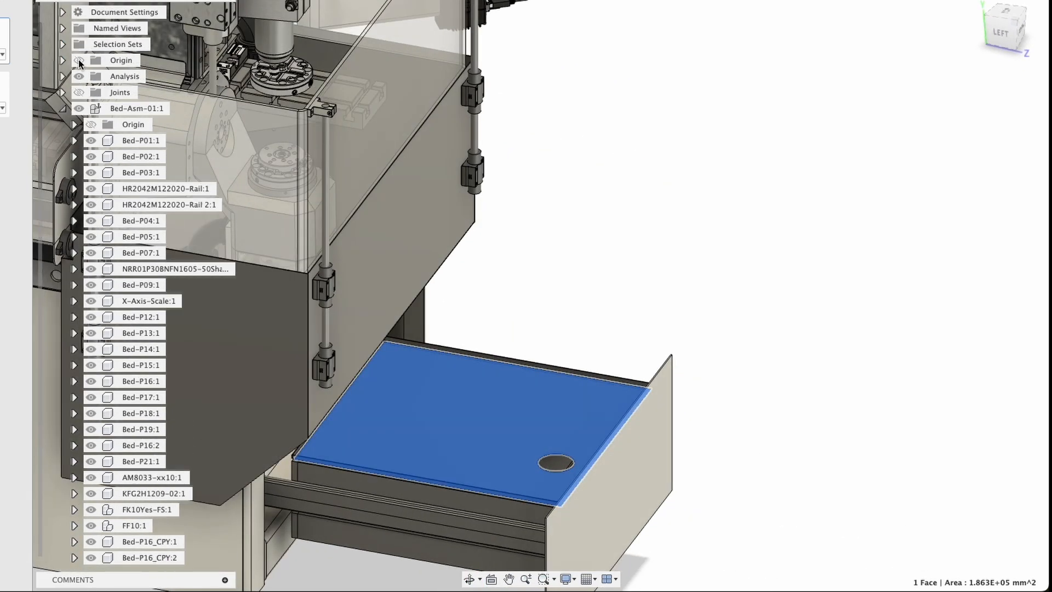
click(64, 125)
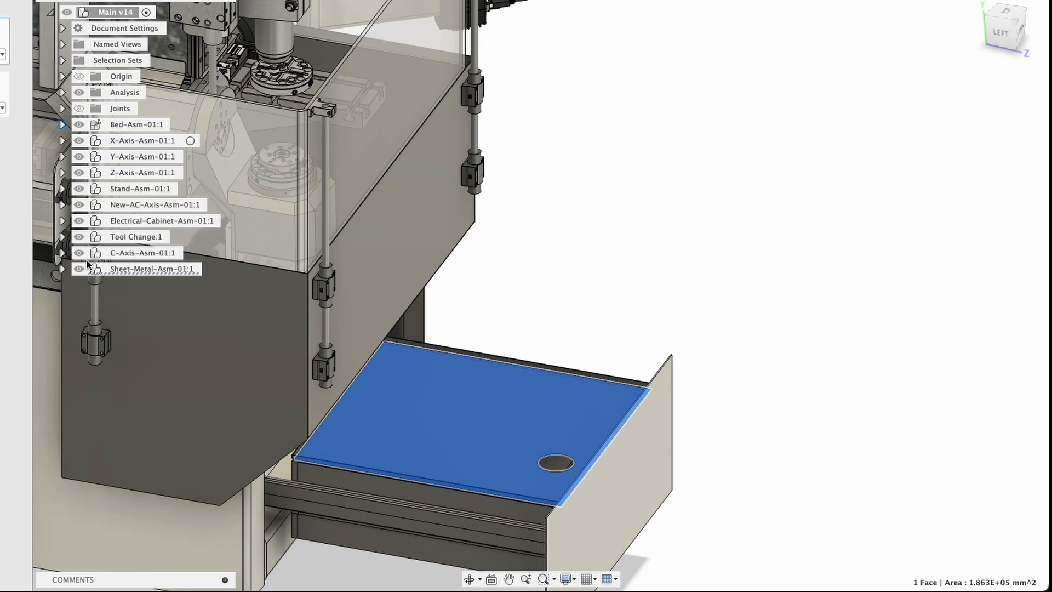
click(63, 268)
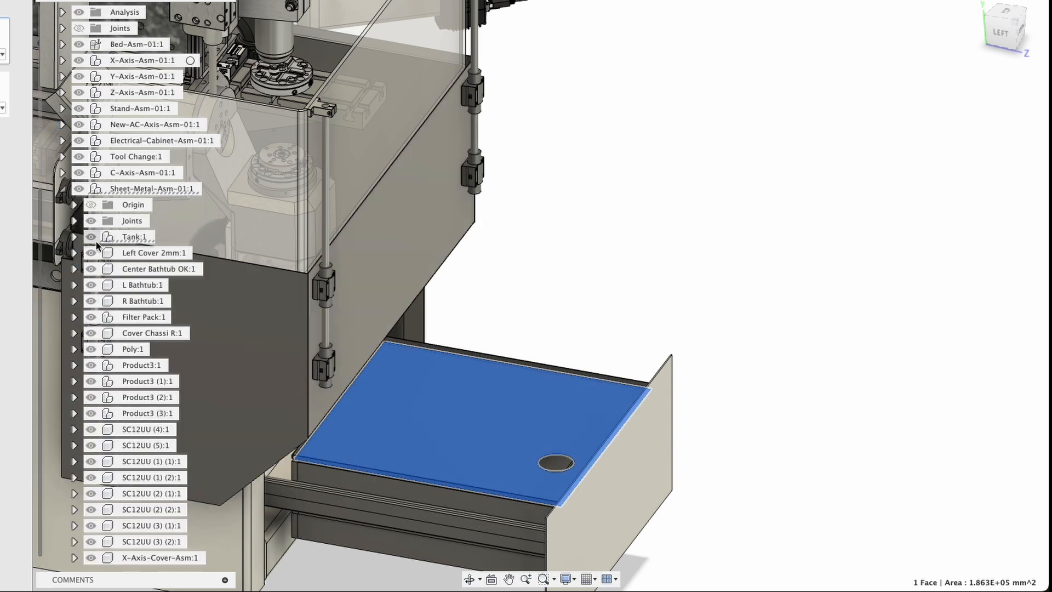
click(91, 237)
click(91, 237)
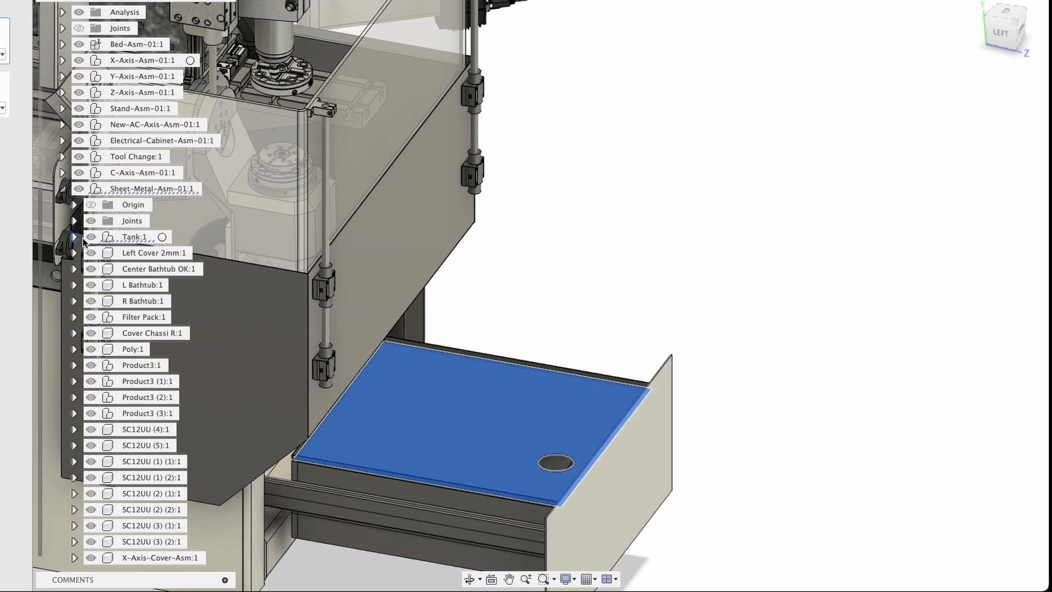
click(75, 237)
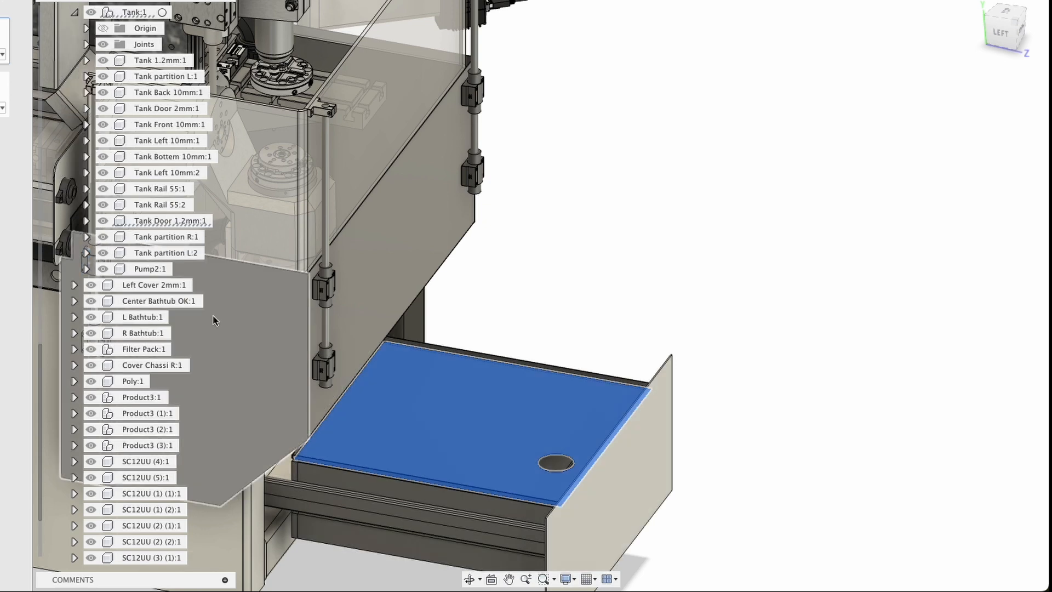
click(103, 220)
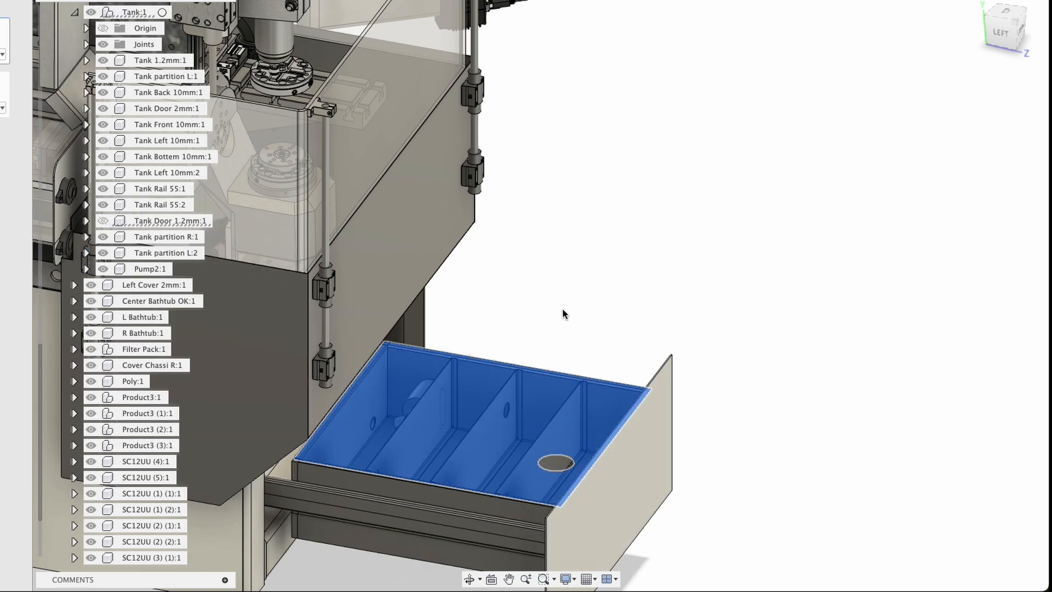
scroll(512, 446, up, 3)
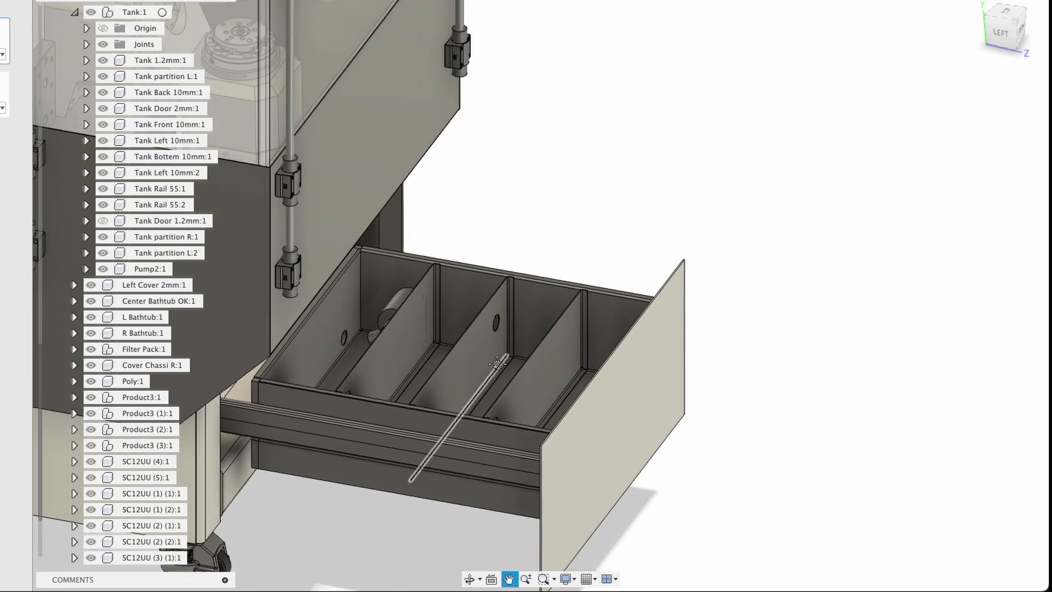
shift+middle_drag(353, 390, 308, 371)
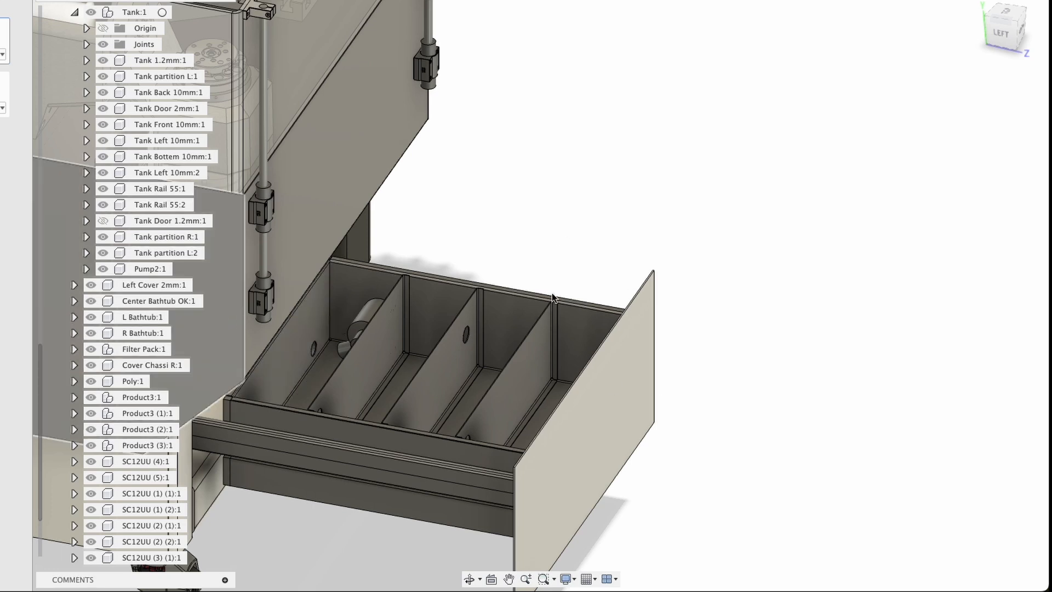
Show the Tank Door 1.2mm component again and slide the tank drawer closed into the stand
click(103, 220)
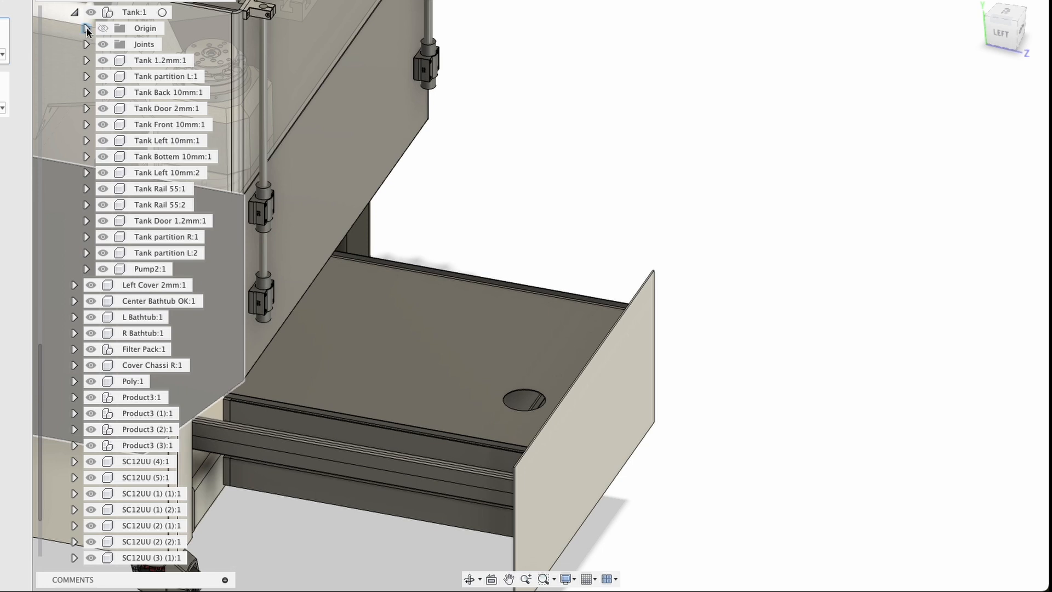
click(75, 13)
drag(550, 426, 277, 371)
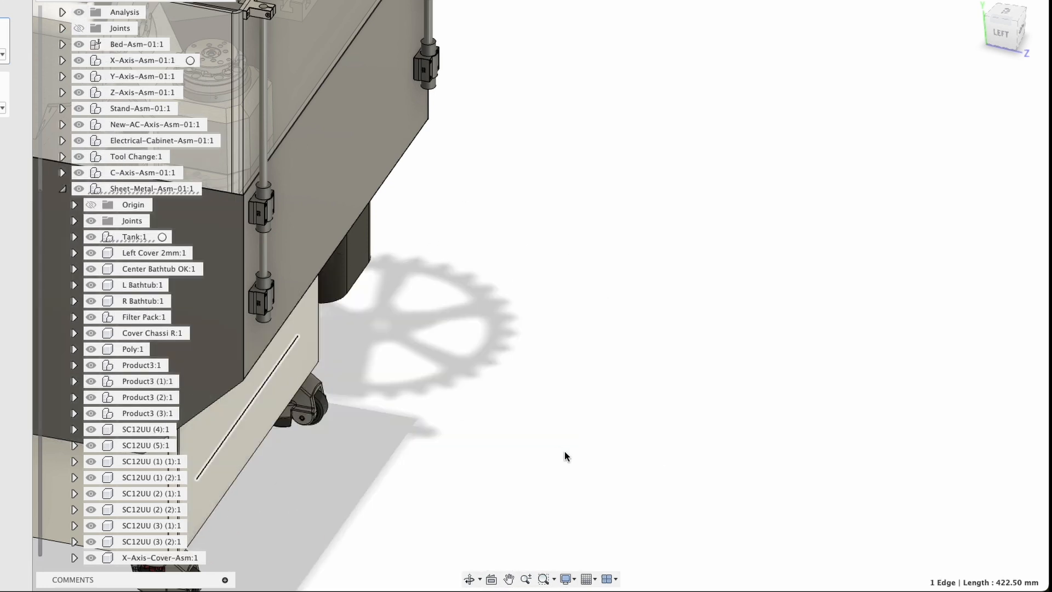
Pull out the filter drawer on the machine's right side and examine the two green filter housings
shift+middle_drag(618, 392, 711, 361)
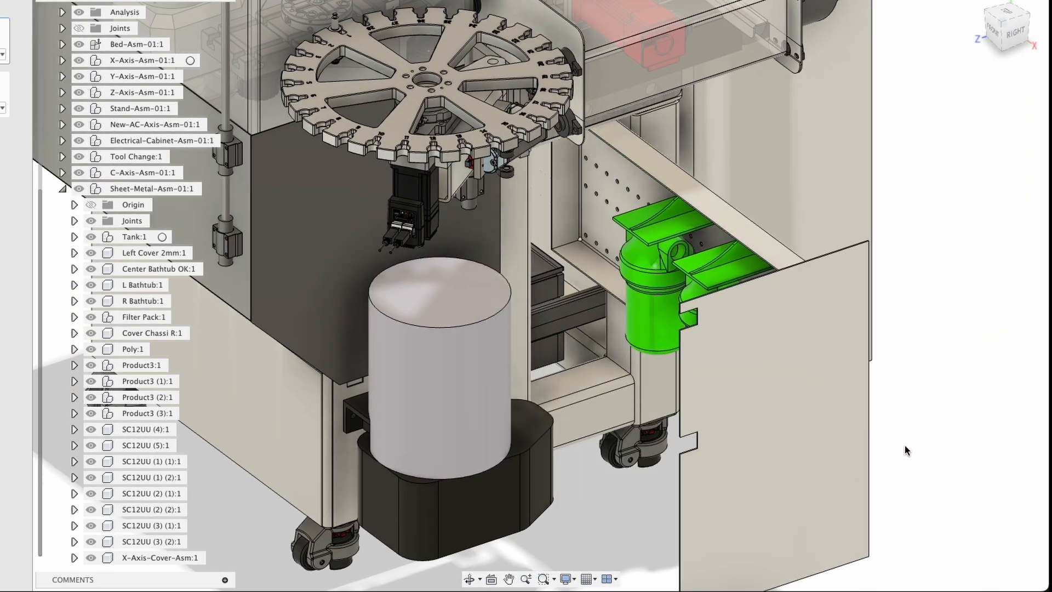
shift+middle_drag(674, 385, 737, 355)
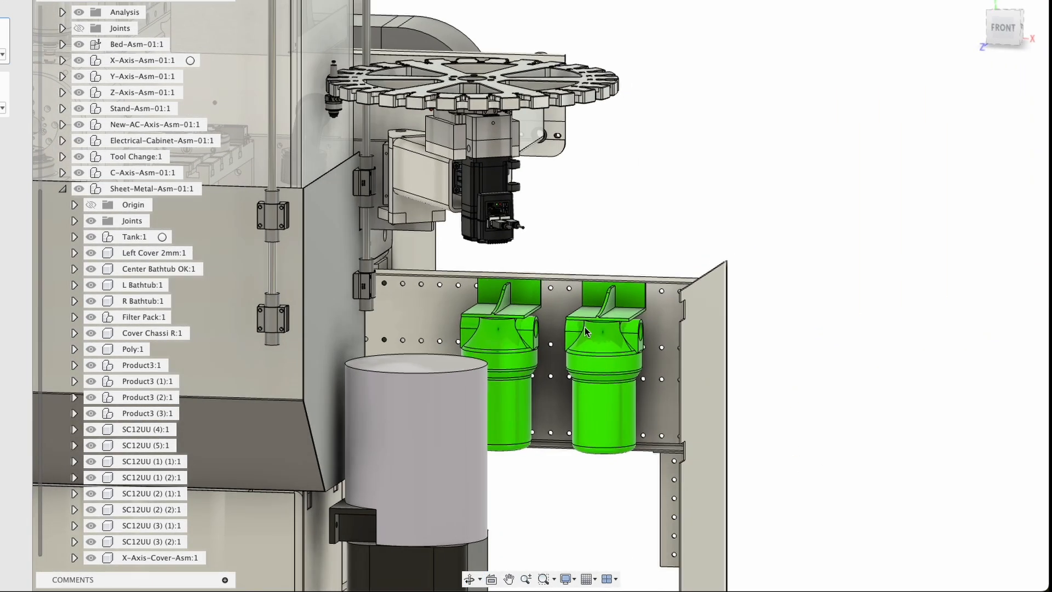
shift+middle_drag(647, 355, 572, 349)
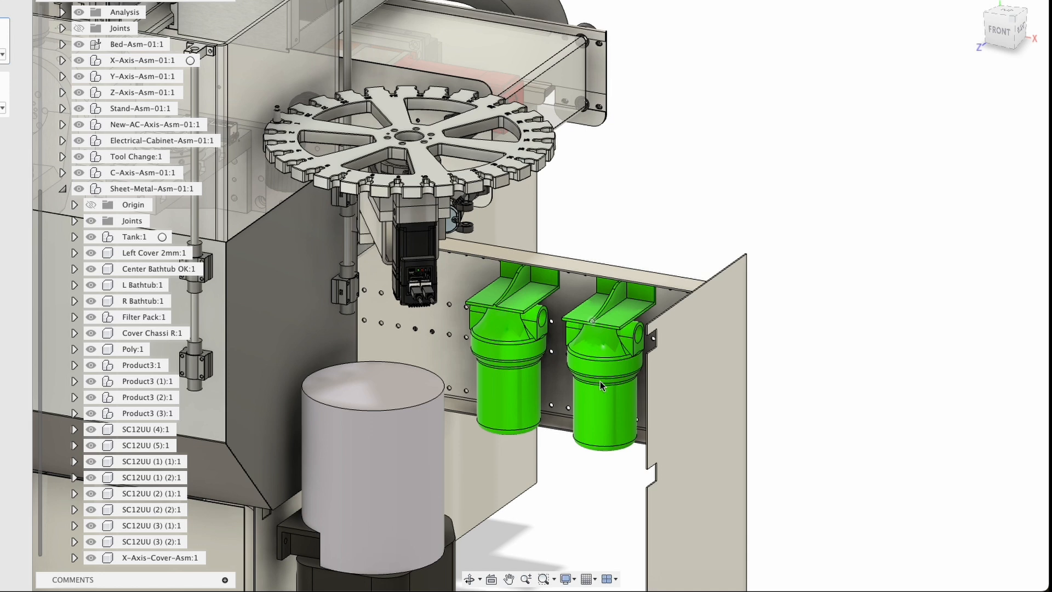
shift+middle_drag(572, 500, 426, 359)
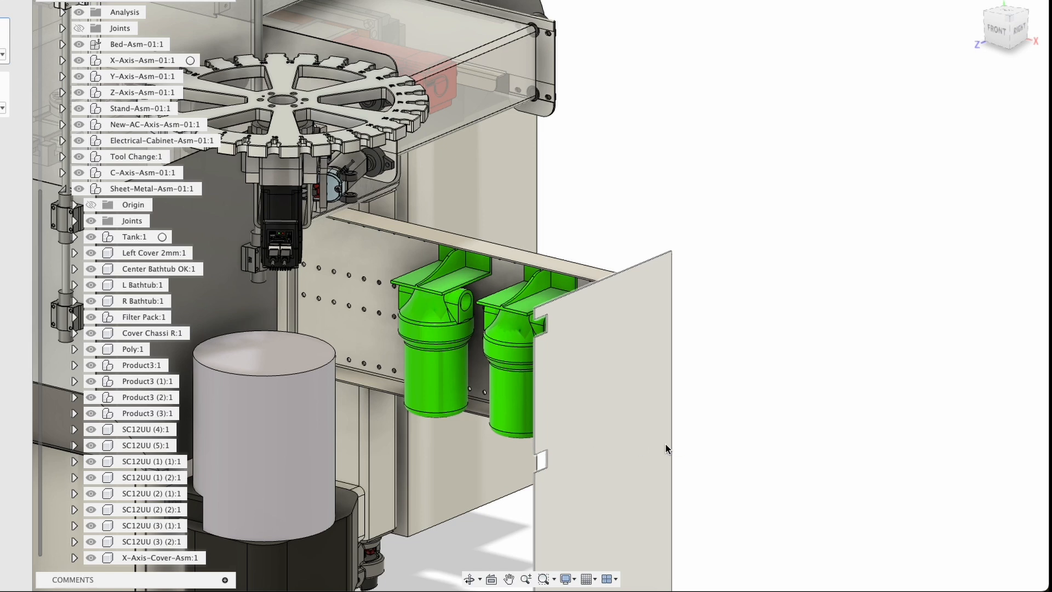
Slide the filter drawer back into the machine and examine the whole assembly from the front and left sides
drag(646, 434, 313, 289)
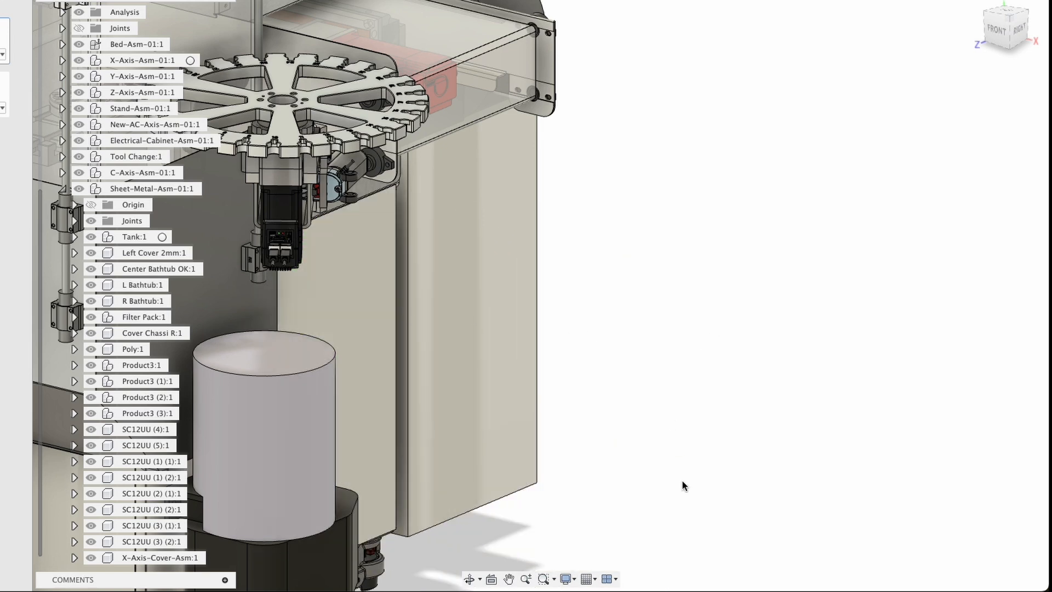
scroll(682, 475, down, 5)
shift+middle_drag(685, 469, 728, 454)
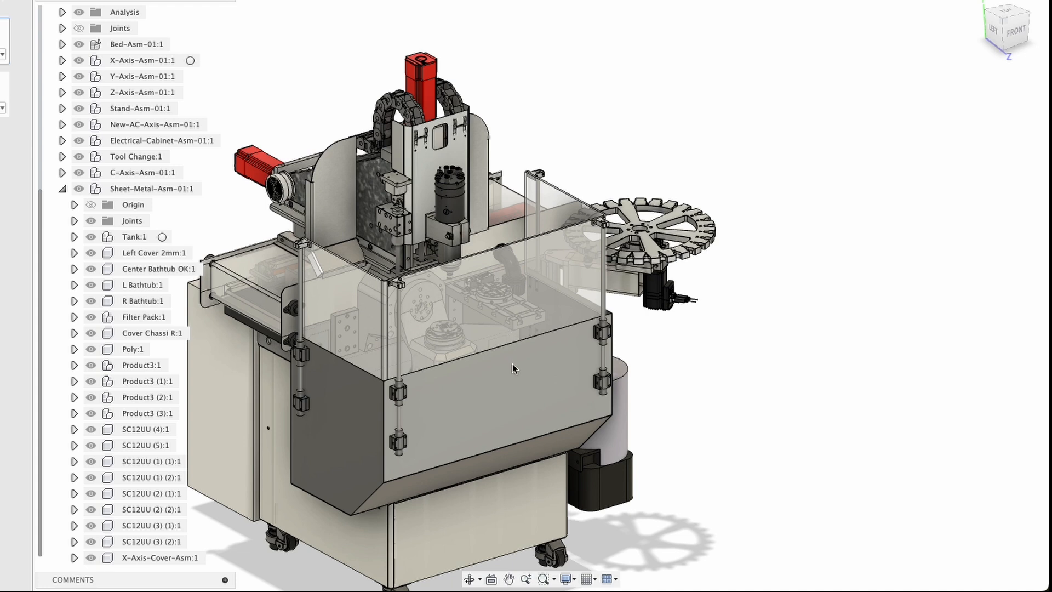
middle_drag(588, 276, 650, 278)
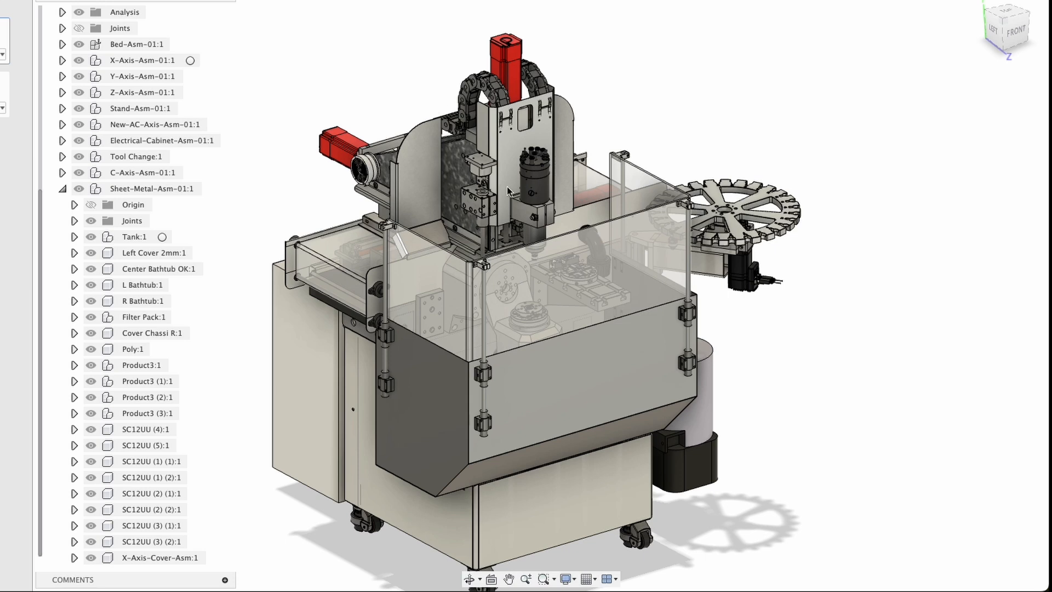
middle_drag(470, 288, 442, 179)
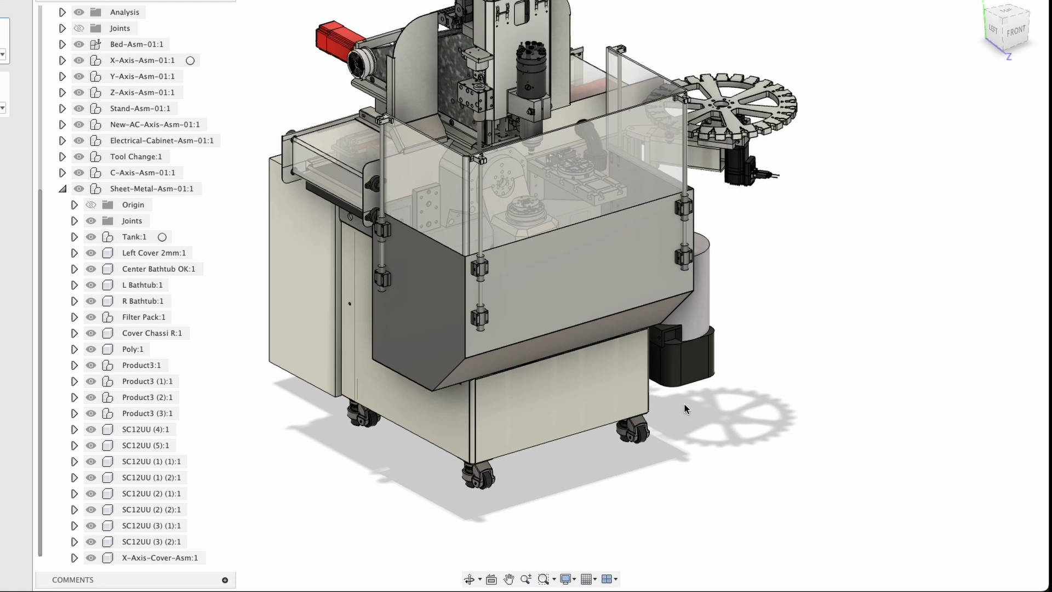
shift+middle_drag(655, 384, 433, 381)
shift+middle_drag(433, 324, 595, 437)
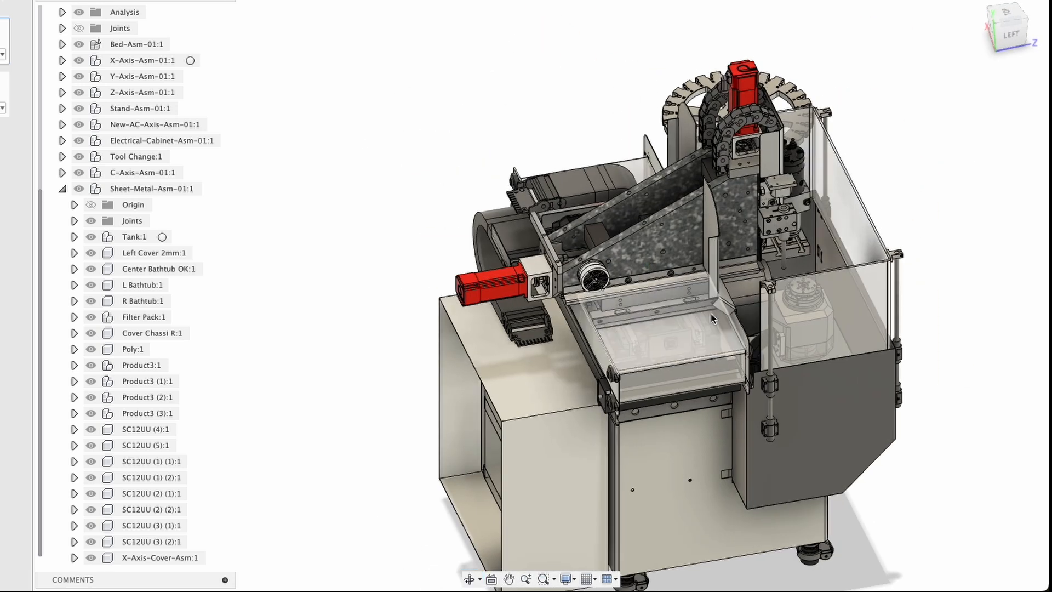
Examine the left side of the machine around the granite column, the roller-supported cover and its transparent panel
middle_drag(711, 315, 515, 285)
scroll(634, 310, up, 3)
scroll(510, 284, up, 6)
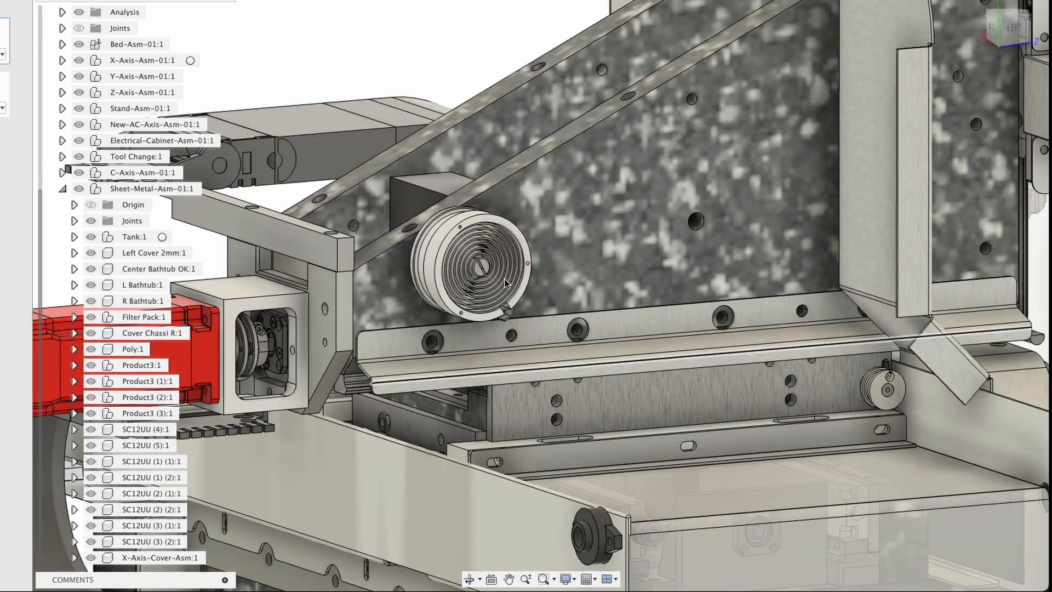
shift+middle_drag(524, 336, 652, 329)
scroll(523, 296, down, 5)
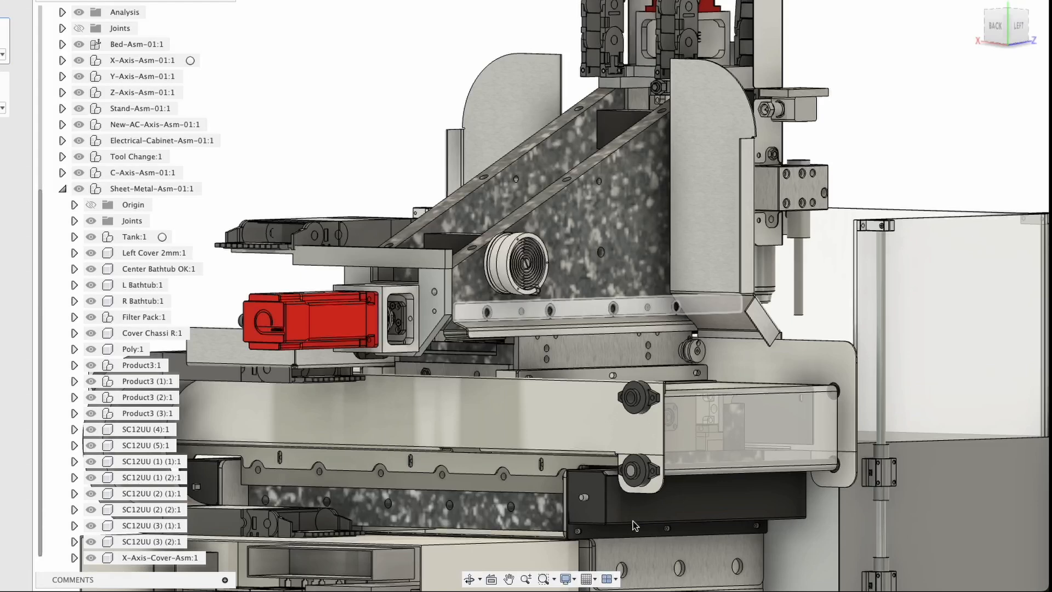
middle_drag(595, 469, 649, 333)
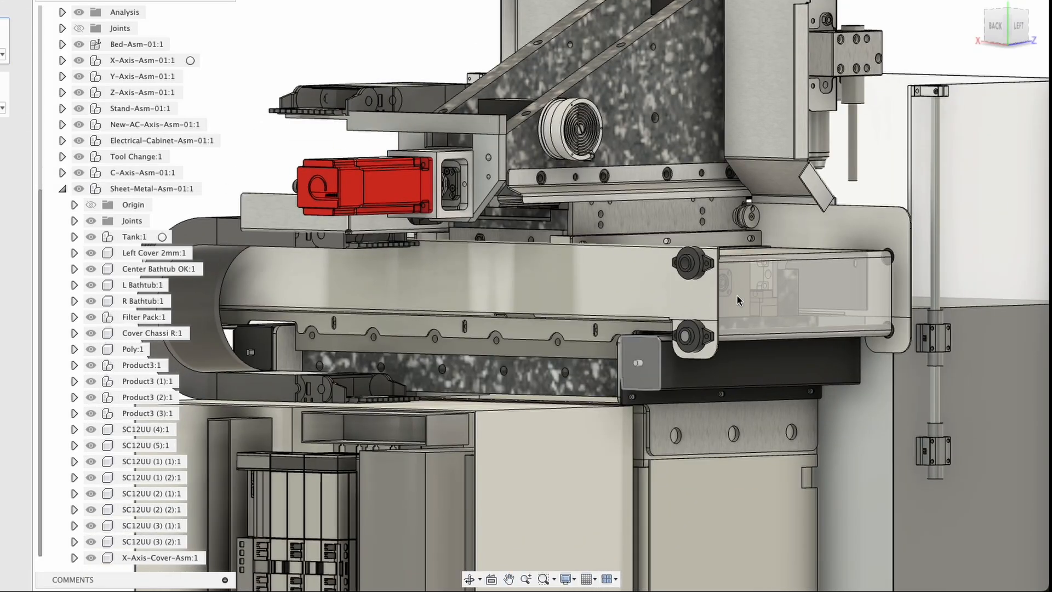
shift+middle_drag(759, 236, 562, 308)
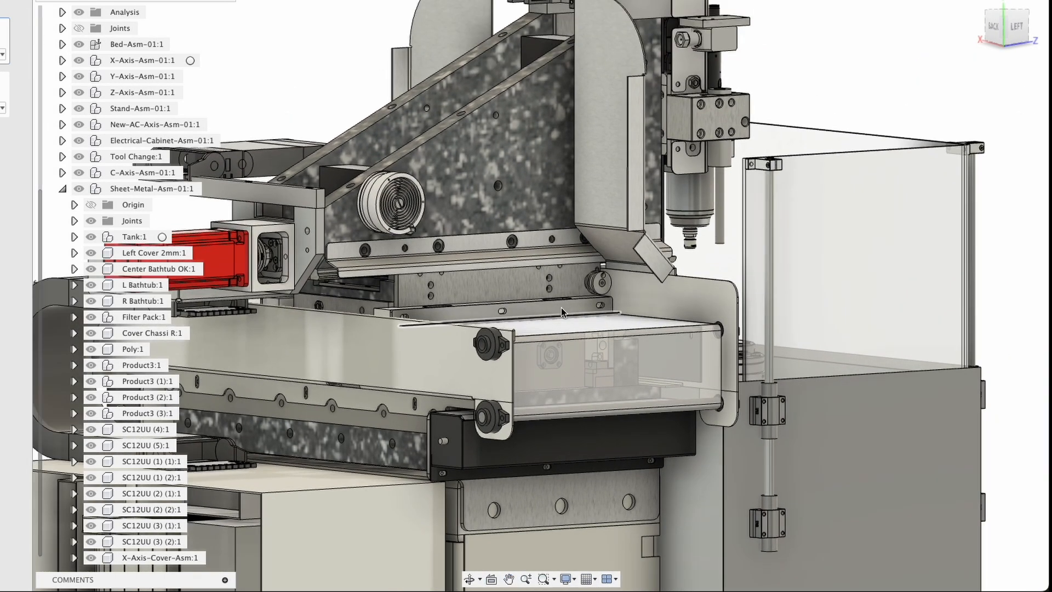
shift+middle_drag(591, 274, 870, 301)
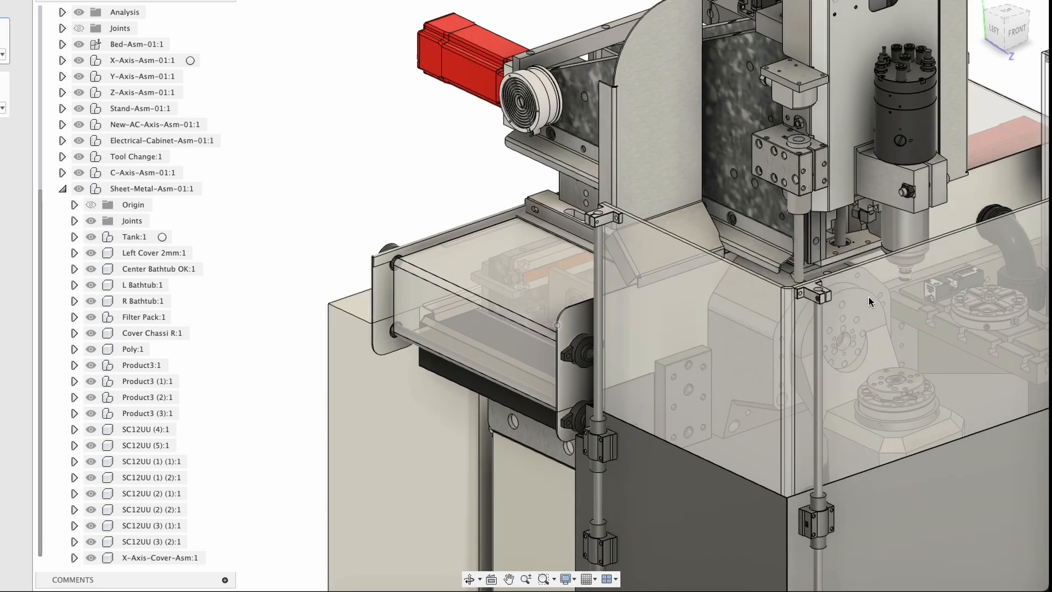
Examine the folded metal guards at the column's base beside the enclosure and the stand beneath the left cover
scroll(876, 233, up, 5)
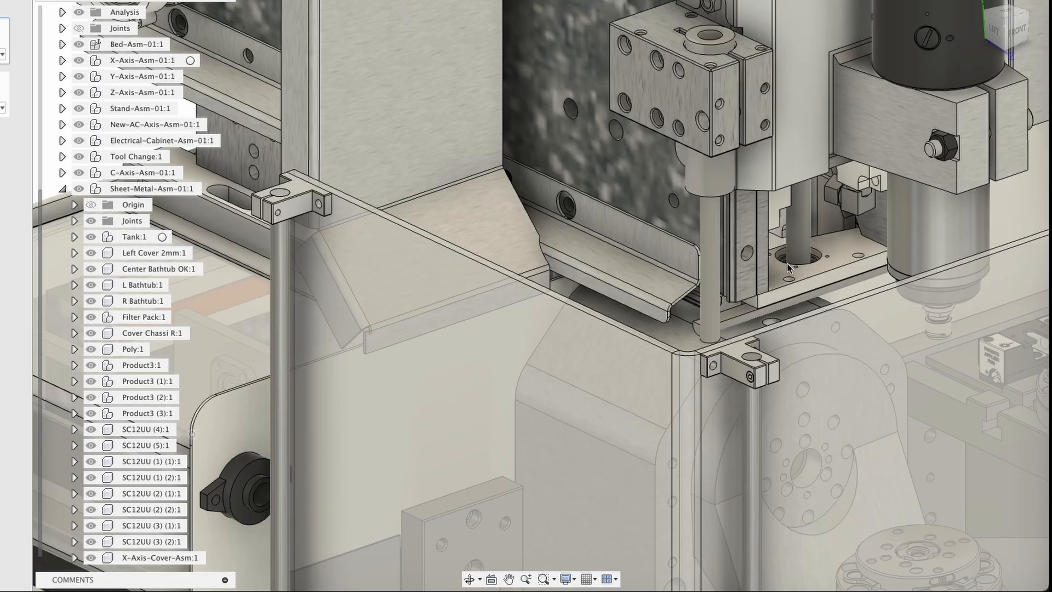
scroll(729, 248, down, 6)
scroll(750, 245, up, 3)
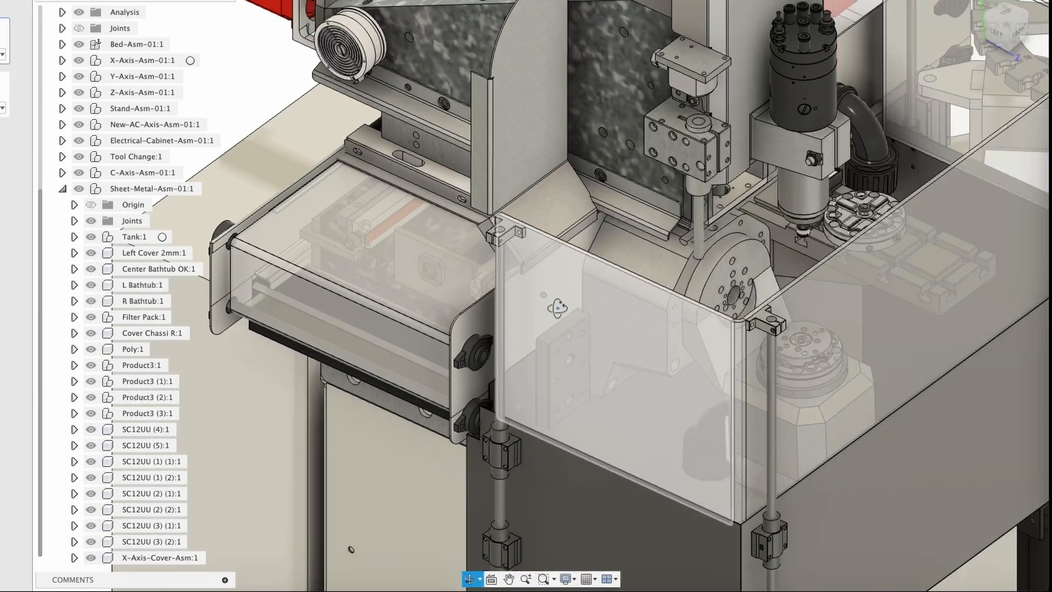
shift+middle_drag(586, 199, 466, 365)
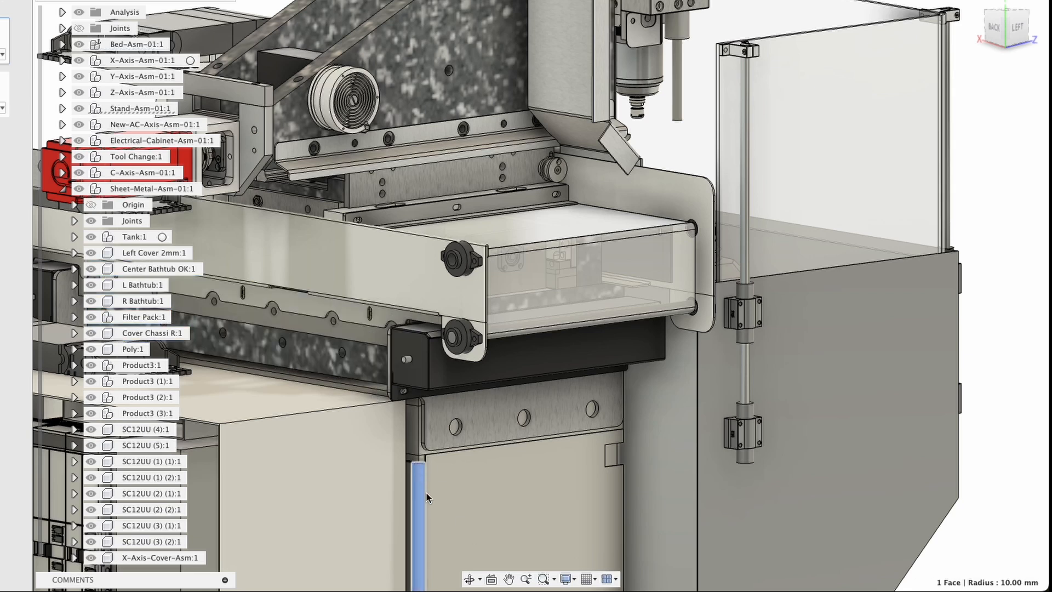
scroll(560, 467, down, 3)
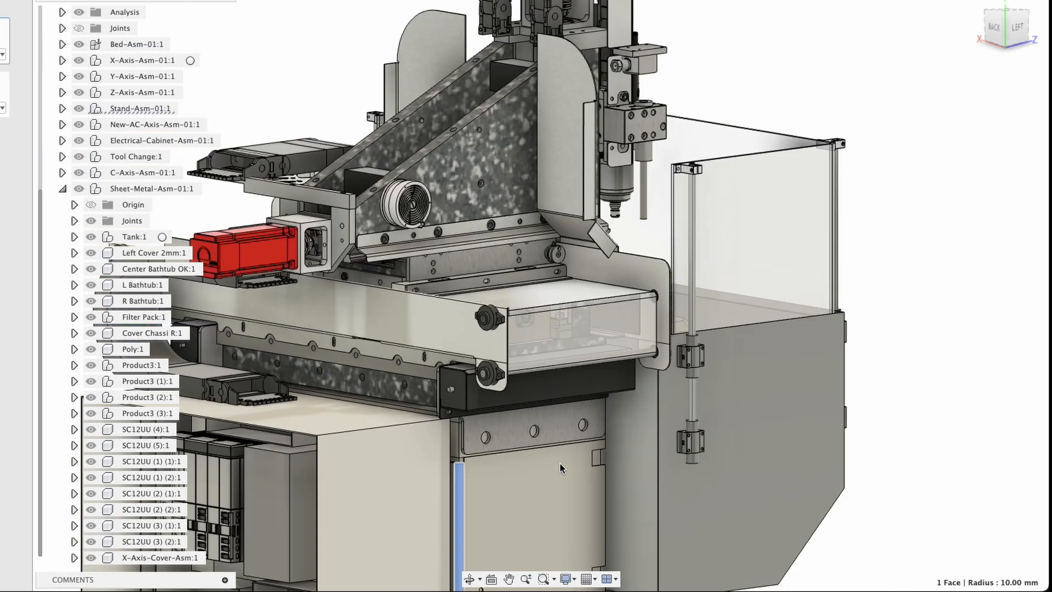
Lower the transparent enclosure panels along their vertical guide rods to open up the work area
shift+middle_drag(568, 422, 462, 450)
scroll(331, 207, down, 2)
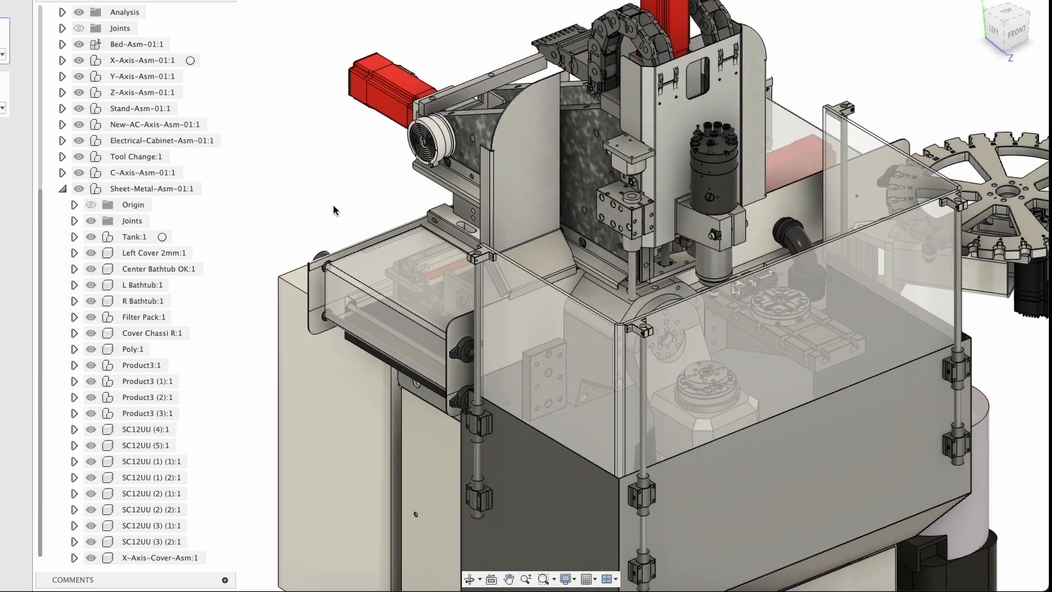
scroll(521, 308, down, 3)
shift+middle_drag(521, 308, 300, 216)
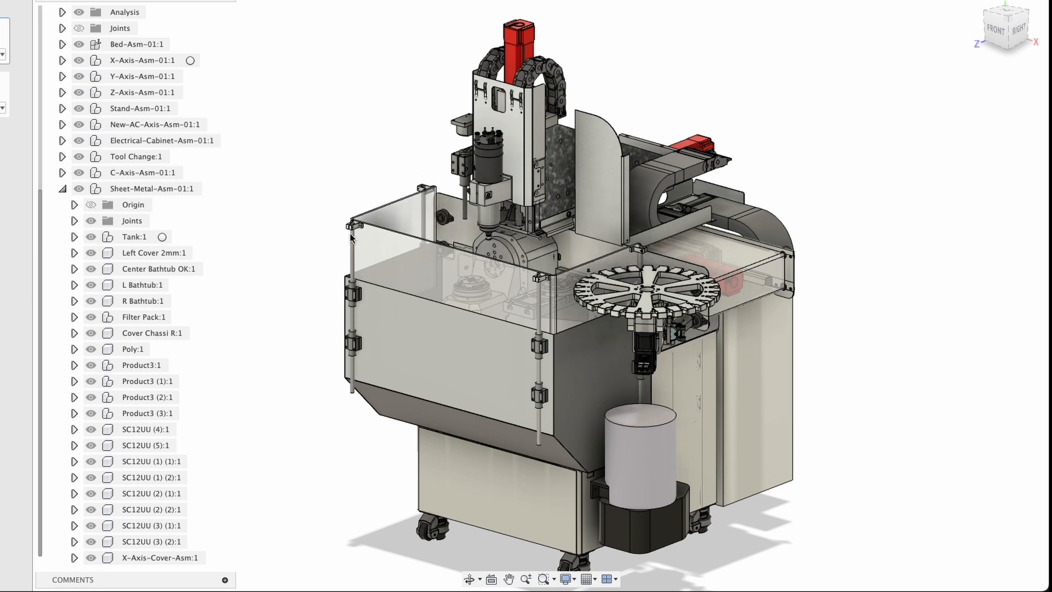
shift+middle_drag(304, 265, 706, 399)
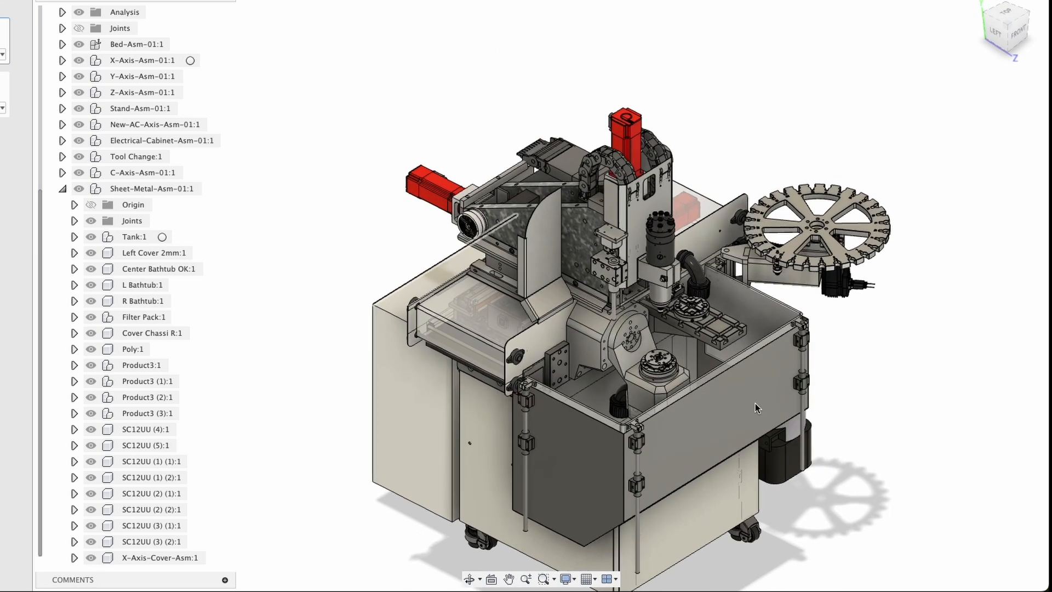
Examine the work tables, spindle and tool changer with the enclosure lowered, from close up and from both front corners
scroll(668, 307, up, 3)
scroll(649, 390, up, 4)
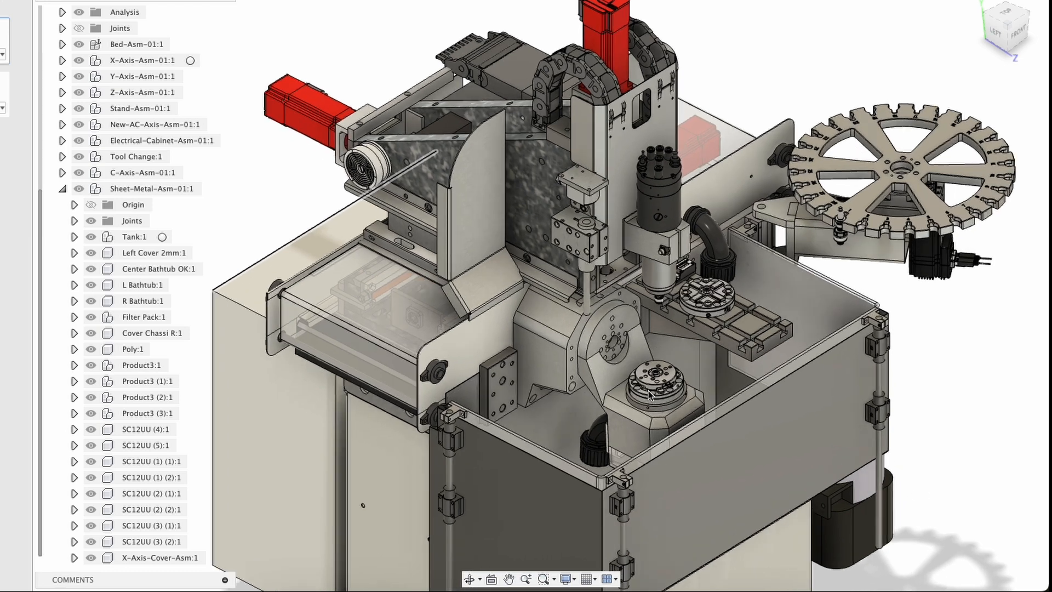
shift+middle_drag(648, 390, 404, 286)
middle_drag(507, 307, 538, 329)
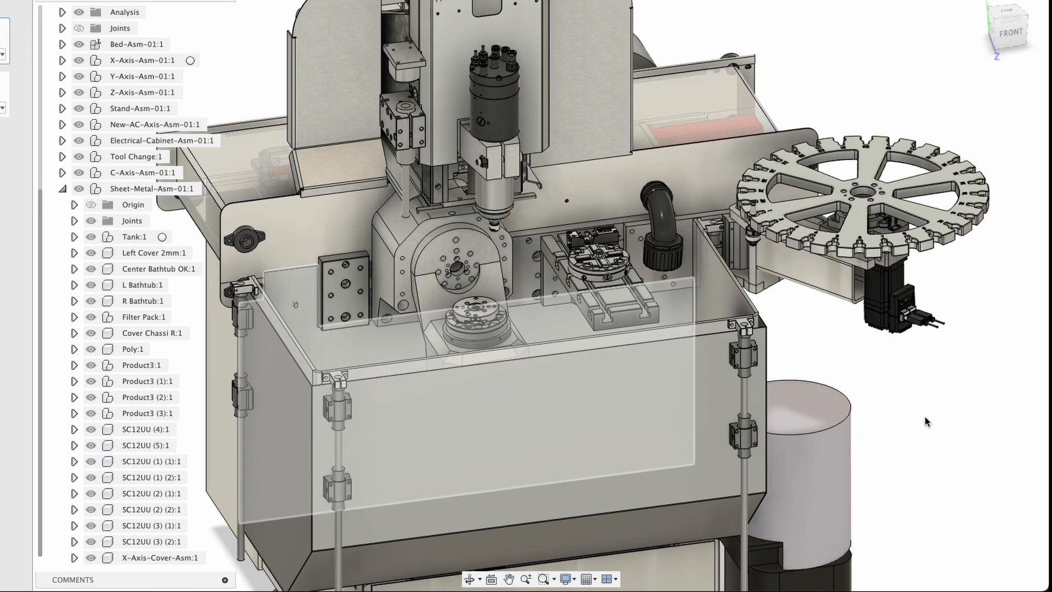
scroll(680, 386, down, 8)
shift+middle_drag(662, 379, 617, 251)
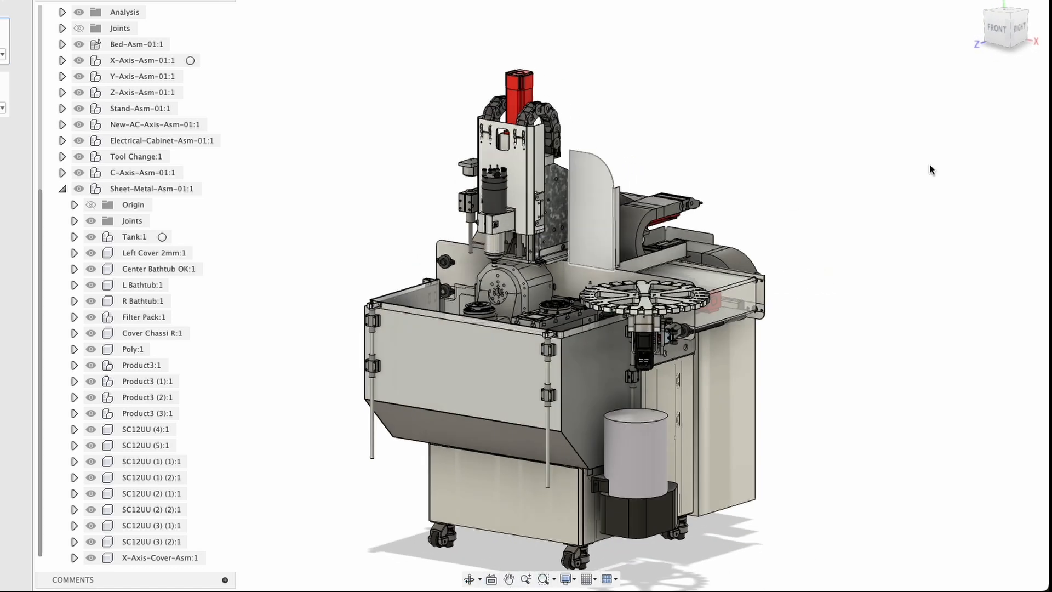
click(1010, 18)
shift+middle_drag(689, 254, 787, 231)
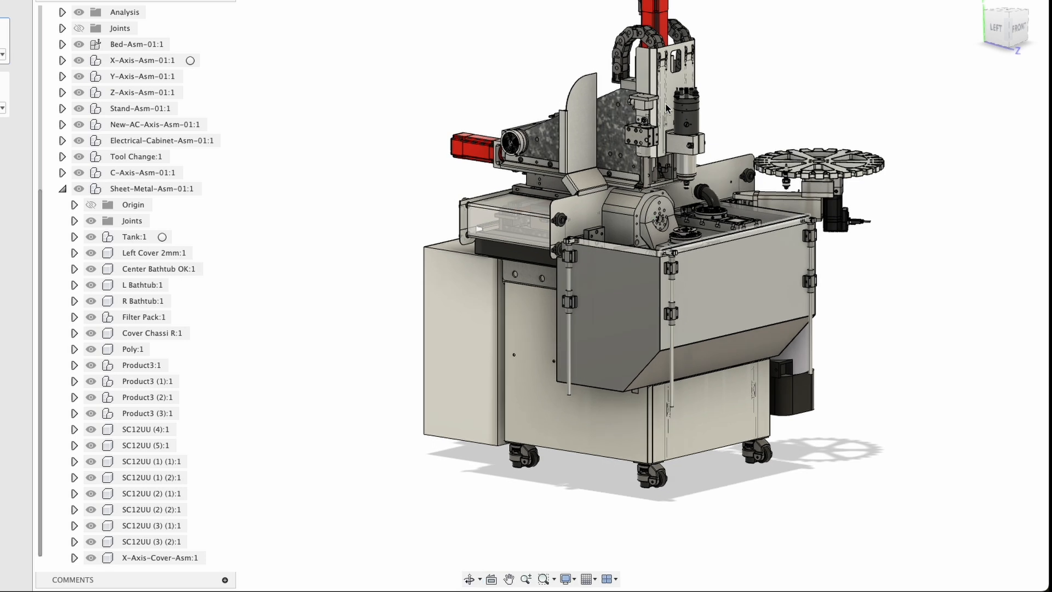
scroll(669, 107, up, 3)
shift+middle_drag(689, 91, 556, 154)
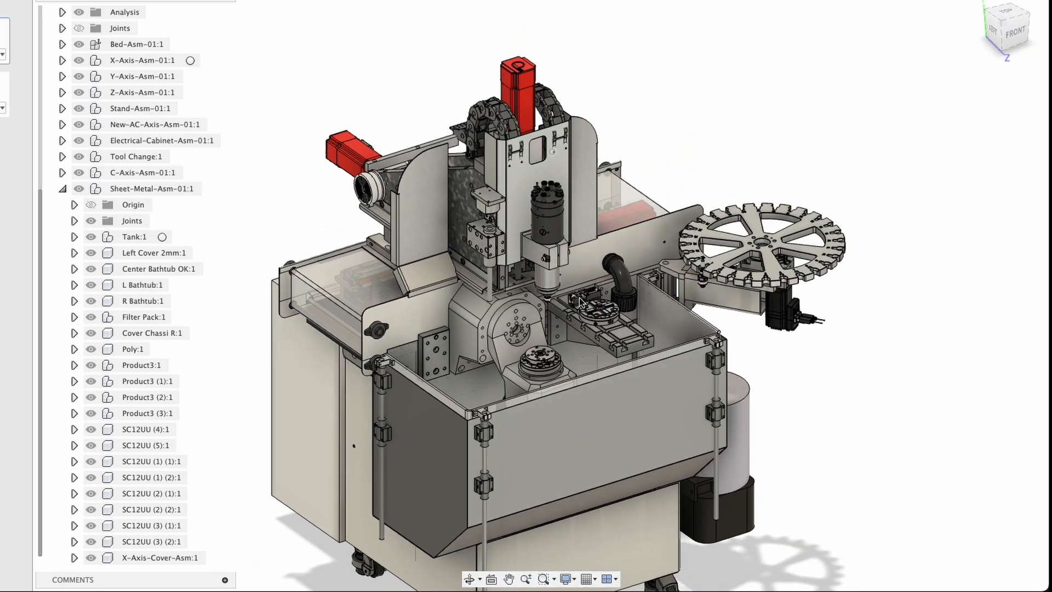